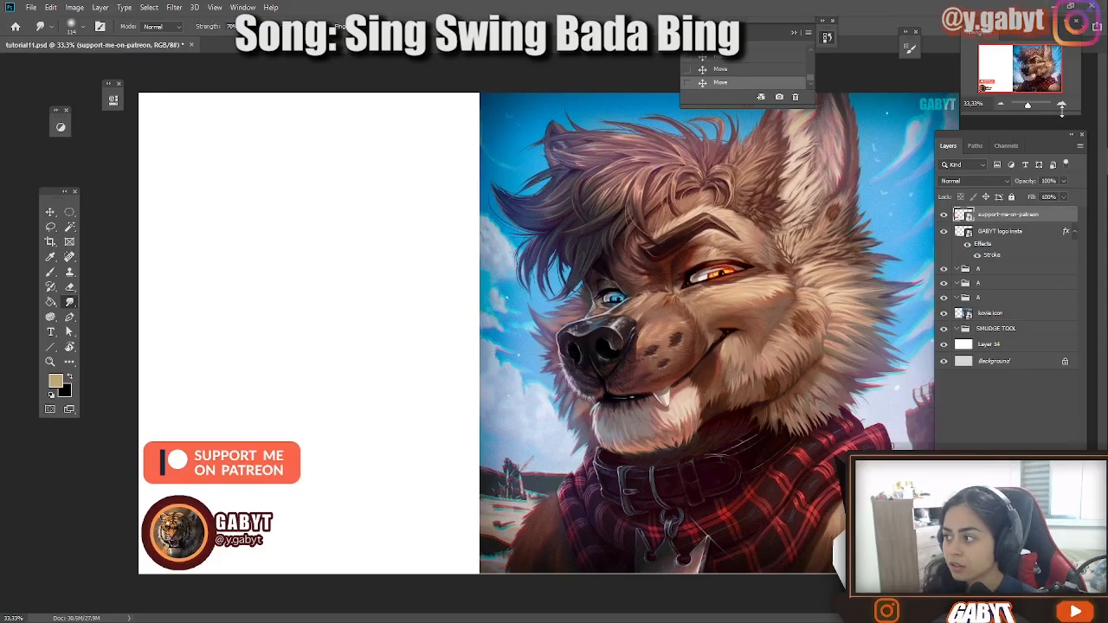
Step: Paint a solid tan blob on a new layer in the SMUDGE TOOL group with the Brush tool at 100 px
scroll(320, 411, "up", 5)
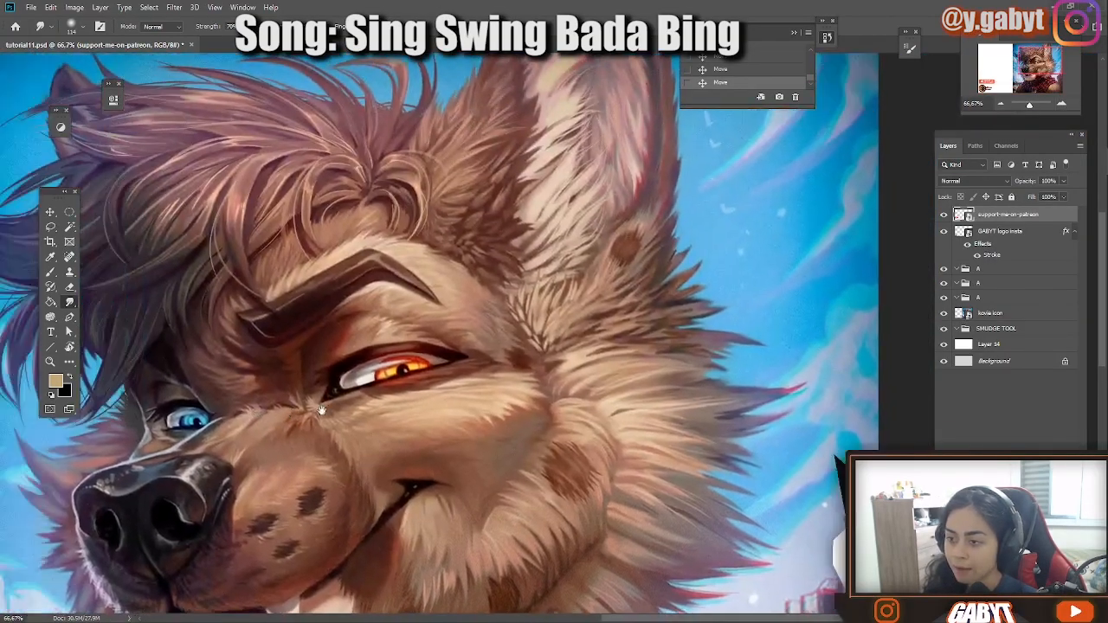
left_click_drag(320, 410, 514, 407)
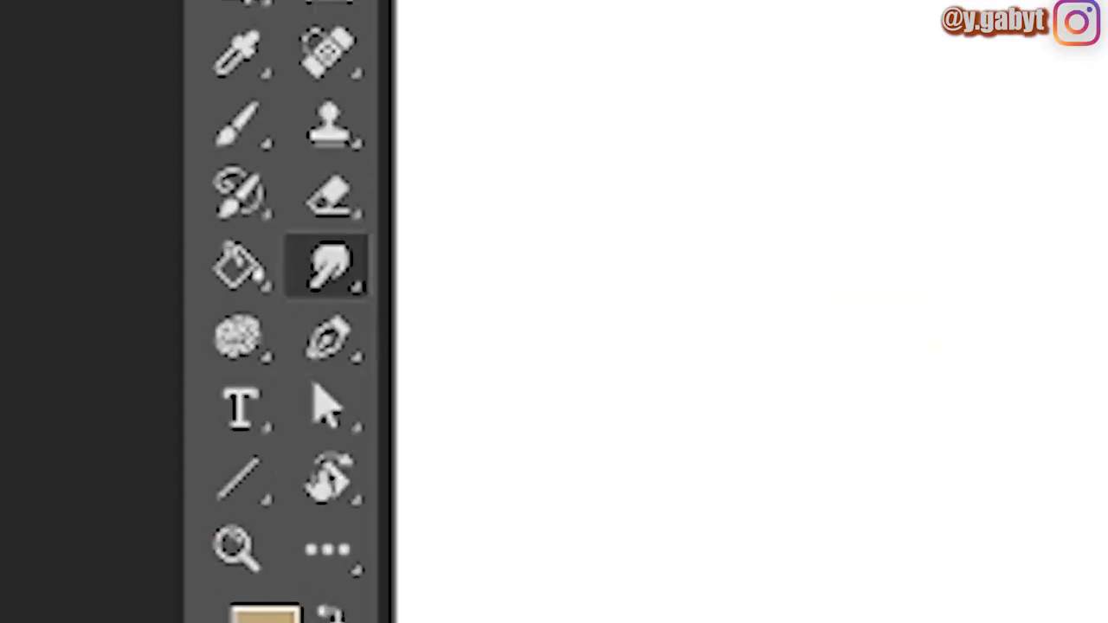
key("b")
right_click(342, 280)
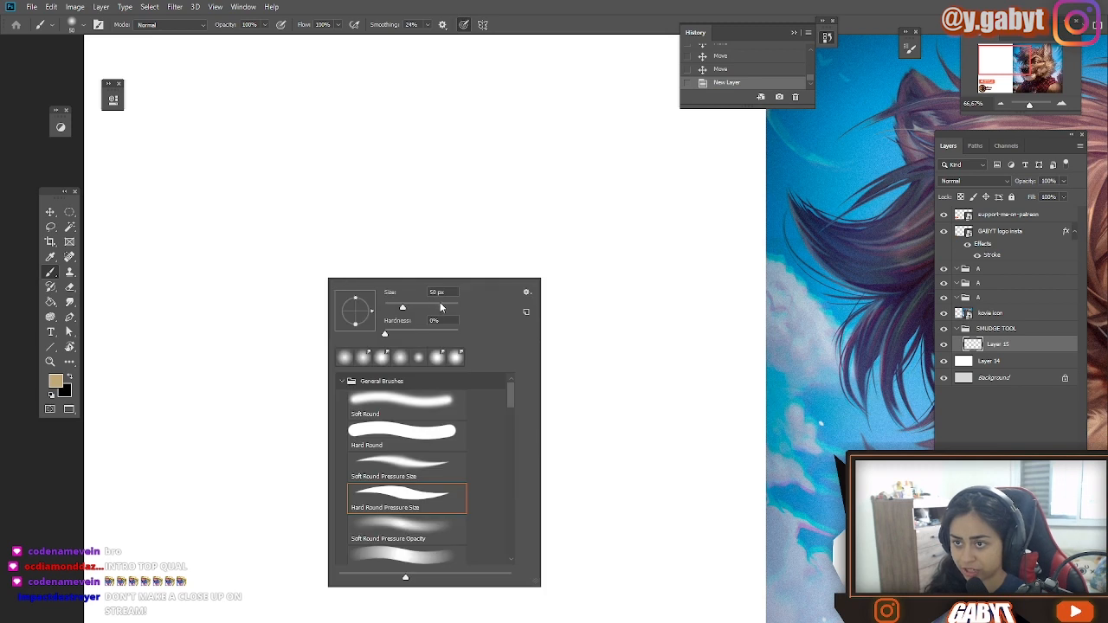
left_click(441, 308)
mouse_move(497, 224)
left_mouse_down()
mouse_move(433, 299)
mouse_move(512, 265)
left_mouse_up()
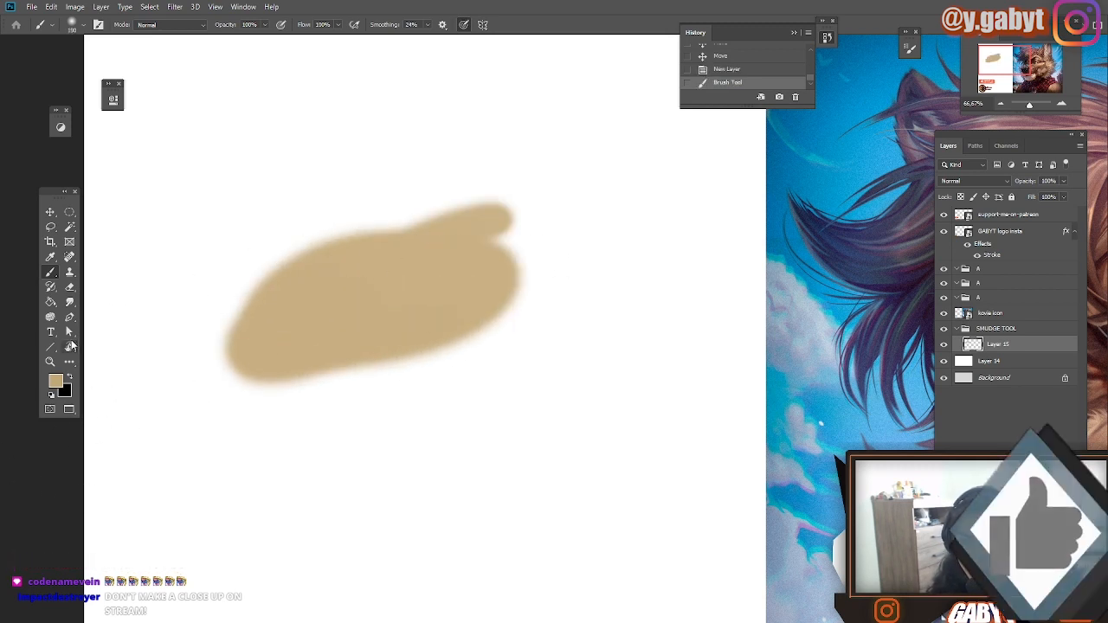
Step: Use the Smudge tool with a 400 px brush to push white into the blob's lower-left edge
left_click(72, 303)
scroll(358, 346, "up", 2)
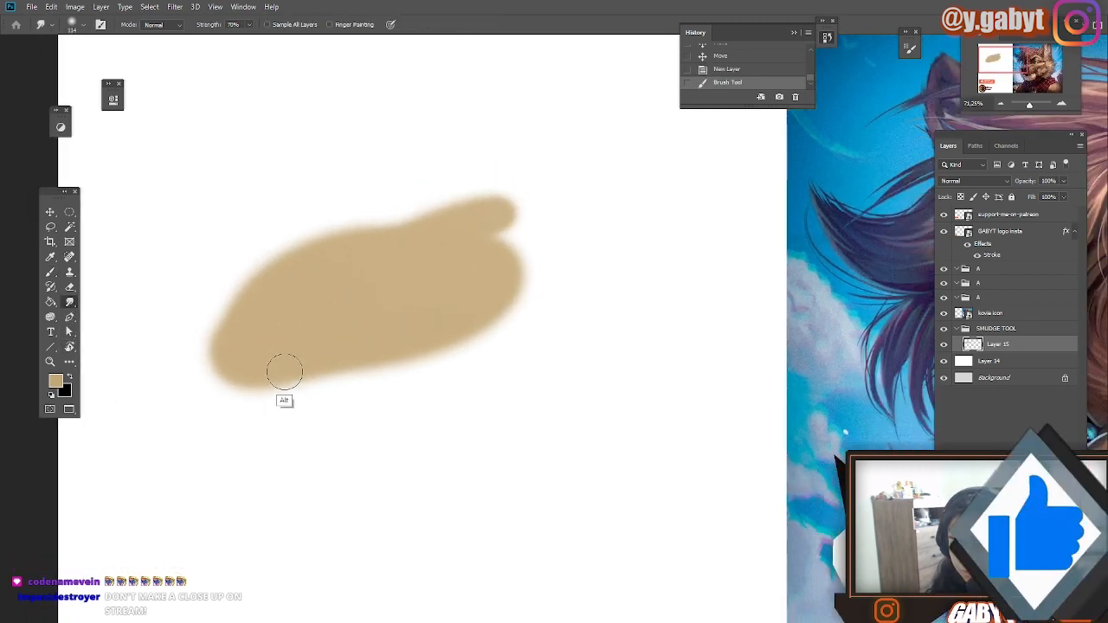
key("bracketright")
key("bracketright")
key("bracketright")
key("bracketright")
key("bracketright")
key("bracketright")
key("bracketright")
left_click_drag(225, 400, 393, 314)
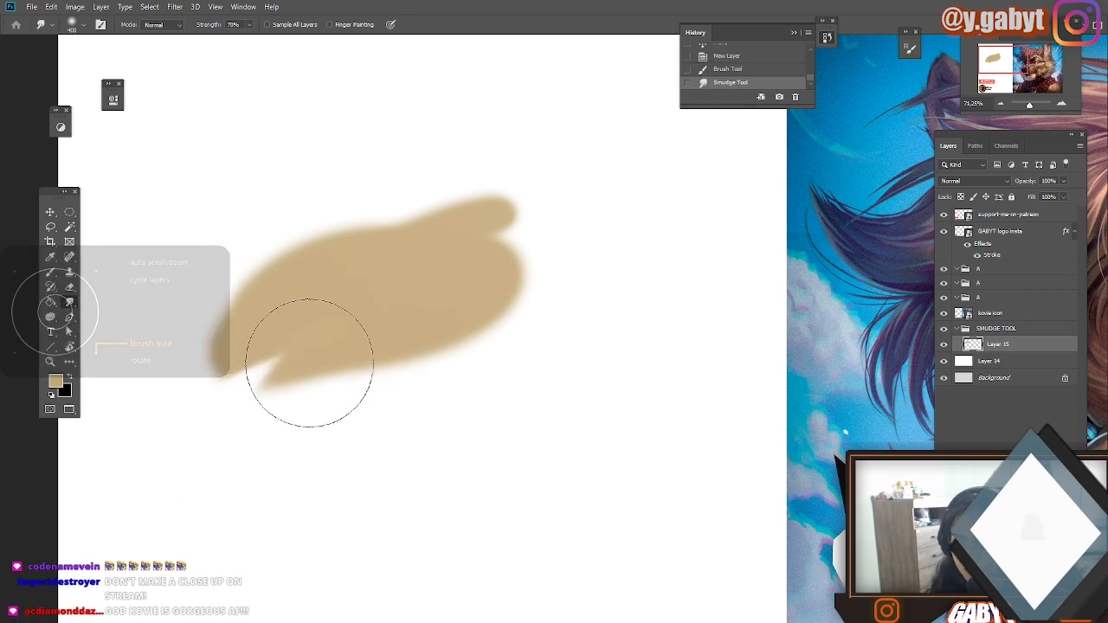
Step: Reduce the Smudge brush to 100 px and pull fur spikes along the blob's lower, right and upper edges
key("bracketleft")
key("bracketleft")
key("bracketleft")
key("bracketleft")
key("bracketleft")
left_click_drag(284, 367, 246, 405)
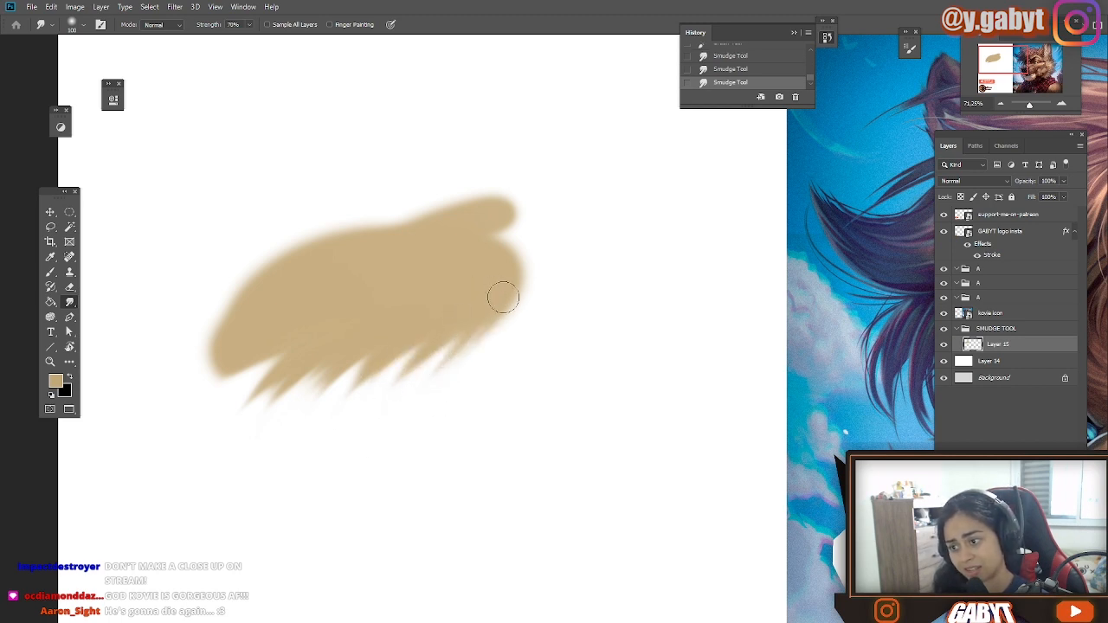
mouse_move(523, 233)
left_mouse_down()
mouse_move(545, 212)
mouse_move(518, 193)
left_mouse_up()
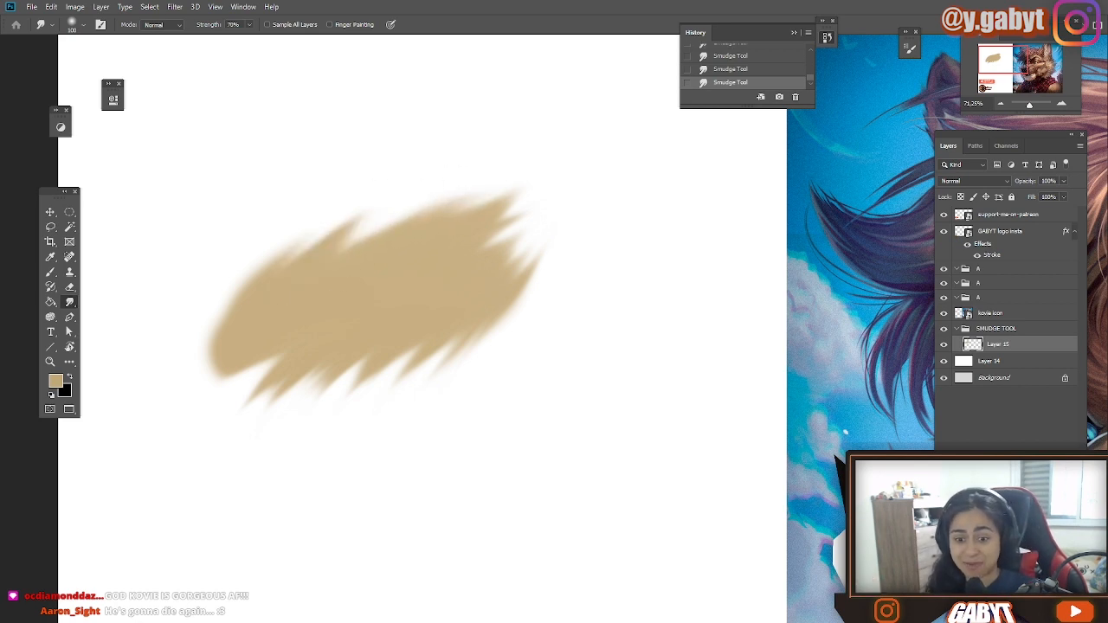
key("alt+Tab")
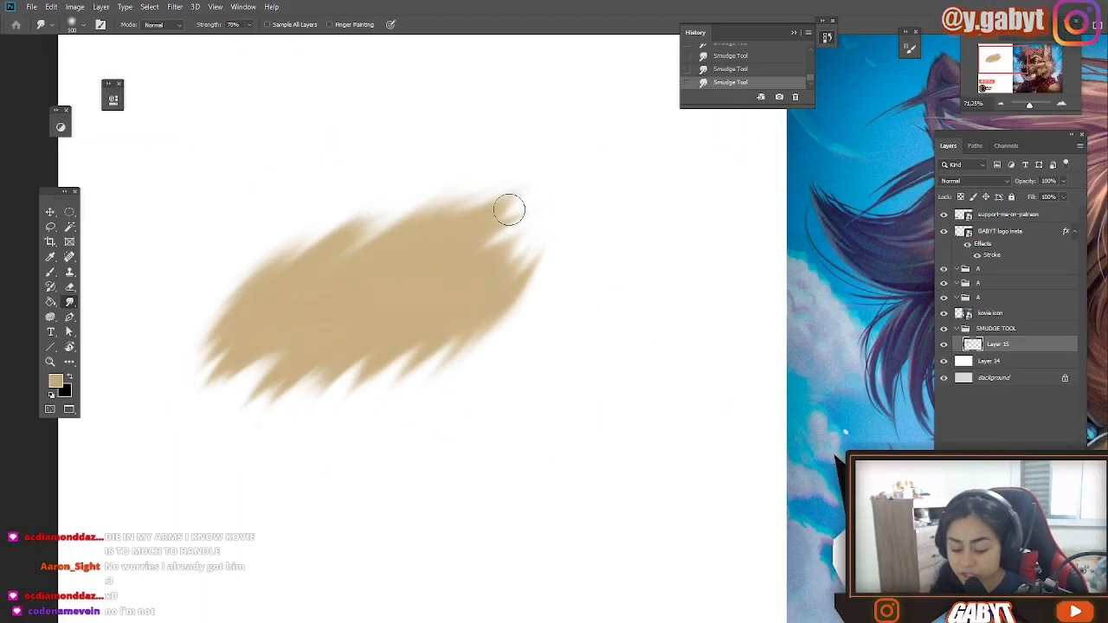
Step: Open the brush settings and set the Smudge brush's tip spacing to 1%
key("F5")
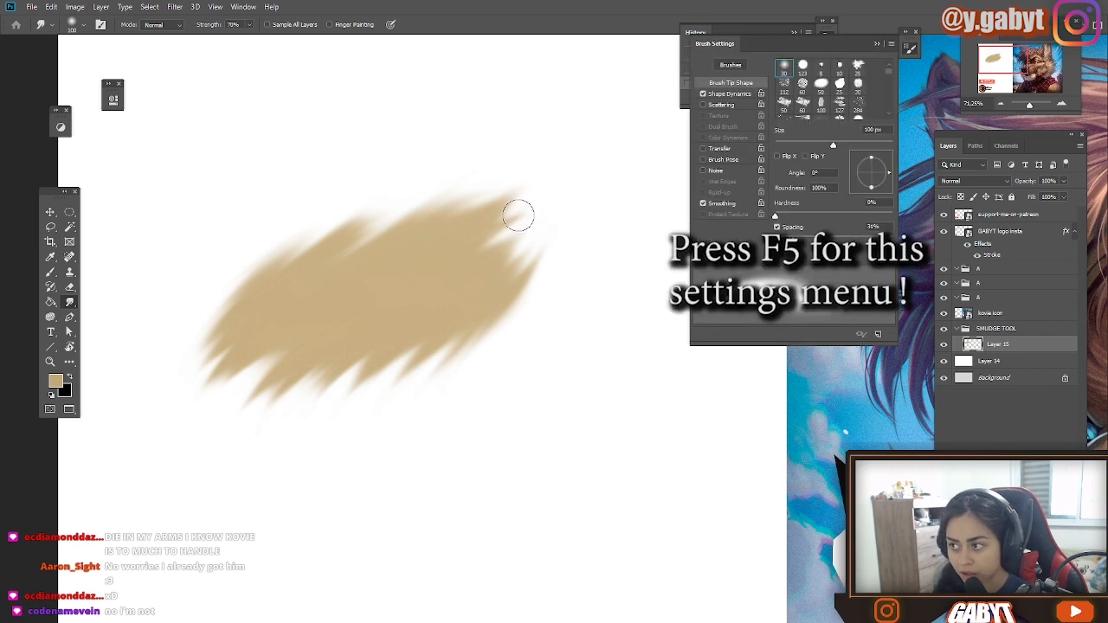
mouse_move(801, 59)
left_mouse_down()
mouse_move(612, 115)
mouse_move(465, 115)
mouse_move(558, 102)
left_mouse_up()
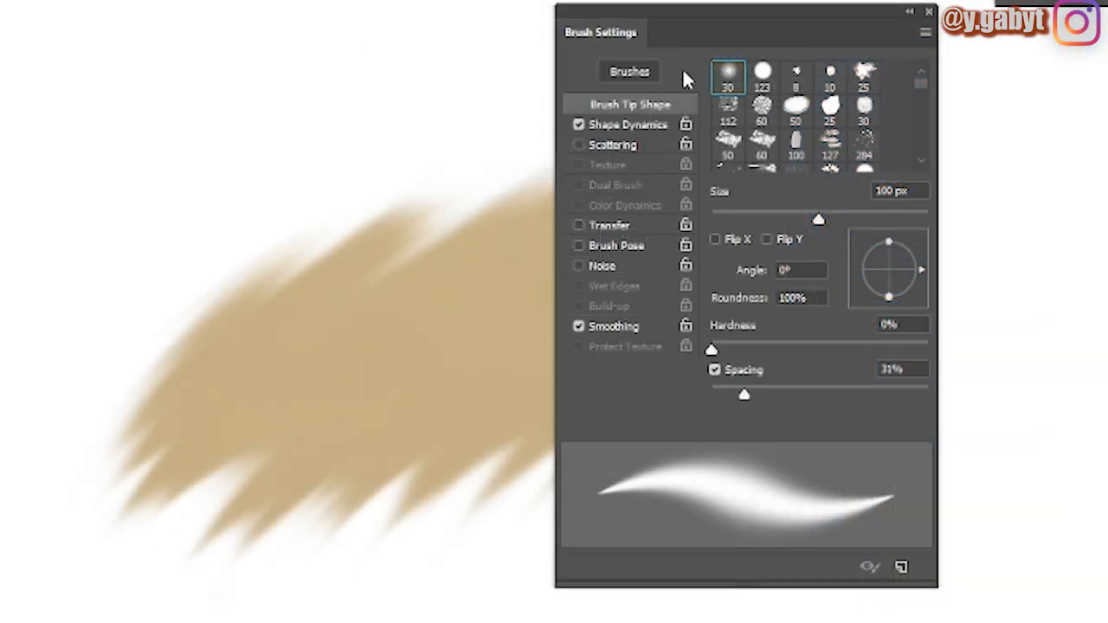
left_click_drag(701, 37, 553, 35)
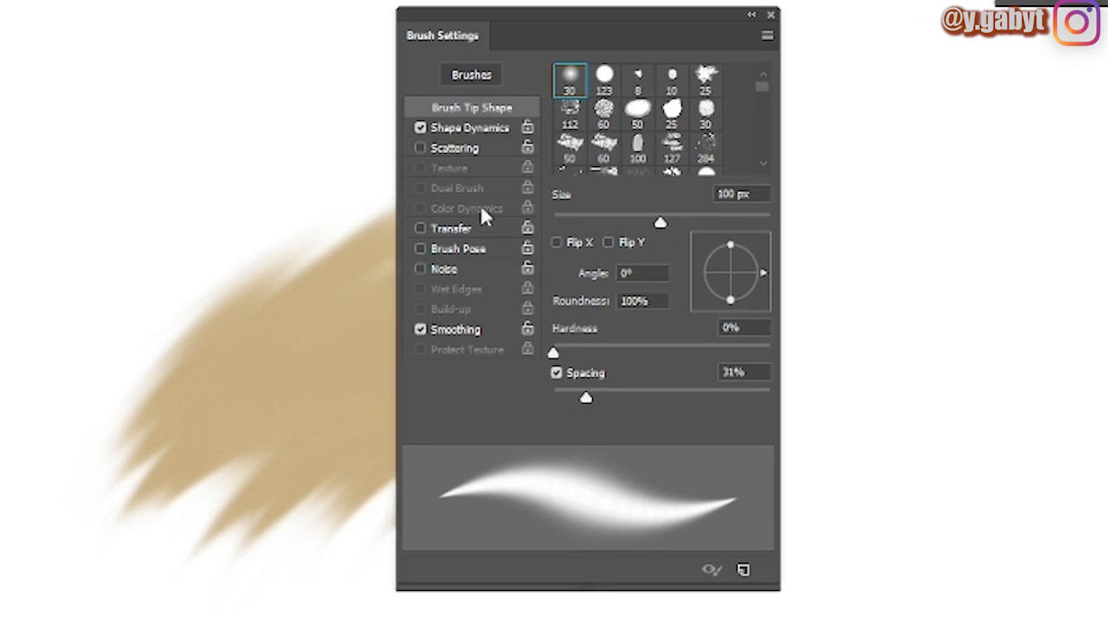
mouse_move(587, 400)
left_mouse_down()
mouse_move(717, 413)
mouse_move(413, 428)
left_mouse_up()
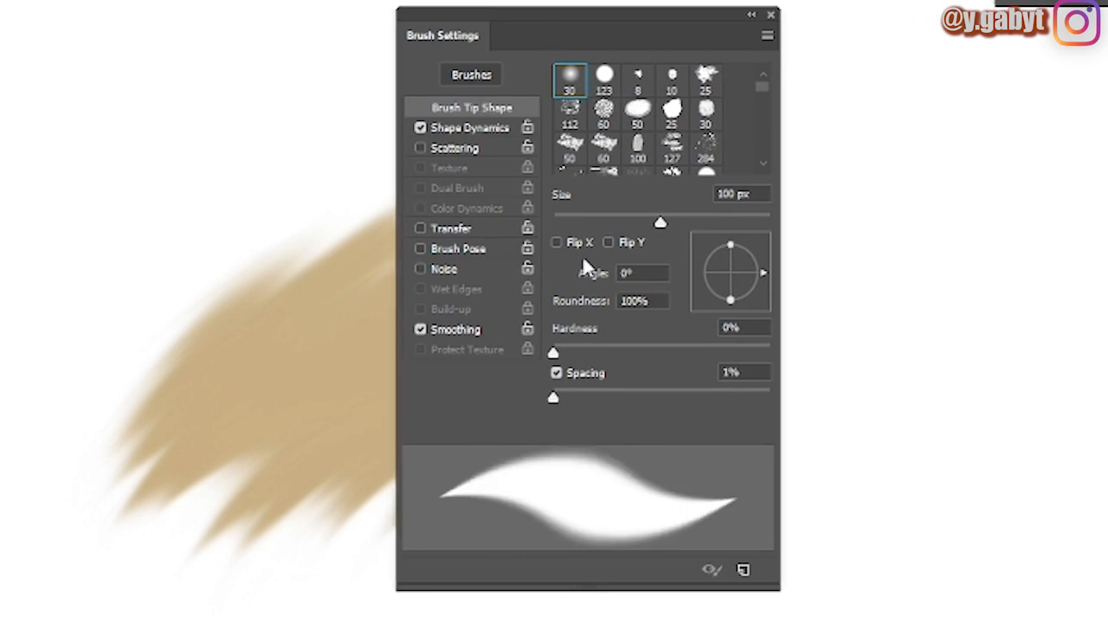
Step: Set the Smudge brush size to 60 px, check its Shape Dynamics options, and collapse the brush settings
left_click_drag(663, 223, 448, 216)
left_click_drag(638, 219, 848, 168)
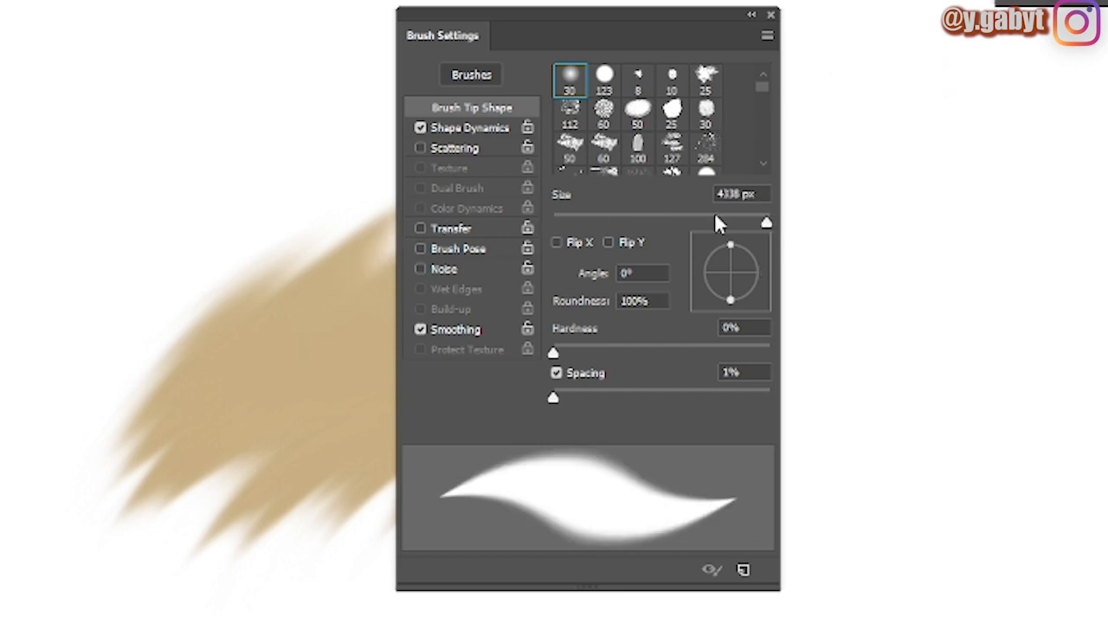
left_click(454, 148)
left_click(483, 127)
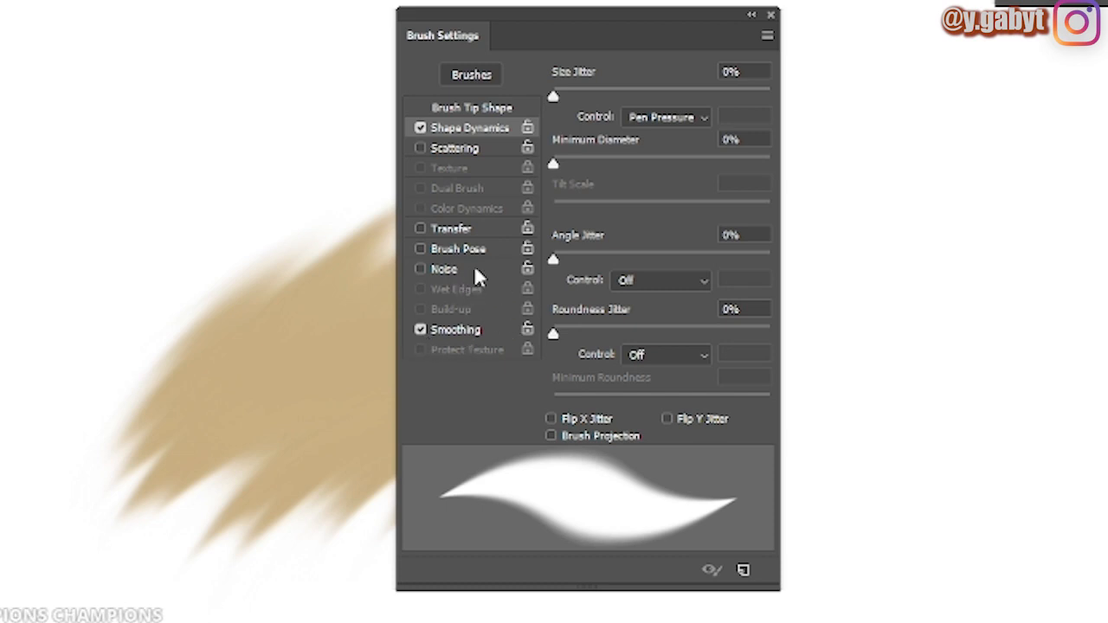
left_click(485, 109)
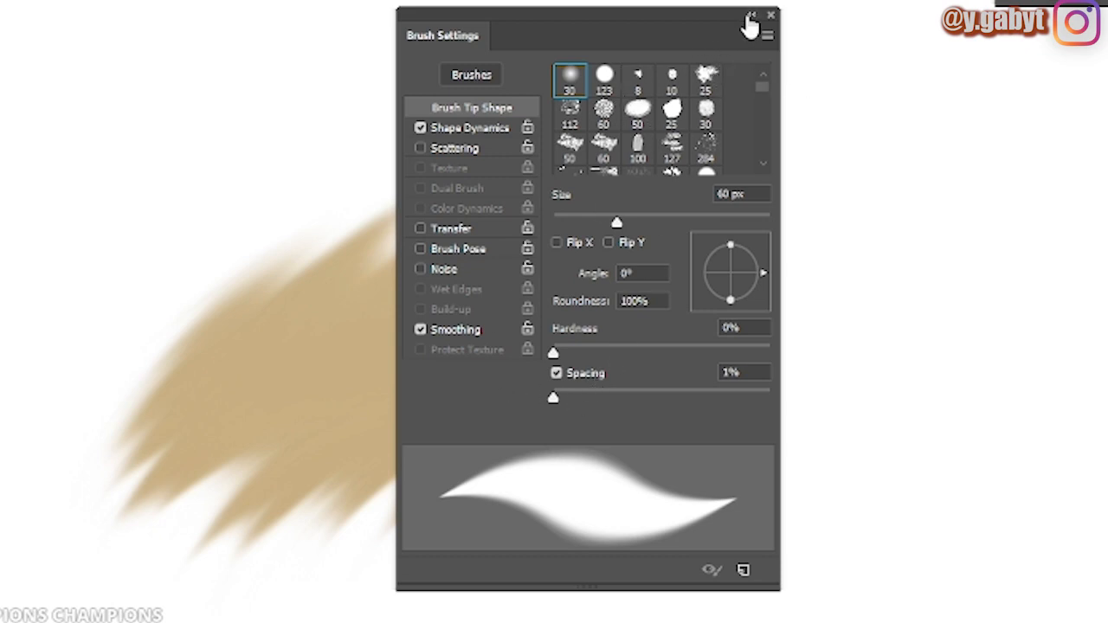
mouse_move(747, 16)
left_mouse_down()
mouse_move(1107, 40)
mouse_move(1107, 113)
left_mouse_up()
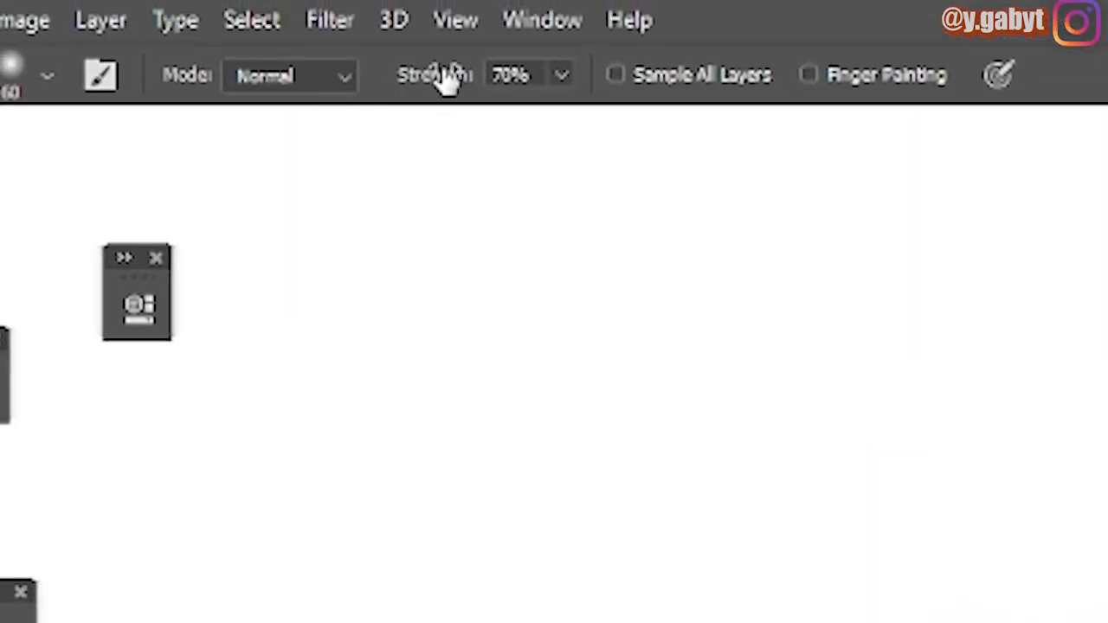
Step: Set the Smudge strength to 21% and pull a short, faint wisp out of the blob's upper edge
left_click_drag(446, 78, 744, 106)
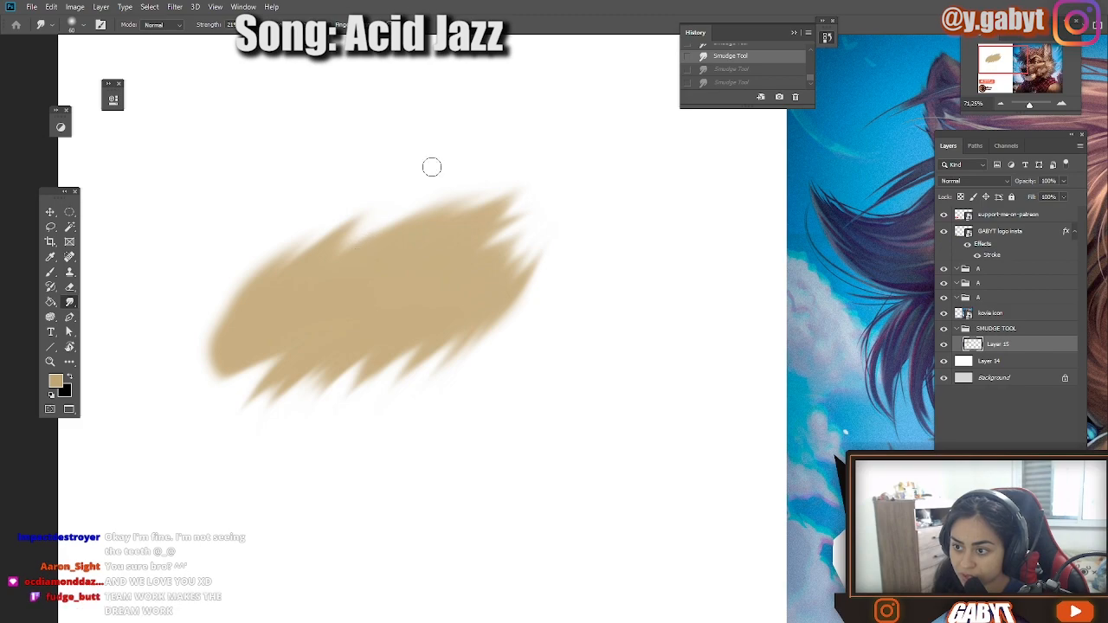
left_click_drag(432, 166, 383, 240)
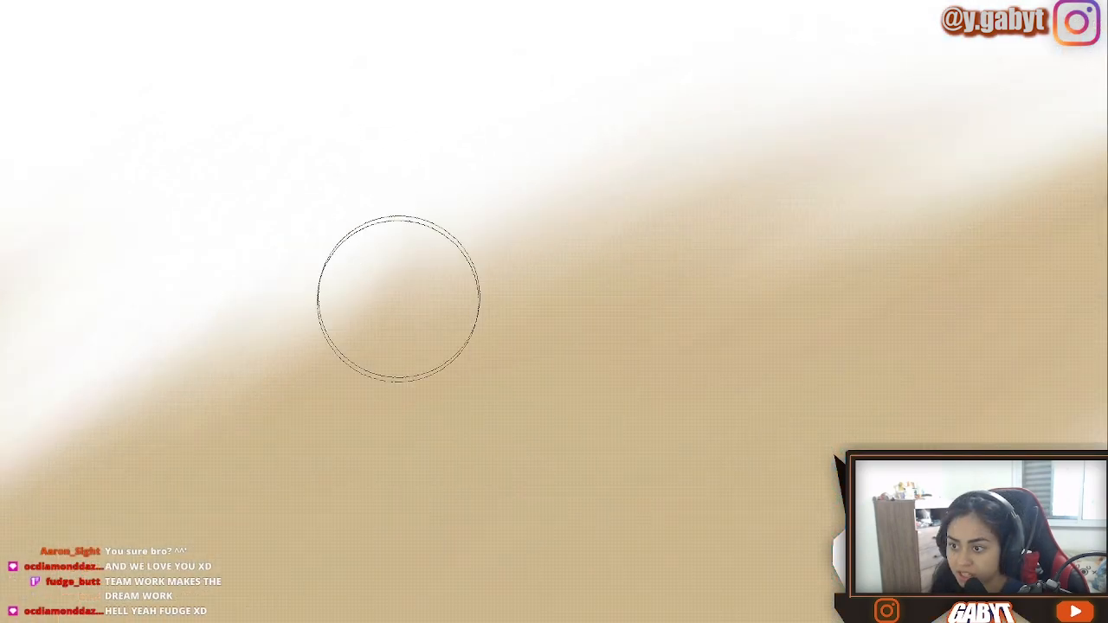
mouse_move(398, 299)
left_mouse_down()
mouse_move(483, 86)
mouse_move(386, 334)
mouse_move(465, 121)
mouse_move(389, 321)
mouse_move(454, 136)
left_mouse_up()
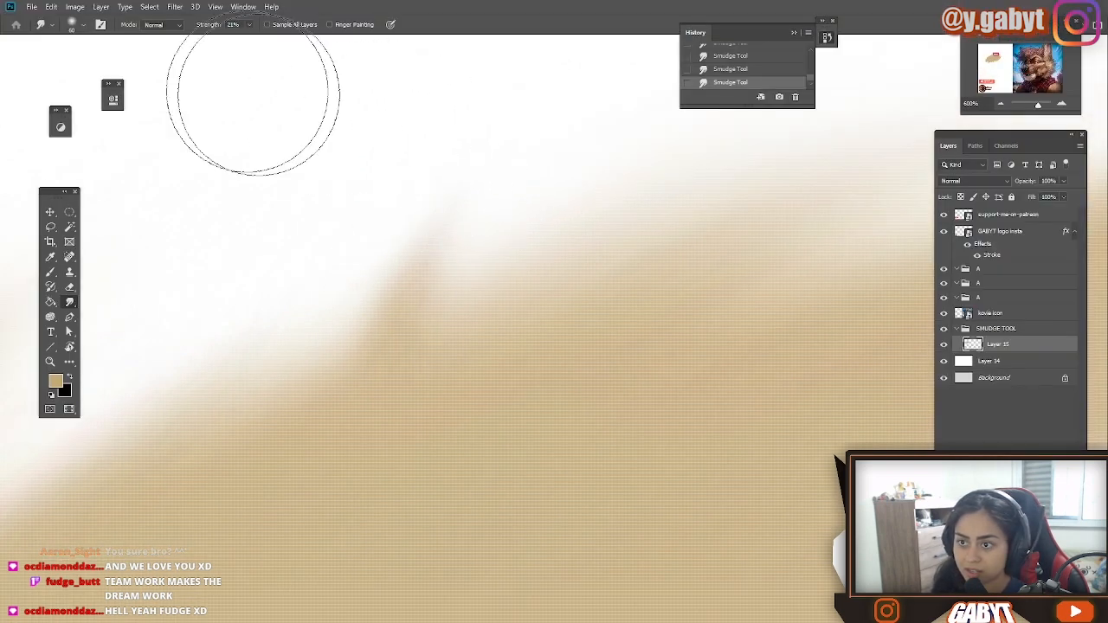
Step: Try pulling long curved strands from the blob's upper edge at 100% Smudge strength, undoing each stroke
left_click_drag(217, 33, 419, 80)
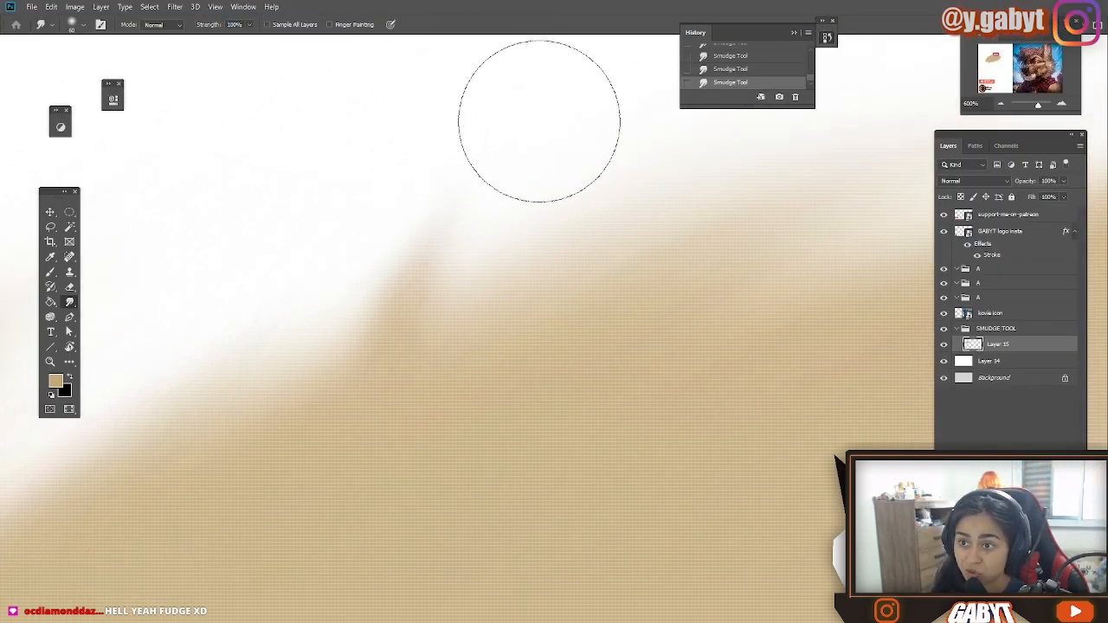
key("f")
left_click_drag(372, 372, 625, 22)
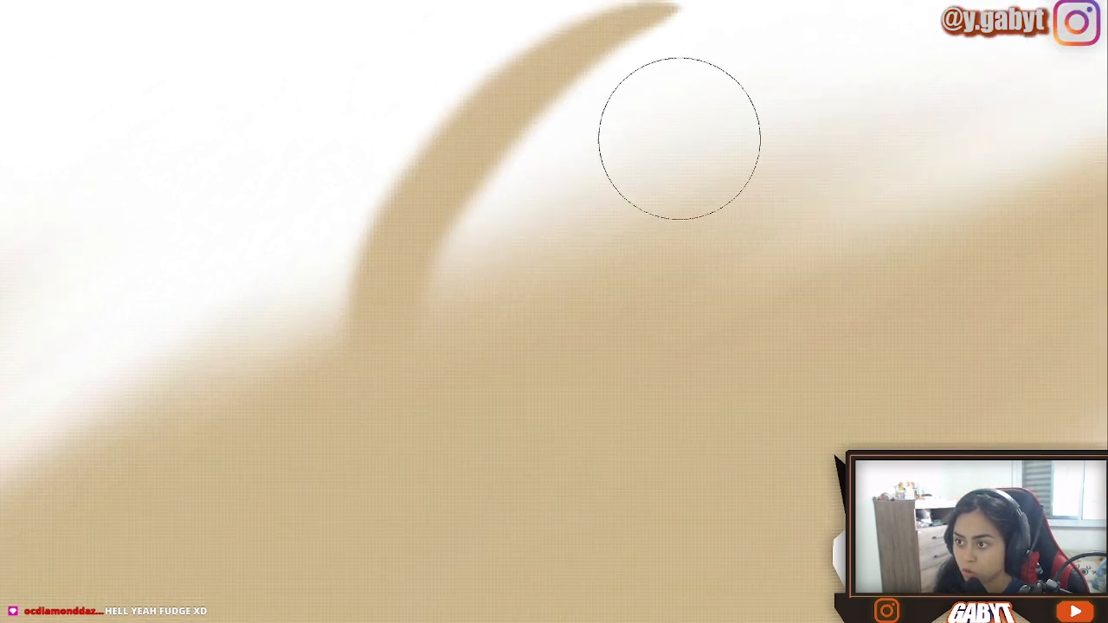
key("ctrl+z")
mouse_move(359, 364)
left_mouse_down()
mouse_move(363, 88)
mouse_move(537, 8)
left_mouse_up()
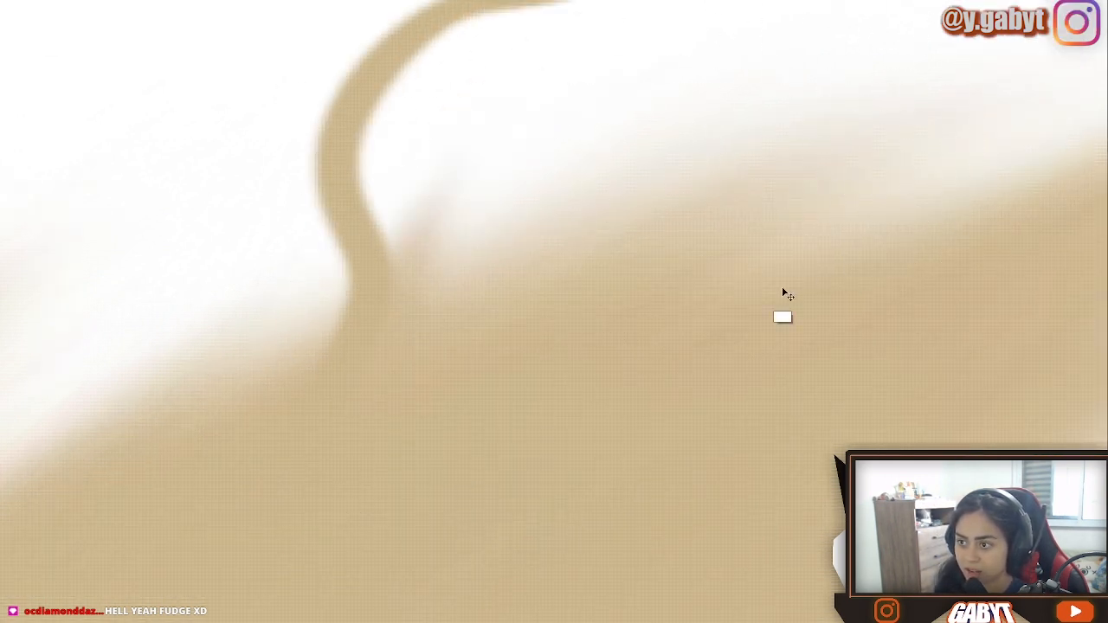
key("ctrl+z")
left_click_drag(364, 364, 692, 26)
key("ctrl+z")
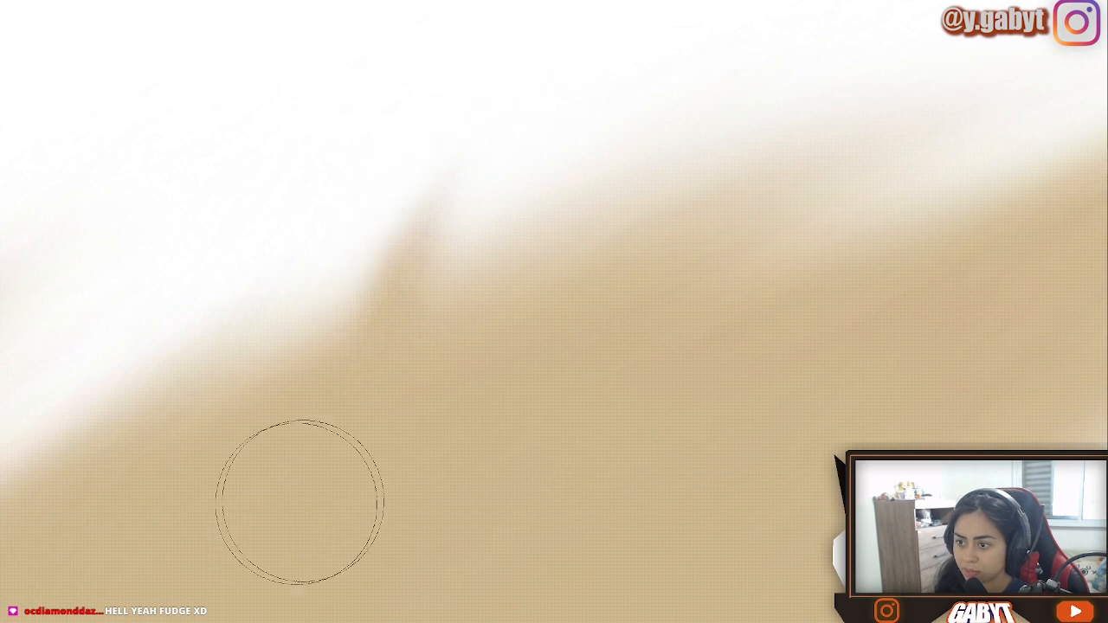
left_click_drag(372, 346, 788, 78)
key("ctrl+z")
Step: Set the Smudge strength to 78% and pull several tapered fur strands up from the blob's upper edge
mouse_move(520, 402)
left_mouse_down()
mouse_move(279, 375)
mouse_move(570, 185)
mouse_move(315, 181)
mouse_move(242, 380)
mouse_move(739, 214)
mouse_move(757, 170)
mouse_move(545, 424)
mouse_move(871, 267)
mouse_move(705, 156)
mouse_move(719, 112)
mouse_move(661, 142)
mouse_move(321, 229)
mouse_move(70, 340)
mouse_move(468, 90)
mouse_move(394, 259)
left_mouse_up()
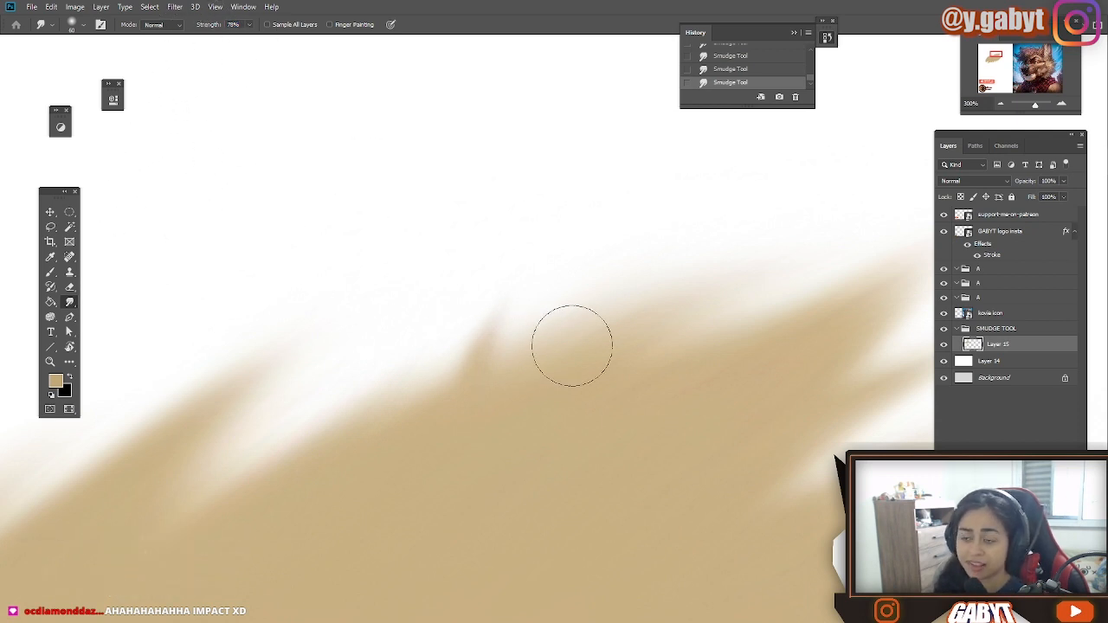
left_click_drag(571, 347, 445, 346)
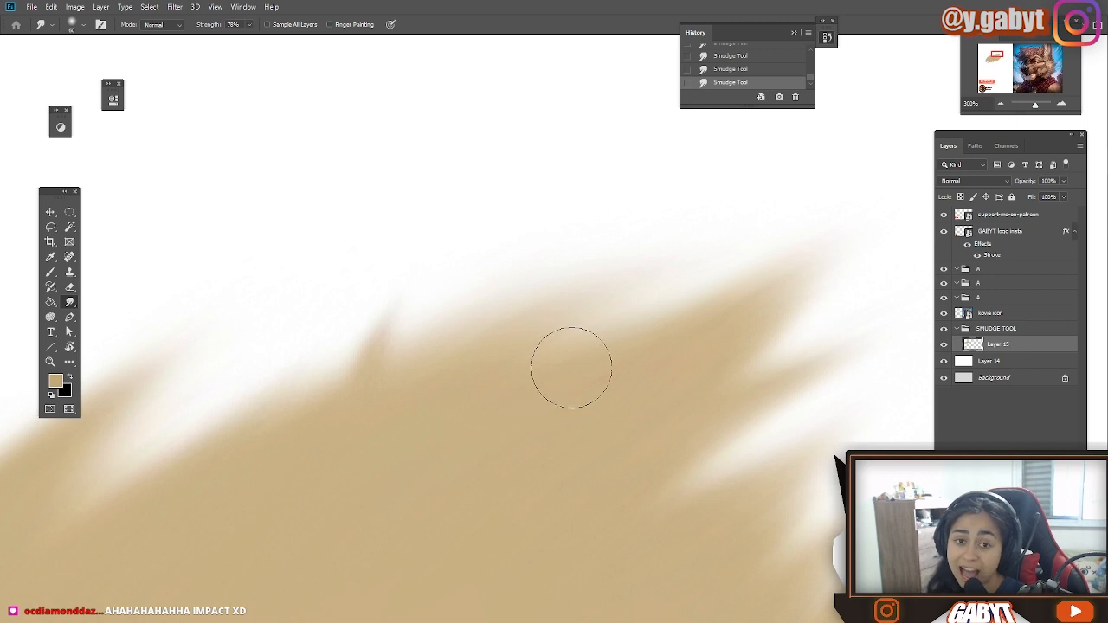
left_click_drag(317, 437, 459, 251)
key("ctrl+z")
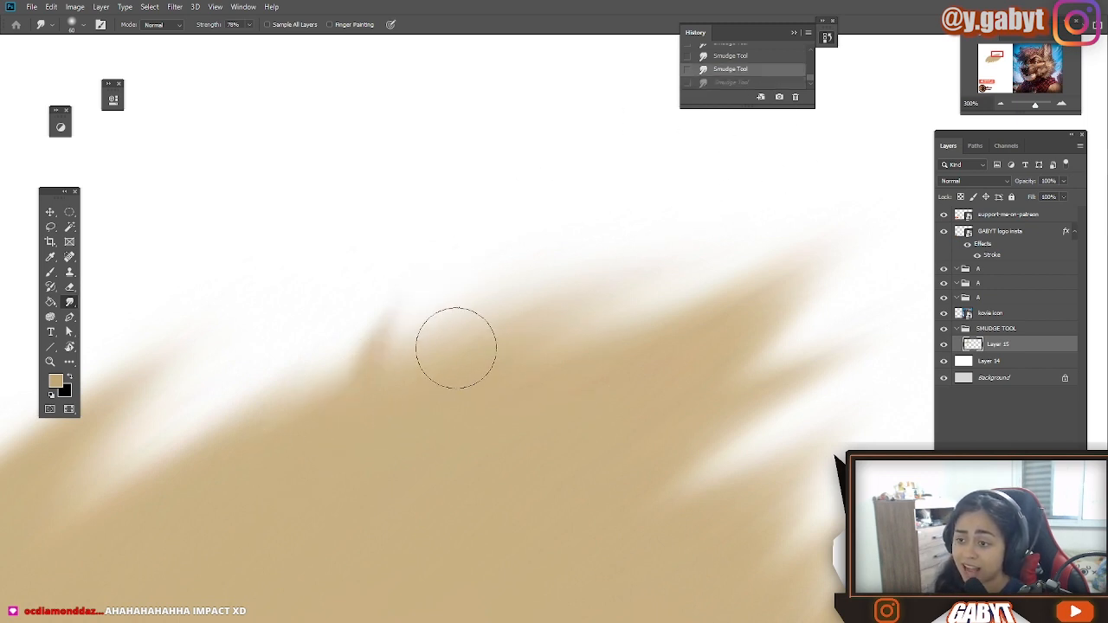
mouse_move(456, 346)
left_mouse_down()
mouse_move(421, 307)
mouse_move(475, 257)
mouse_move(451, 238)
mouse_move(425, 165)
mouse_move(522, 141)
mouse_move(605, 414)
mouse_move(595, 404)
left_mouse_up()
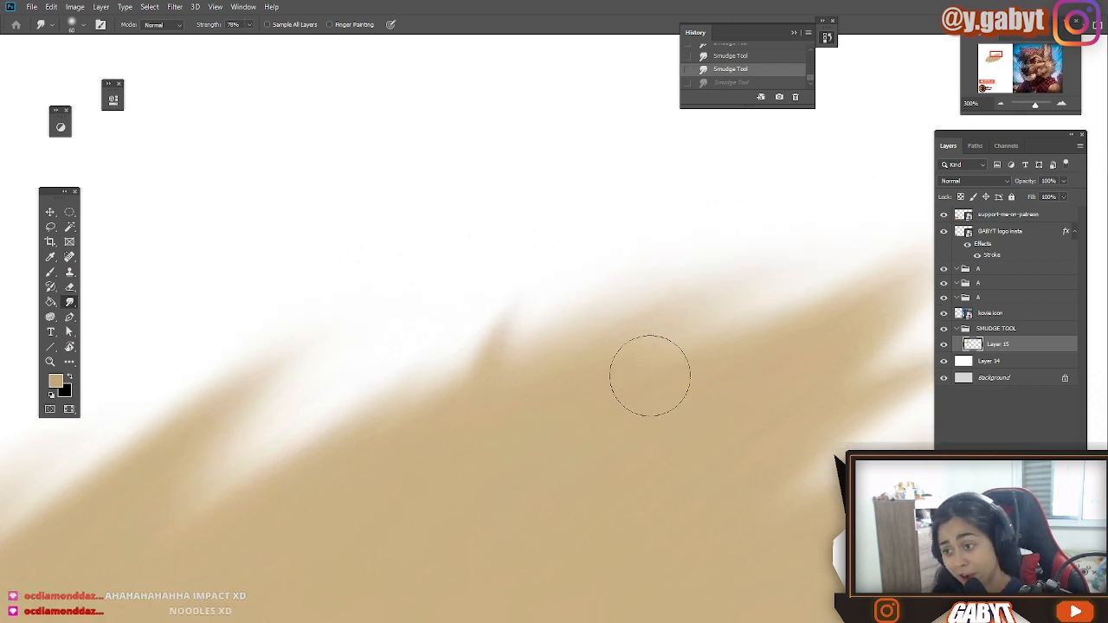
mouse_move(415, 322)
left_mouse_down()
mouse_move(364, 294)
mouse_move(313, 287)
left_mouse_up()
mouse_move(337, 372)
left_mouse_down()
mouse_move(458, 107)
mouse_move(495, 136)
left_mouse_up()
mouse_move(359, 436)
left_mouse_down()
mouse_move(722, 162)
mouse_move(648, 213)
left_mouse_up()
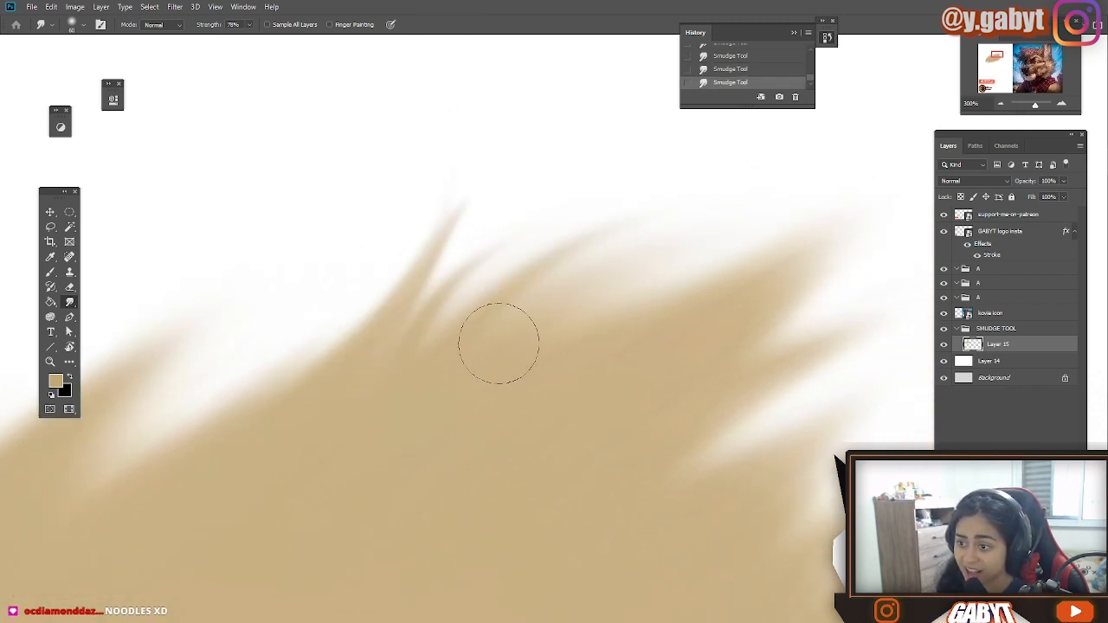
left_click_drag(414, 430, 651, 143)
left_click_drag(511, 374, 752, 164)
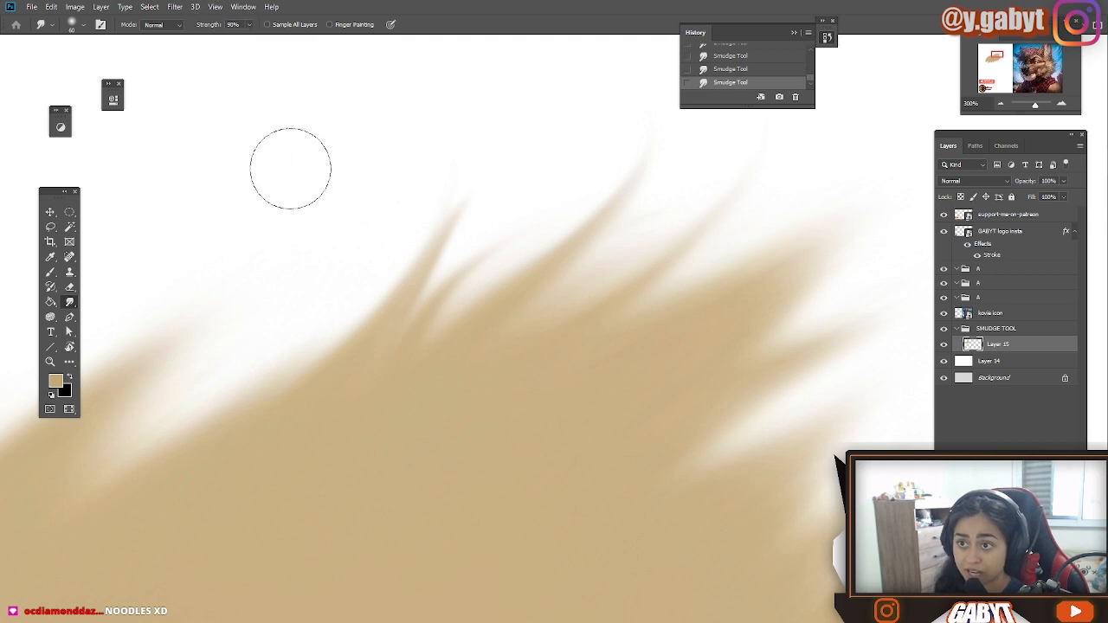
Step: Set the Smudge strength to 90% and pull longer curved stray hairs from the middle and left of the upper edge
left_click_drag(364, 380, 428, 52)
key("ctrl+z")
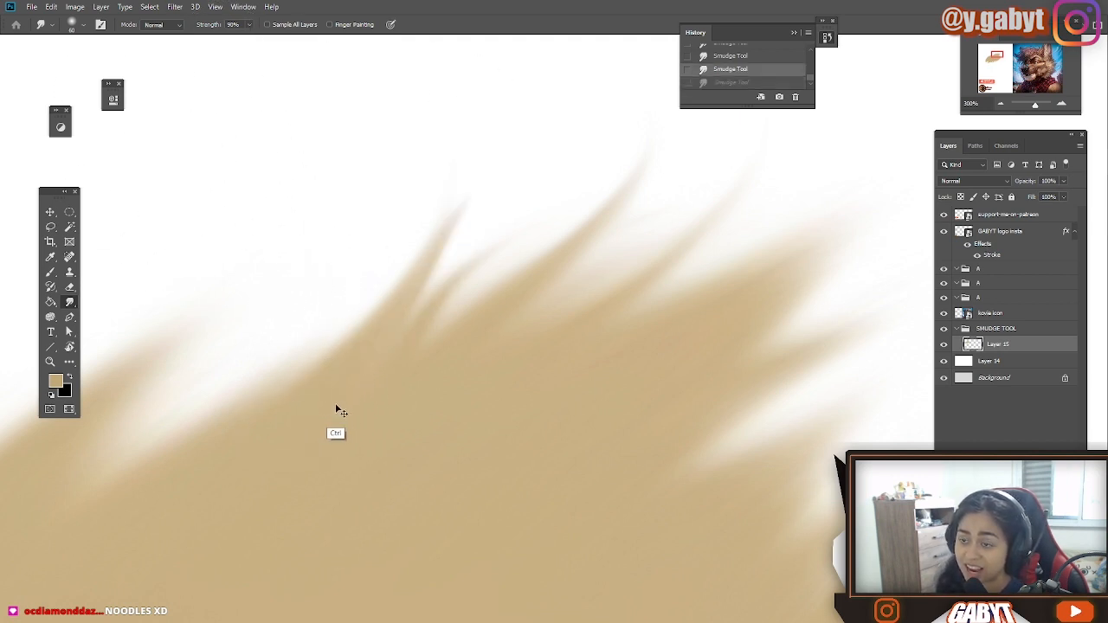
left_click_drag(337, 410, 437, 160)
key("ctrl+z")
left_click_drag(428, 333, 407, 86)
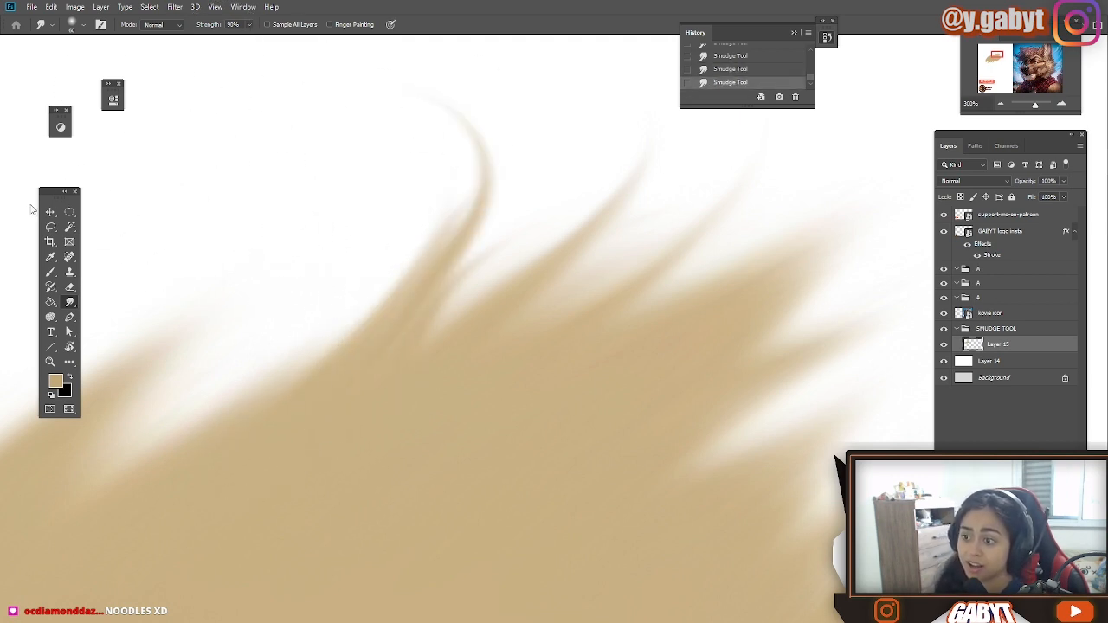
left_click_drag(294, 370, 645, 70)
left_click_drag(299, 387, 337, 173)
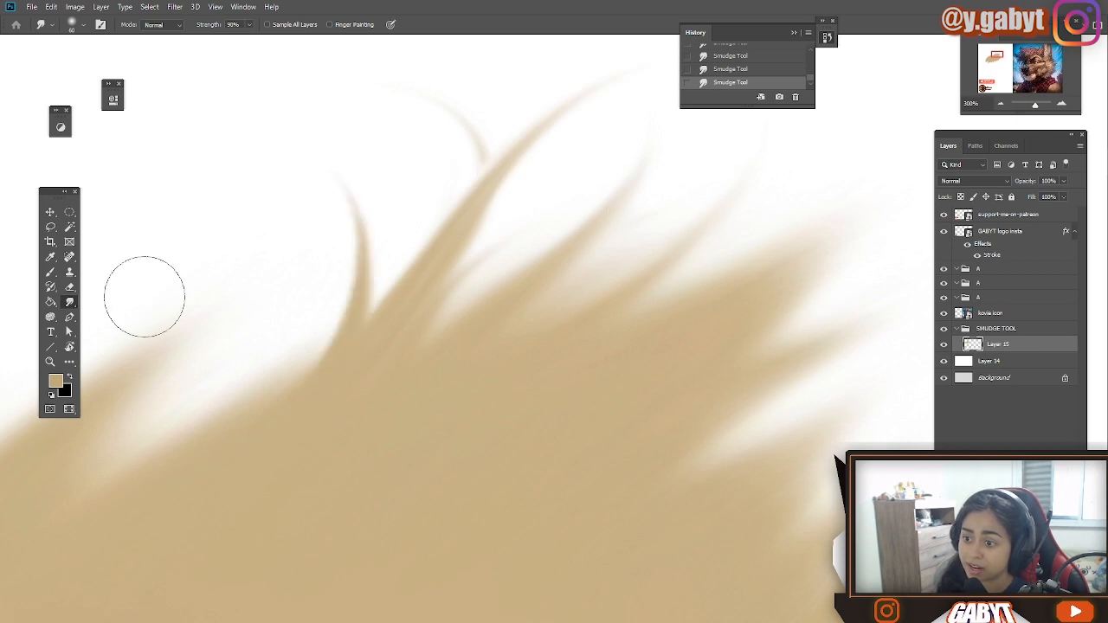
left_click_drag(189, 439, 569, 235)
key("ctrl+z")
left_click_drag(227, 426, 388, 279)
left_click_drag(185, 445, 258, 276)
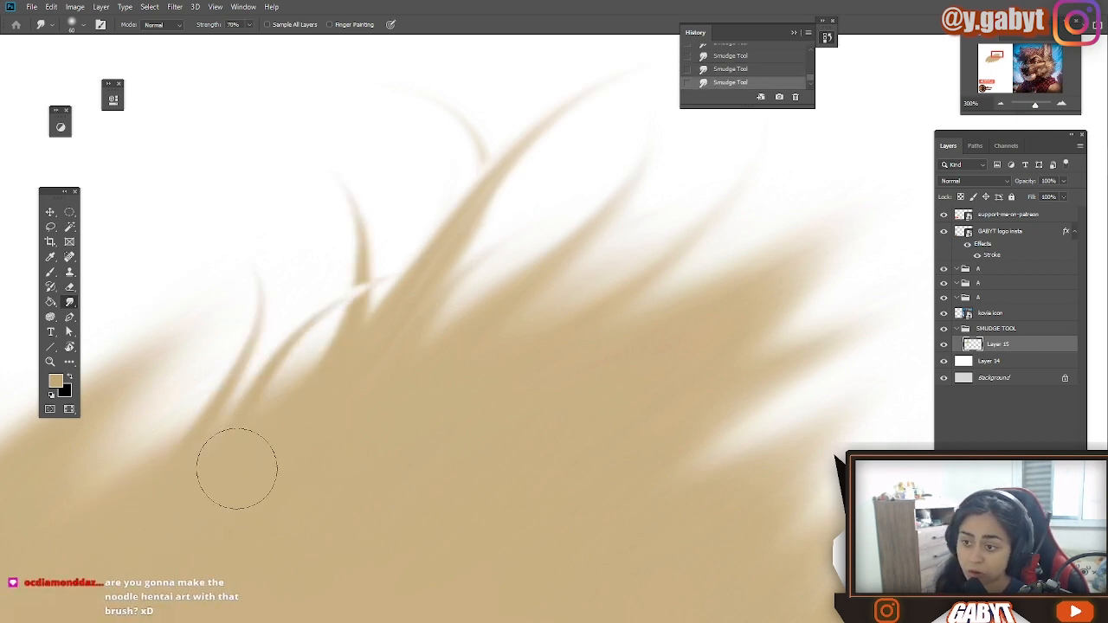
Step: Set the Smudge strength to 70% and fill the gaps between the long strands with shorter fur tufts
key("7")
left_click_drag(457, 310, 616, 149)
left_click_drag(546, 312, 713, 170)
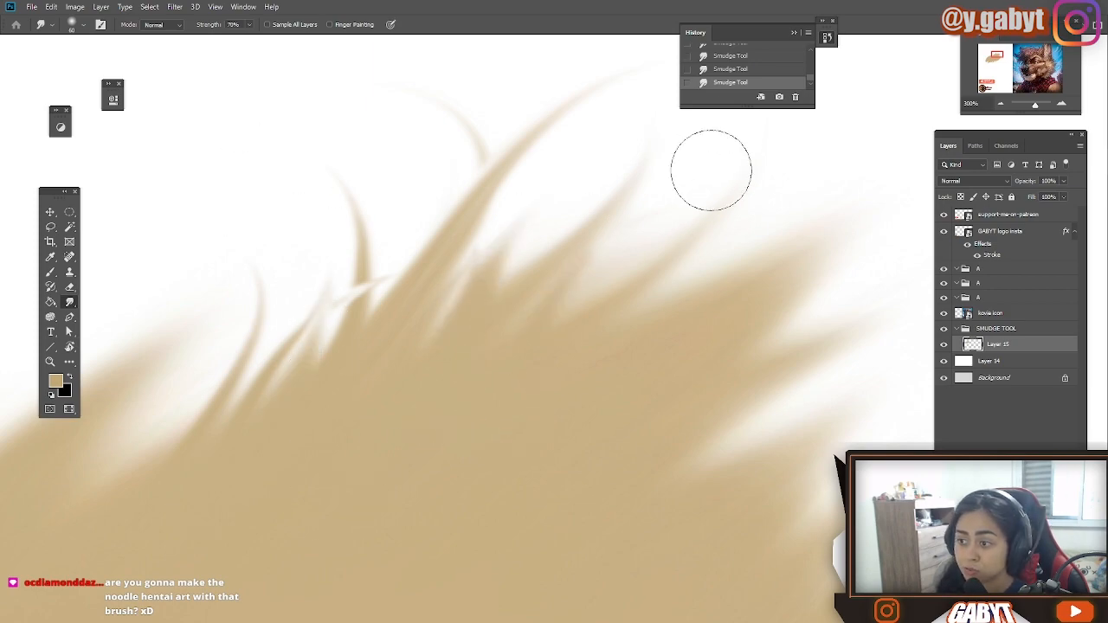
Step: Examine the painted fur around the eye, brow, cheek and muzzle of the finished wolf portrait in full-screen view
left_click_drag(604, 304, 863, 211)
left_click_drag(787, 291, 391, 220)
mouse_move(761, 242)
left_mouse_down()
mouse_move(378, 195)
mouse_move(104, 222)
left_mouse_up()
mouse_move(554, 294)
left_mouse_down()
mouse_move(324, 113)
mouse_move(475, 113)
mouse_move(366, 109)
mouse_move(526, 51)
left_mouse_up()
left_click(1001, 104)
left_click(1000, 104)
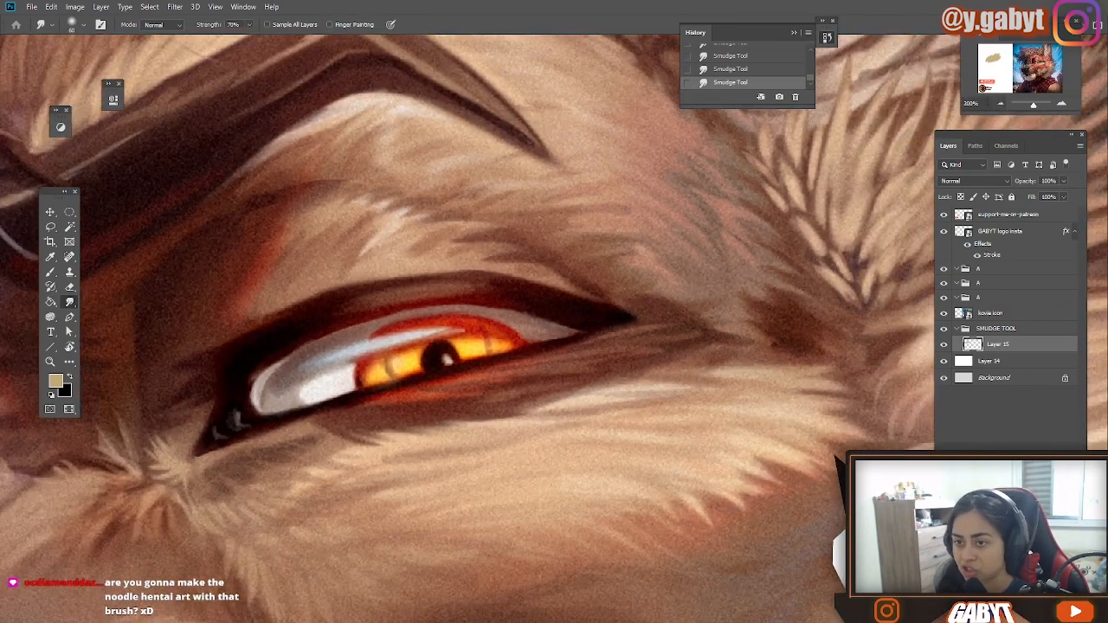
left_click(1000, 103)
key("f")
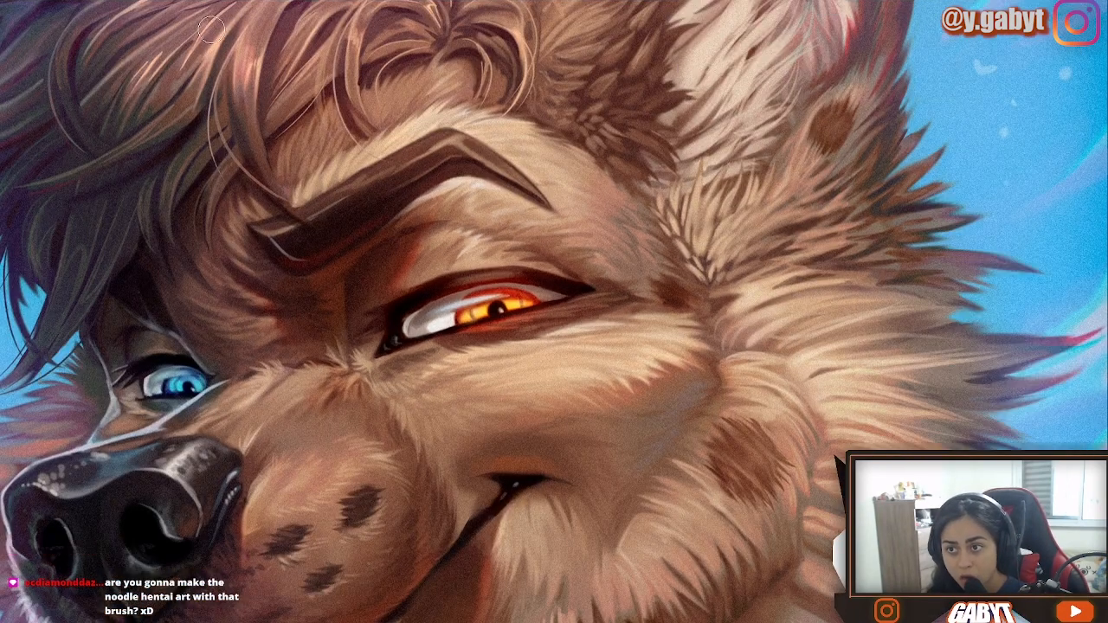
left_click_drag(428, 175, 350, 141)
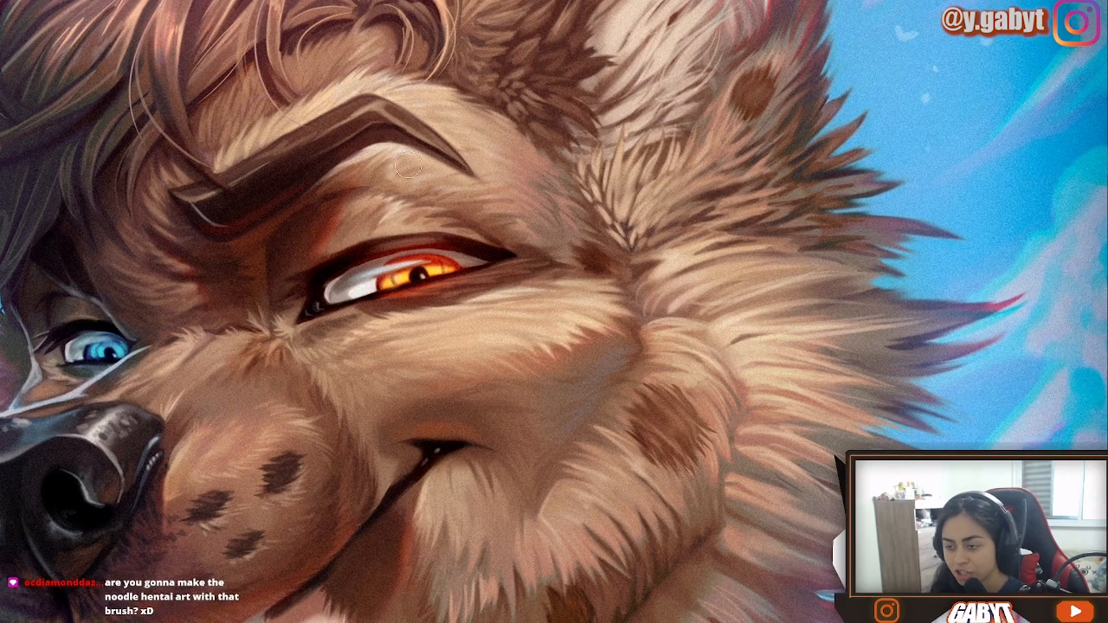
left_click_drag(563, 248, 629, 217)
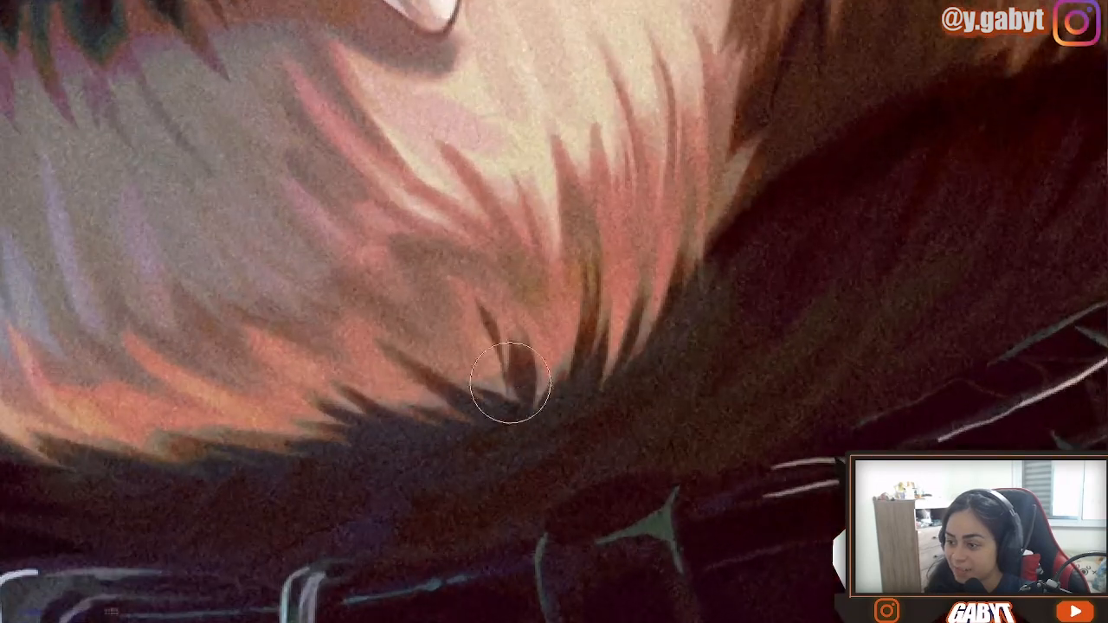
Step: Smudge the lower edge of the portrait's orange neck fur into tapered strands that overlap the dark shadow beneath it
left_click_drag(510, 382, 580, 317)
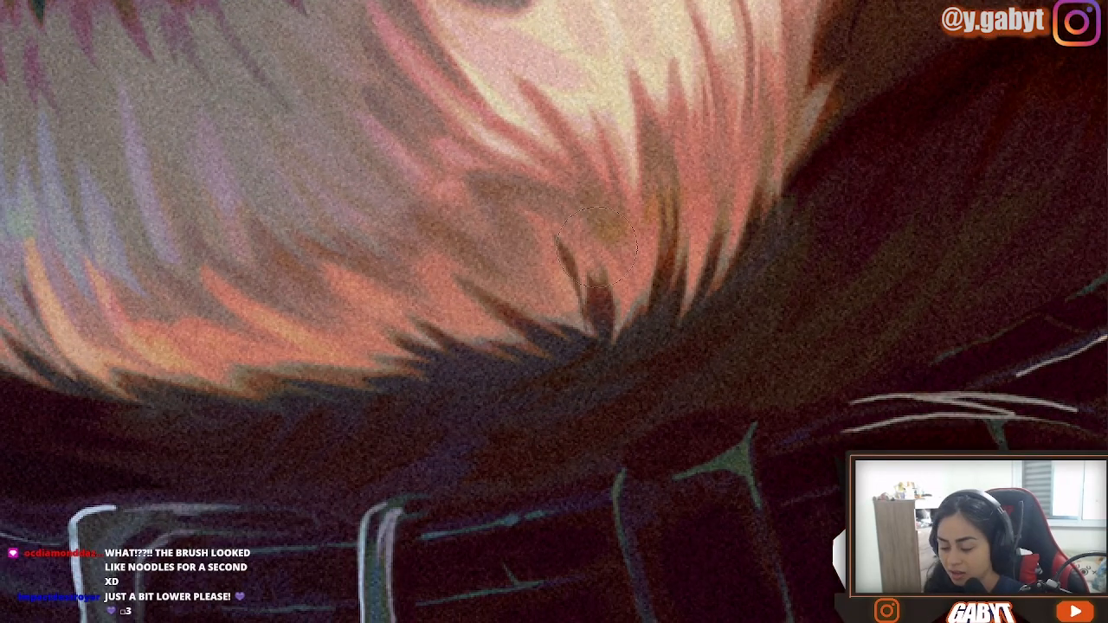
left_click_drag(614, 305, 597, 380)
key("ctrl+z")
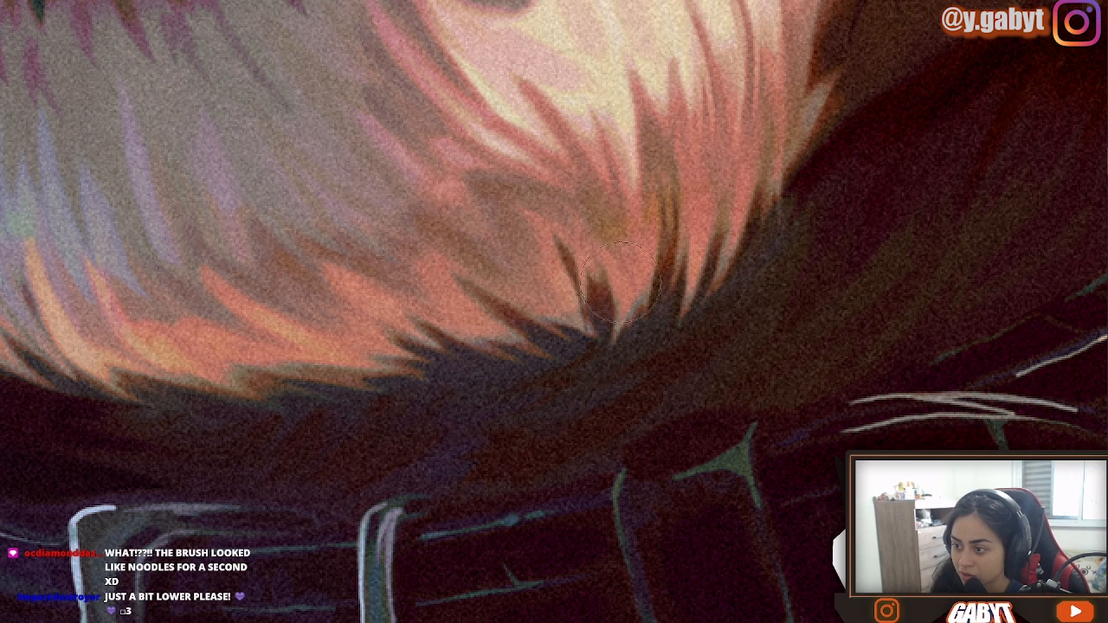
left_click_drag(561, 303, 606, 346)
mouse_move(511, 290)
left_mouse_down()
mouse_move(622, 364)
mouse_move(538, 341)
left_mouse_up()
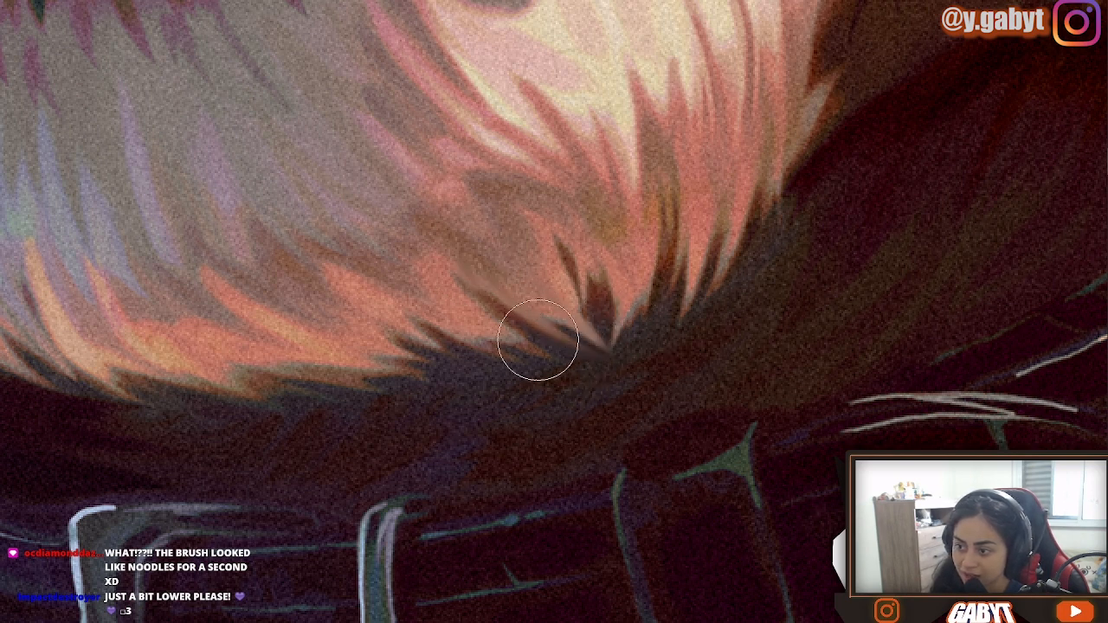
left_click_drag(468, 333, 554, 381)
left_click_drag(424, 341, 497, 384)
left_click_drag(385, 341, 440, 375)
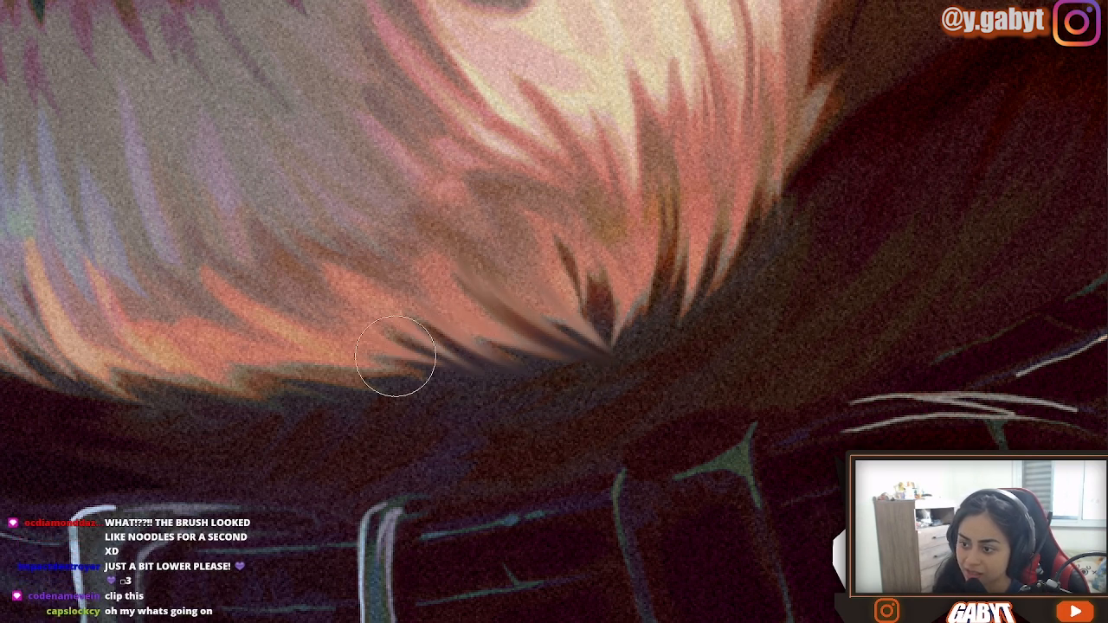
left_click_drag(320, 350, 409, 391)
left_click_drag(307, 364, 399, 398)
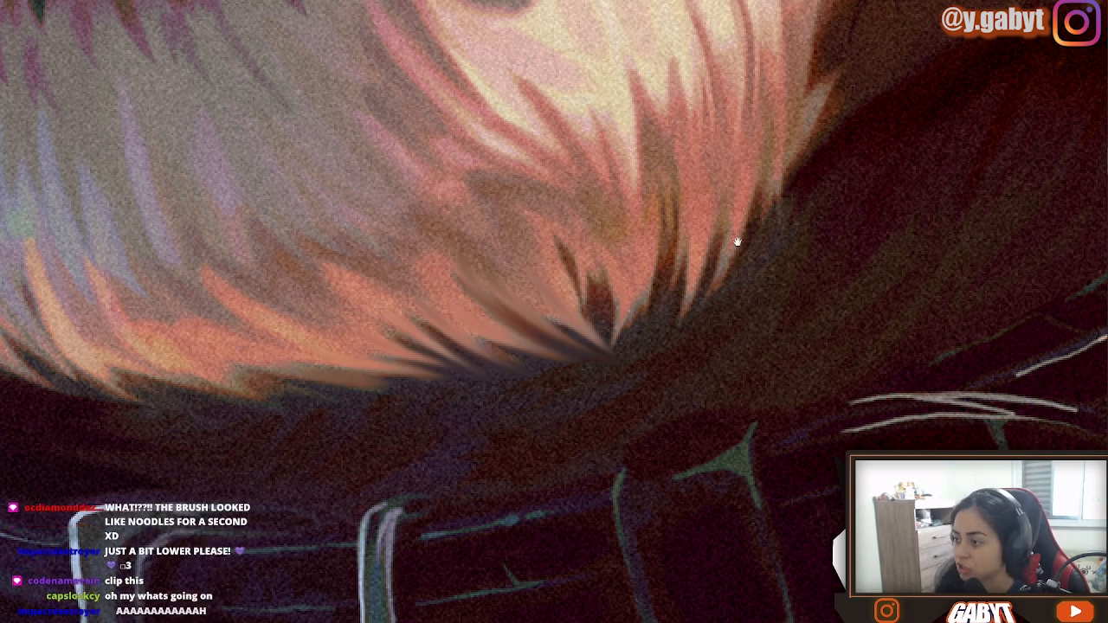
Step: Blend the pinkish highlights of the hair locks above the brow with the Smudge tool at 50% strength
left_click_drag(662, 187, 493, 354)
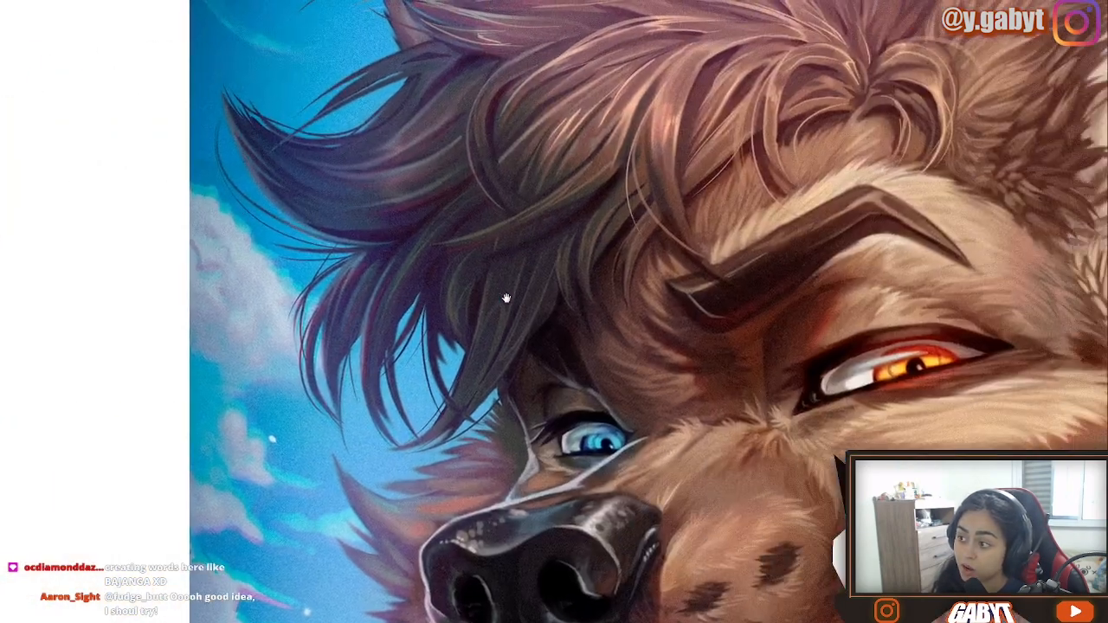
scroll(507, 296, "up", 5)
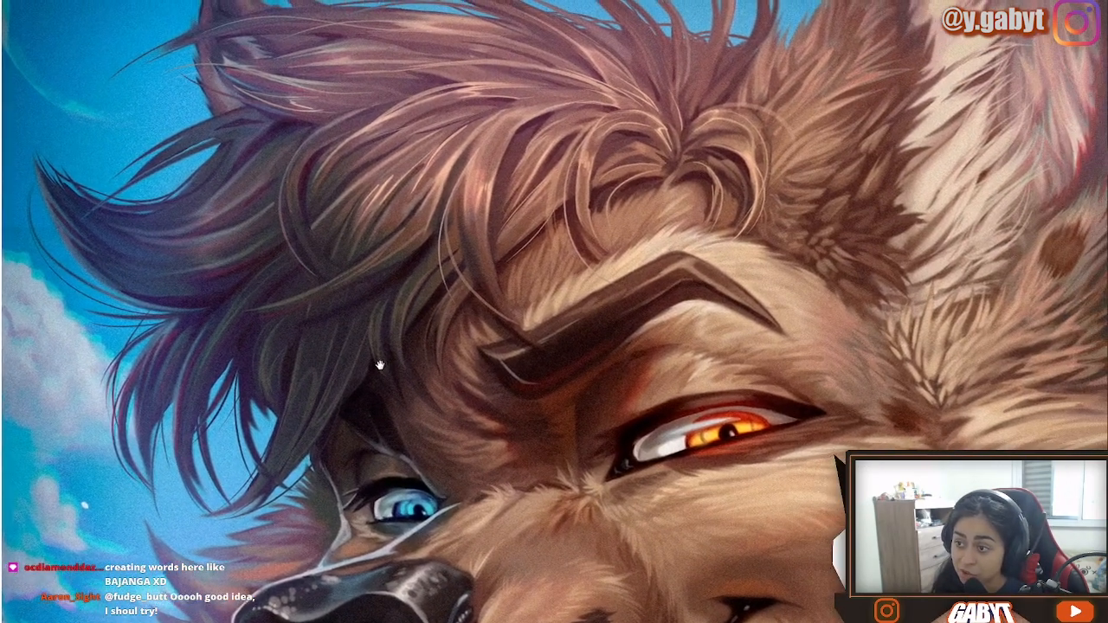
left_click_drag(379, 365, 368, 371)
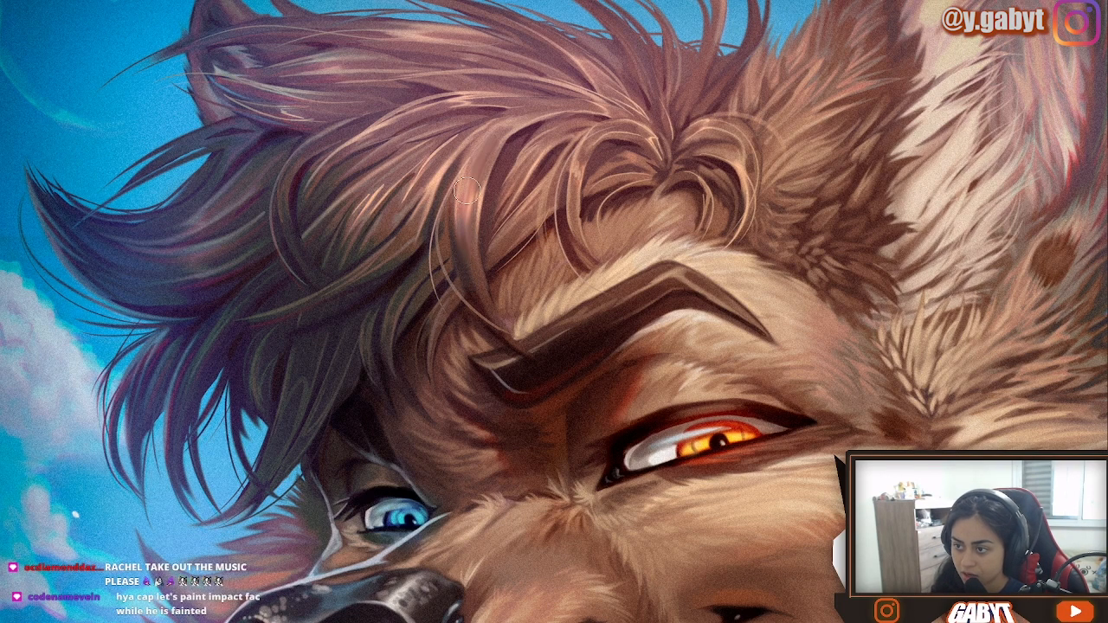
key("f")
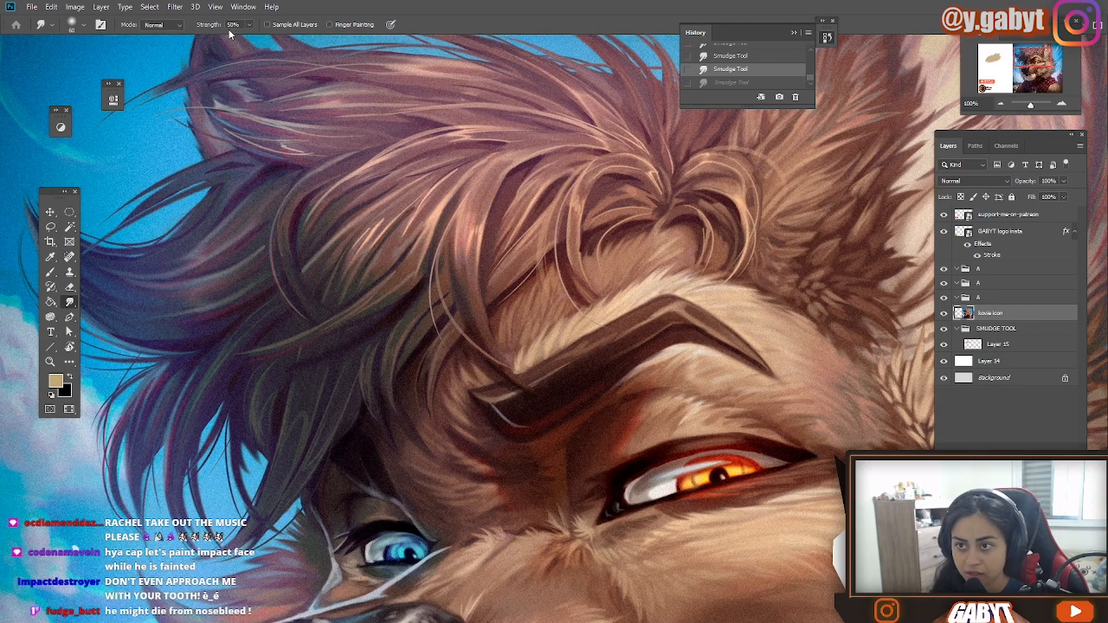
key("f")
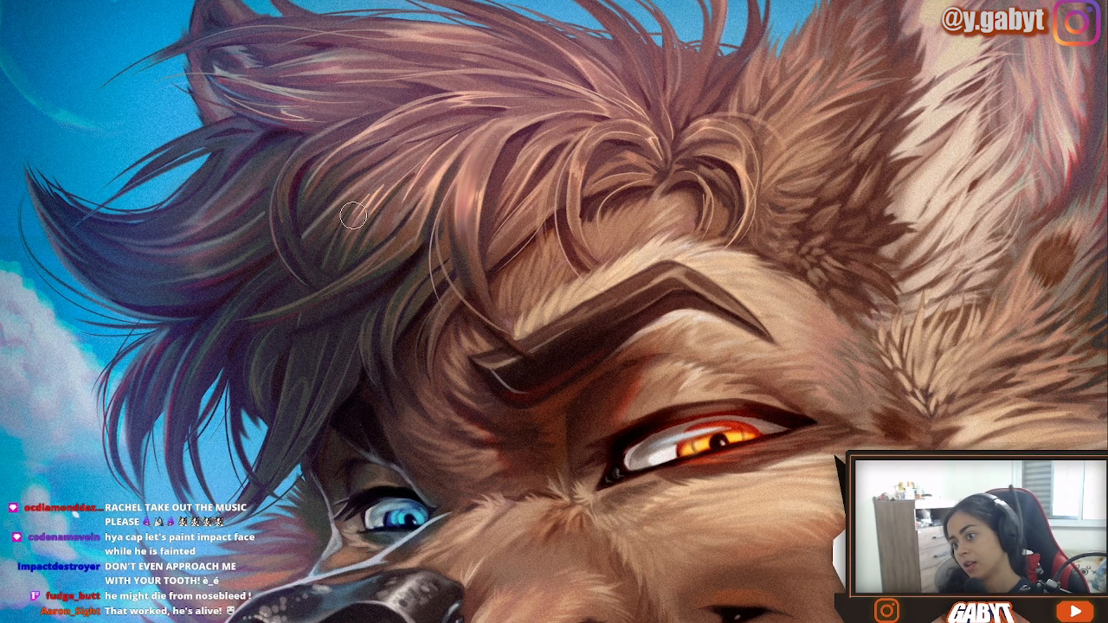
mouse_move(618, 225)
left_mouse_down()
mouse_move(532, 260)
mouse_move(571, 246)
left_mouse_up()
left_click_drag(478, 239, 499, 262)
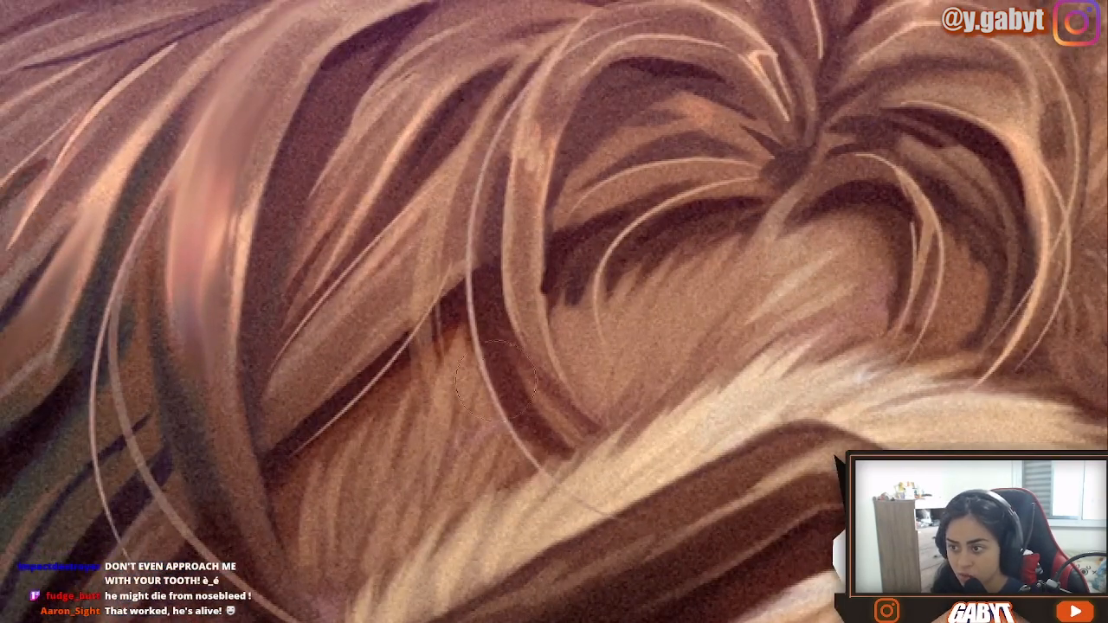
Step: Try painting thin stray hairs beside the curled forelock in a colour sampled from the hair, undoing each stroke
left_click(471, 229, "alt")
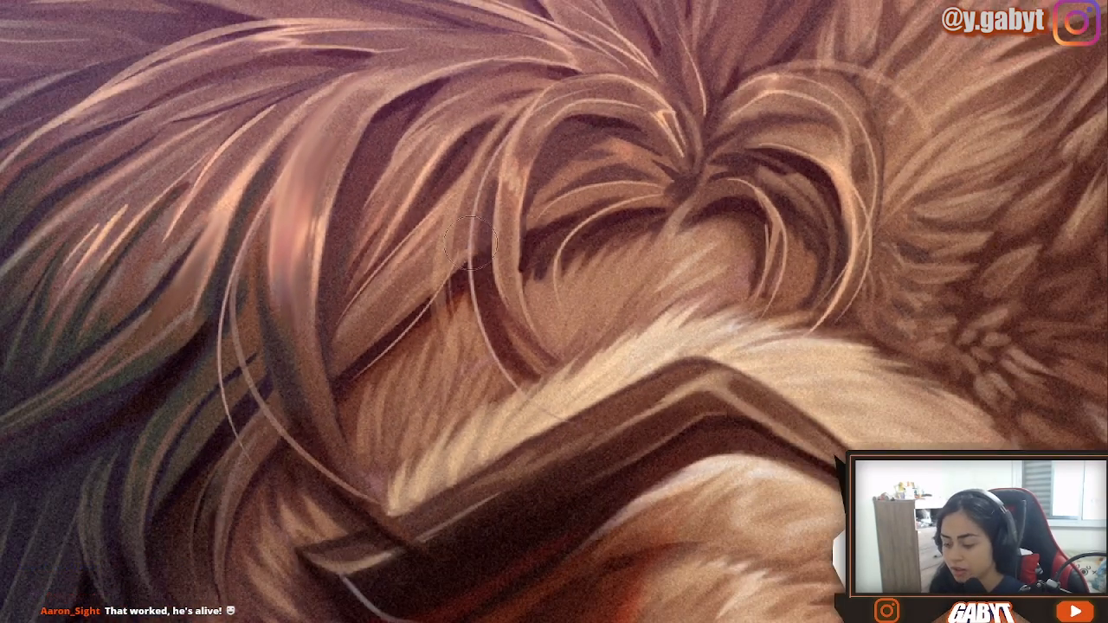
left_click_drag(530, 113, 550, 434)
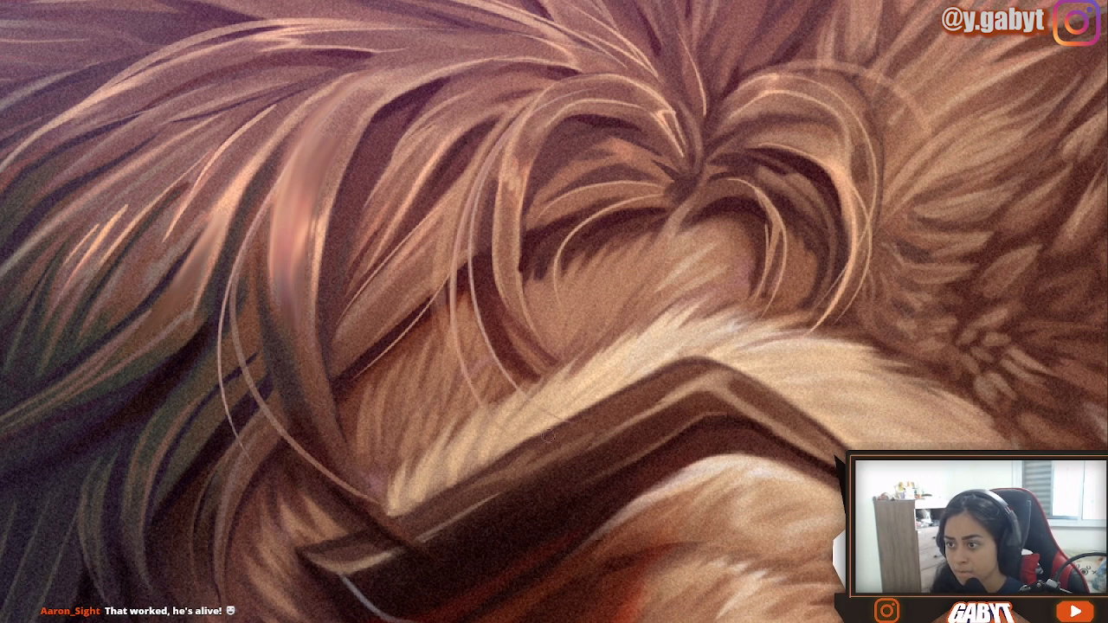
key("ctrl+z")
left_click_drag(535, 101, 530, 471)
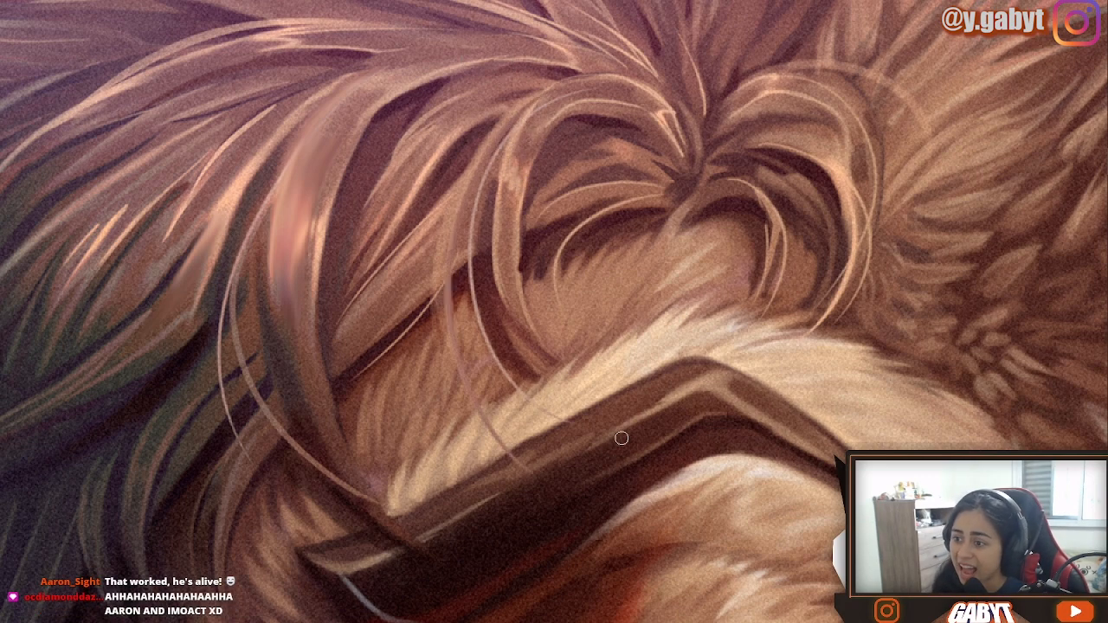
key("ctrl+z")
left_click_drag(521, 116, 531, 393)
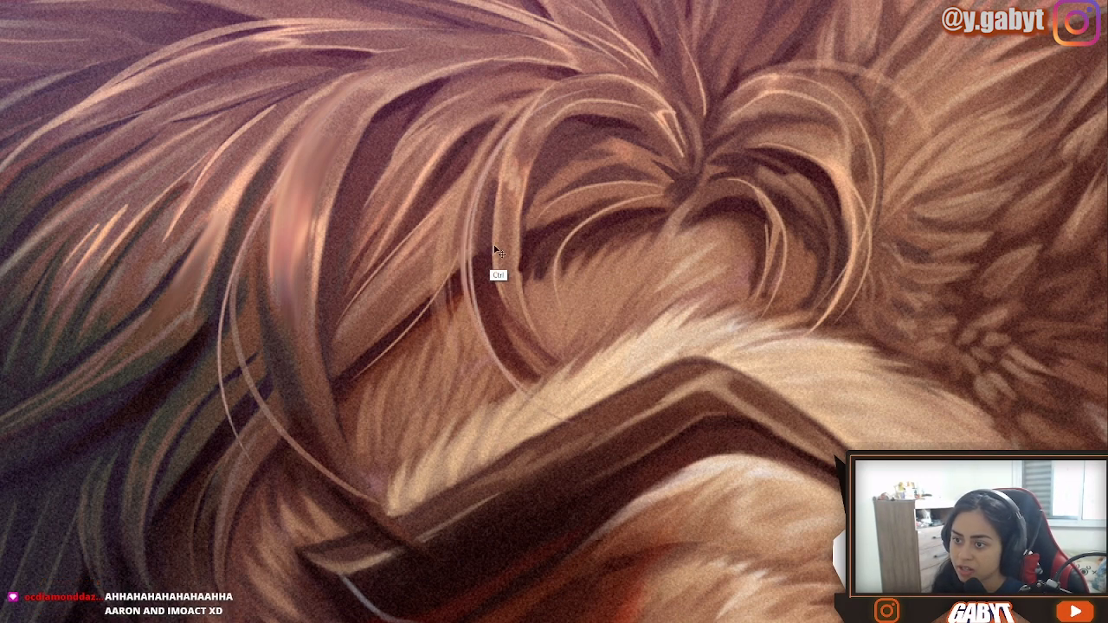
key("ctrl+z")
Step: Try painting thin curved stray hairs along the pinkish lock that falls towards the brow's inner end, undoing each stroke
mouse_move(276, 237)
left_mouse_down()
mouse_move(388, 168)
mouse_move(530, 445)
left_mouse_up()
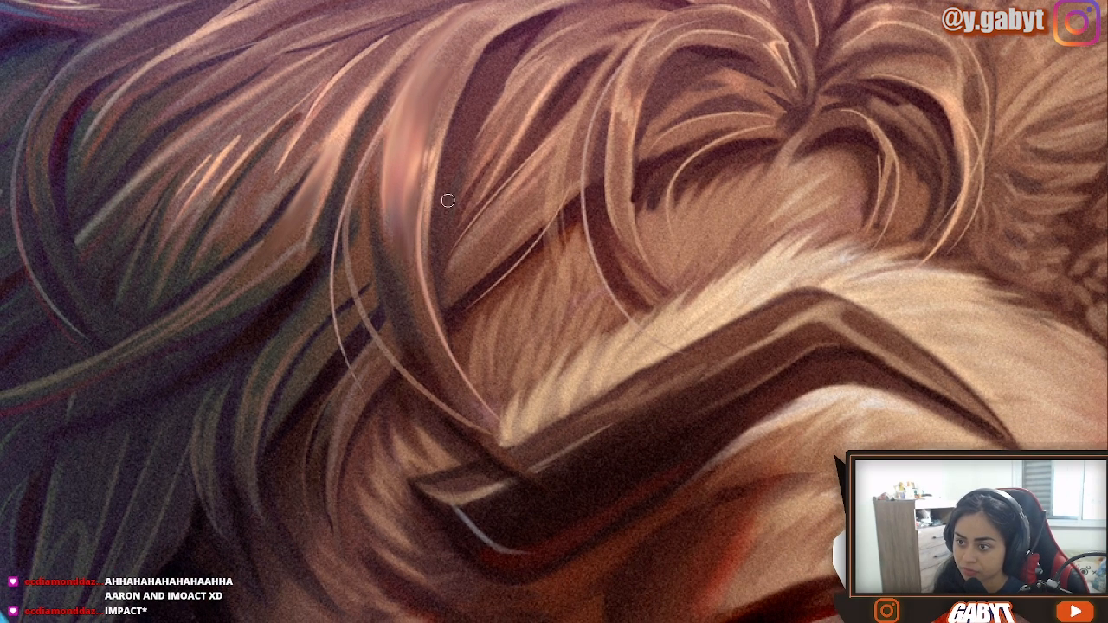
key("ctrl+z")
left_click_drag(437, 154, 506, 438)
key("ctrl+z")
left_click_drag(384, 141, 509, 467)
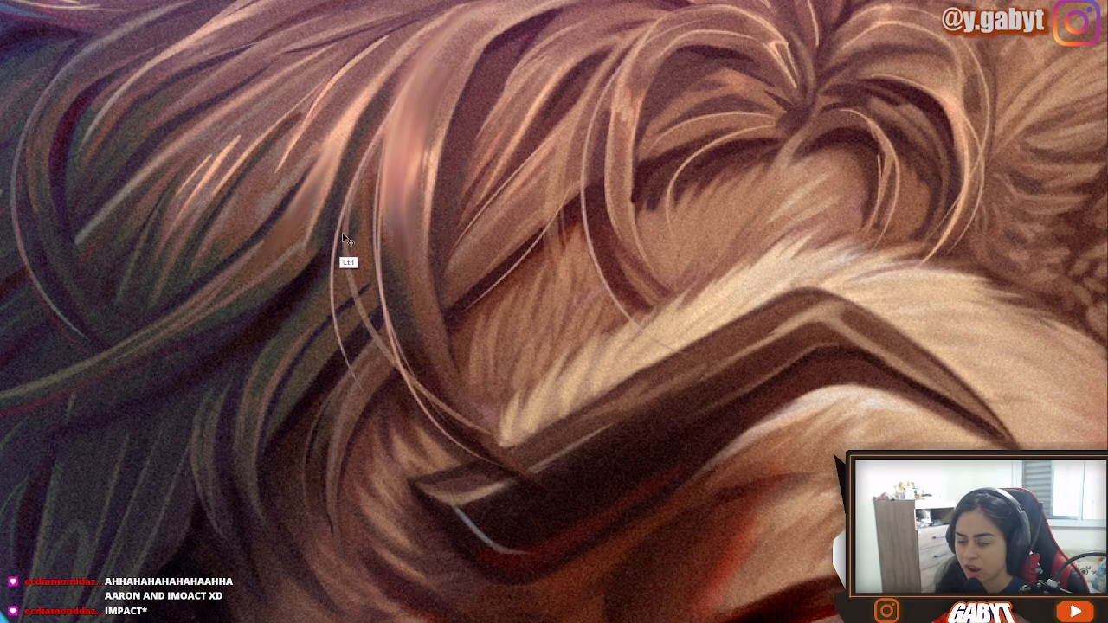
key("ctrl+z")
Step: Examine the fine stray hairs on the dark locks hanging against the blue sky
mouse_move(343, 239)
left_mouse_down()
mouse_move(408, 227)
mouse_move(468, 173)
left_mouse_up()
mouse_move(246, 264)
left_mouse_down()
mouse_move(504, 306)
mouse_move(591, 425)
left_mouse_up()
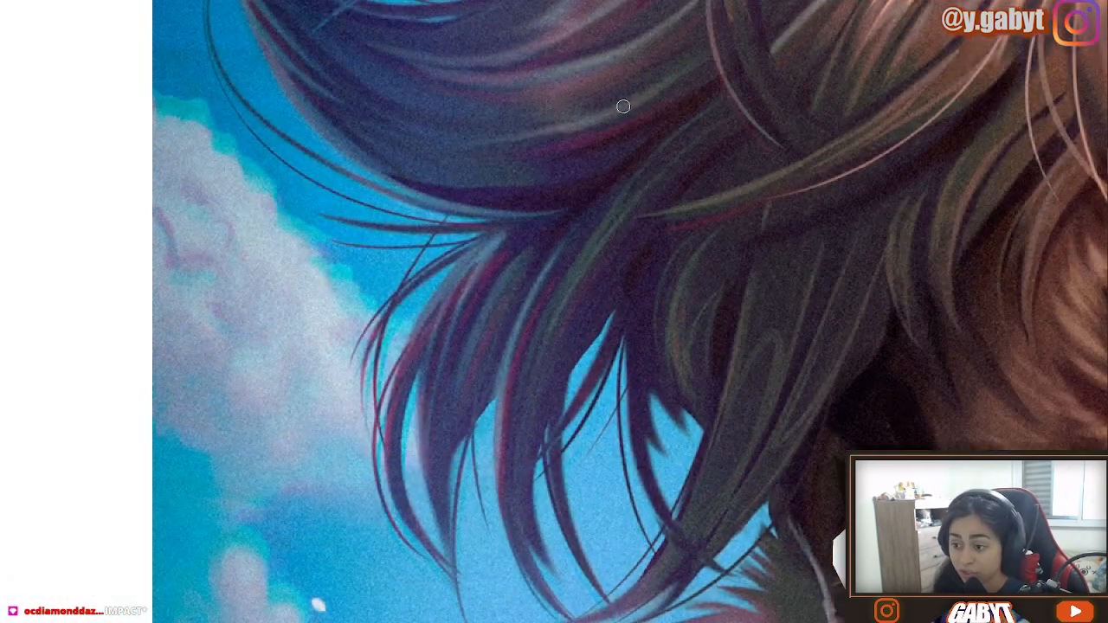
left_click_drag(554, 319, 454, 183)
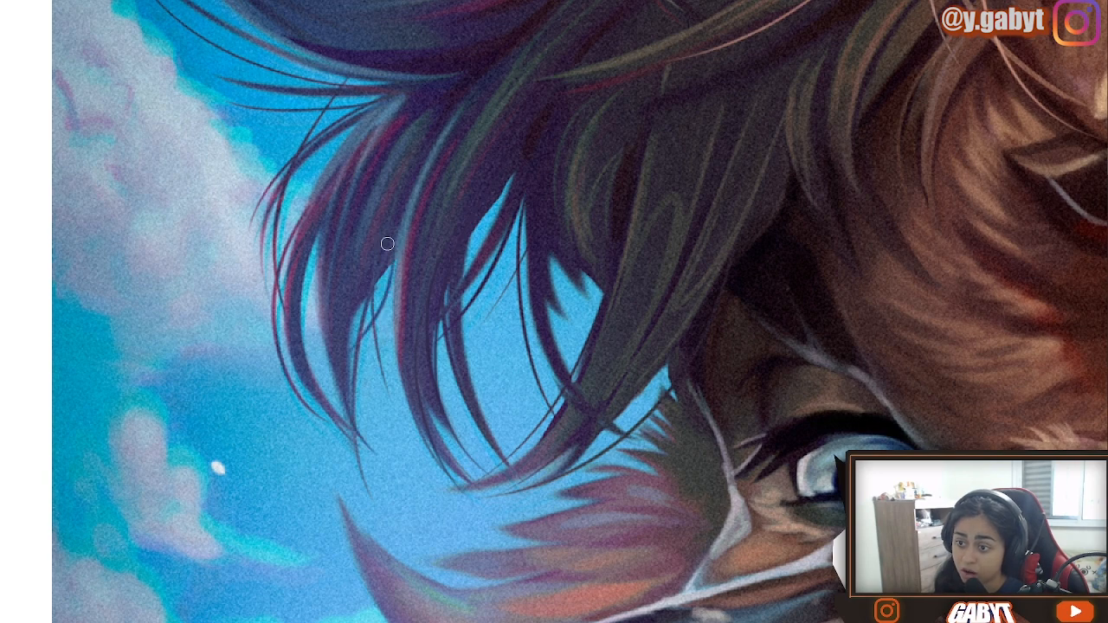
left_click_drag(379, 290, 391, 482)
left_click_drag(337, 372, 352, 447)
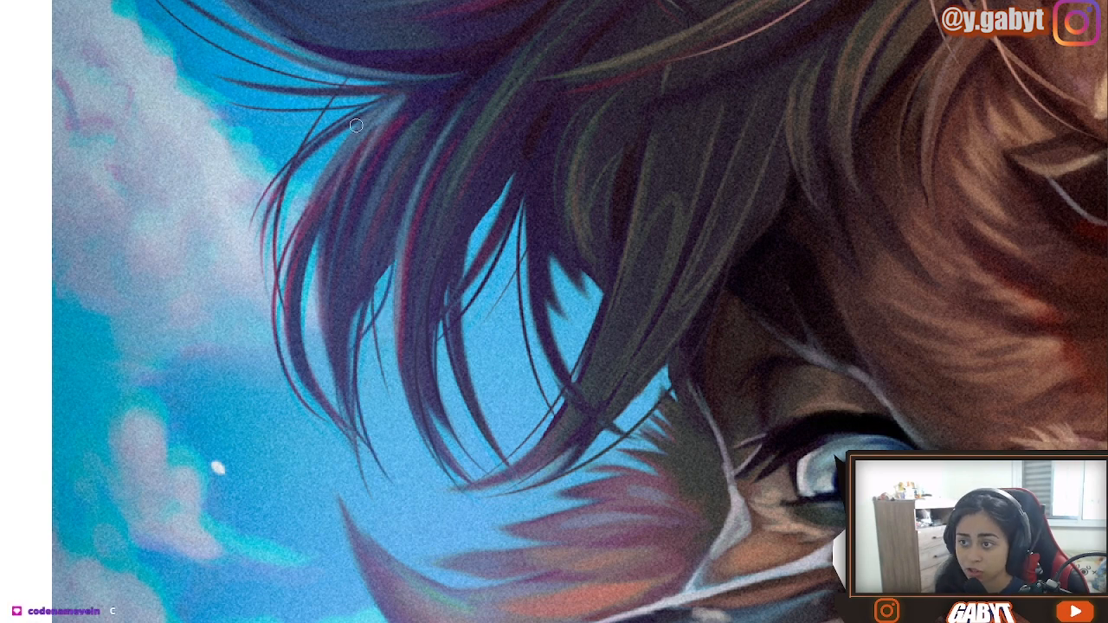
left_click_drag(356, 125, 436, 275)
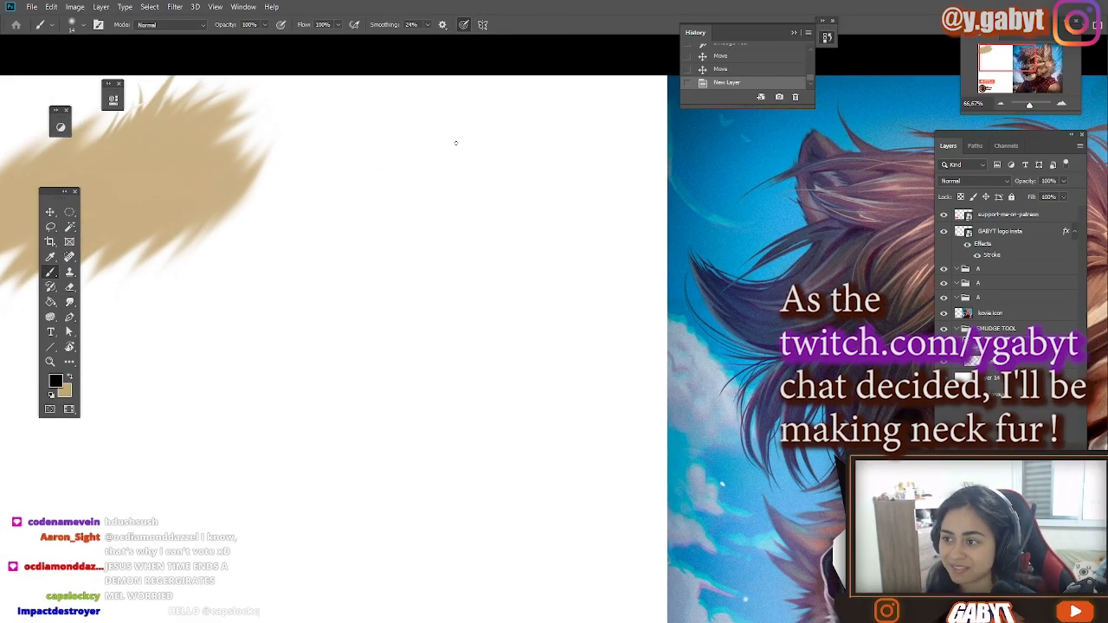
Step: Sketch the cheeks, nose, mouth and eyes of a cartoon wolf head in black on the blank area beside the fur blob
left_click_drag(510, 195, 494, 274)
left_click_drag(376, 196, 378, 272)
key("ctrl+z")
mouse_move(433, 217)
left_mouse_down()
mouse_move(420, 245)
mouse_move(411, 239)
left_mouse_up()
left_click_drag(425, 238, 489, 204)
left_click_drag(468, 214, 493, 205)
left_click_drag(395, 209, 472, 212)
key("e")
left_click(381, 215)
key("b")
Step: Add the eye and nose details, two pointed ears and a spiky fringe to the wolf head sketch
left_click_drag(483, 194, 487, 205)
left_click_drag(405, 196, 405, 212)
mouse_move(447, 199)
left_mouse_down()
mouse_move(483, 184)
mouse_move(391, 183)
mouse_move(438, 204)
left_mouse_up()
mouse_move(510, 196)
left_mouse_down()
mouse_move(519, 109)
mouse_move(472, 147)
left_mouse_up()
left_click_drag(442, 110, 468, 149)
left_click_drag(437, 136, 388, 127)
mouse_move(373, 162)
left_mouse_down()
mouse_move(407, 157)
mouse_move(384, 199)
left_mouse_up()
mouse_move(384, 200)
left_mouse_down()
mouse_move(432, 254)
mouse_move(490, 232)
left_mouse_up()
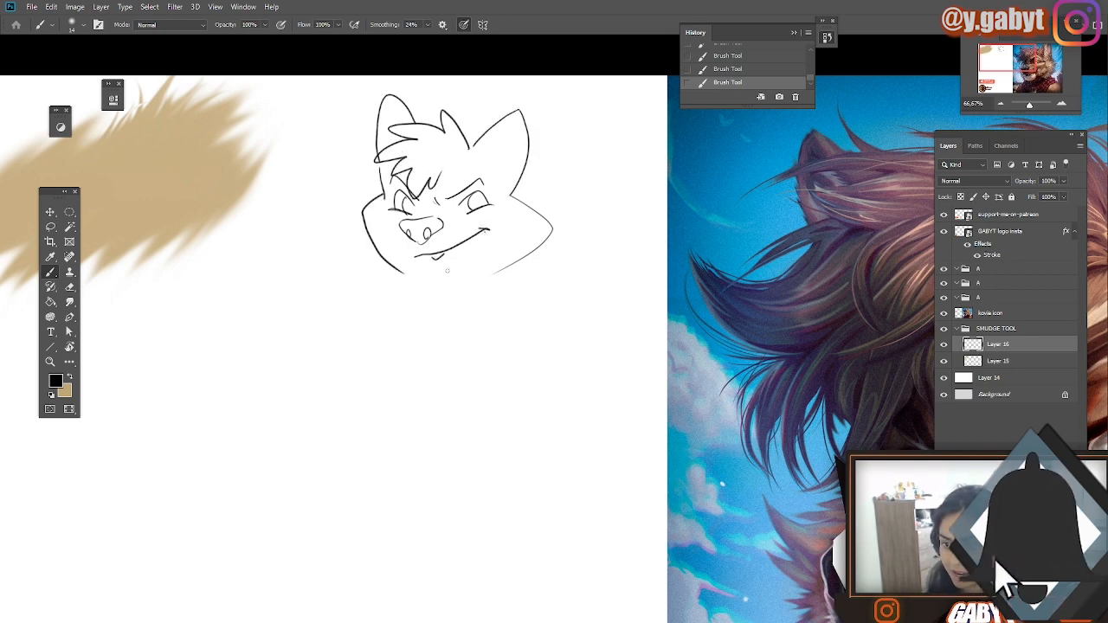
Step: Draw the wolf's lower jaw beneath the smile and erase the smooth outline of the right cheek
key("ctrl+z")
mouse_move(415, 257)
left_mouse_down()
mouse_move(392, 223)
mouse_move(410, 259)
mouse_move(428, 218)
mouse_move(449, 250)
mouse_move(411, 259)
mouse_move(430, 275)
mouse_move(541, 234)
left_mouse_up()
key("ctrl+z")
key("e")
left_click_drag(530, 226, 522, 214)
key("b")
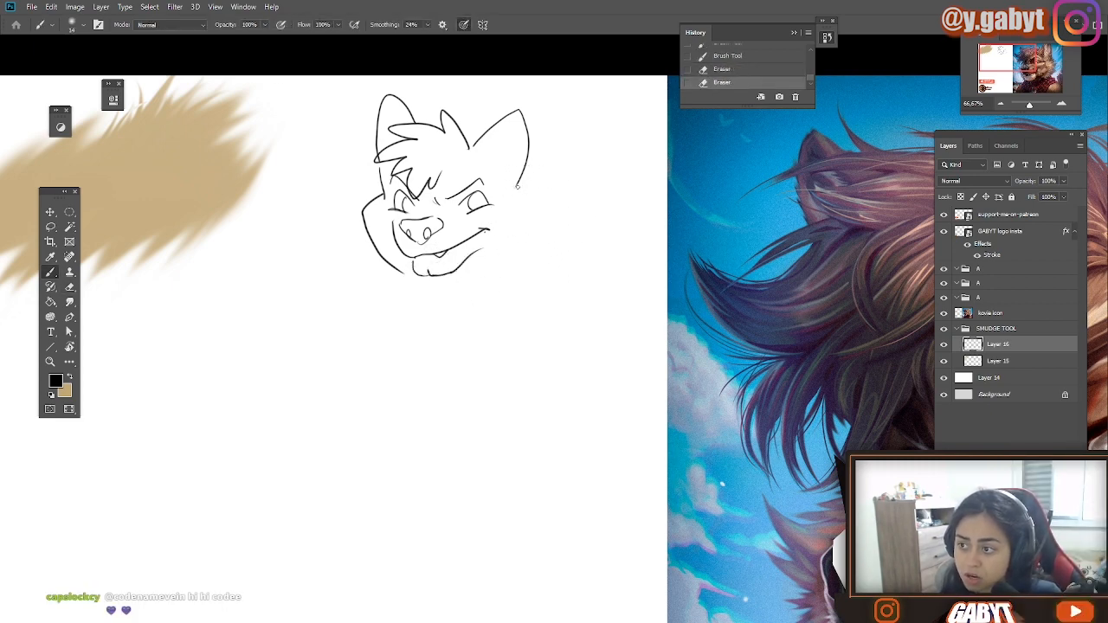
Step: Redraw the right cheek with jagged fur tufts and outline the spiky neck fur down the right side
left_click_drag(523, 175, 514, 192)
mouse_move(513, 201)
left_mouse_down()
mouse_move(552, 223)
mouse_move(544, 215)
mouse_move(523, 232)
left_mouse_up()
key("ctrl+z")
left_click_drag(523, 233, 491, 279)
mouse_move(378, 253)
left_mouse_down()
mouse_move(344, 253)
mouse_move(373, 268)
left_mouse_up()
key("ctrl+z")
left_click_drag(526, 264, 555, 261)
left_click_drag(555, 261, 519, 281)
mouse_move(521, 282)
left_mouse_down()
mouse_move(529, 308)
mouse_move(518, 330)
left_mouse_up()
left_click_drag(518, 331, 461, 356)
Step: Outline the spiky neck fur on the left side and fill in the inner chest tufts, erasing stray lines
mouse_move(377, 274)
left_mouse_down()
mouse_move(361, 314)
mouse_move(401, 357)
left_mouse_up()
key("e")
mouse_move(440, 285)
left_mouse_down()
mouse_move(404, 314)
mouse_move(481, 285)
mouse_move(426, 364)
left_mouse_up()
key("b")
key("e")
key("b")
left_click_drag(383, 253, 394, 275)
mouse_move(485, 284)
left_mouse_down()
mouse_move(511, 306)
mouse_move(466, 335)
left_mouse_up()
key("e")
key("b")
left_click_drag(463, 325, 460, 337)
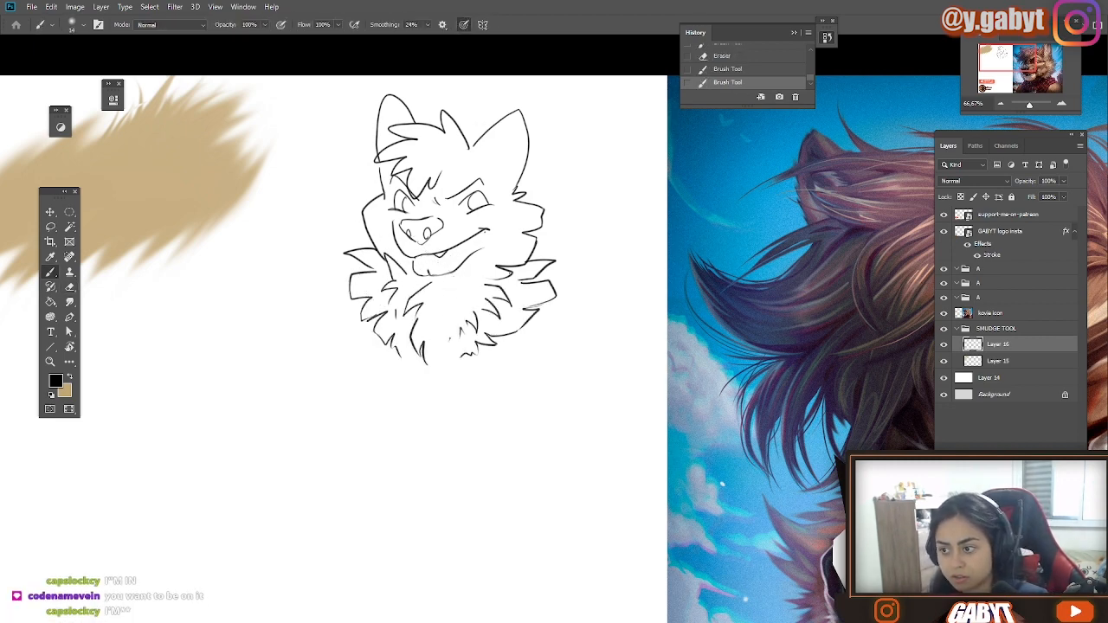
Step: Draw small tufts radiating from the centre of the neck fur and add short fur strokes to the right cheek
left_click_drag(439, 281, 453, 301)
mouse_move(455, 299)
left_mouse_down()
mouse_move(472, 284)
mouse_move(472, 295)
left_mouse_up()
left_click_drag(450, 302, 444, 352)
left_click_drag(456, 278, 455, 298)
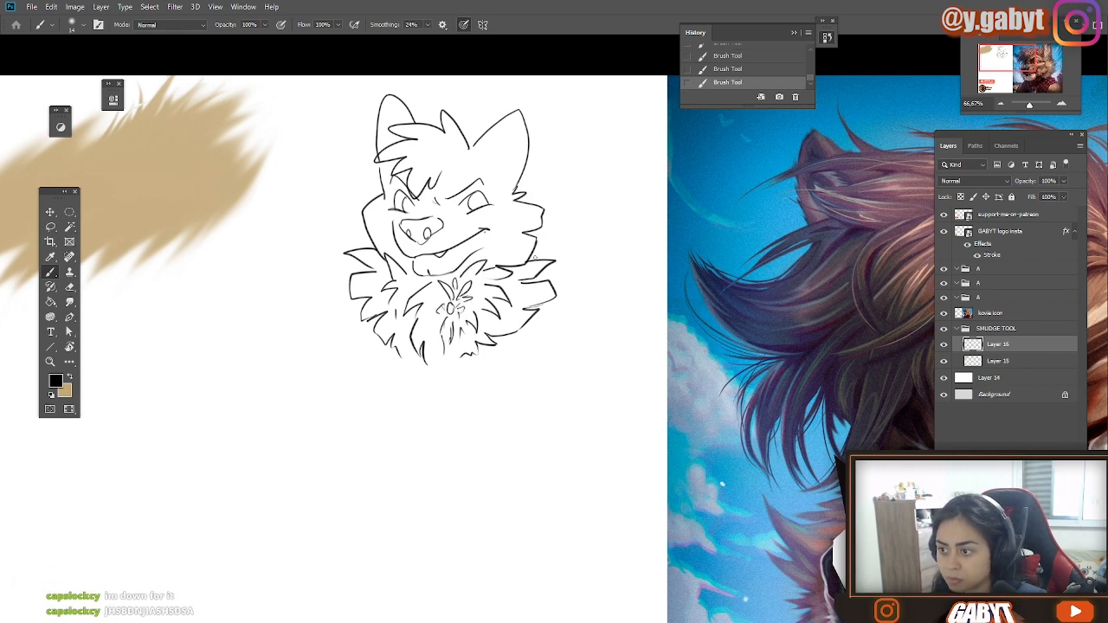
left_click_drag(538, 233, 529, 261)
left_click_drag(547, 246, 532, 261)
mouse_move(513, 267)
left_mouse_down()
mouse_move(485, 268)
mouse_move(534, 252)
left_mouse_up()
mouse_move(512, 253)
left_mouse_down()
mouse_move(527, 261)
mouse_move(492, 254)
left_mouse_up()
key("ctrl+z")
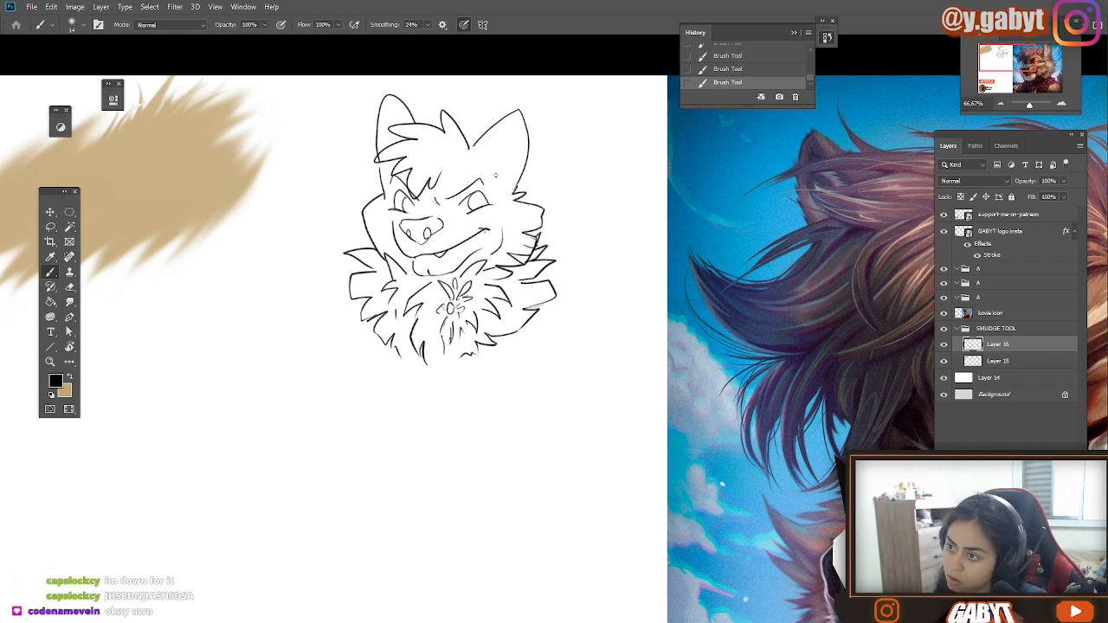
Step: Add inner fur to both ears and extend the neck fur downwards with spiky tufts tapering to a central point
left_click_drag(556, 307, 485, 388)
key("ctrl+z")
left_click_drag(472, 368, 459, 407)
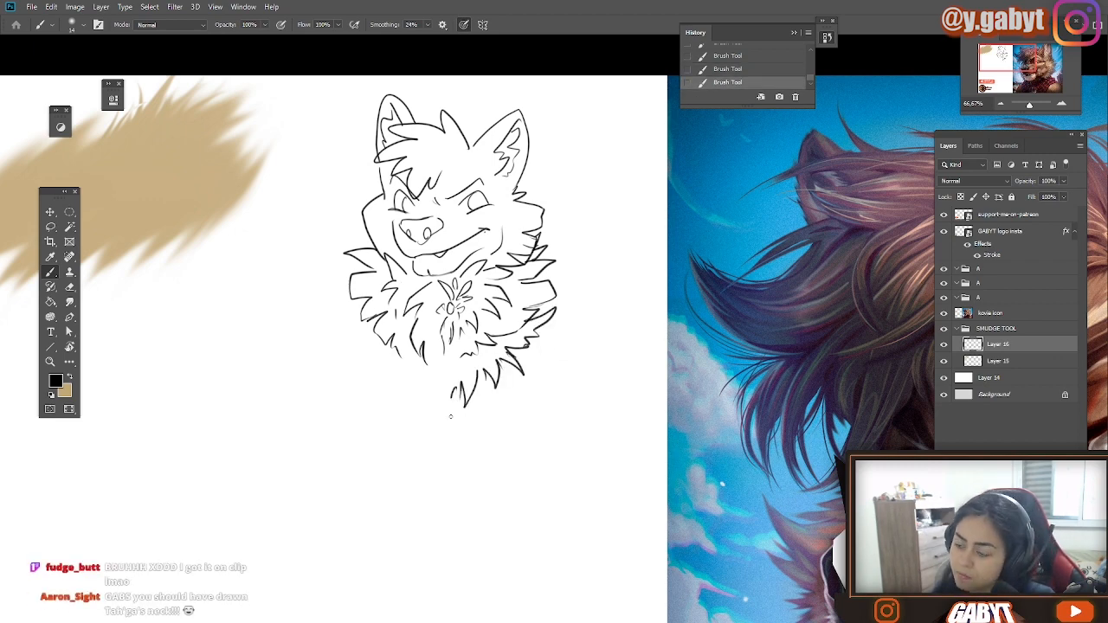
key("e")
left_click_drag(400, 381, 410, 374)
key("b")
left_click_drag(387, 338, 403, 368)
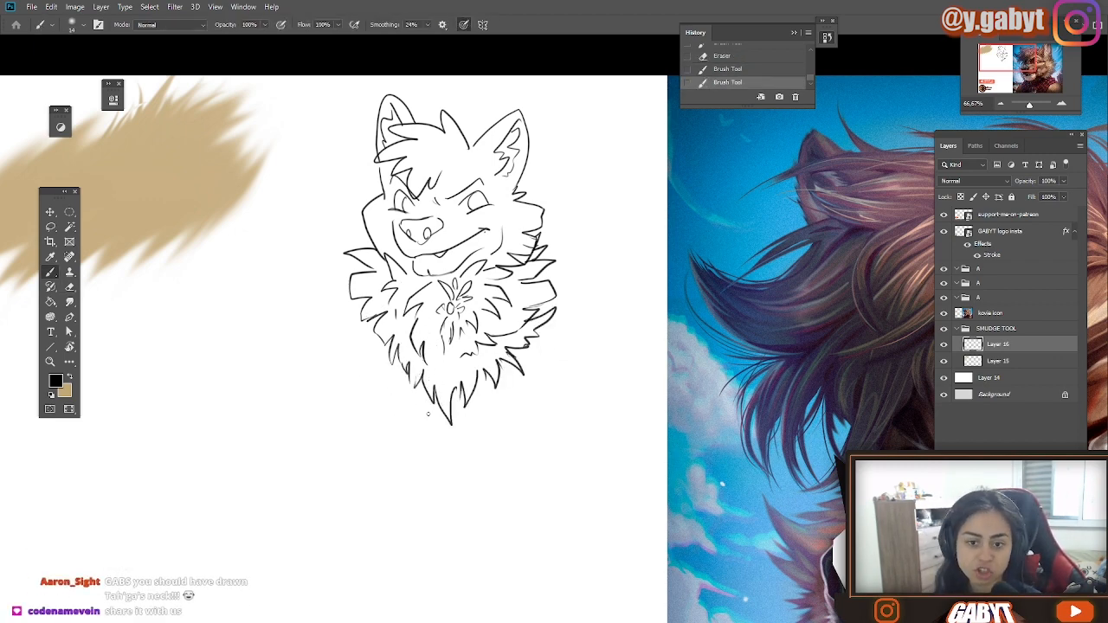
Step: Erase stray overlapping lines along the right edge of the wolf's cheek and neck fur
key("ctrl+plus")
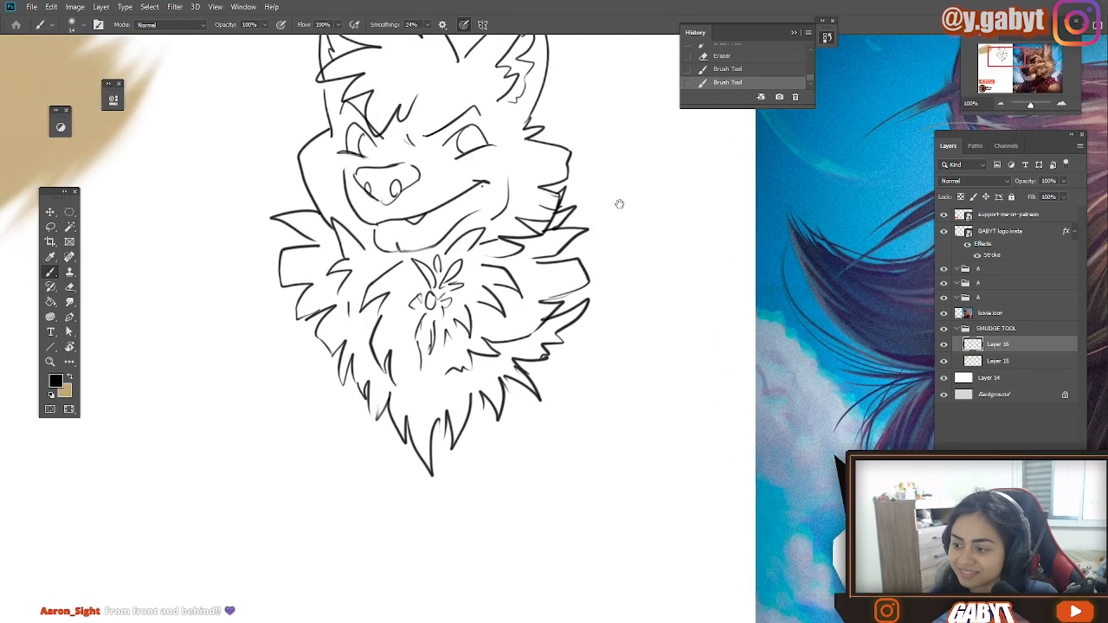
key("e")
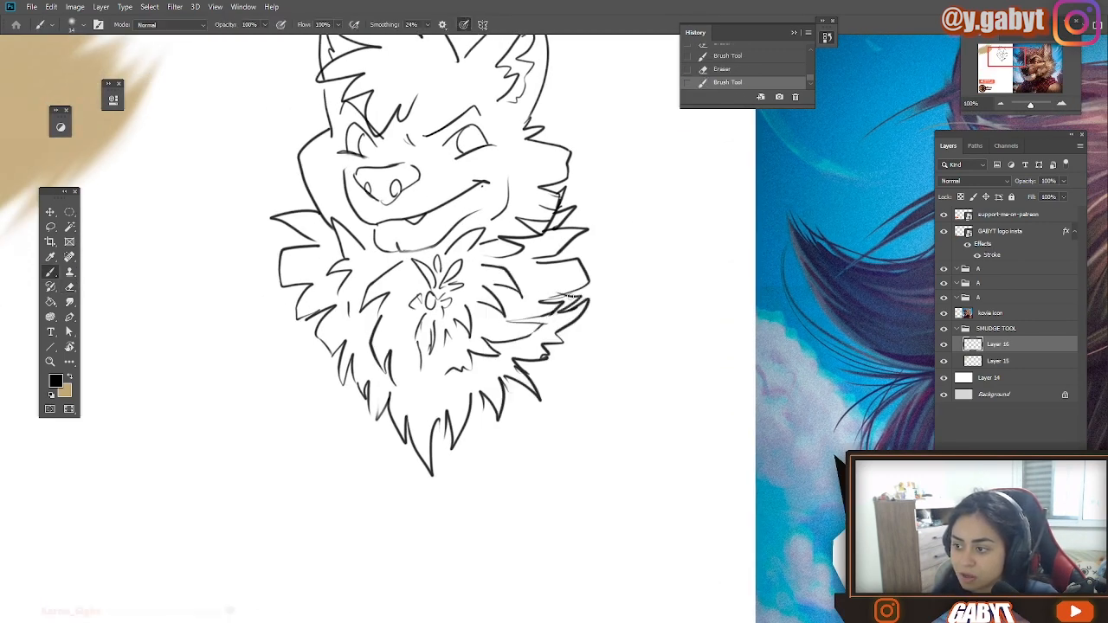
scroll(556, 302, "up", 2)
left_click_drag(572, 246, 568, 253)
key("b")
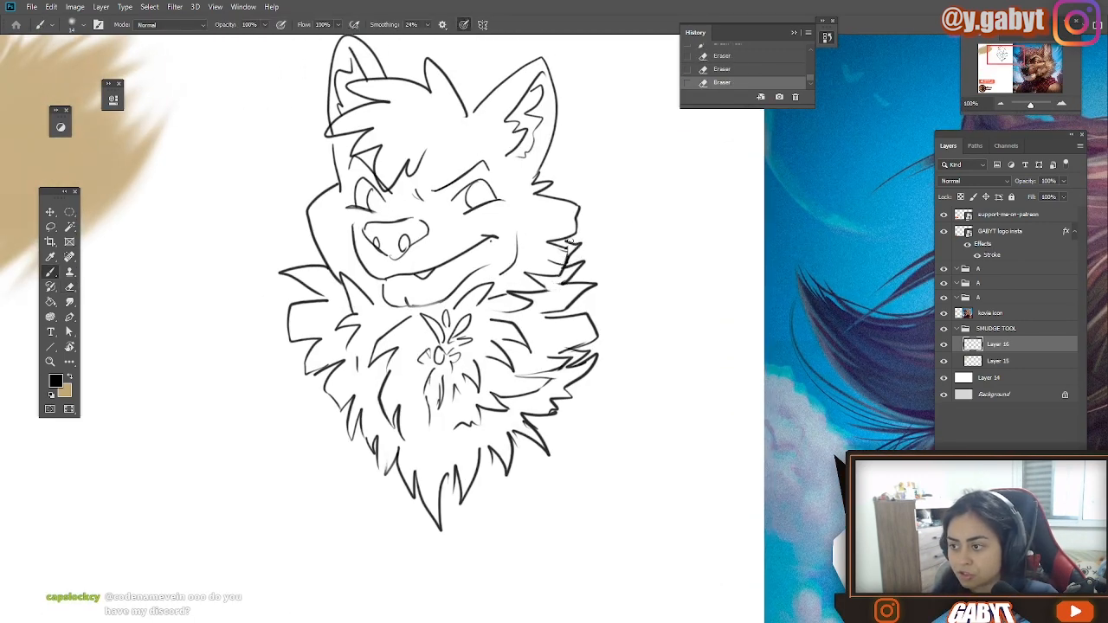
Step: Clean up the tufts between the hair and the right ear, then duplicate the line art layer and merge the copy down
key("e")
mouse_move(426, 151)
left_mouse_down()
mouse_move(467, 127)
mouse_move(444, 154)
left_mouse_up()
key("b")
mouse_move(537, 231)
left_mouse_down()
mouse_move(546, 201)
mouse_move(534, 259)
mouse_move(492, 283)
left_mouse_up()
key("ctrl+j")
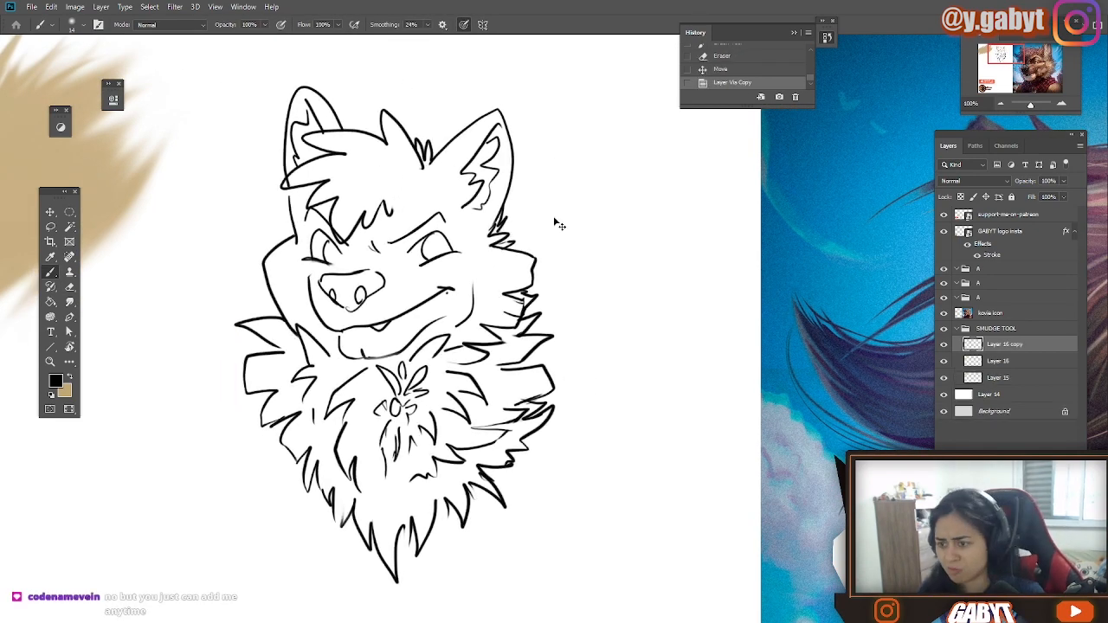
key("ctrl+e")
Step: Create a new layer beneath the line art and lasso-select the whole neck fur along its spiky outline, excluding the chin
left_click(998, 361)
key("ctrl+alt+shift+n")
key("l")
mouse_move(402, 587)
left_mouse_down()
mouse_move(401, 538)
mouse_move(441, 524)
mouse_move(492, 481)
left_mouse_up()
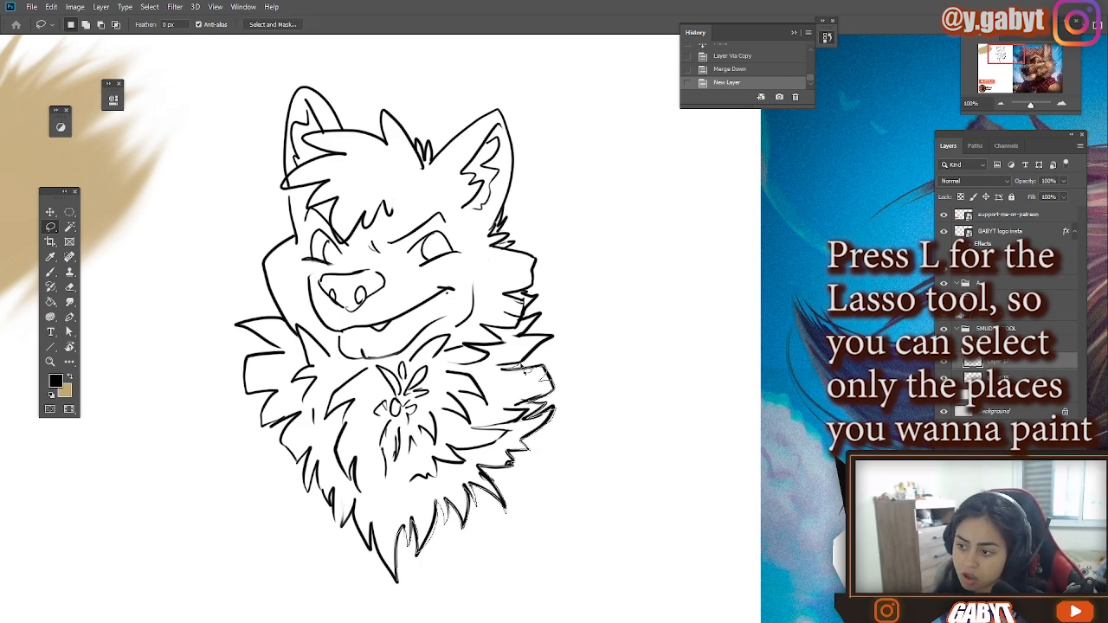
left_click_drag(524, 370, 535, 312)
key("shift")
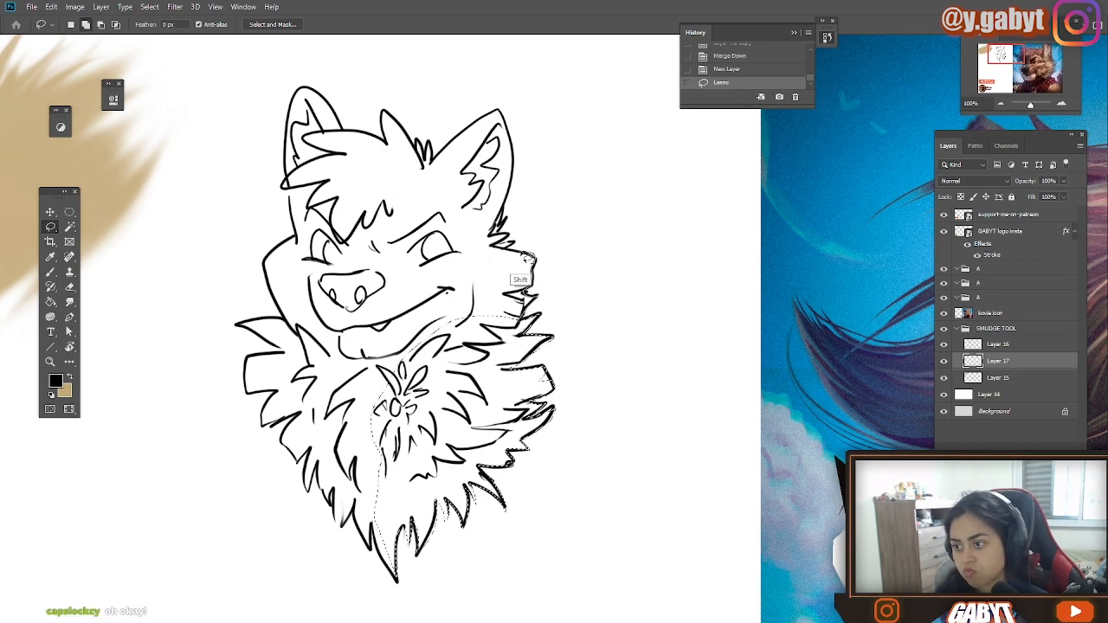
mouse_move(523, 260)
left_mouse_down()
mouse_move(507, 234)
mouse_move(372, 541)
mouse_move(370, 569)
mouse_move(343, 525)
left_mouse_up()
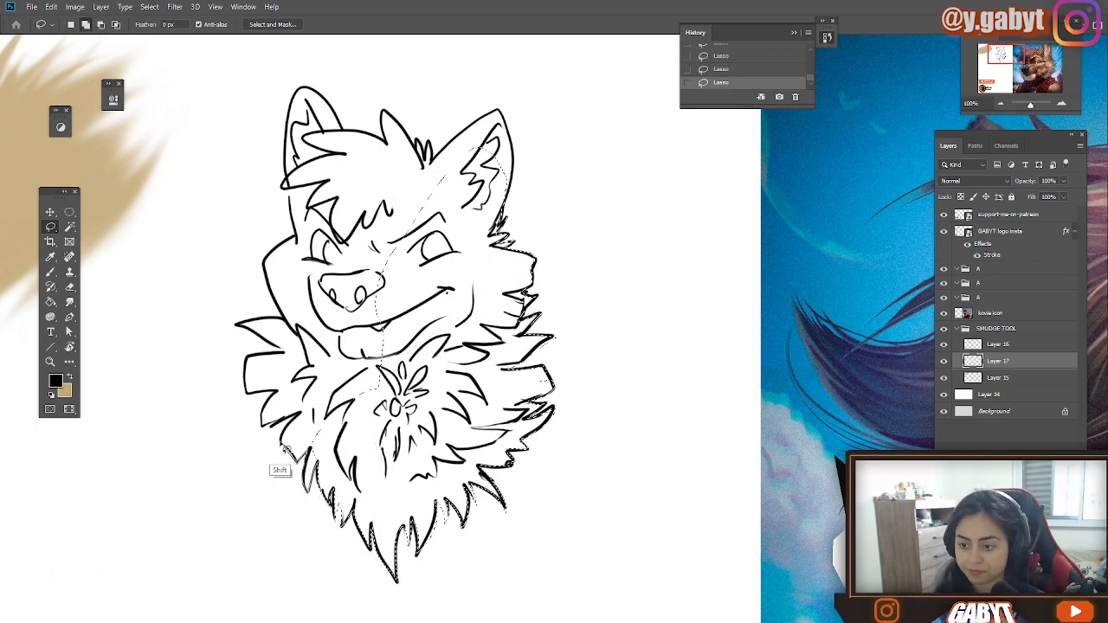
key("alt")
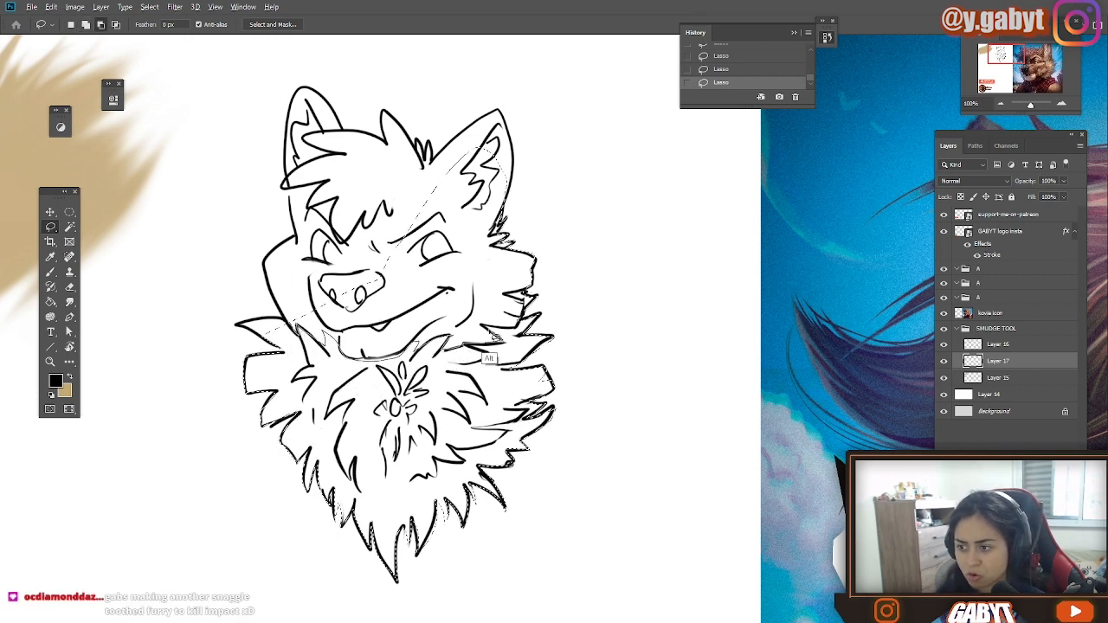
mouse_move(524, 298)
left_mouse_down()
mouse_move(623, 333)
mouse_move(595, 319)
left_mouse_up()
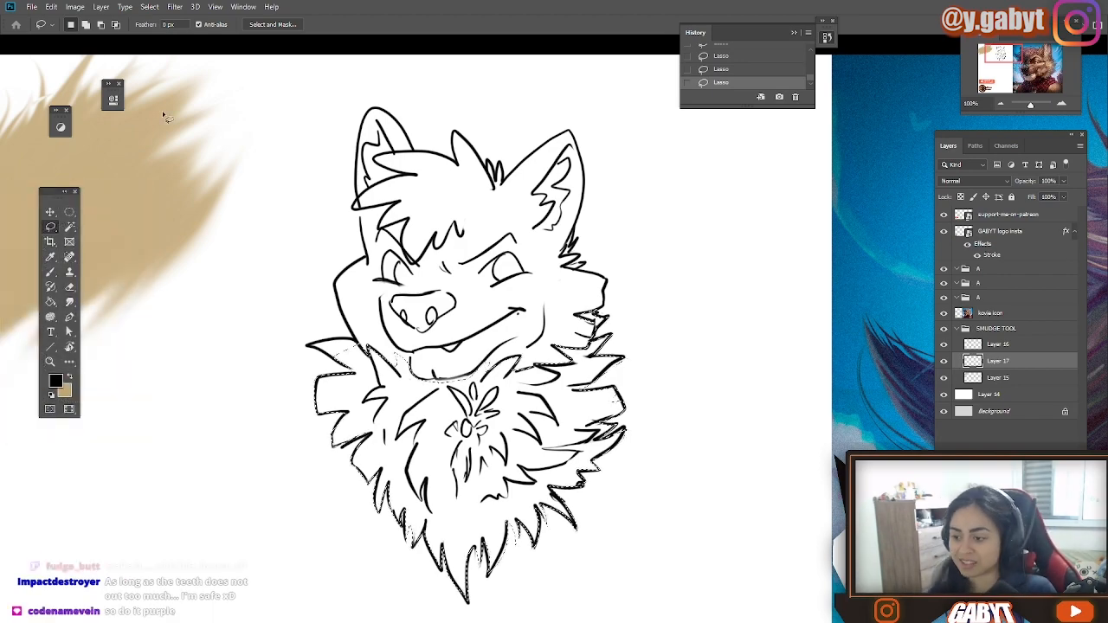
Step: Choose a medium purple foreground colour and fill the selected neck fur with it
left_click(55, 381)
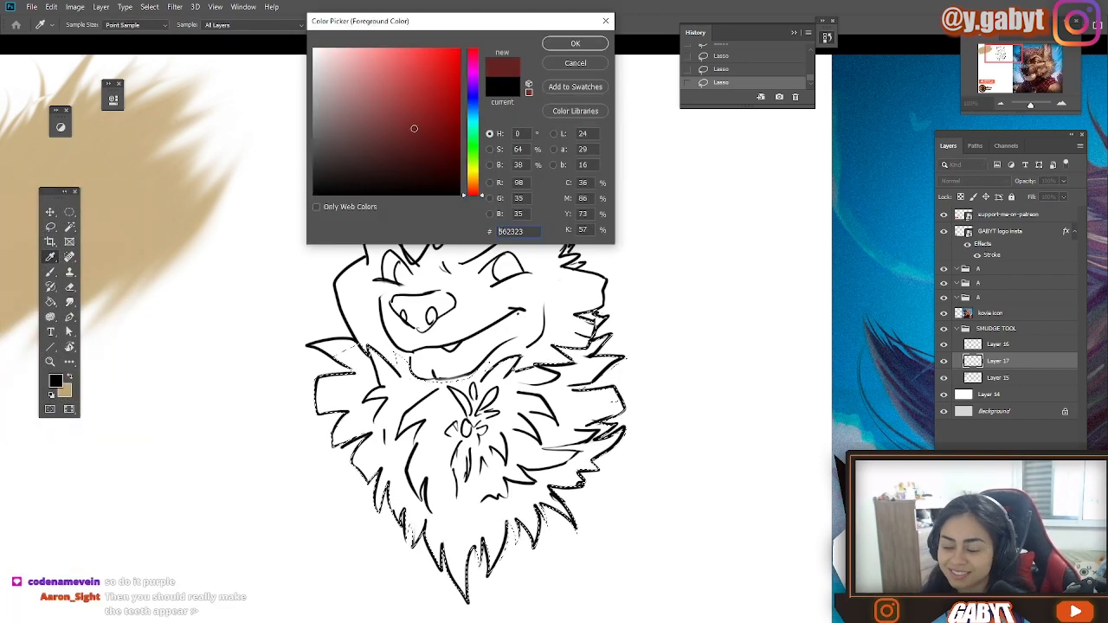
left_click(479, 138)
left_click_drag(480, 138, 474, 81)
left_click(388, 84)
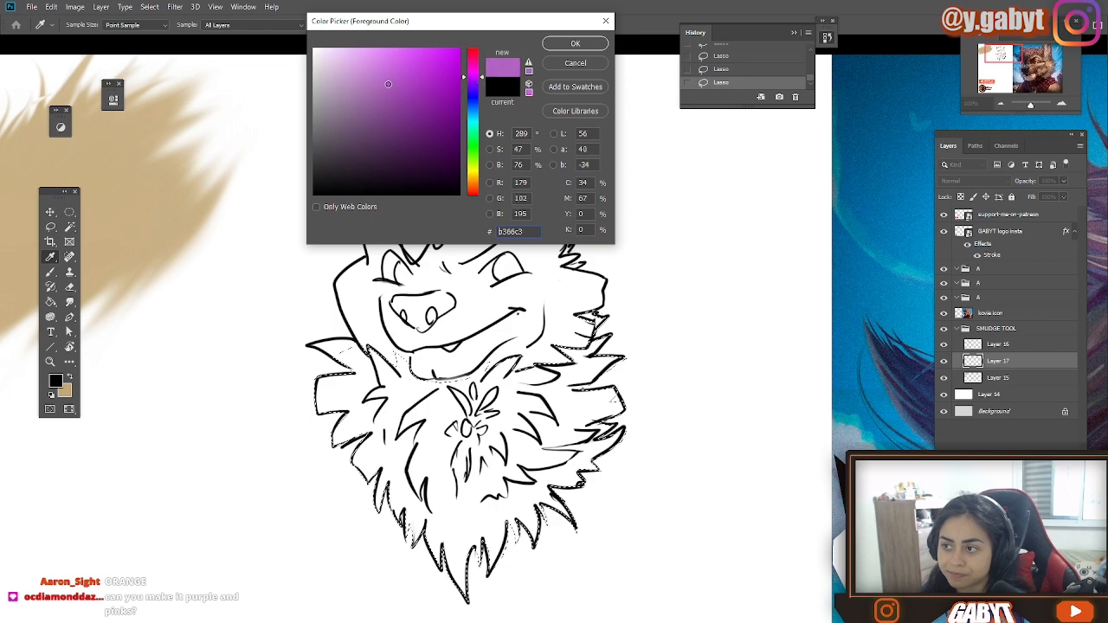
left_click(404, 81)
left_click(576, 43)
left_click(1060, 106)
left_click(1001, 57)
Step: Fill the white backdrop on Layer 14 with a near-black grey and deselect the neck fur
left_click(1016, 395)
left_click(56, 381)
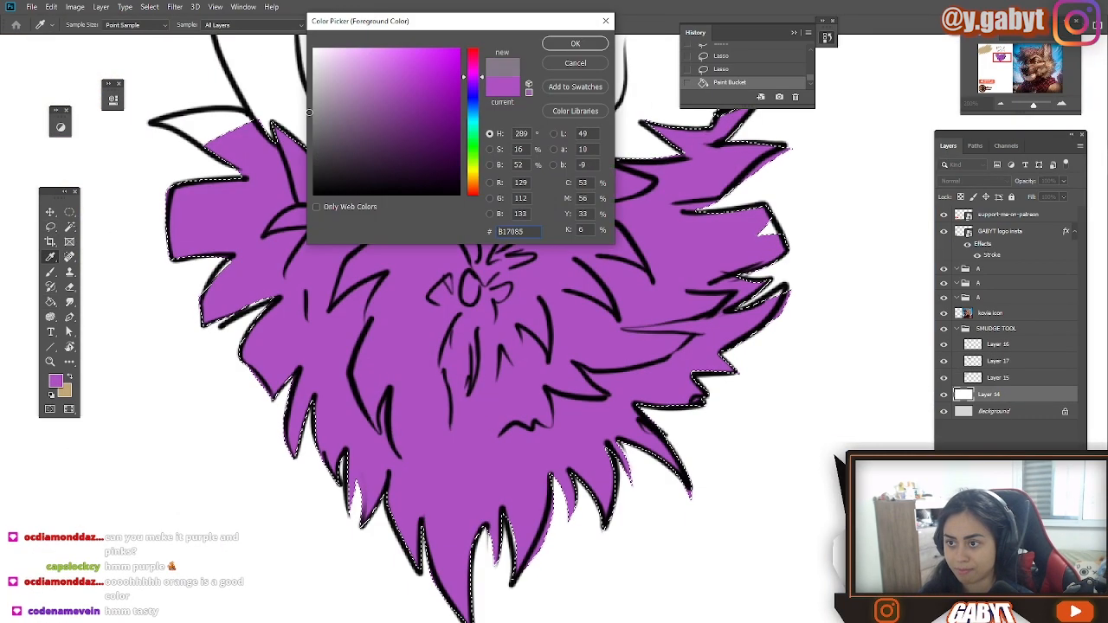
left_click(314, 175)
left_click(576, 44)
key("ctrl+d")
left_click(203, 561)
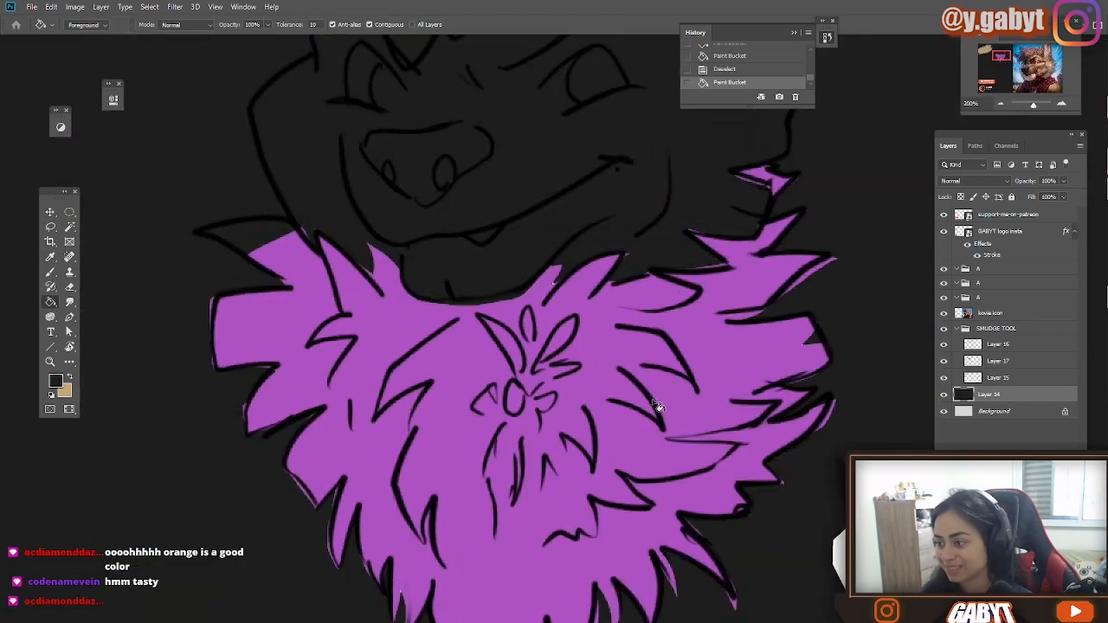
Step: Shift the neck fur on Layer 17 to a darker purple with Hue/Saturation and merge the line art layer into it
left_click(998, 360)
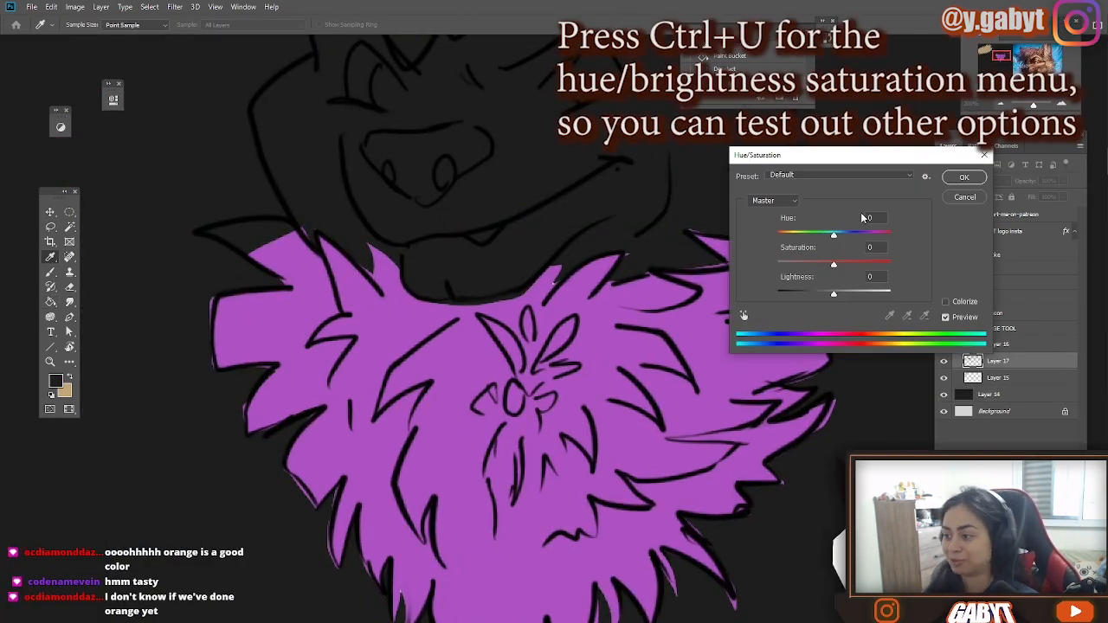
key("ctrl+u")
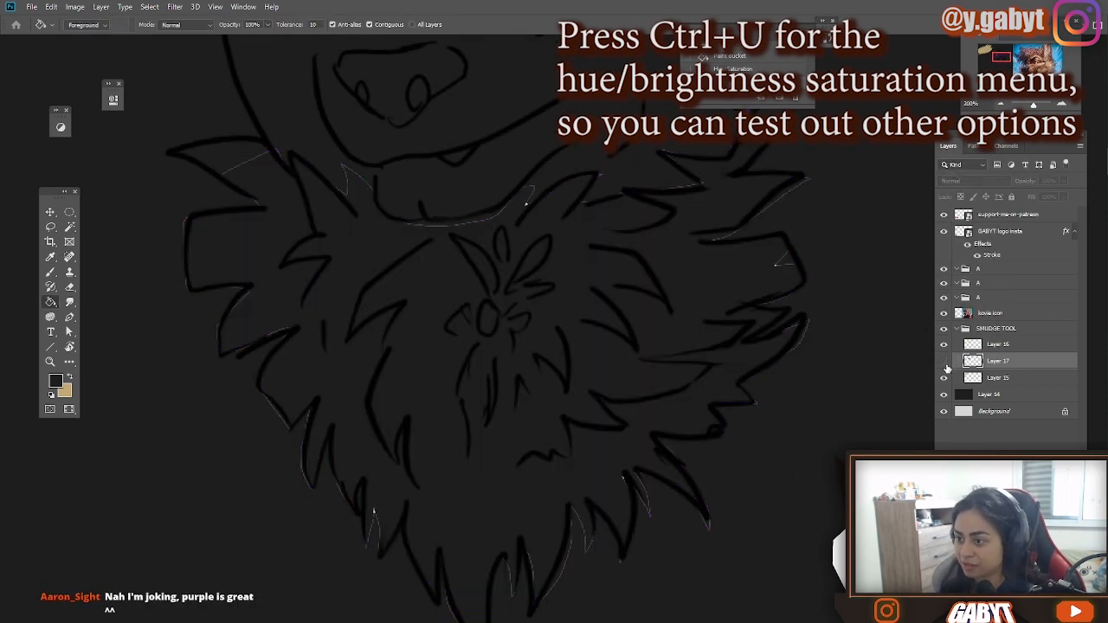
left_click(943, 345)
left_click(944, 345)
key("ctrl+e")
key("b")
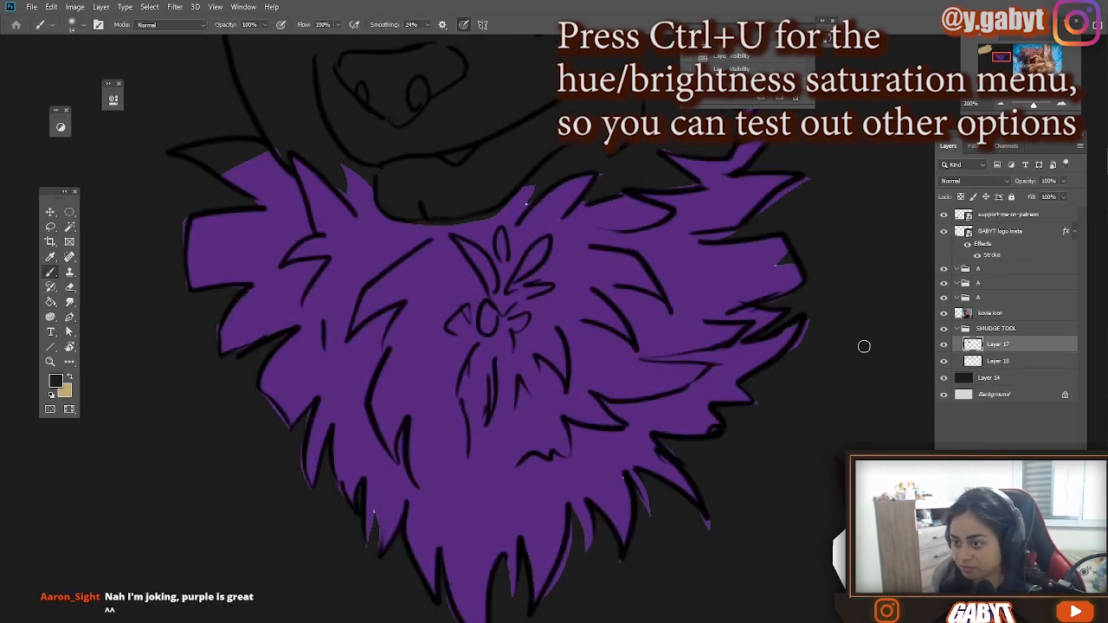
Step: Set the brush to Darken mode and paint the wolf's head purple under the black lines
left_click(170, 24)
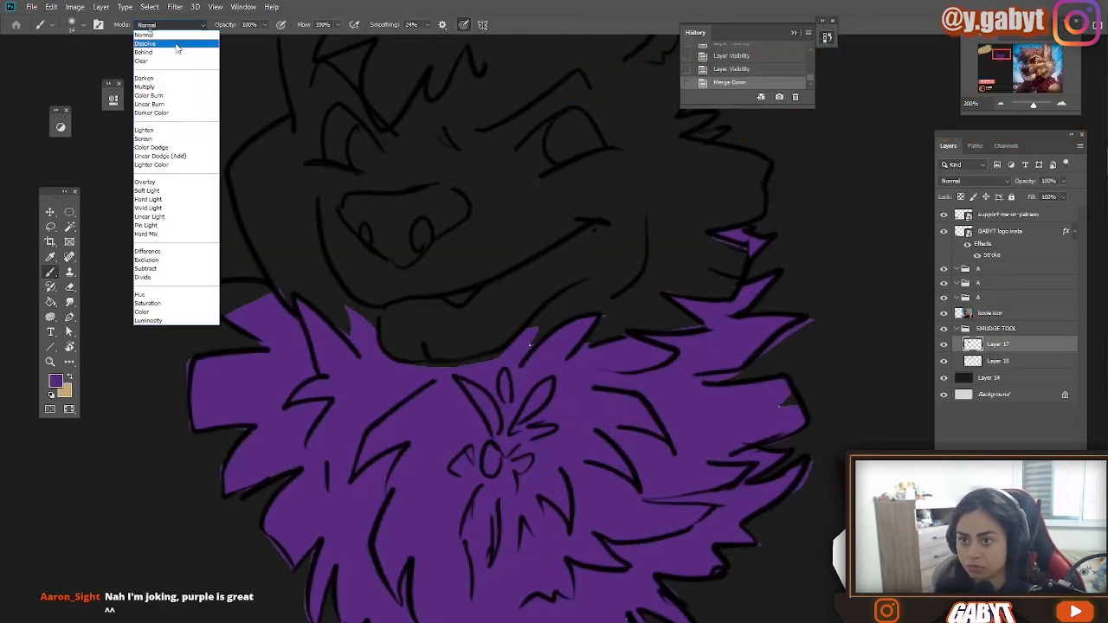
left_click(153, 75)
mouse_move(450, 363)
left_mouse_down()
mouse_move(457, 234)
mouse_move(715, 189)
mouse_move(285, 199)
left_mouse_up()
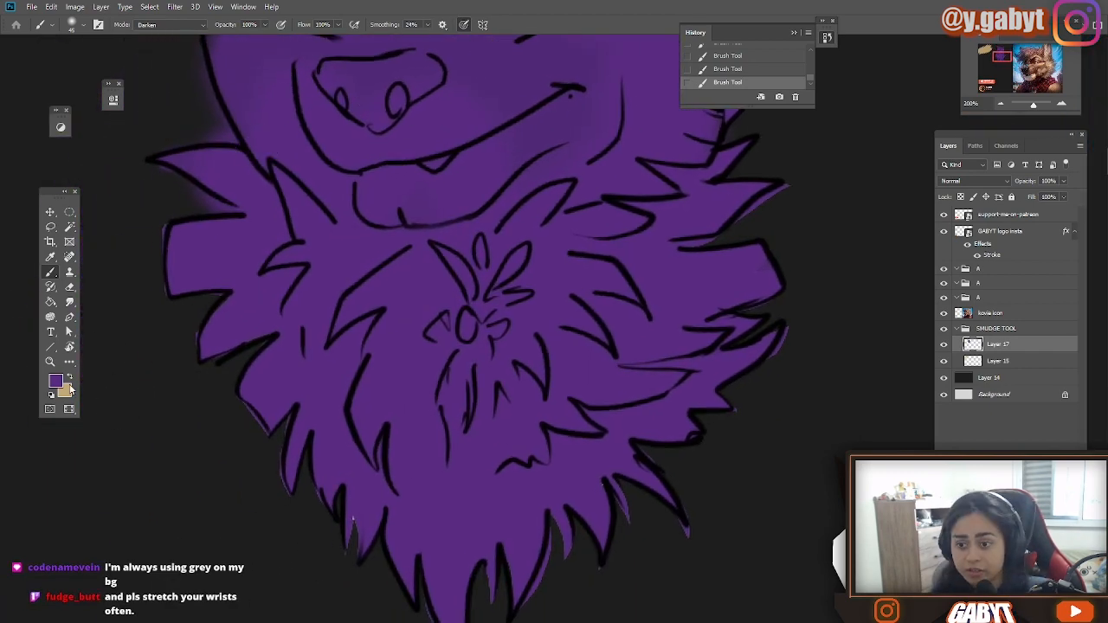
Step: Choose a pale lilac-white colour, lock the layer's transparent pixels and set the brush back to Normal mode, undoing the test stroke
left_click(56, 381)
key("Escape")
left_click(55, 381)
left_click(323, 61)
left_click(574, 43)
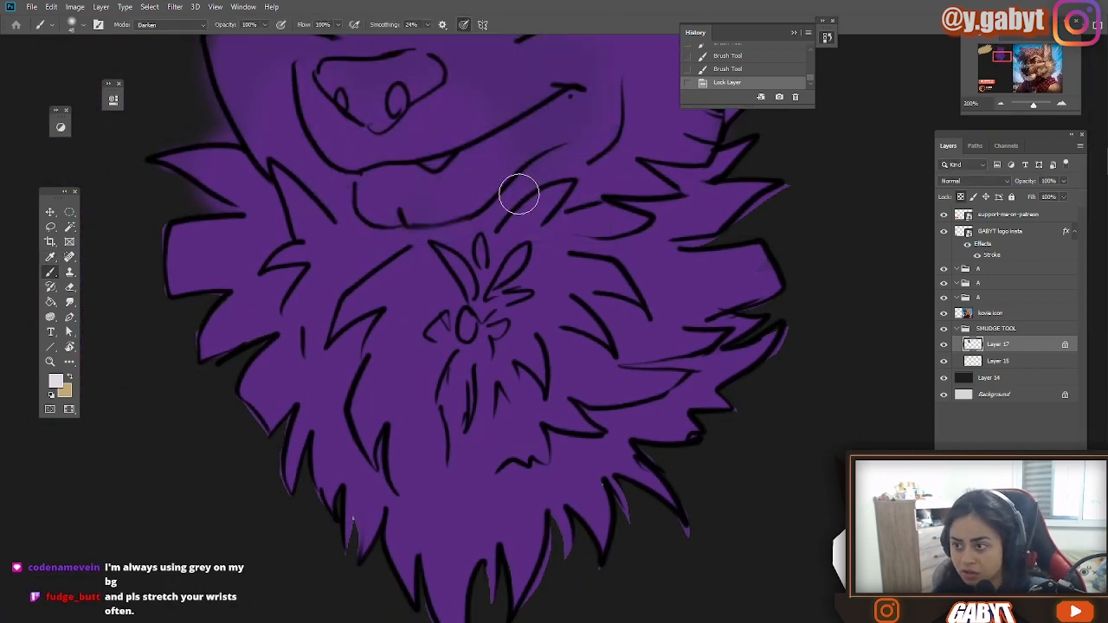
left_click_drag(519, 194, 503, 243)
left_click(169, 26)
left_click(149, 37)
mouse_move(536, 170)
left_mouse_down()
mouse_move(492, 310)
mouse_move(495, 348)
left_mouse_up()
key("ctrl+z")
Step: Select the purple chest area with the Magic Wand and paint it pale lilac with an enlarged brush, also covering the central tufts after deselecting
key("w")
left_click(418, 352)
key("ctrl+h")
key("b")
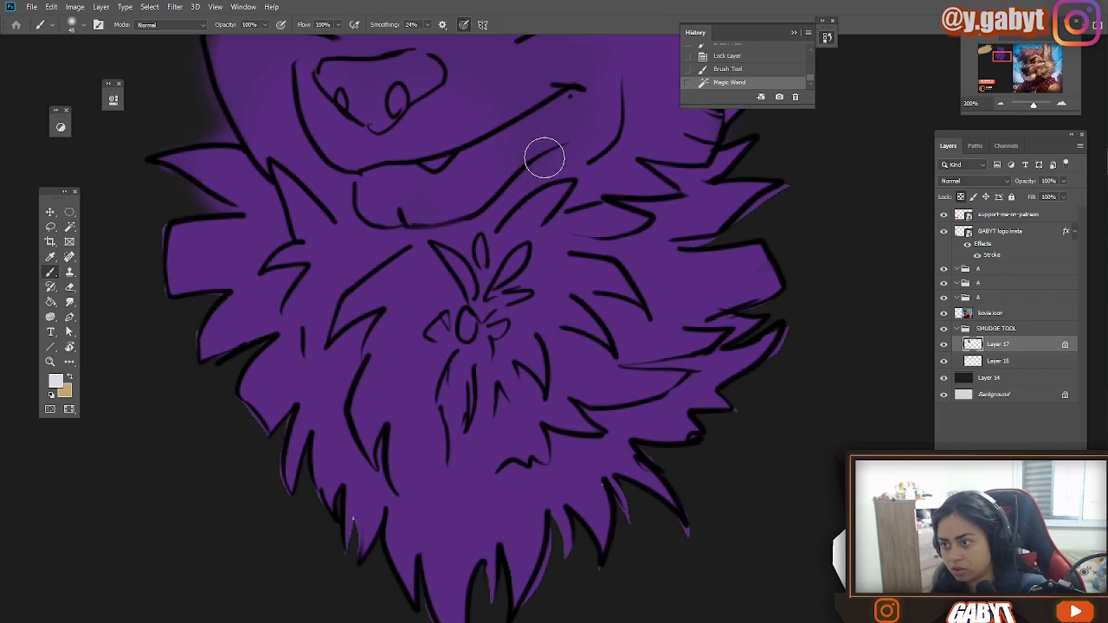
mouse_move(544, 158)
left_mouse_down()
mouse_move(410, 255)
mouse_move(543, 178)
mouse_move(504, 418)
mouse_move(414, 524)
mouse_move(433, 589)
left_mouse_up()
key("bracketright")
key("bracketright")
key("bracketright")
key("bracketright")
key("bracketright")
mouse_move(394, 450)
left_mouse_down()
mouse_move(505, 420)
mouse_move(457, 327)
mouse_move(528, 202)
mouse_move(566, 176)
mouse_move(519, 166)
left_mouse_up()
key("ctrl+d")
mouse_move(518, 256)
left_mouse_down()
mouse_move(462, 396)
mouse_move(484, 405)
left_mouse_up()
Step: Choose an orange colour and fill the purple sections of the right-hand neck fur with the Paint Bucket
left_click_drag(1034, 105, 1032, 105)
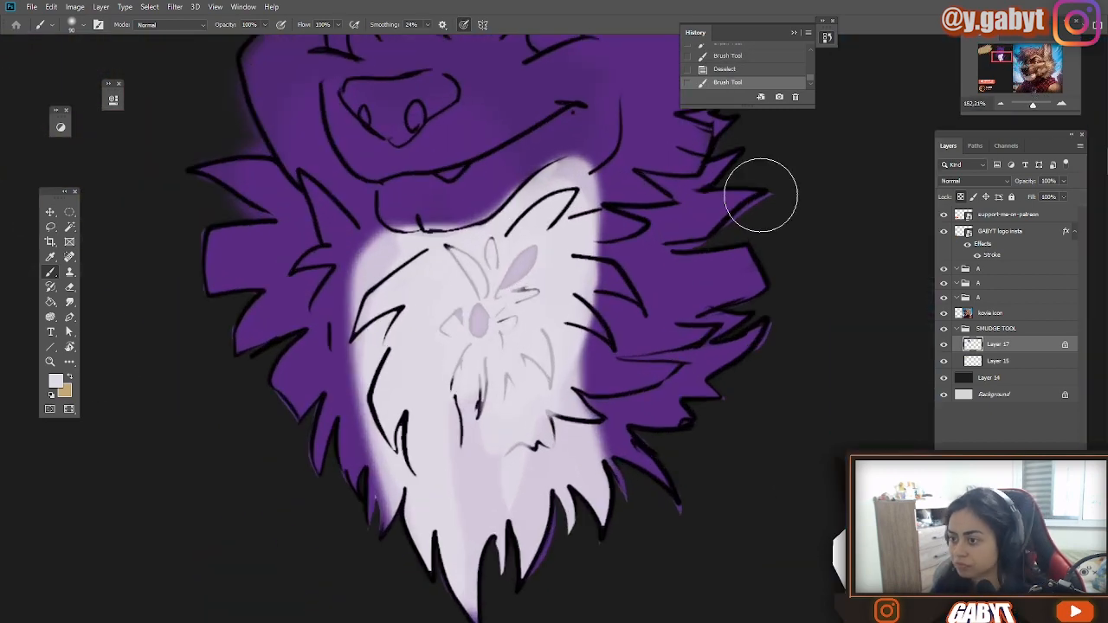
left_click(57, 382)
left_click_drag(473, 181, 473, 188)
left_click_drag(417, 68, 437, 60)
left_click(575, 43)
left_click(659, 287)
key("ctrl+z")
key("g")
left_click(661, 288)
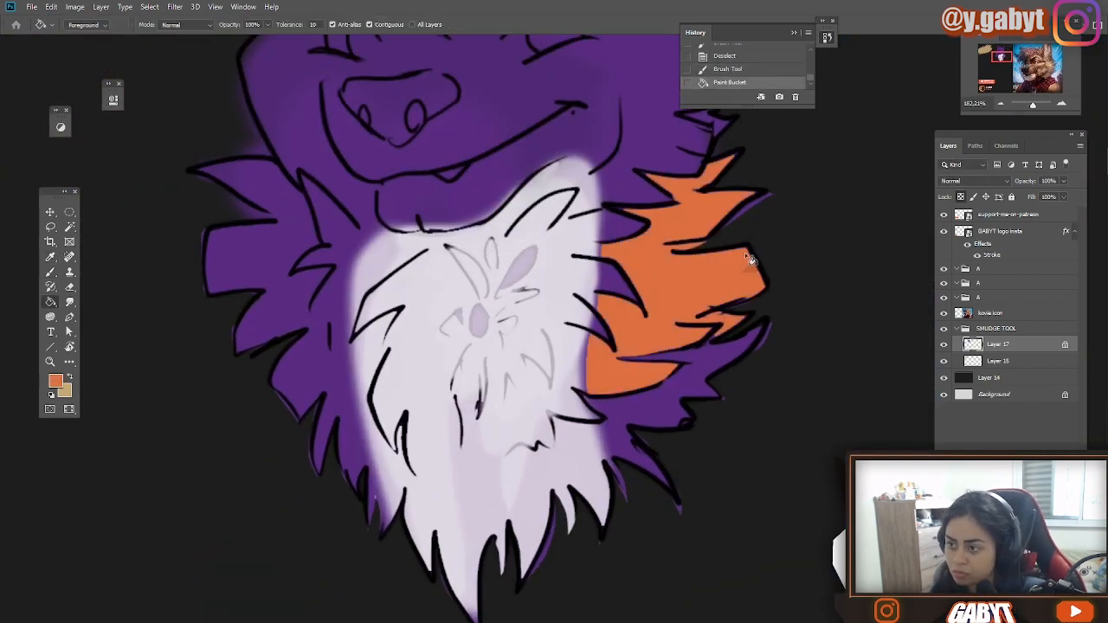
left_click_drag(1032, 104, 1031, 107)
left_click(642, 381)
left_click(1059, 105)
left_click(619, 275)
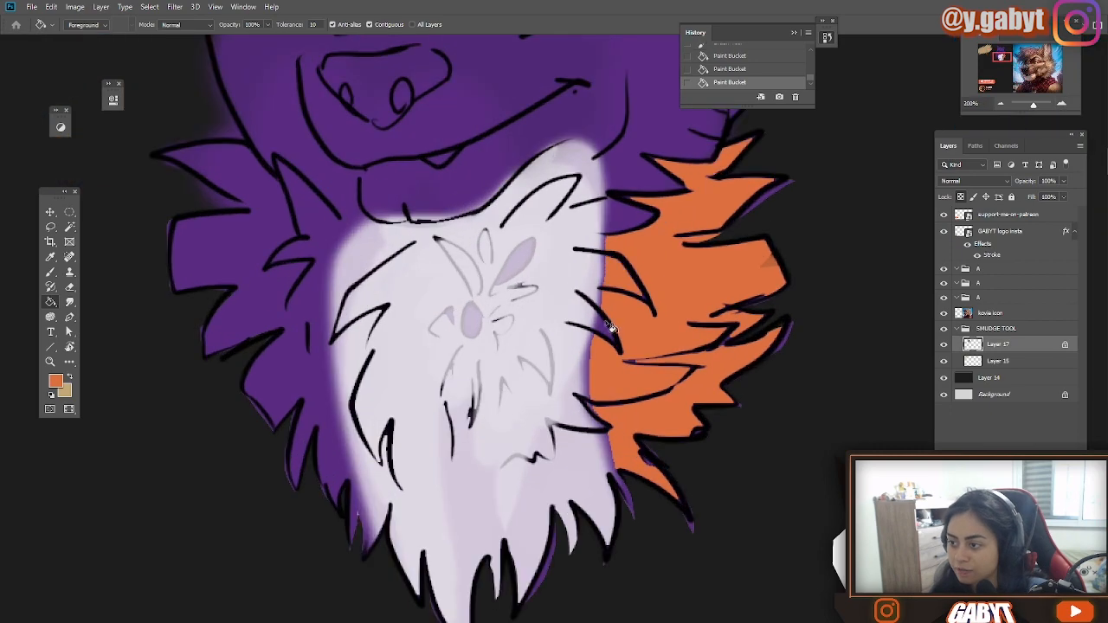
Step: Recolour the black outlines of the right-hand neck tufts orange with the brush, then unlock the layer's transparent pixels
left_click_drag(746, 312, 696, 315)
key("b")
mouse_move(609, 221)
left_mouse_down()
mouse_move(641, 267)
mouse_move(628, 433)
mouse_move(592, 348)
left_mouse_up()
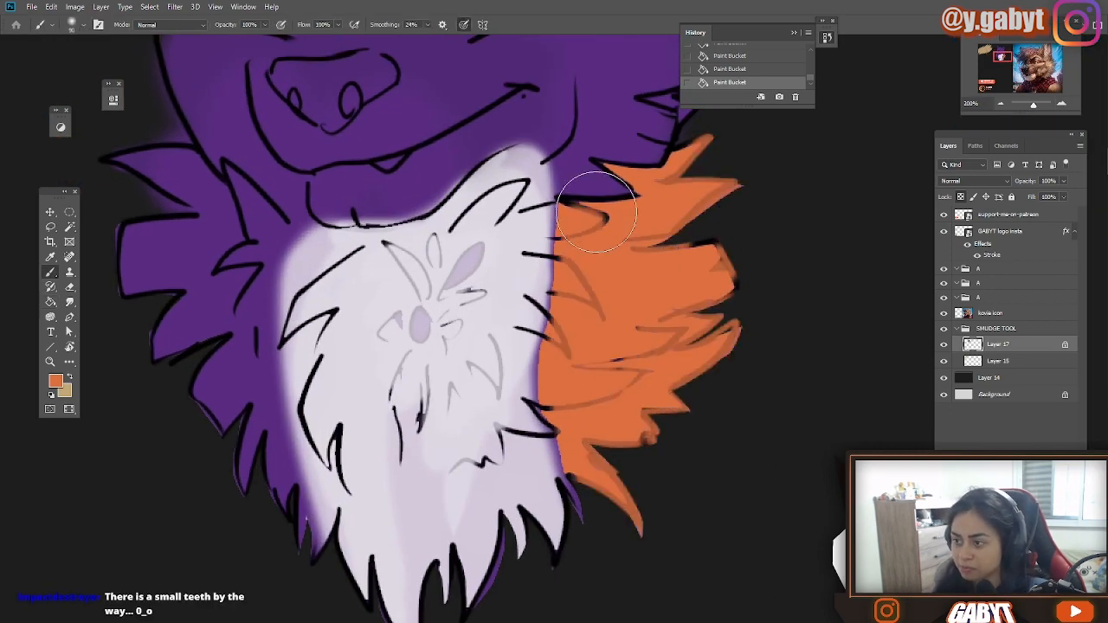
left_click(594, 189, "alt")
left_click_drag(398, 221, 493, 256)
left_click(960, 197)
mouse_move(706, 262)
left_mouse_down()
mouse_move(638, 415)
mouse_move(671, 195)
left_mouse_up()
left_click_drag(618, 199, 636, 418)
key("ctrl+z")
mouse_move(431, 265)
left_mouse_down()
mouse_move(477, 304)
mouse_move(554, 268)
left_mouse_up()
key("ctrl+z")
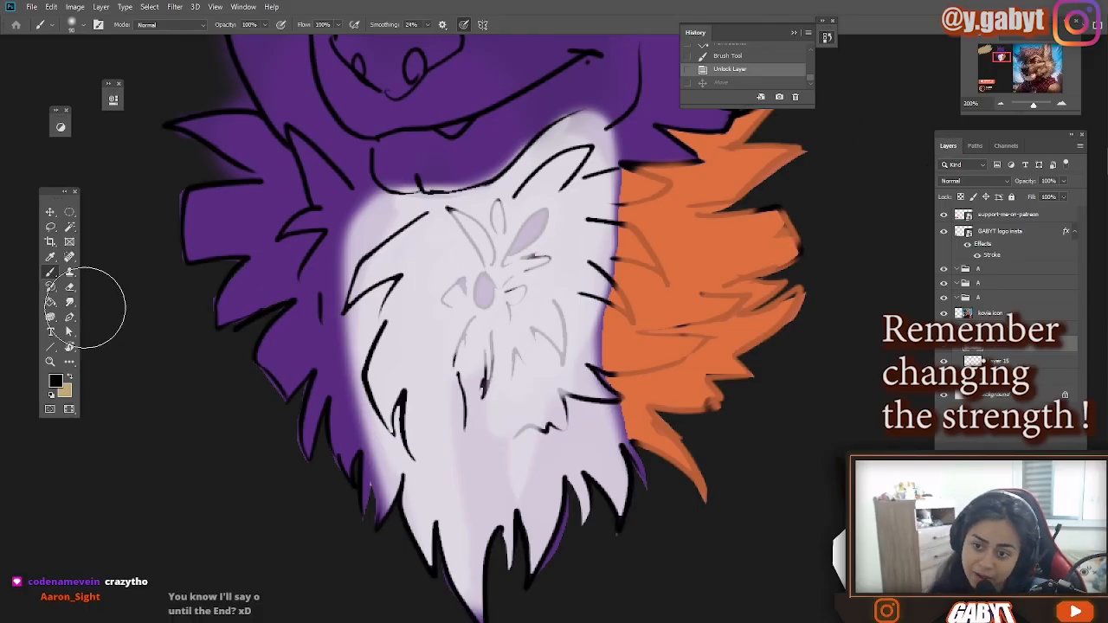
Step: Smudge the tip of a purple tuft on the left side of the neck outwards at 80% strength
key("r")
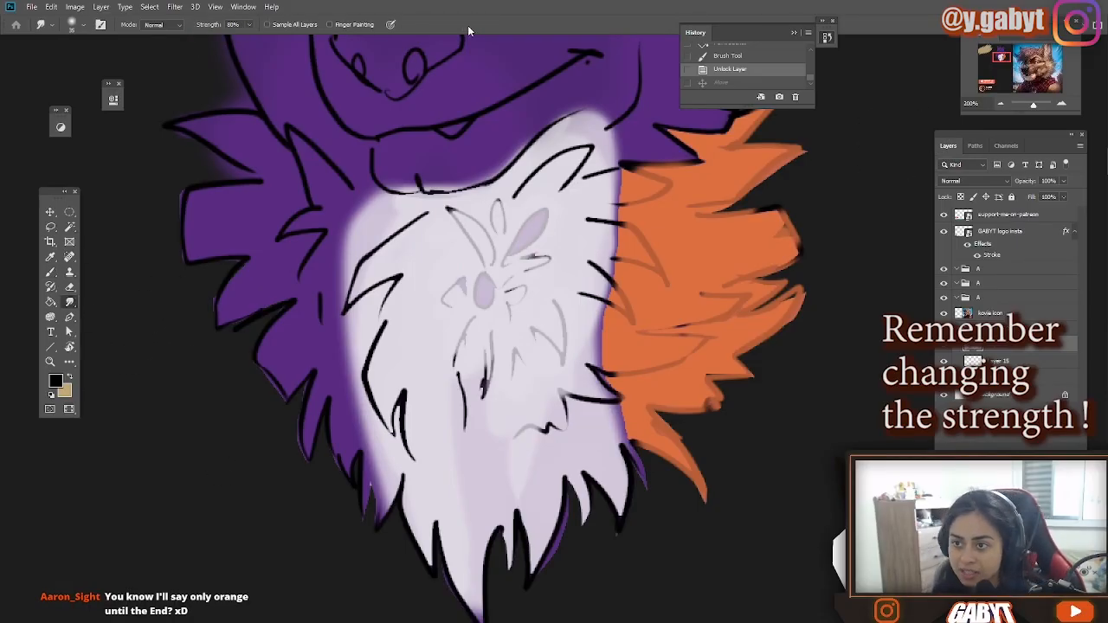
mouse_move(250, 329)
left_mouse_down()
mouse_move(267, 306)
mouse_move(201, 347)
left_mouse_up()
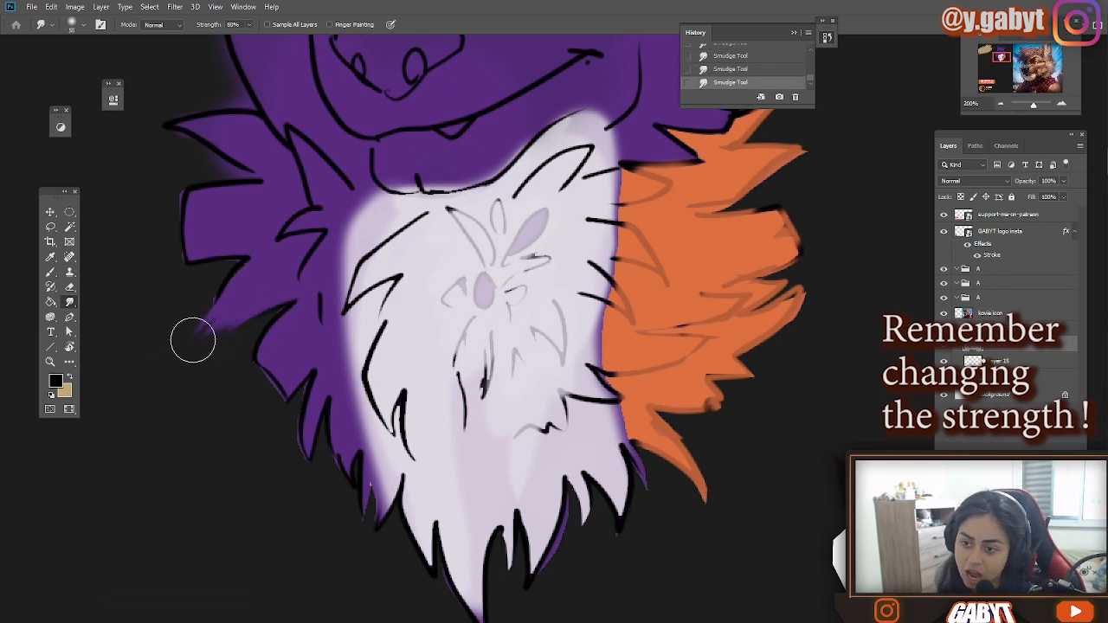
Step: Try smudging the fur with a larger brush at 100% strength and undo the last two smudge strokes
key("0")
key("bracketright")
key("bracketright")
key("bracketright")
key("bracketright")
key("bracketright")
key("bracketright")
key("bracketright")
key("bracketright")
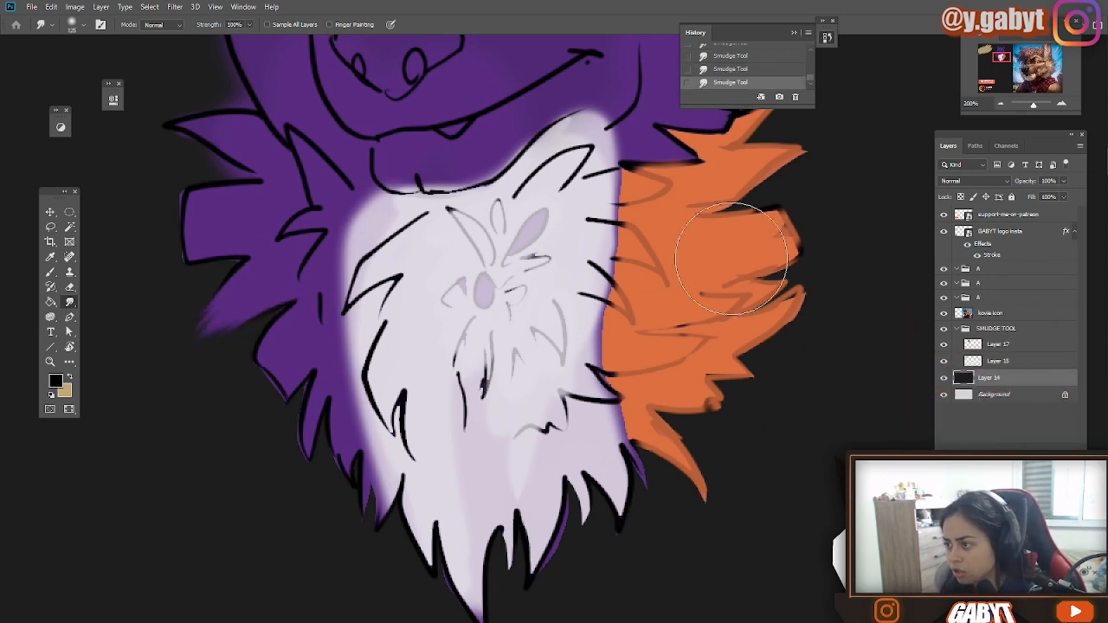
left_click_drag(732, 259, 701, 389)
left_click_drag(509, 553, 649, 308)
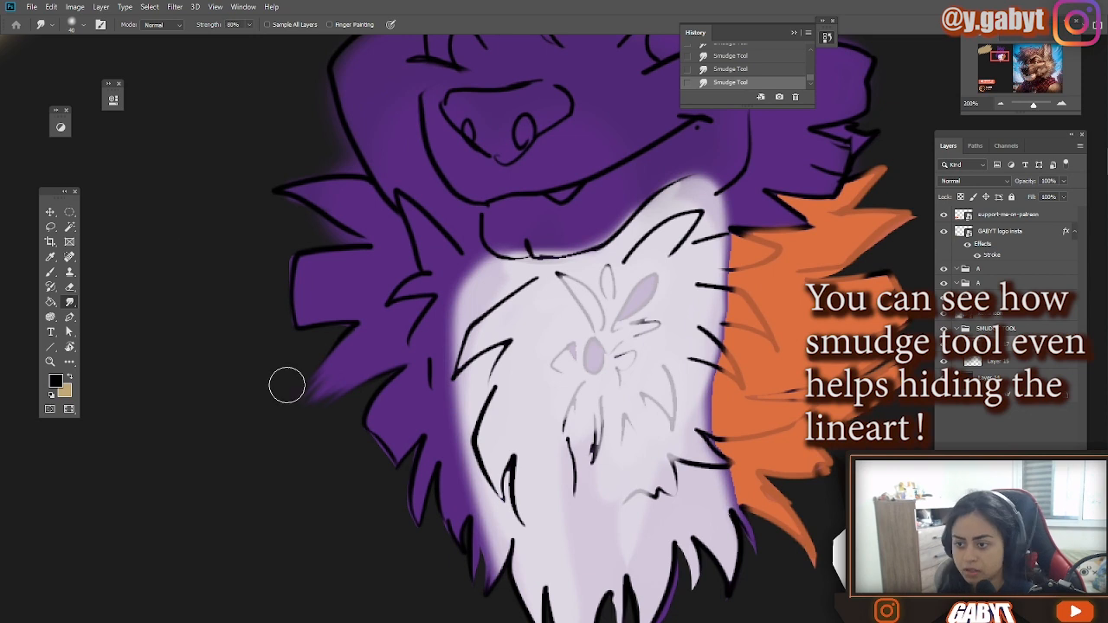
key("ctrl+z")
key("ctrl+z")
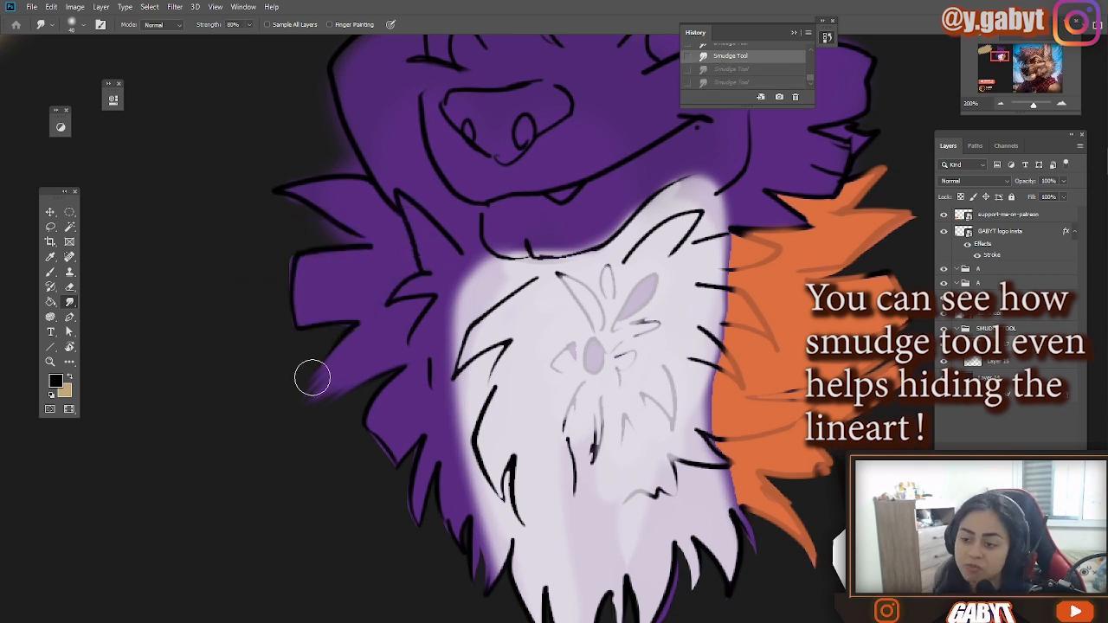
Step: Smudge the middle purple tufts on the left side of the neck outwards into tapered fur strands that hide the line art
left_click_drag(312, 378, 290, 400)
left_click_drag(358, 341, 273, 433)
left_click_drag(378, 317, 216, 321)
left_click_drag(334, 290, 230, 308)
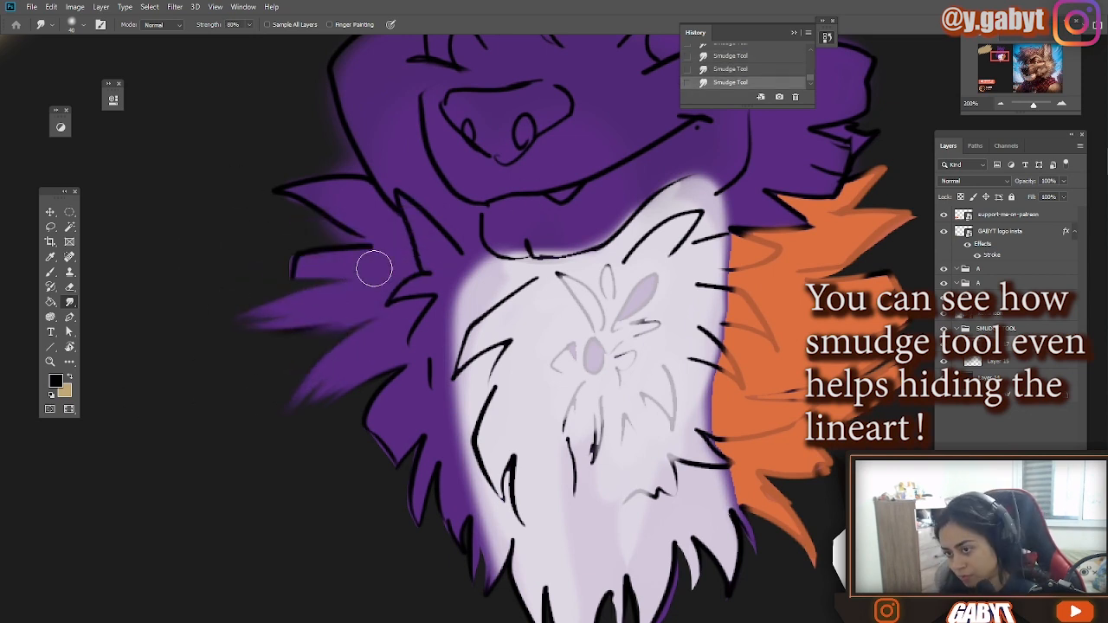
left_click_drag(373, 269, 255, 267)
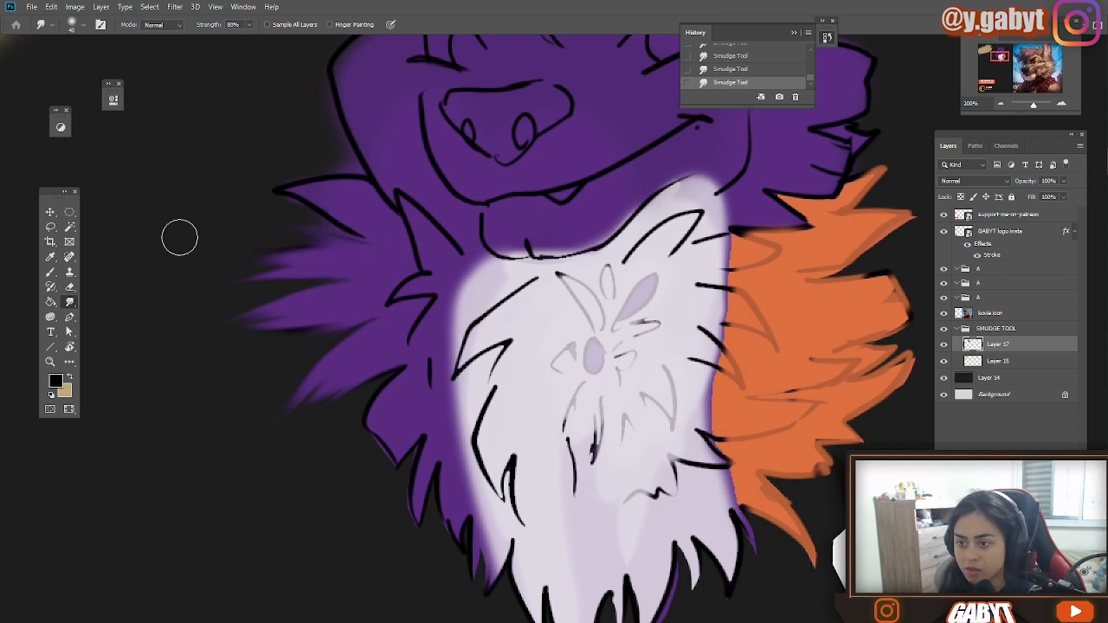
left_click_drag(336, 276, 208, 295)
key("ctrl+z")
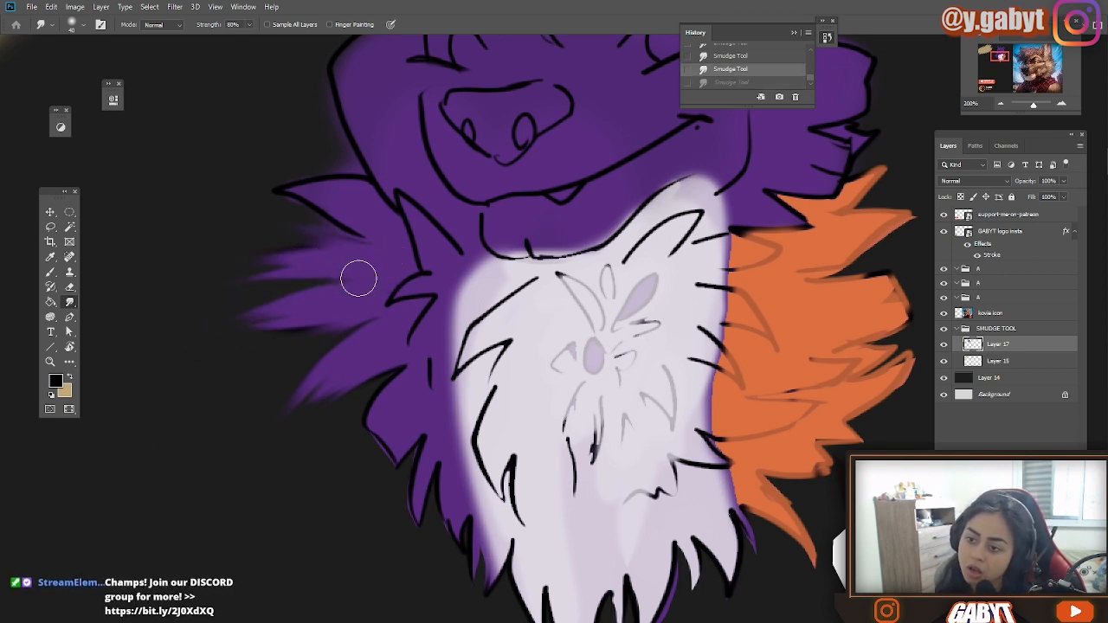
key("ctrl+shift+z")
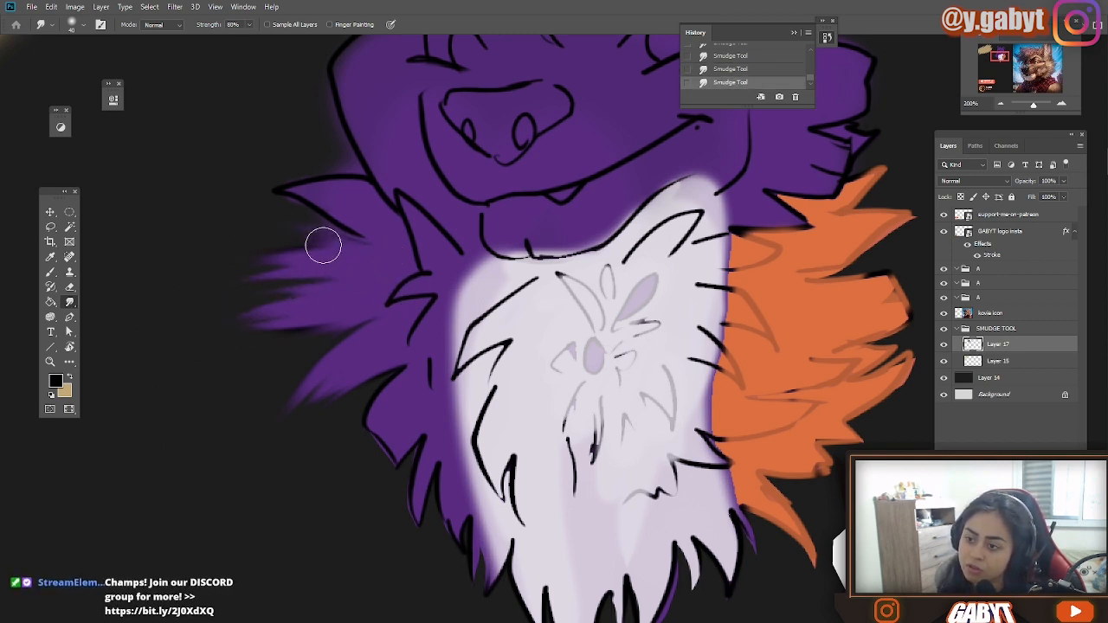
Step: Smudge the uppermost left neck tuft and left cheek edge into spiky fur strands, and start blending the chin outline
left_click_drag(281, 249, 337, 344)
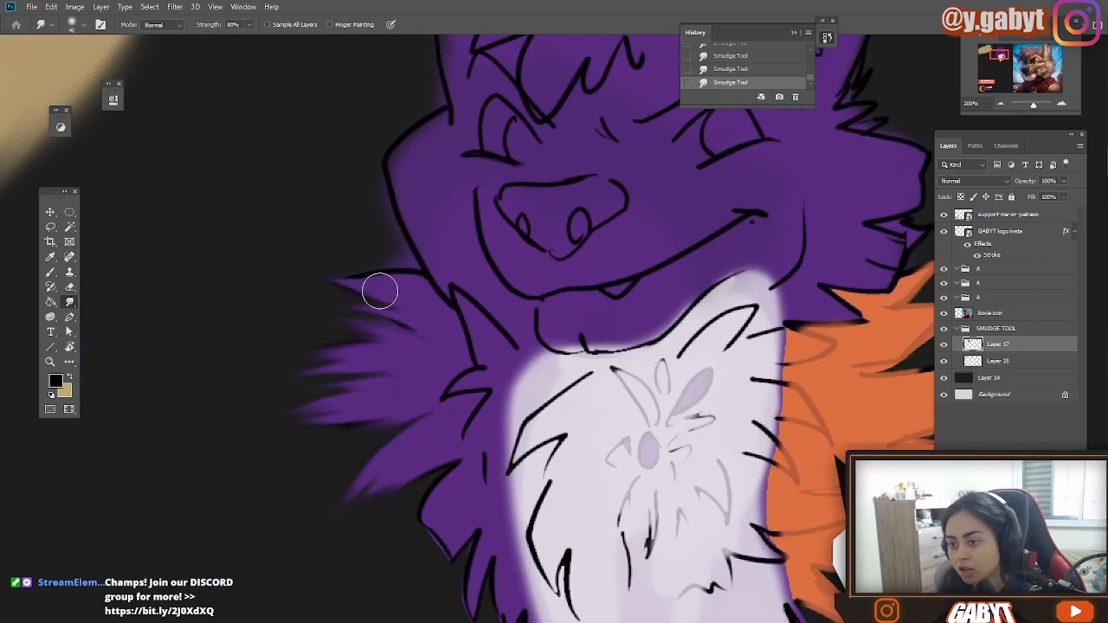
mouse_move(379, 291)
left_mouse_down()
mouse_move(319, 263)
mouse_move(408, 288)
mouse_move(296, 252)
left_mouse_up()
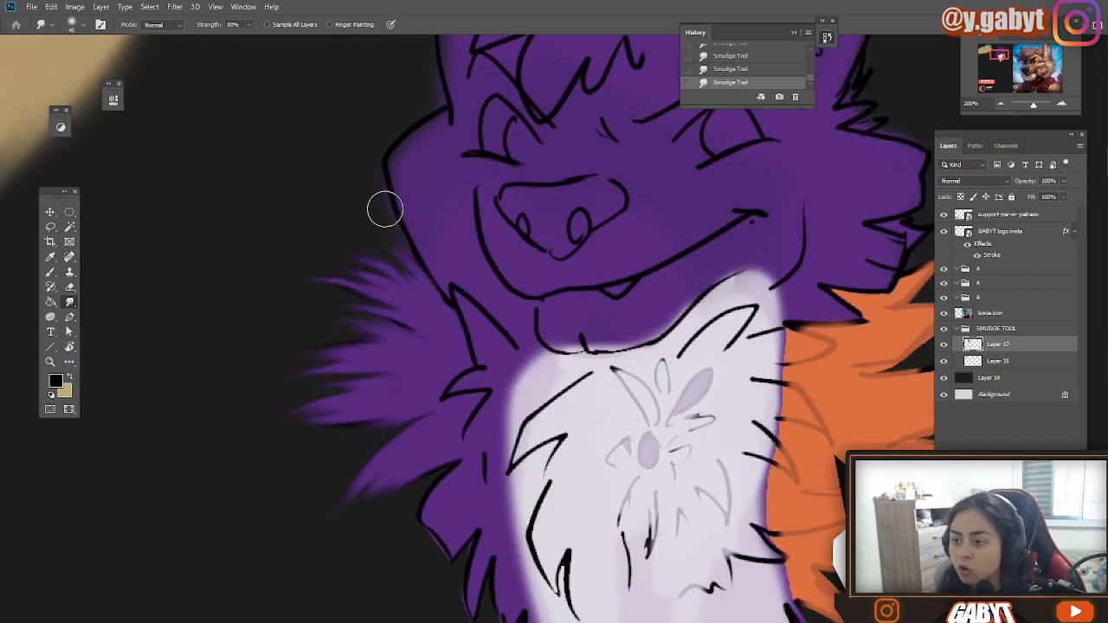
mouse_move(391, 230)
left_mouse_down()
mouse_move(359, 314)
mouse_move(338, 252)
left_mouse_up()
left_click_drag(427, 123, 353, 333)
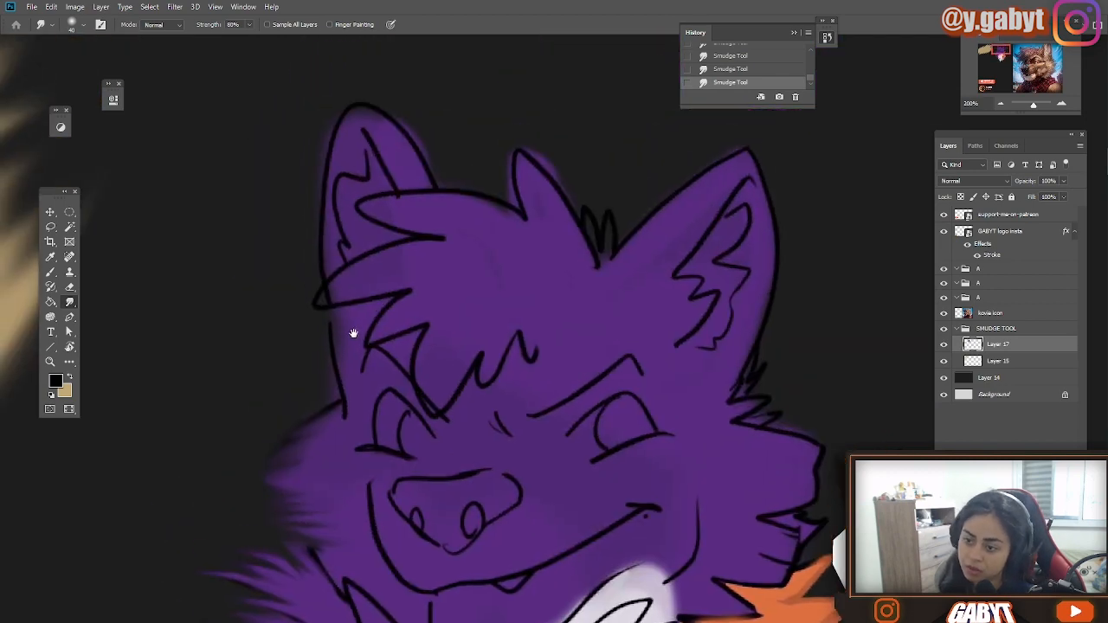
left_click_drag(364, 589, 294, 334)
mouse_move(388, 304)
left_mouse_down()
mouse_move(470, 349)
mouse_move(465, 359)
left_mouse_up()
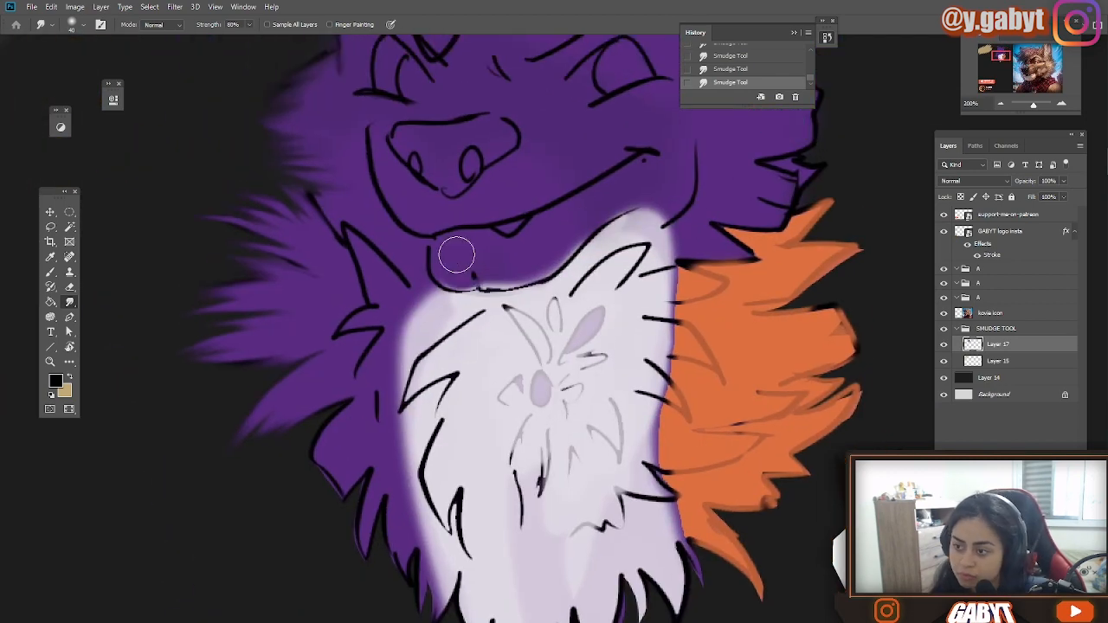
Step: Smudge the chin's outline and lower edge into short fur strands over the white chest and pull the fang downwards
left_click_drag(520, 277, 527, 298)
mouse_move(472, 259)
left_mouse_down()
mouse_move(499, 296)
mouse_move(479, 295)
left_mouse_up()
left_click_drag(442, 246, 452, 296)
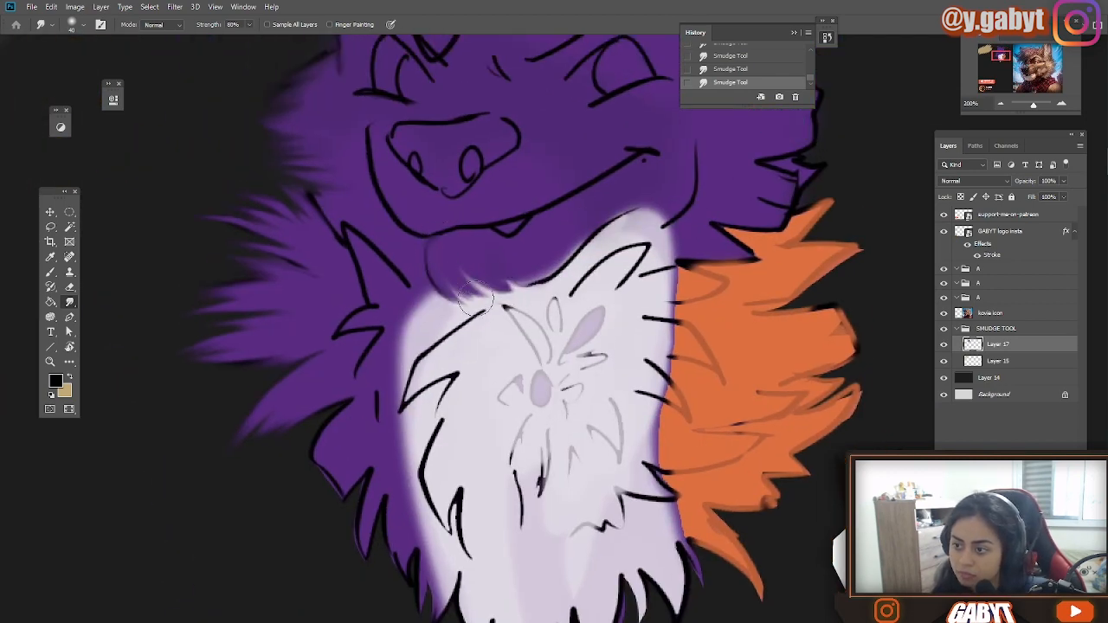
mouse_move(529, 270)
left_mouse_down()
mouse_move(594, 206)
mouse_move(663, 205)
left_mouse_up()
left_click_drag(640, 245, 543, 275)
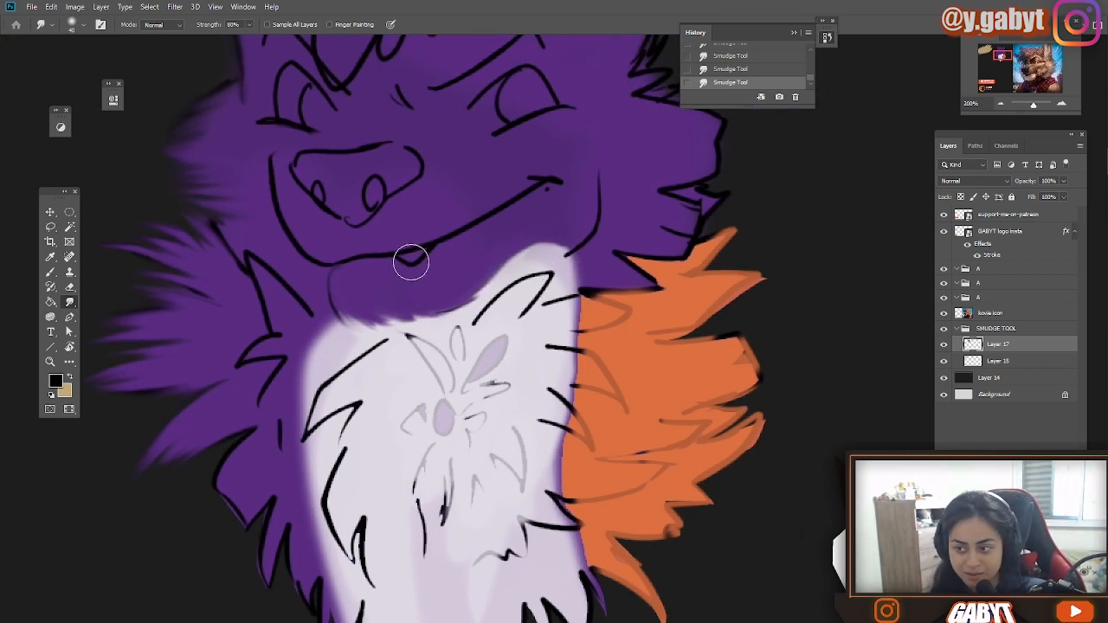
left_click_drag(403, 266, 413, 276)
Step: Smudge the upper and middle orange neck tufts outwards into tapered fur strands that hide their outline
left_click_drag(714, 275, 564, 292)
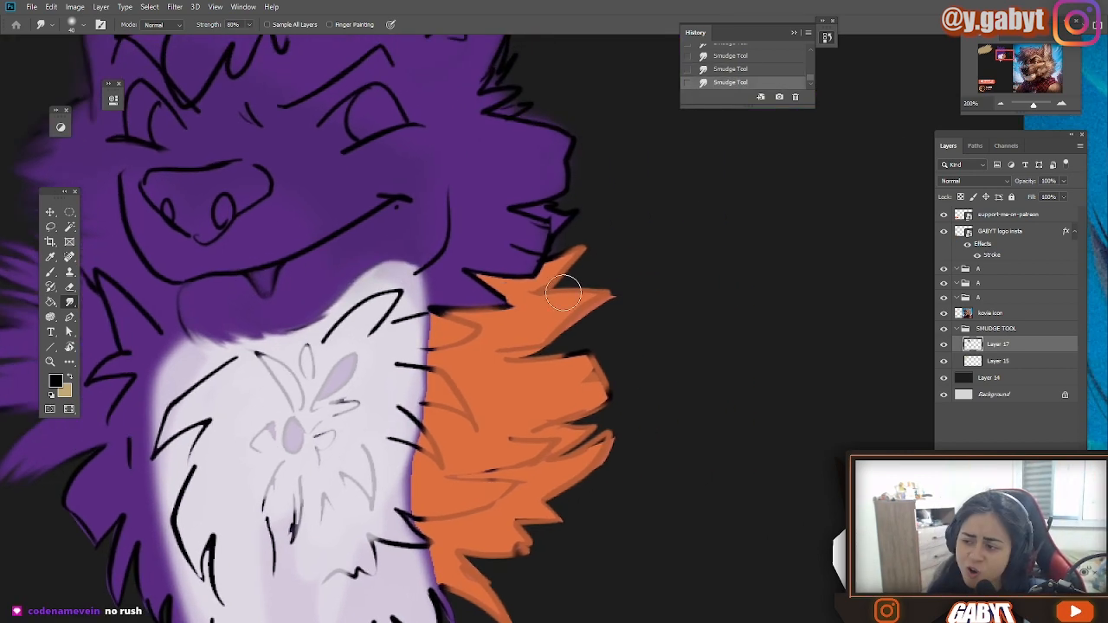
left_click_drag(541, 346, 648, 331)
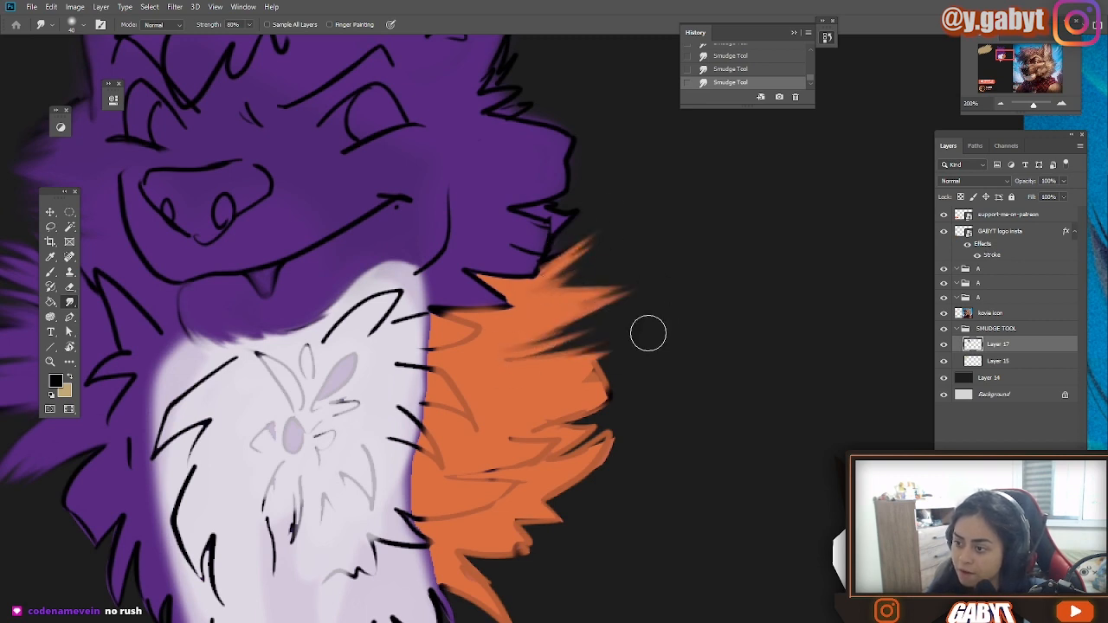
mouse_move(571, 370)
left_mouse_down()
mouse_move(666, 361)
mouse_move(636, 377)
left_mouse_up()
left_click_drag(563, 410, 637, 396)
left_click_drag(545, 430, 645, 417)
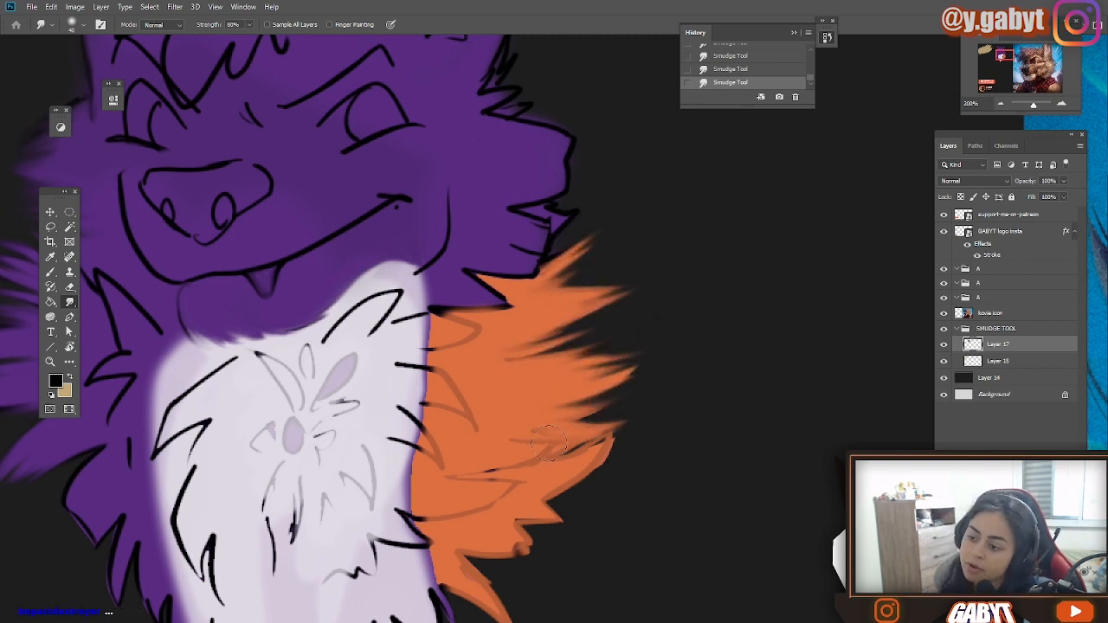
Step: Smudge the lower-middle orange tufts outwards into pointed strands, undoing and redoing the last stroke
left_click_drag(549, 453, 656, 430)
left_click_drag(567, 473, 647, 459)
left_click_drag(552, 504, 630, 492)
key("ctrl+z")
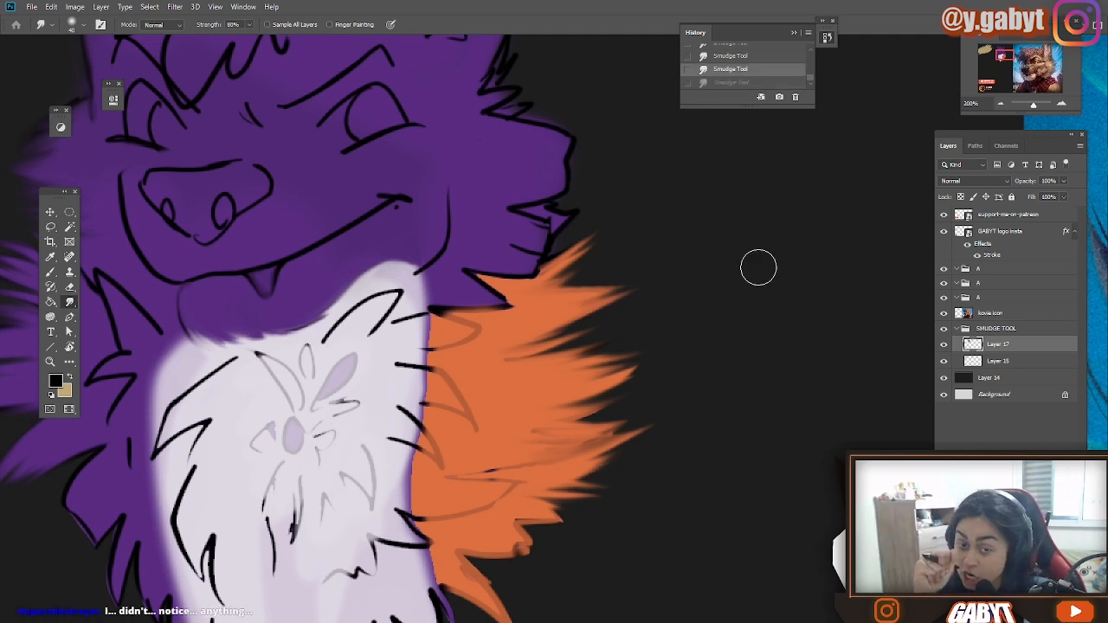
left_click_drag(563, 484, 636, 450)
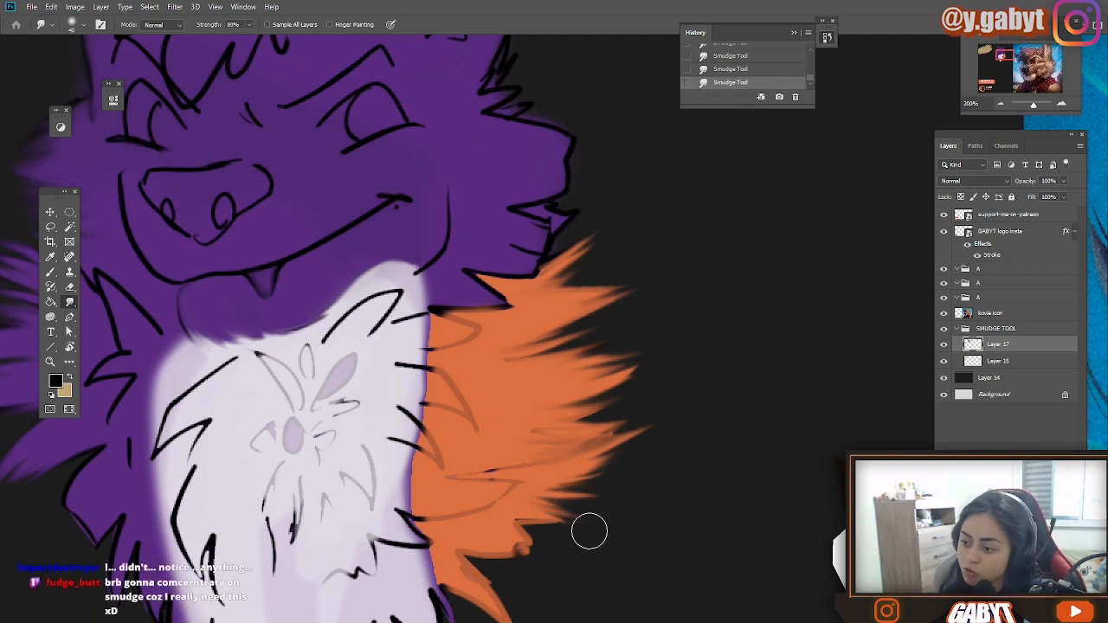
Step: Smudge the lowest orange tufts down and outwards into strands, and undo the last two strokes
left_click_drag(471, 518, 579, 571)
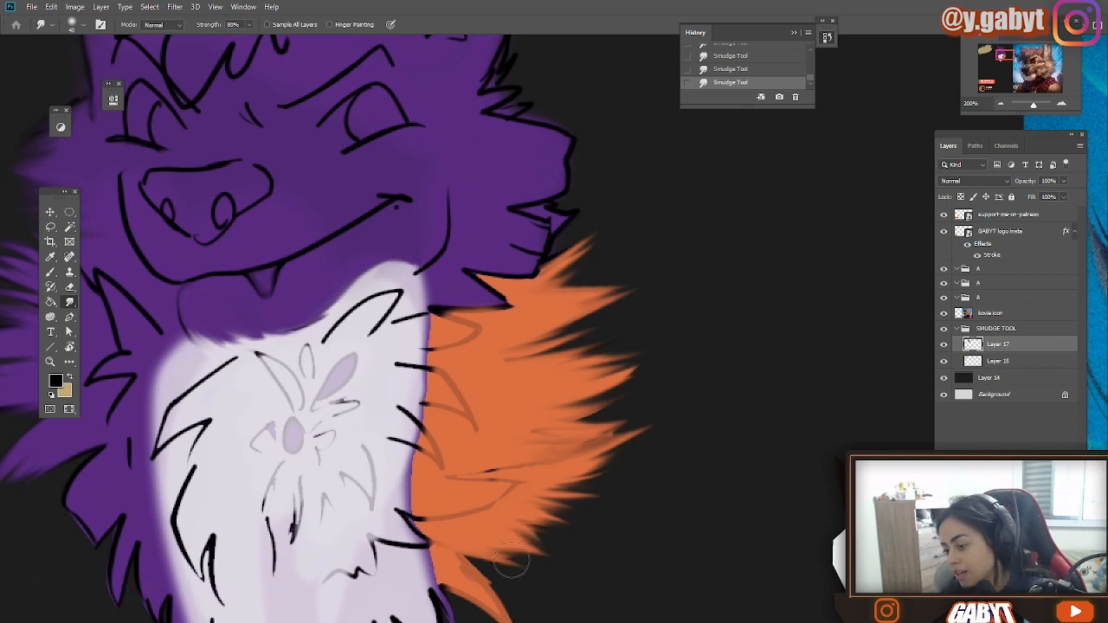
left_click_drag(505, 580, 486, 512)
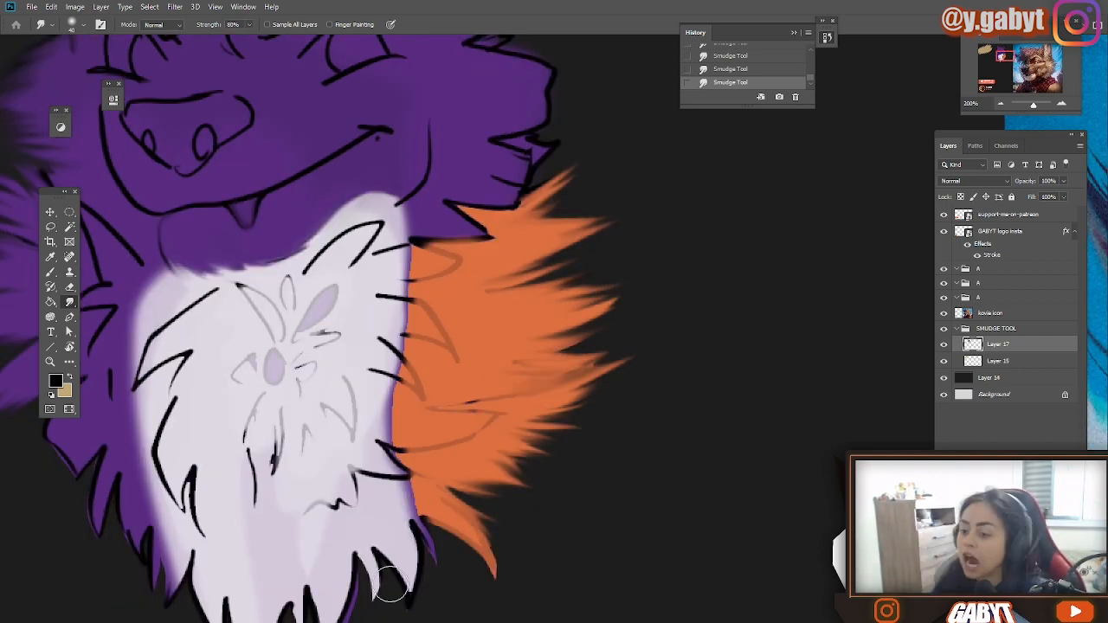
mouse_move(508, 595)
left_mouse_down()
mouse_move(567, 474)
mouse_move(564, 457)
mouse_move(565, 474)
left_mouse_up()
key("ctrl+z")
key("ctrl+z")
Step: Smudge the black line art inside the left neck fur into soft purple strands
mouse_move(162, 261)
left_mouse_down()
mouse_move(208, 338)
mouse_move(457, 344)
left_mouse_up()
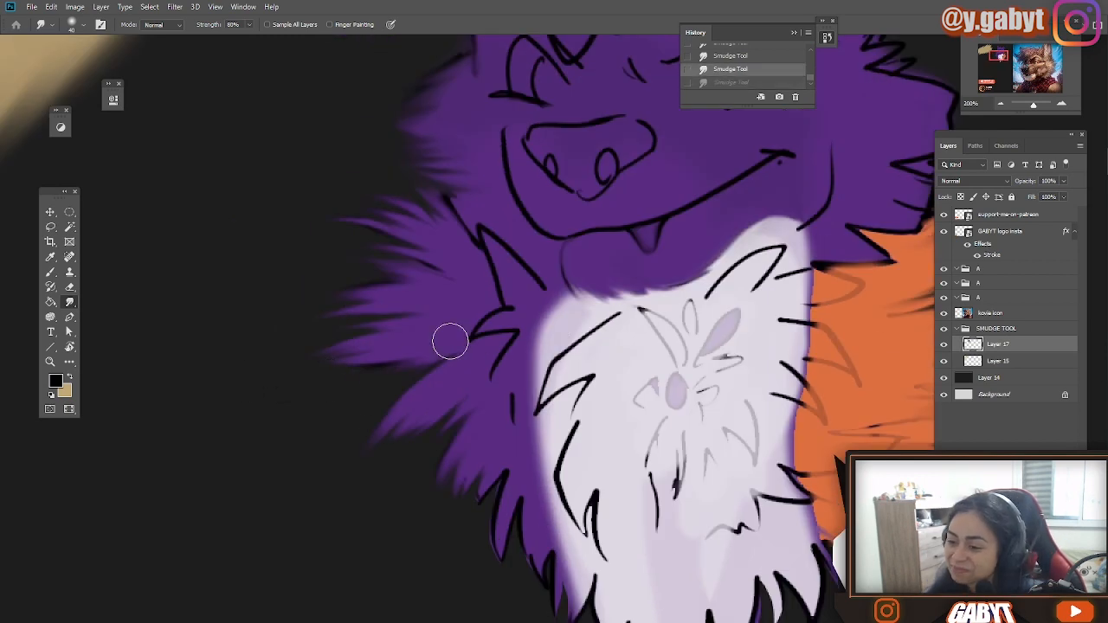
left_click_drag(451, 340, 419, 385)
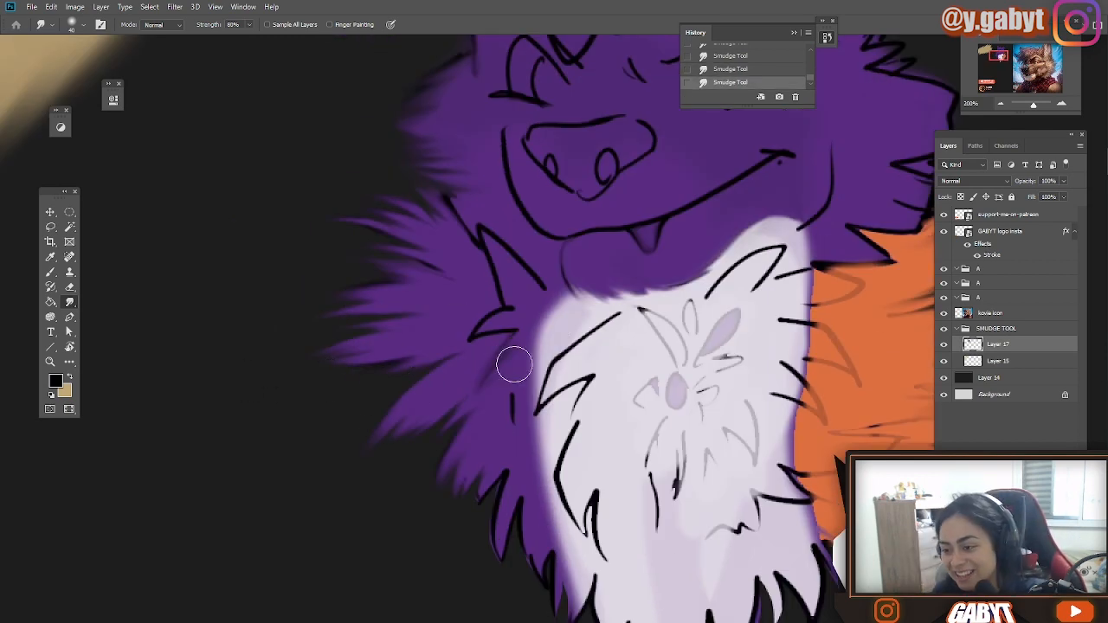
mouse_move(460, 226)
left_mouse_down()
mouse_move(531, 271)
mouse_move(523, 299)
left_mouse_up()
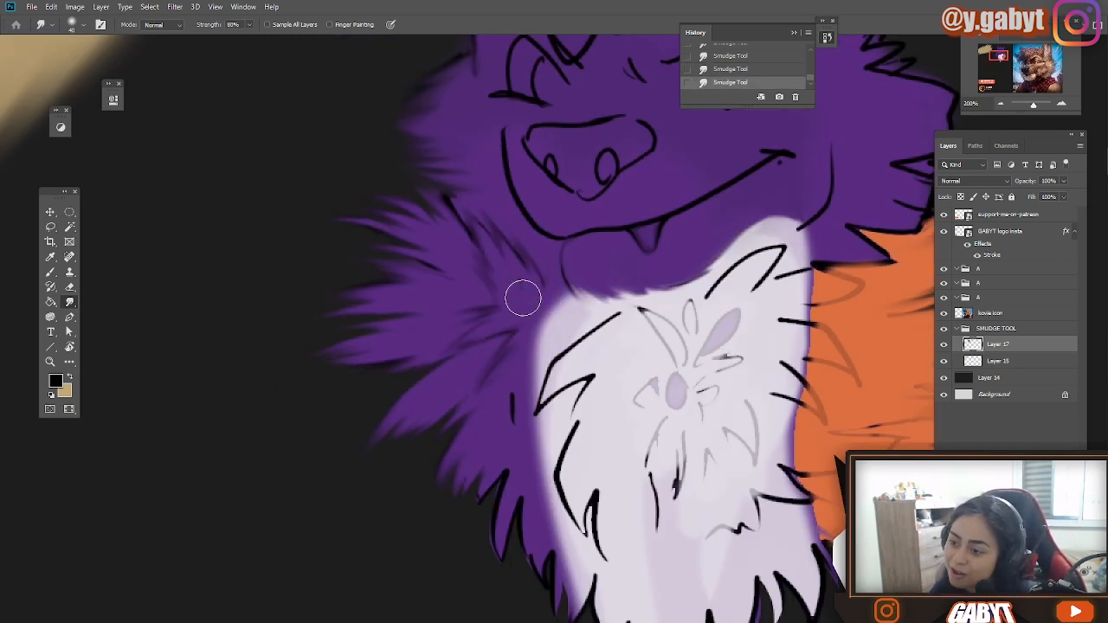
Step: Smudge the upper right edge of the white chest outwards into strands overlapping the purple and orange fur
mouse_move(775, 216)
left_mouse_down()
mouse_move(439, 339)
mouse_move(480, 245)
mouse_move(524, 235)
mouse_move(484, 294)
mouse_move(524, 260)
mouse_move(506, 319)
mouse_move(512, 400)
mouse_move(474, 396)
left_mouse_up()
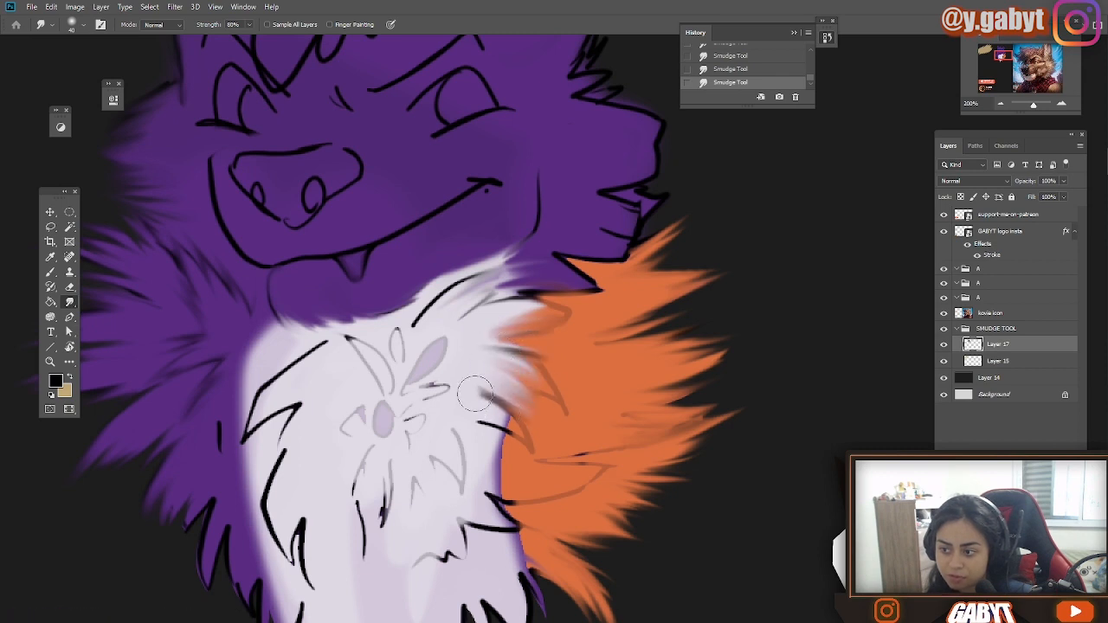
left_click_drag(533, 452, 512, 456)
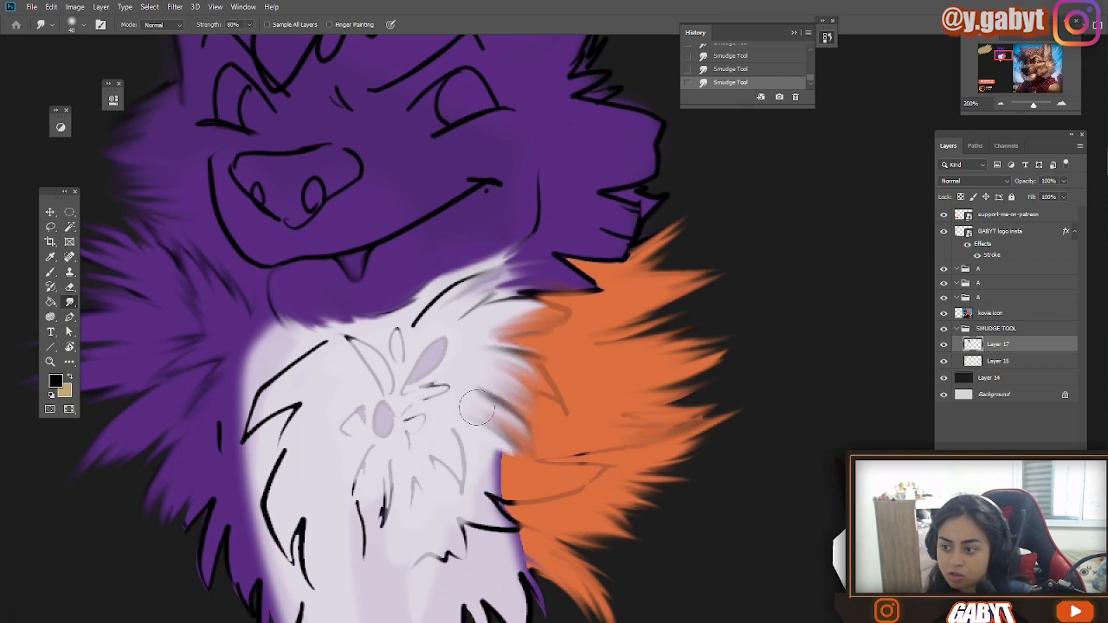
left_click_drag(476, 407, 515, 421)
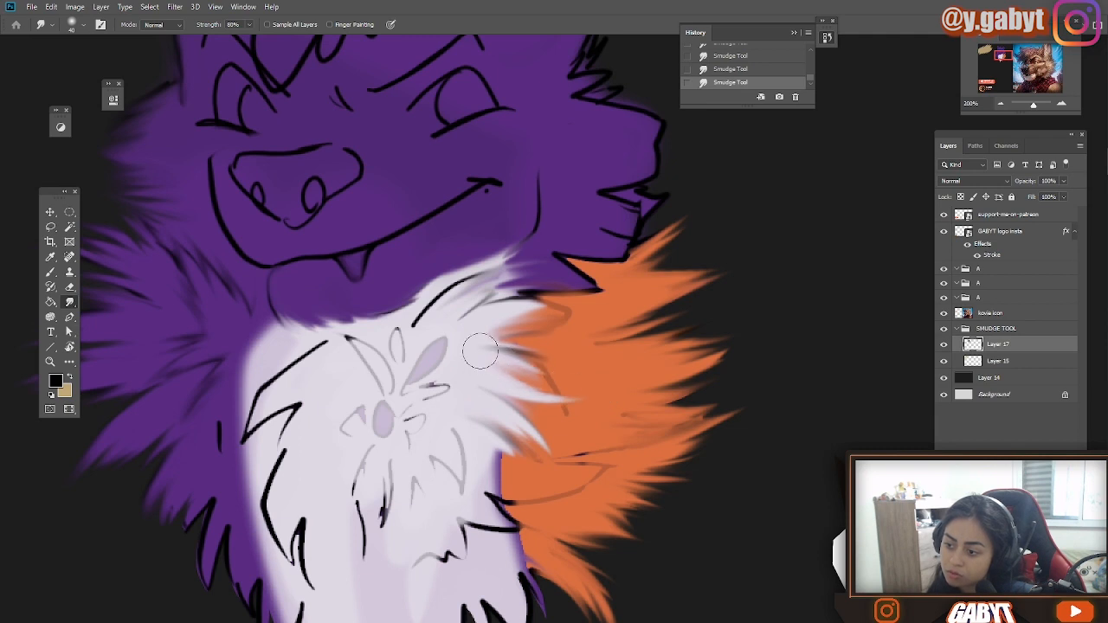
mouse_move(567, 368)
left_mouse_down()
mouse_move(559, 331)
mouse_move(588, 319)
left_mouse_up()
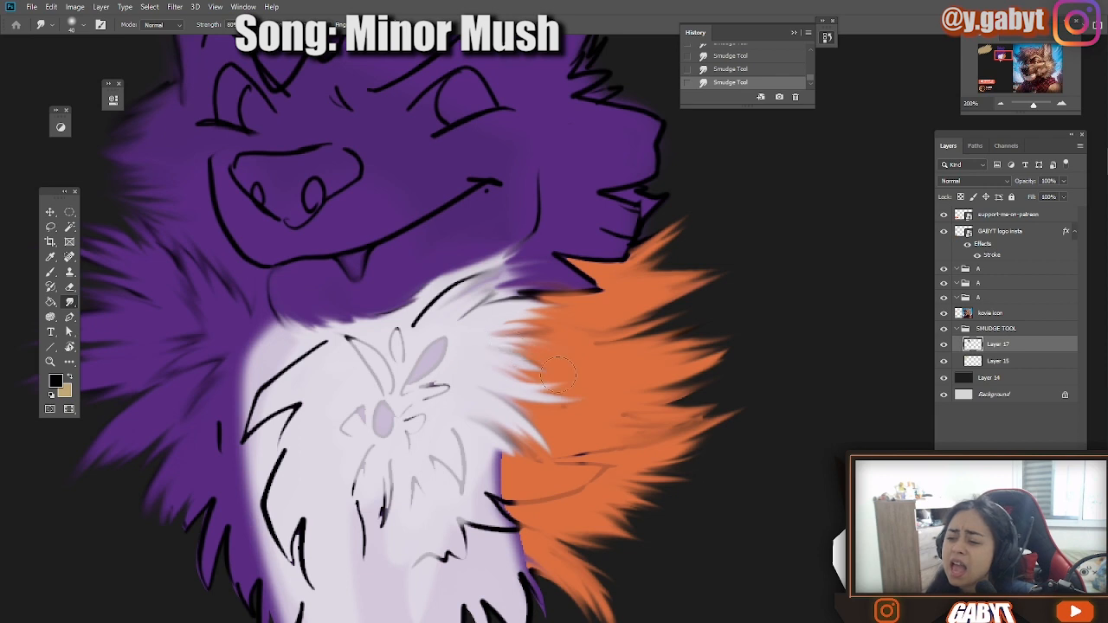
Step: Smudge the lower right edge of the white chest into strands over the orange fur, replacing one undone stroke
left_click_drag(558, 376, 545, 254)
mouse_move(478, 320)
left_mouse_down()
mouse_move(507, 348)
mouse_move(510, 376)
mouse_move(537, 393)
left_mouse_up()
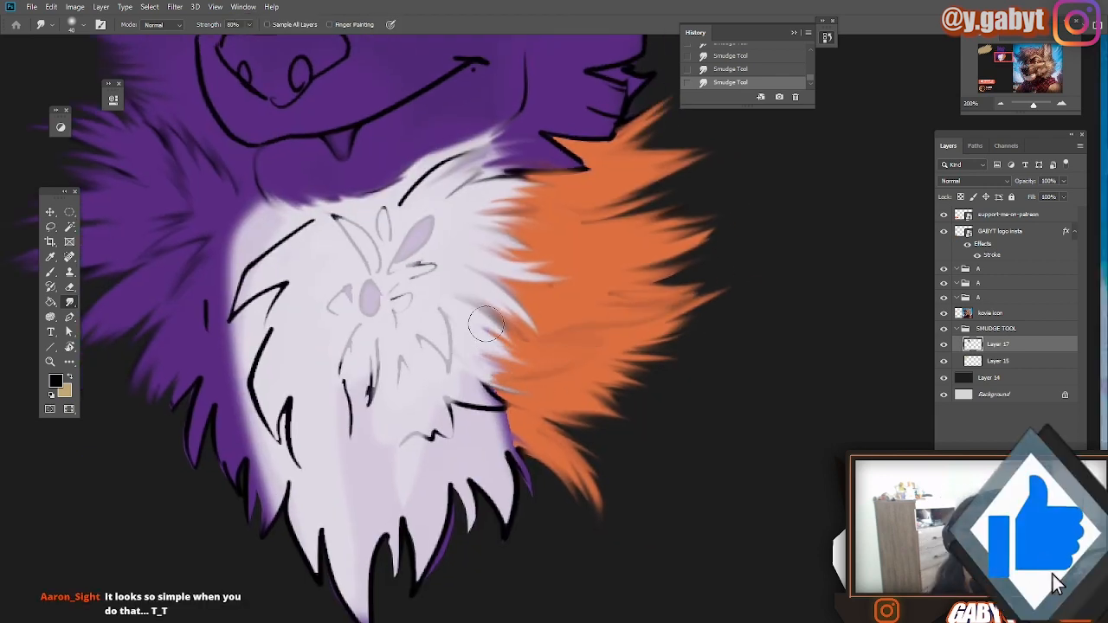
key("ctrl+z")
left_click_drag(474, 357, 517, 378)
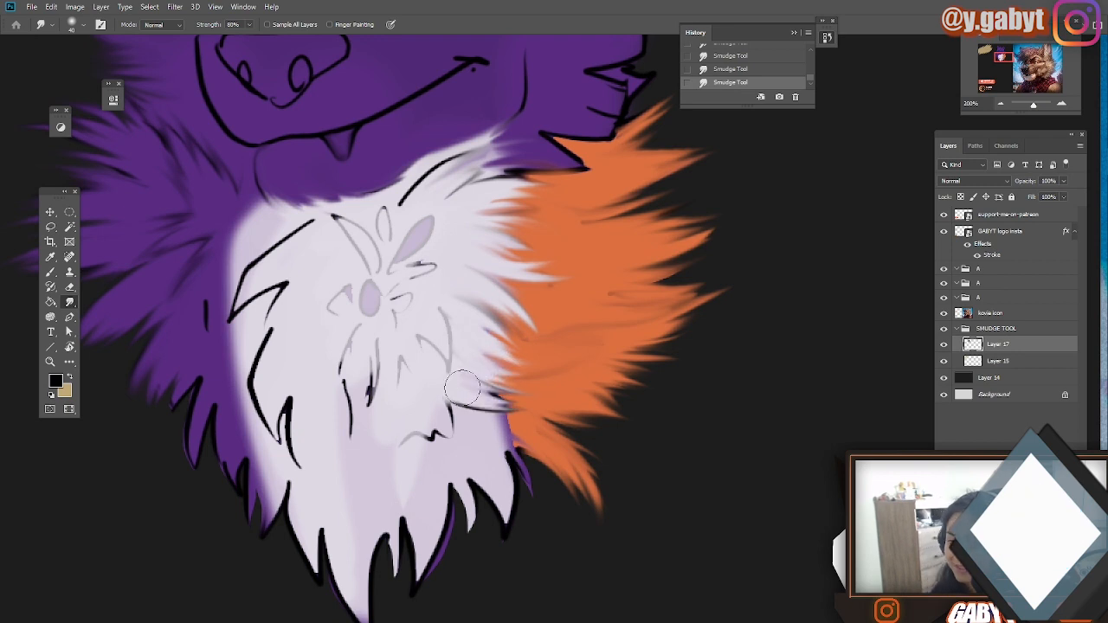
mouse_move(437, 394)
left_mouse_down()
mouse_move(490, 442)
mouse_move(502, 576)
mouse_move(465, 554)
mouse_move(453, 524)
mouse_move(412, 536)
mouse_move(489, 424)
left_mouse_up()
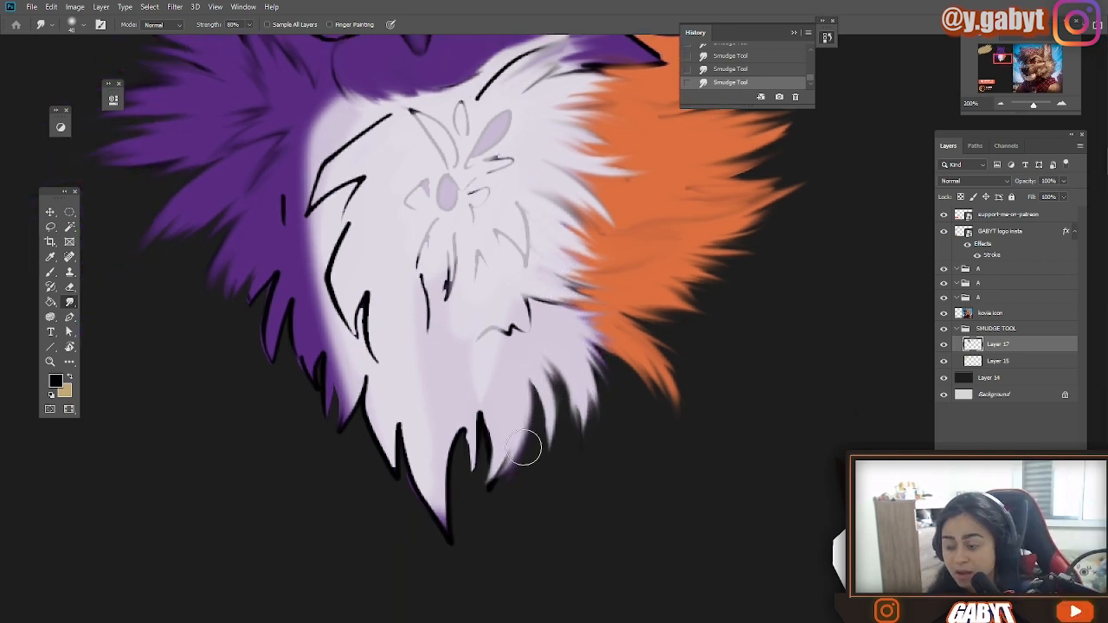
Step: Smudge the bottom tips of the white chest fur downwards into tapered strands that hide the black outline
mouse_move(685, 176)
left_mouse_down()
mouse_move(648, 457)
mouse_move(698, 292)
left_mouse_up()
left_click_drag(560, 397, 606, 411)
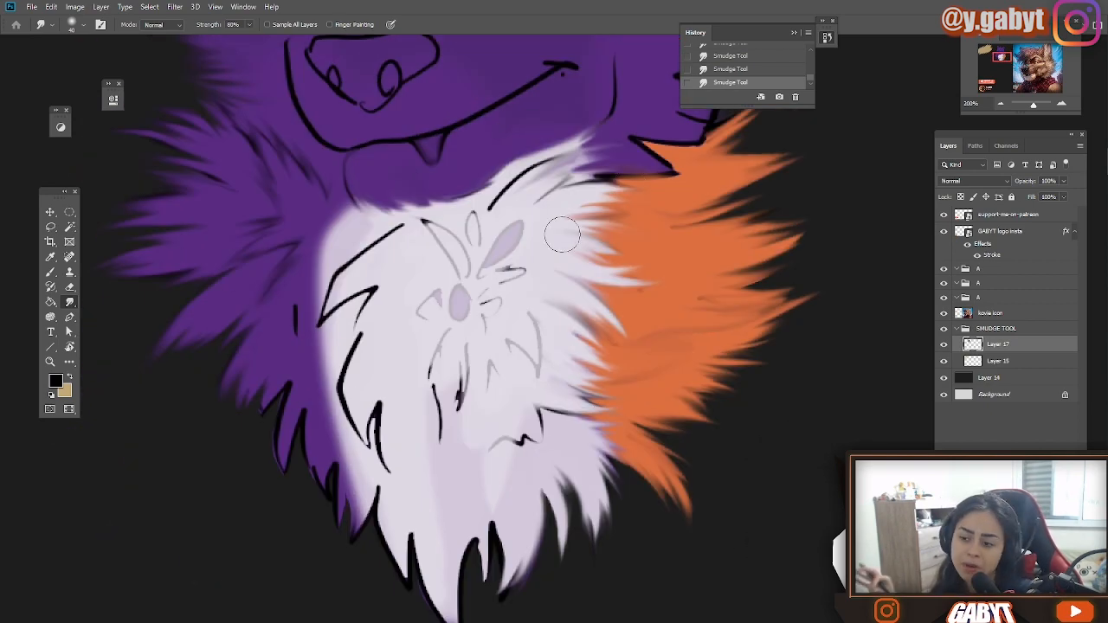
mouse_move(522, 528)
left_mouse_down()
mouse_move(502, 422)
mouse_move(475, 488)
mouse_move(504, 489)
left_mouse_up()
mouse_move(508, 439)
left_mouse_down()
mouse_move(457, 383)
mouse_move(417, 529)
mouse_move(438, 507)
left_mouse_up()
mouse_move(452, 416)
left_mouse_down()
mouse_move(479, 606)
mouse_move(432, 396)
mouse_move(437, 539)
mouse_move(396, 406)
mouse_move(404, 421)
mouse_move(389, 503)
left_mouse_up()
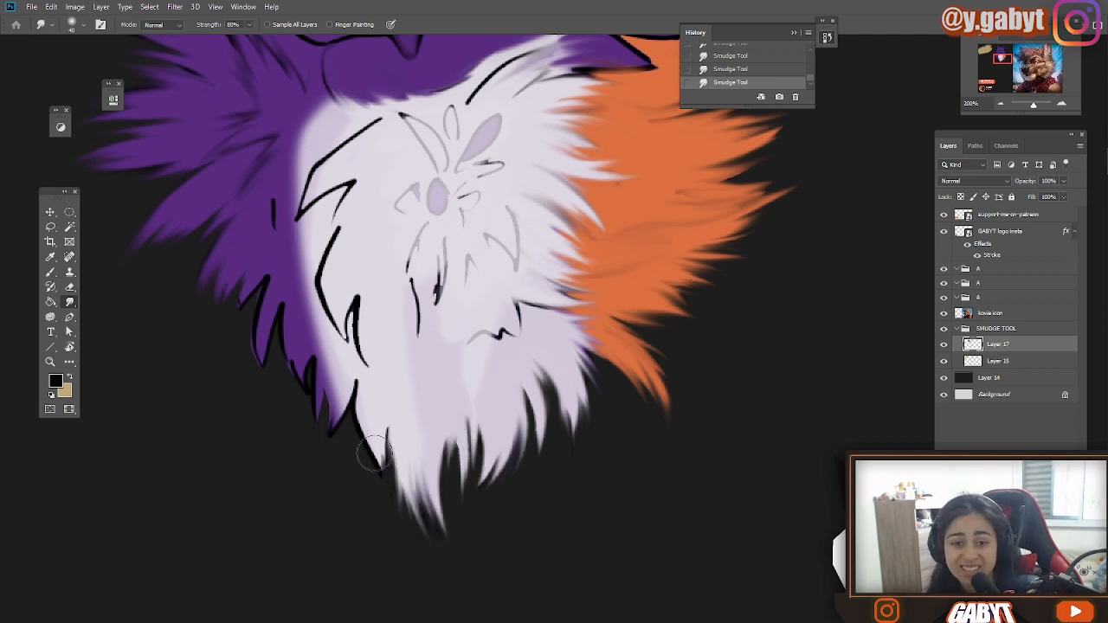
mouse_move(374, 453)
left_mouse_down()
mouse_move(385, 472)
mouse_move(418, 373)
left_mouse_up()
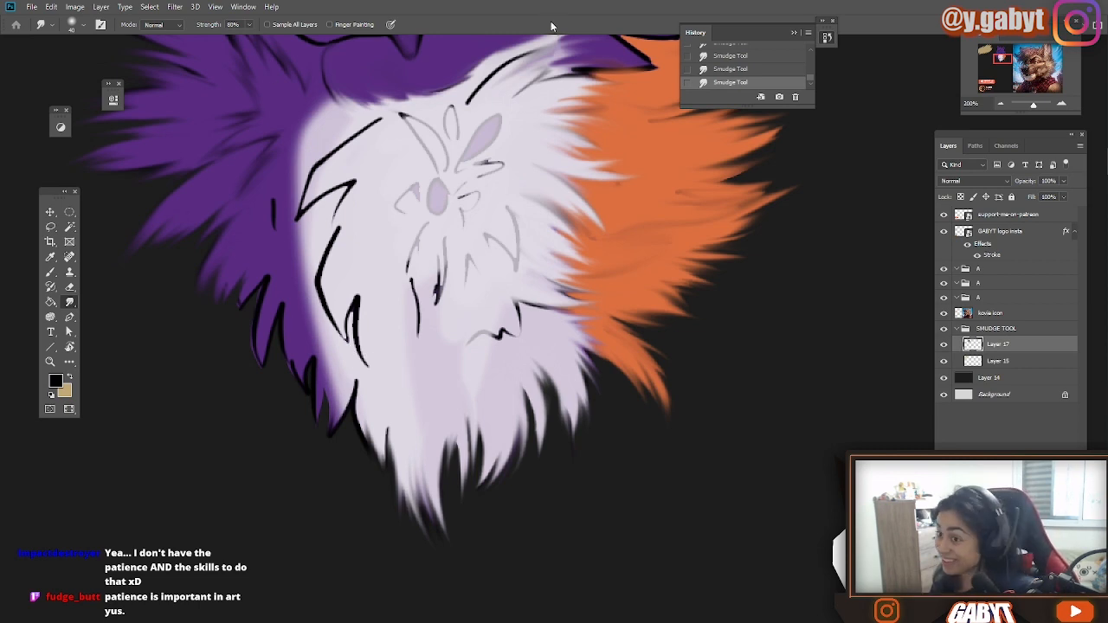
left_click_drag(379, 479, 380, 427)
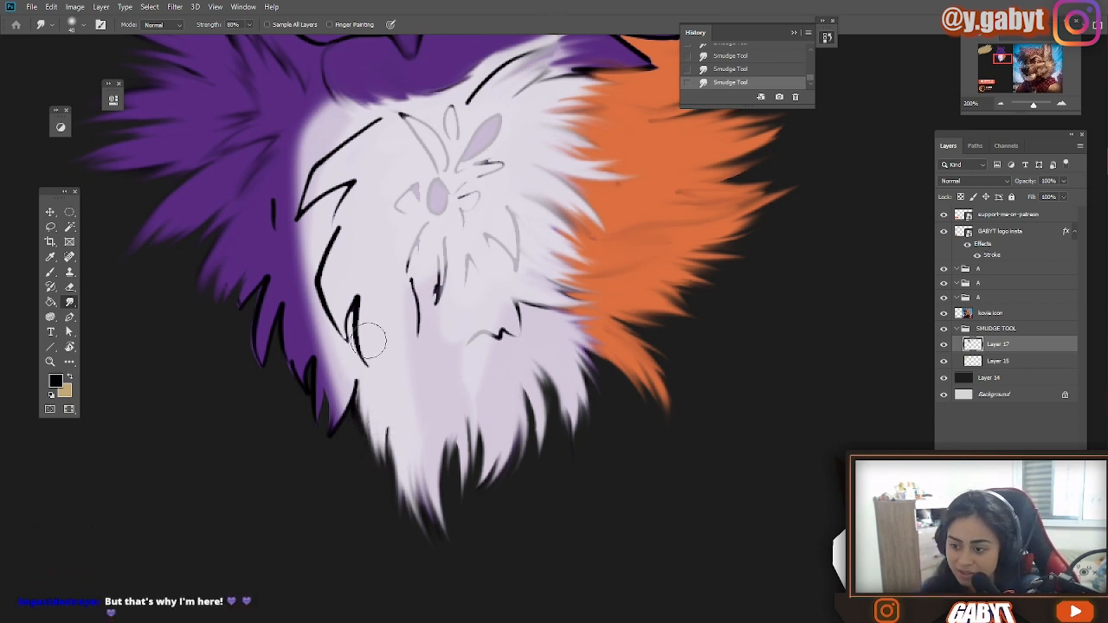
Step: Smudge the left edge of the white chest and its line art into strands overlapping the purple neck fur
mouse_move(367, 340)
left_mouse_down()
mouse_move(384, 470)
mouse_move(317, 355)
mouse_move(298, 353)
left_mouse_up()
mouse_move(330, 299)
left_mouse_down()
mouse_move(351, 240)
mouse_move(318, 251)
left_mouse_up()
mouse_move(365, 194)
left_mouse_down()
mouse_move(367, 180)
mouse_move(296, 218)
left_mouse_up()
left_click_drag(352, 145, 281, 183)
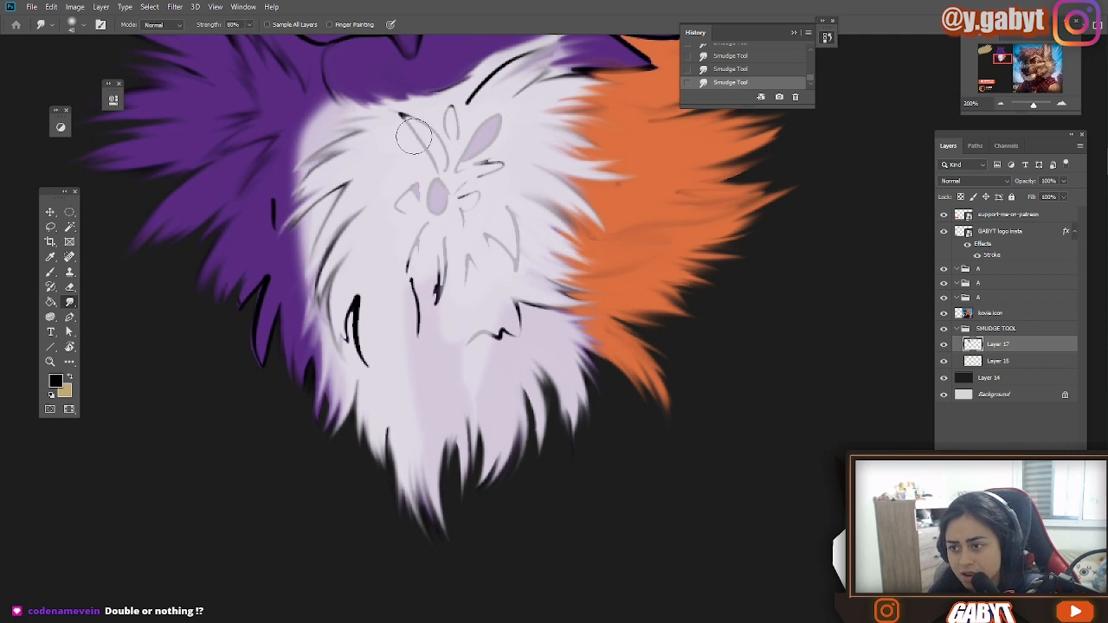
Step: Smudge the sketched marks in the middle and left of the white chest into strands radiating from its centre
mouse_move(473, 156)
left_mouse_down()
mouse_move(518, 123)
mouse_move(384, 272)
left_mouse_up()
left_click_drag(405, 228, 474, 187)
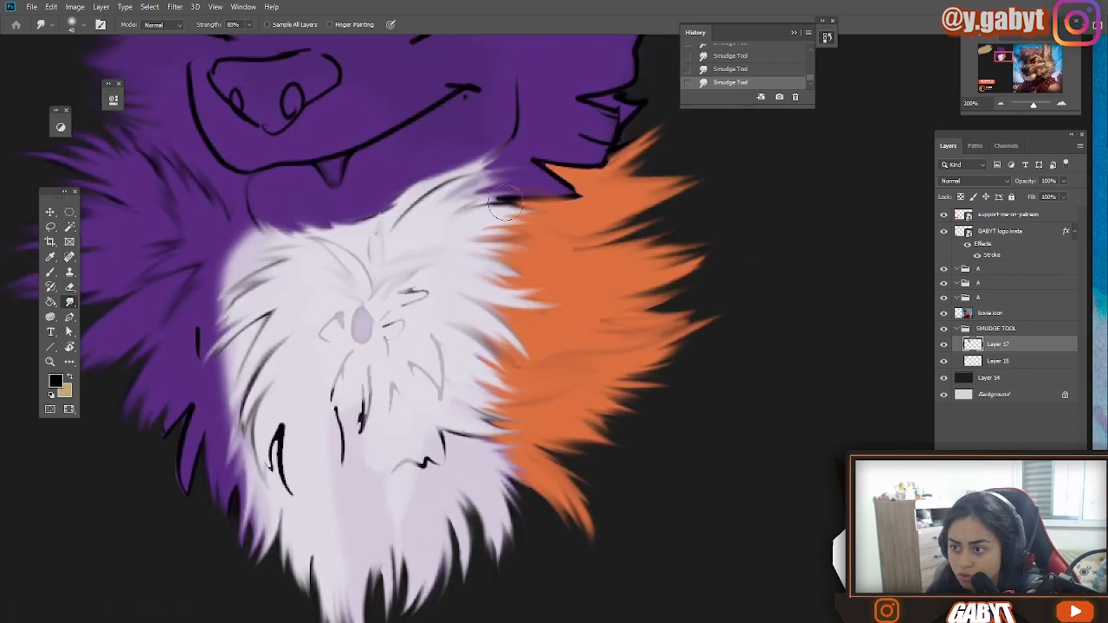
mouse_move(439, 298)
left_mouse_down()
mouse_move(487, 173)
mouse_move(435, 240)
mouse_move(398, 197)
left_mouse_up()
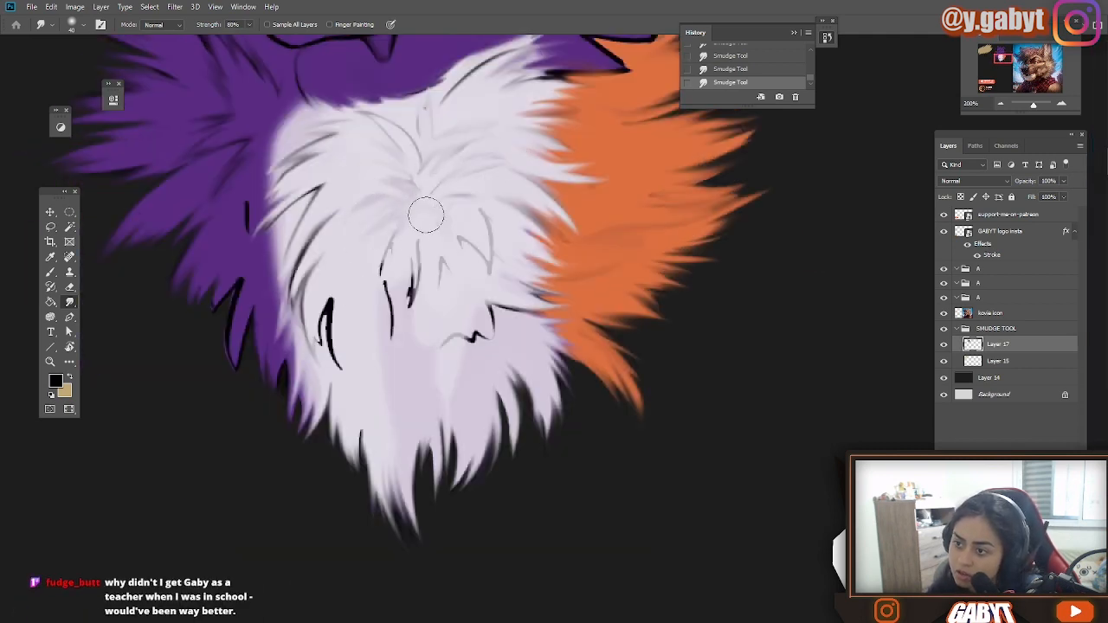
left_click_drag(386, 249, 392, 362)
mouse_move(328, 307)
left_mouse_down()
mouse_move(321, 340)
mouse_move(338, 374)
left_mouse_up()
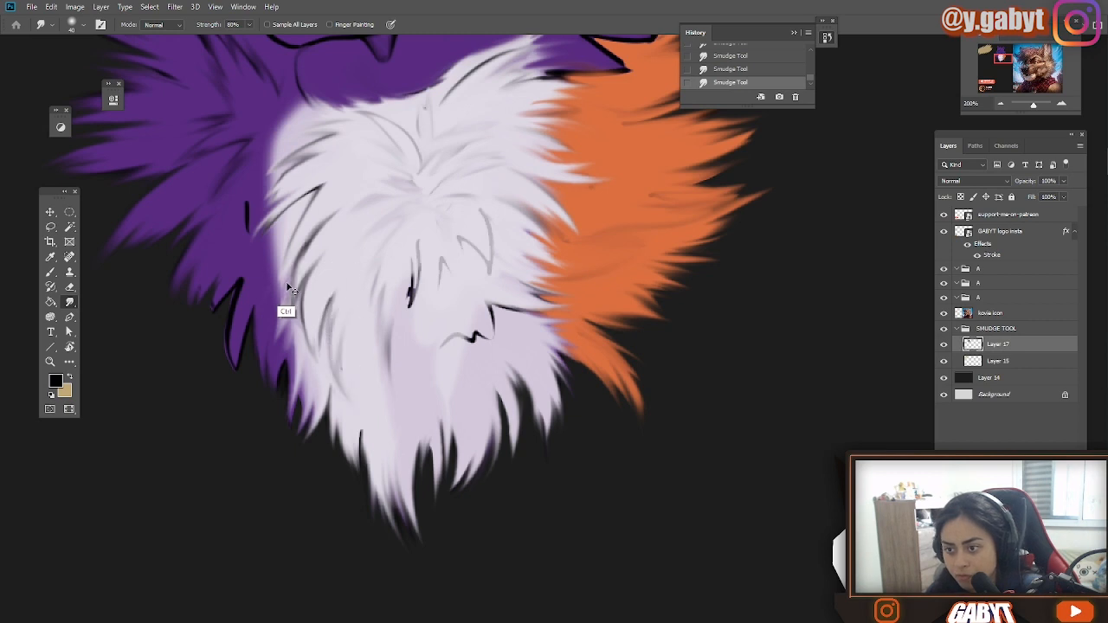
mouse_move(290, 259)
left_mouse_down()
mouse_move(287, 320)
mouse_move(301, 274)
left_mouse_up()
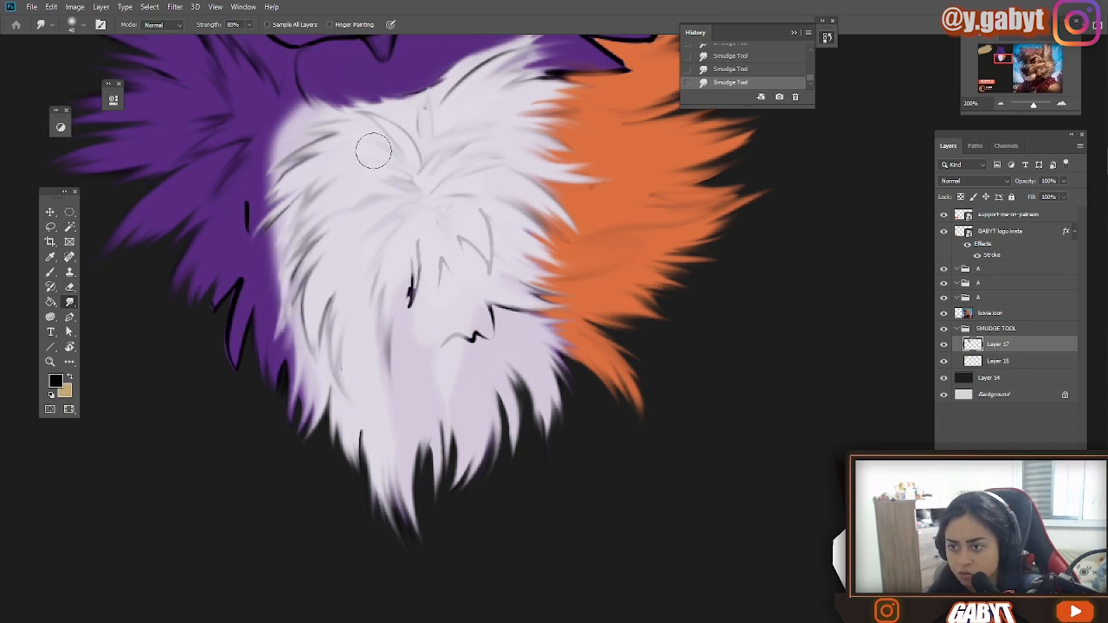
Step: Smudge the remaining dark marks in the lower middle of the white chest, undoing two of the strokes
left_click_drag(374, 151, 345, 236)
left_click_drag(383, 368, 379, 403)
key("ctrl+z")
mouse_move(431, 323)
left_mouse_down()
mouse_move(475, 354)
mouse_move(502, 269)
mouse_move(517, 307)
left_mouse_up()
key("ctrl+z")
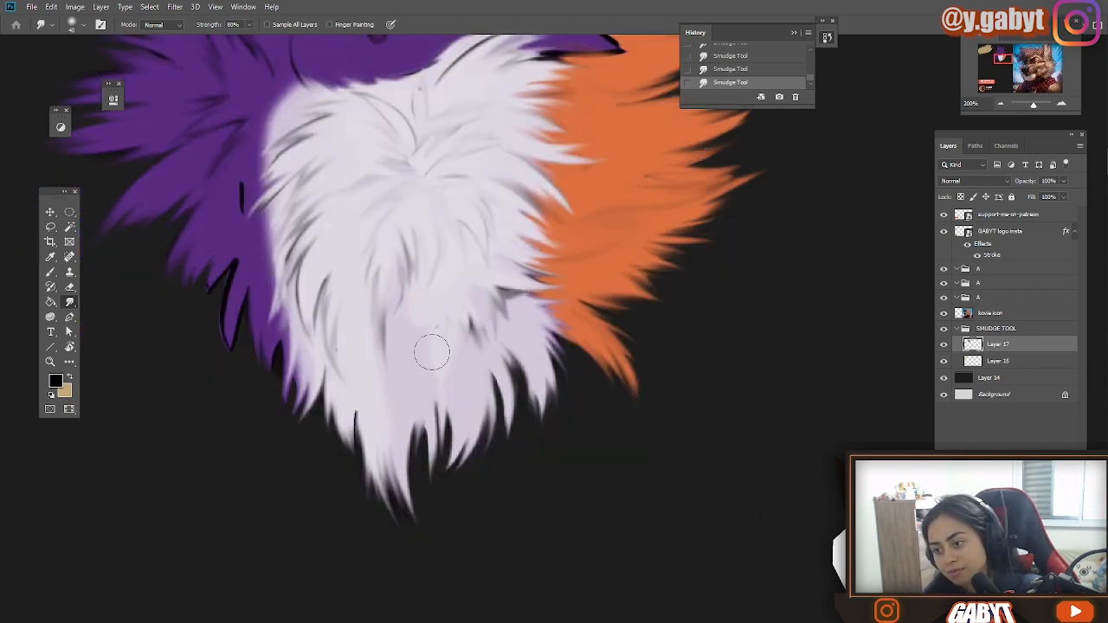
Step: Refine the white chest's centre and lower left with more smudged strands, blending the last line art beside the purple tufts
mouse_move(386, 403)
left_mouse_down()
mouse_move(437, 374)
mouse_move(417, 432)
left_mouse_up()
mouse_move(327, 371)
left_mouse_down()
mouse_move(359, 451)
mouse_move(325, 326)
mouse_move(246, 348)
mouse_move(287, 405)
left_mouse_up()
left_click_drag(396, 318, 419, 298)
left_click_drag(401, 298, 430, 251)
mouse_move(401, 236)
left_mouse_down()
mouse_move(456, 220)
mouse_move(381, 227)
left_mouse_up()
mouse_move(444, 262)
left_mouse_down()
mouse_move(371, 306)
mouse_move(379, 346)
left_mouse_up()
left_click_drag(428, 342, 396, 424)
left_click_drag(450, 380, 431, 519)
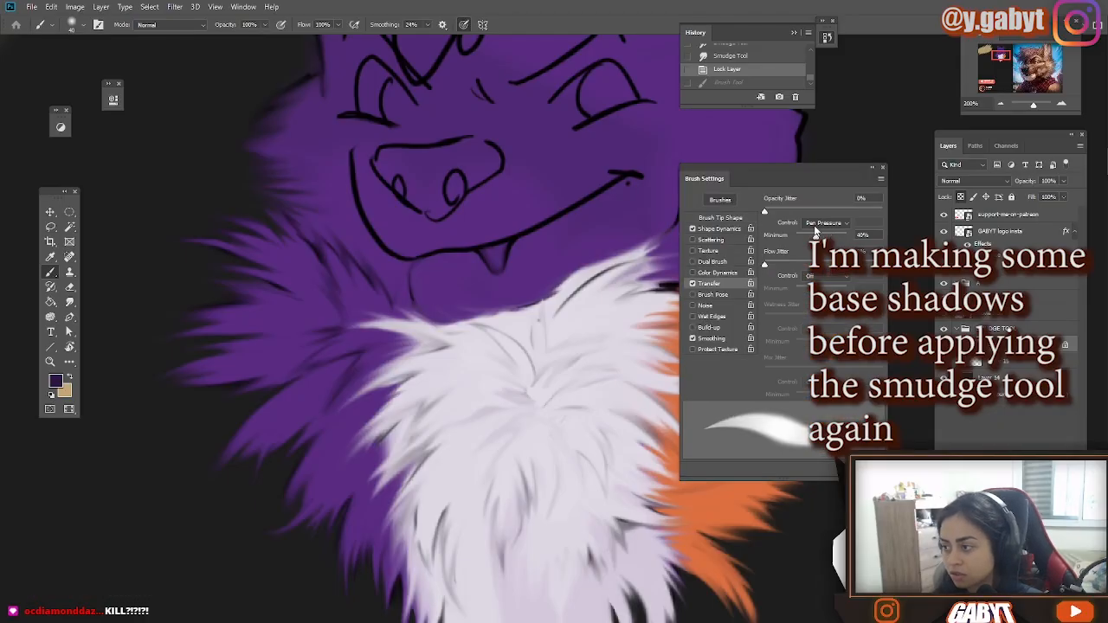
Step: Close the brush settings and paint dark purple base shadows on the nose, muzzle and chin
key("F5")
mouse_move(421, 291)
left_mouse_down()
mouse_move(450, 321)
mouse_move(445, 302)
mouse_move(522, 297)
mouse_move(549, 309)
mouse_move(556, 240)
mouse_move(643, 233)
mouse_move(674, 167)
left_mouse_up()
left_click_drag(459, 280, 424, 282)
left_click_drag(527, 212, 574, 172)
mouse_move(460, 221)
left_mouse_down()
mouse_move(464, 287)
mouse_move(400, 229)
left_mouse_up()
Step: Sample the orange of the neck fur and set the brush's blending mode to Multiply
left_click(500, 341, "alt")
left_click_drag(779, 434, 674, 274)
left_click(673, 274, "alt")
left_click(169, 24)
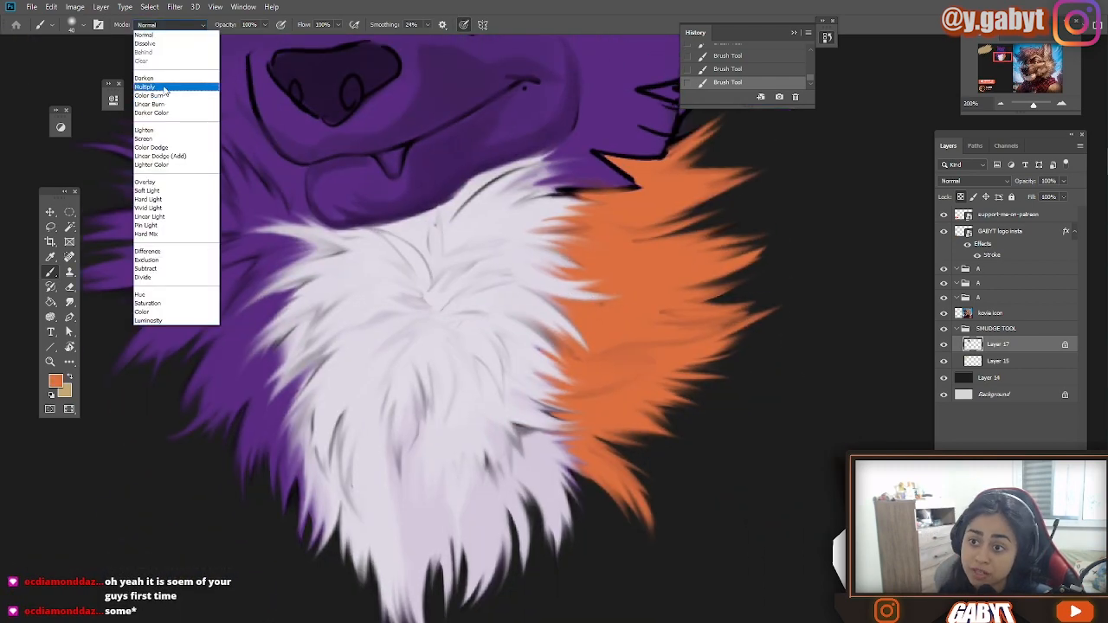
left_click(178, 82)
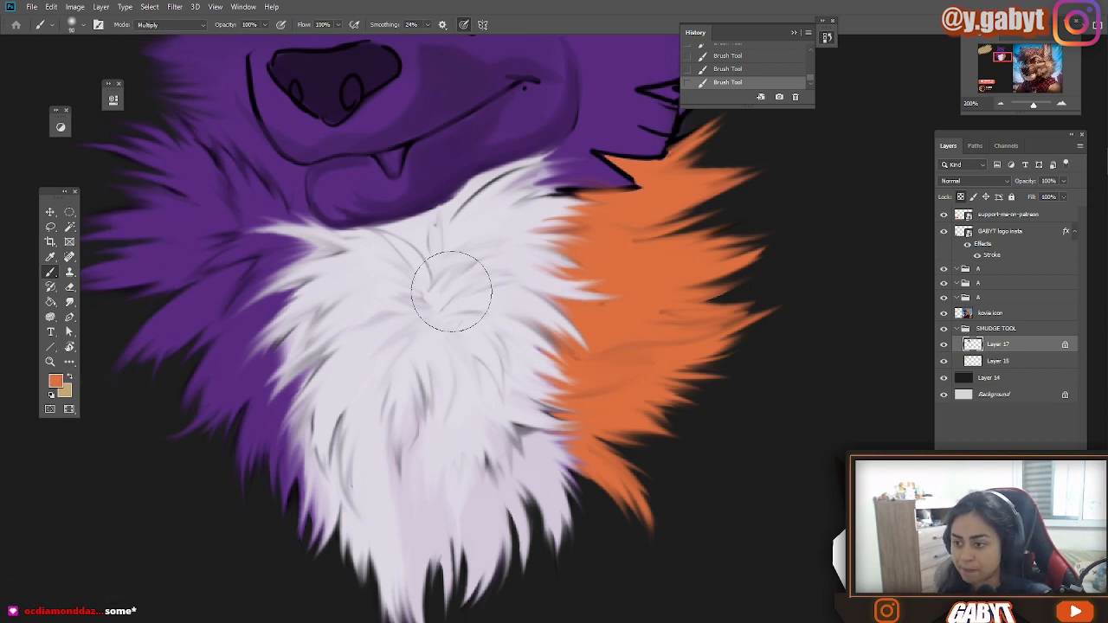
Step: Set the foreground colour to the muted pink cdaca8 for shading the orange fur
left_click(57, 383)
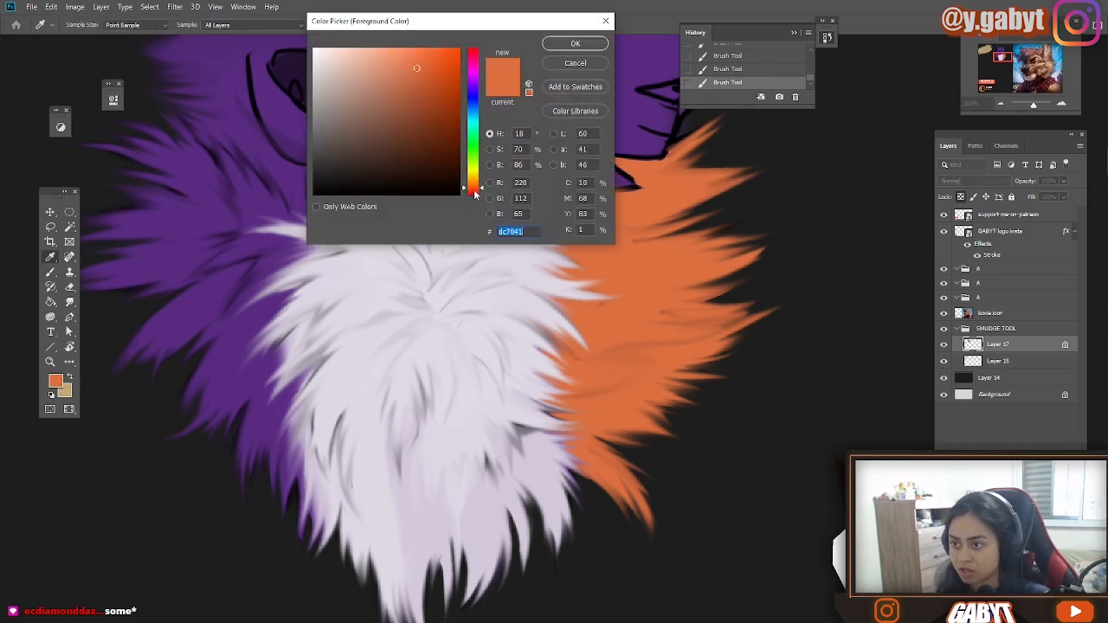
left_click_drag(474, 191, 472, 193)
left_click_drag(418, 99, 339, 77)
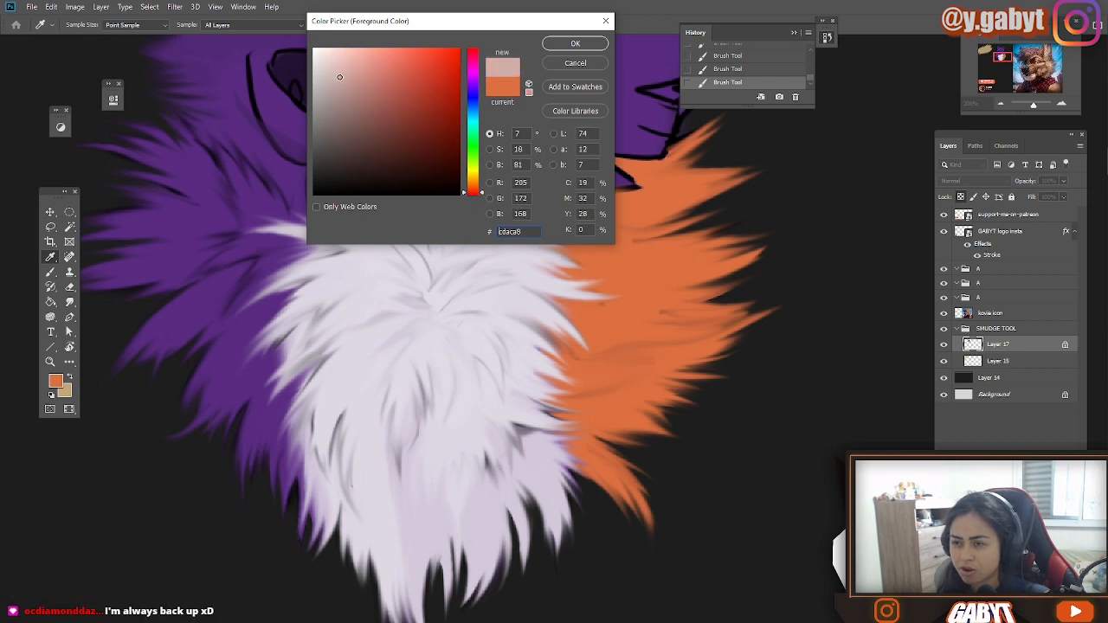
left_click(588, 43)
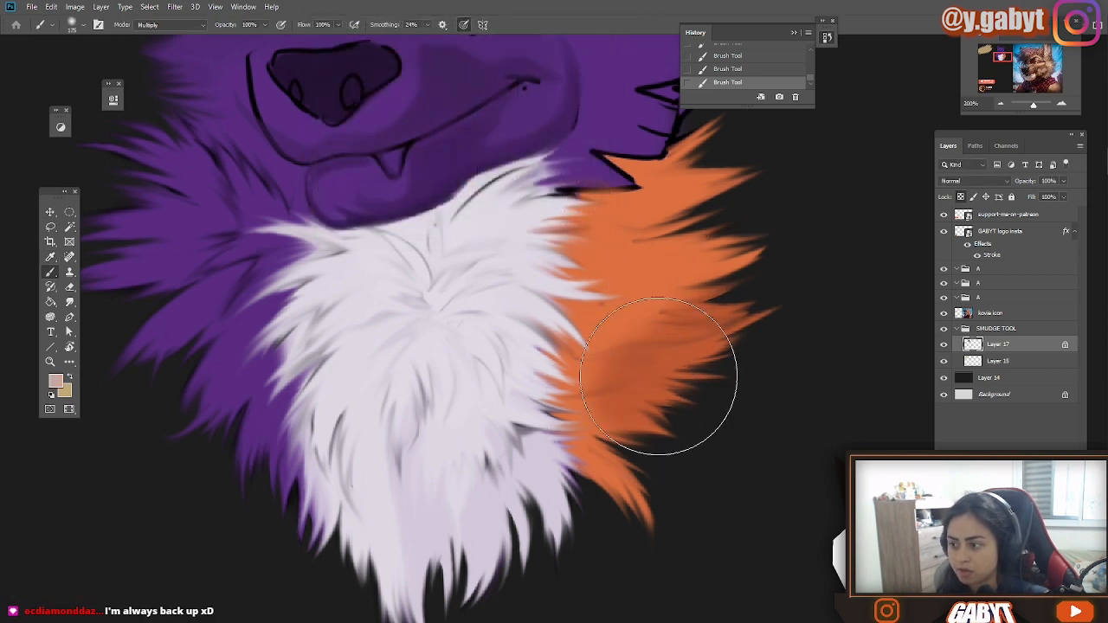
Step: Undo the broad shadow stroke and paint thin Multiply shadow strands with a smaller brush across the upper and middle orange fur
key("ctrl+z")
key("bracketleft")
key("bracketleft")
key("bracketleft")
key("bracketleft")
key("bracketleft")
key("bracketleft")
key("bracketleft")
key("bracketleft")
left_click_drag(599, 348, 691, 324)
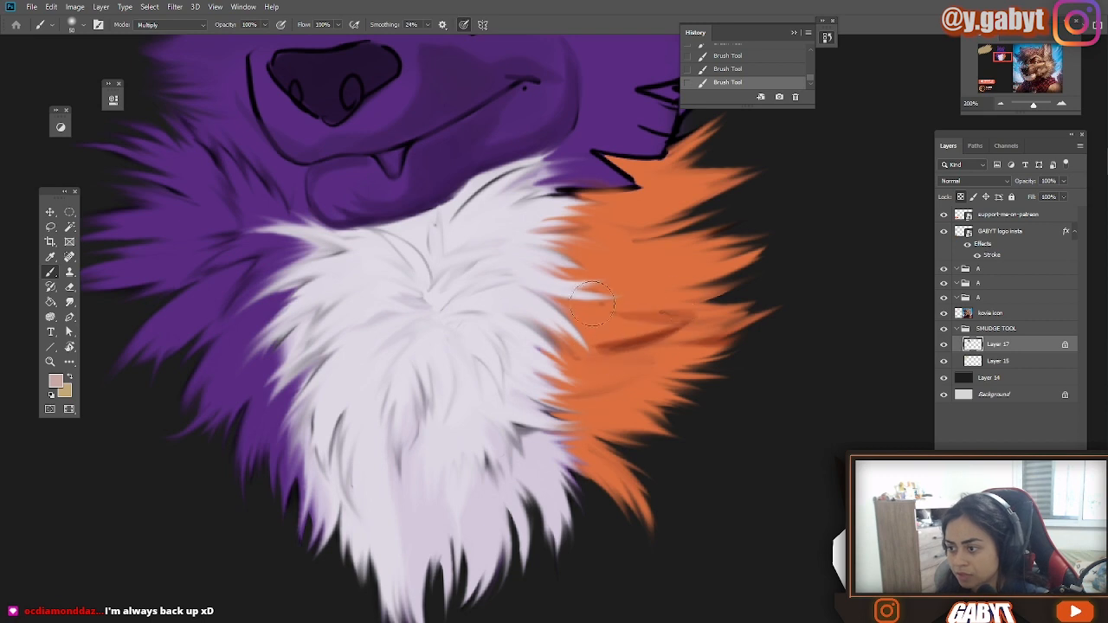
left_click_drag(603, 307, 724, 292)
left_click_drag(734, 251, 664, 262)
mouse_move(709, 227)
left_mouse_down()
mouse_move(616, 232)
mouse_move(700, 229)
left_mouse_up()
left_click_drag(754, 173, 696, 183)
left_click_drag(716, 132, 617, 183)
mouse_move(617, 183)
left_mouse_down()
mouse_move(732, 171)
mouse_move(619, 163)
left_mouse_up()
left_click_drag(697, 201, 645, 212)
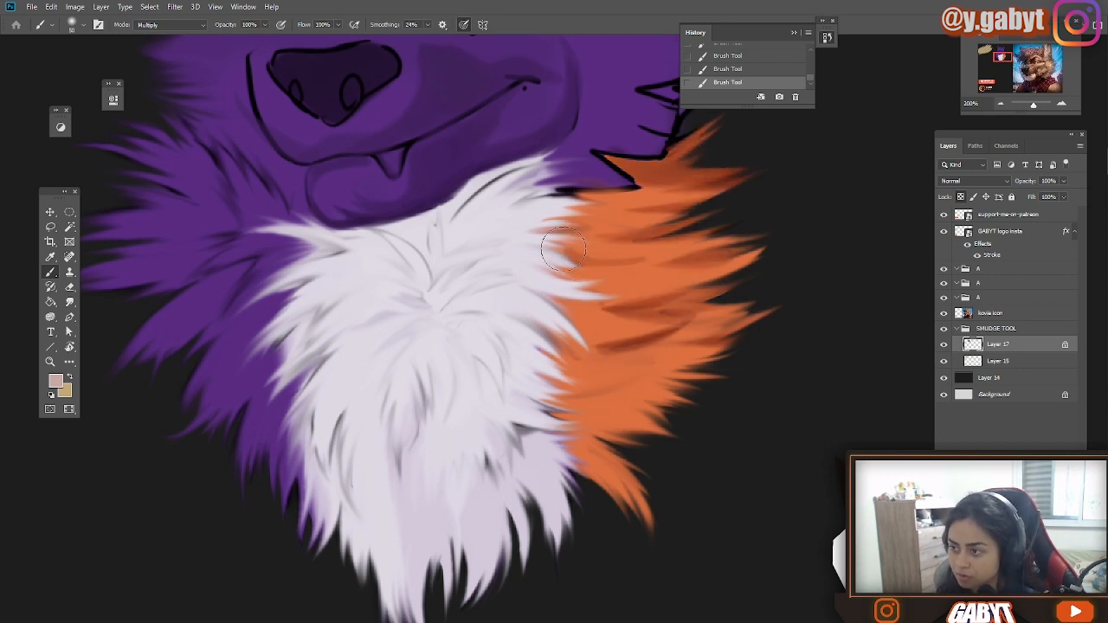
Step: Extend the shadow strands along the orange fur's inner edge, lower tufts and outer tips
left_click_drag(563, 249, 651, 257)
mouse_move(718, 356)
left_mouse_down()
mouse_move(593, 394)
mouse_move(638, 438)
mouse_move(554, 407)
left_mouse_up()
left_click_drag(641, 372, 616, 389)
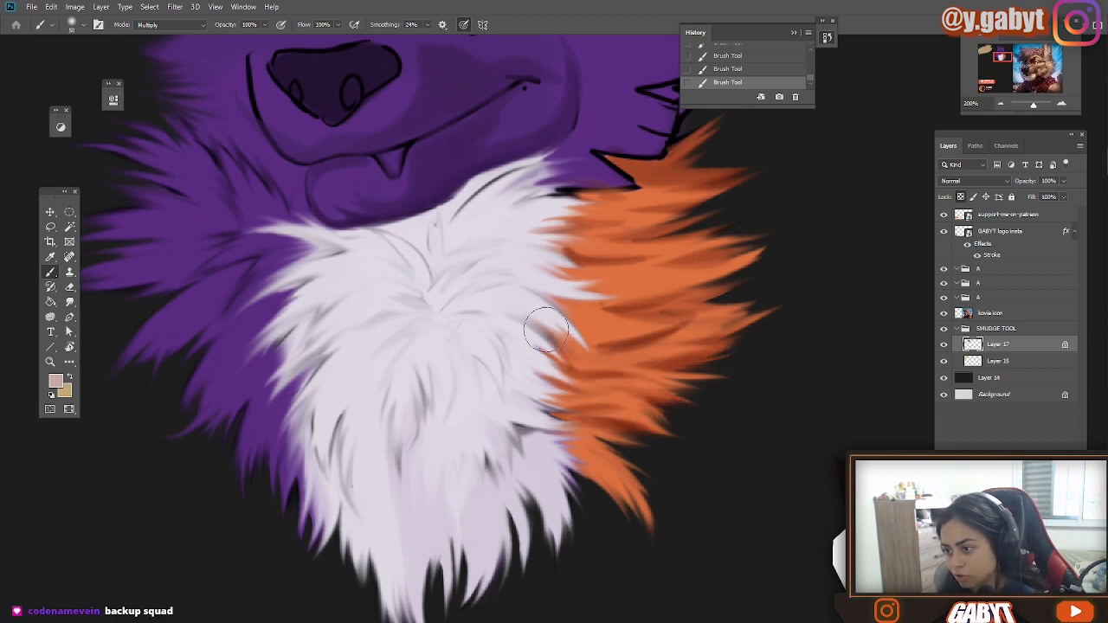
left_click_drag(534, 324, 579, 308)
mouse_move(650, 180)
left_mouse_down()
mouse_move(611, 161)
mouse_move(699, 142)
left_mouse_up()
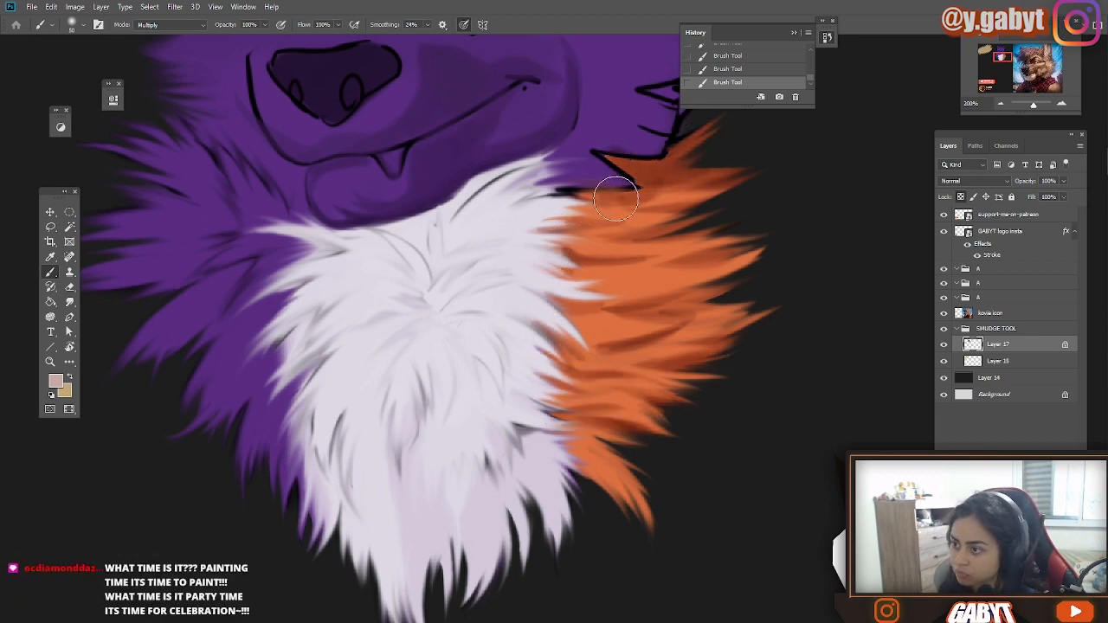
left_click_drag(615, 199, 598, 201)
left_click_drag(751, 315, 690, 332)
left_click_drag(759, 265, 662, 288)
left_click_drag(752, 243, 694, 248)
left_click_drag(735, 338, 619, 354)
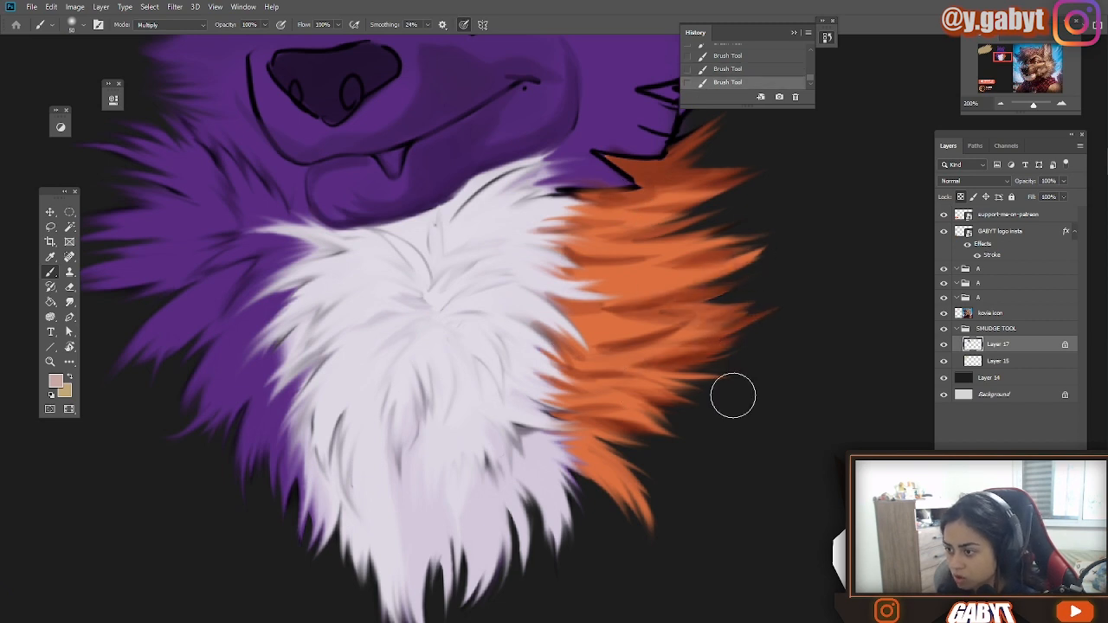
Step: Sample the purple neck fur and set the foreground colour to a dark blue for shading it
left_click_drag(476, 420, 627, 440)
left_click(361, 400, "alt")
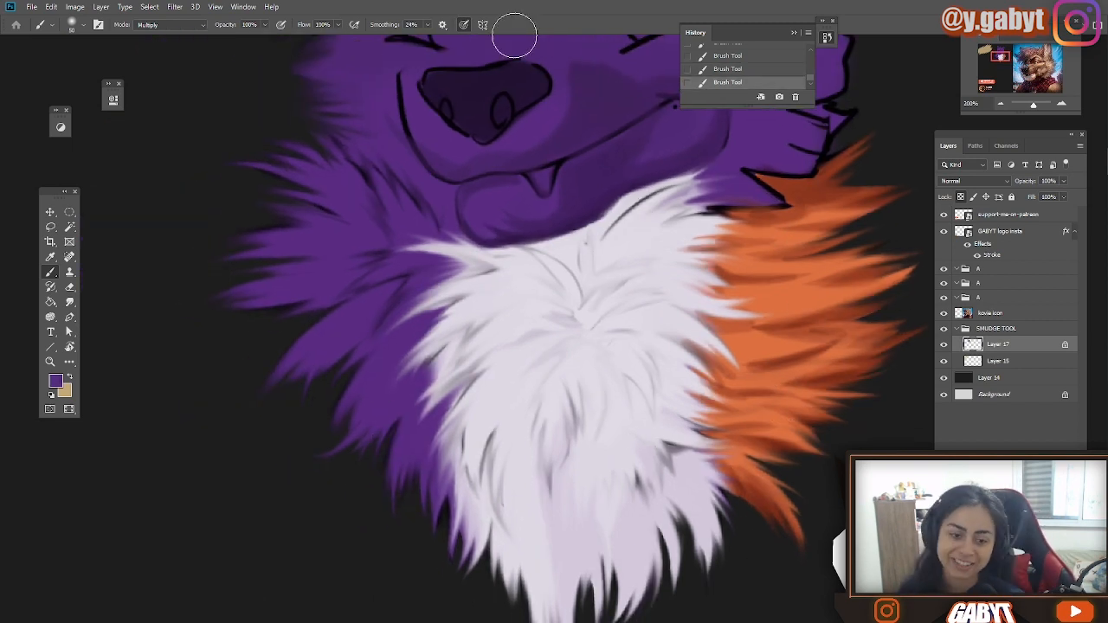
left_click(55, 380)
left_click_drag(407, 131, 411, 171)
left_click(472, 100)
left_click(413, 148)
key("Return")
Step: Paint dark blue shadow strands between the purple neck tufts, reducing the brush opacity to 30% for softer ones
mouse_move(363, 297)
left_mouse_down()
mouse_move(389, 282)
mouse_move(354, 346)
mouse_move(318, 367)
left_mouse_up()
key("ctrl+z")
left_click_drag(389, 418, 370, 434)
key("ctrl+z")
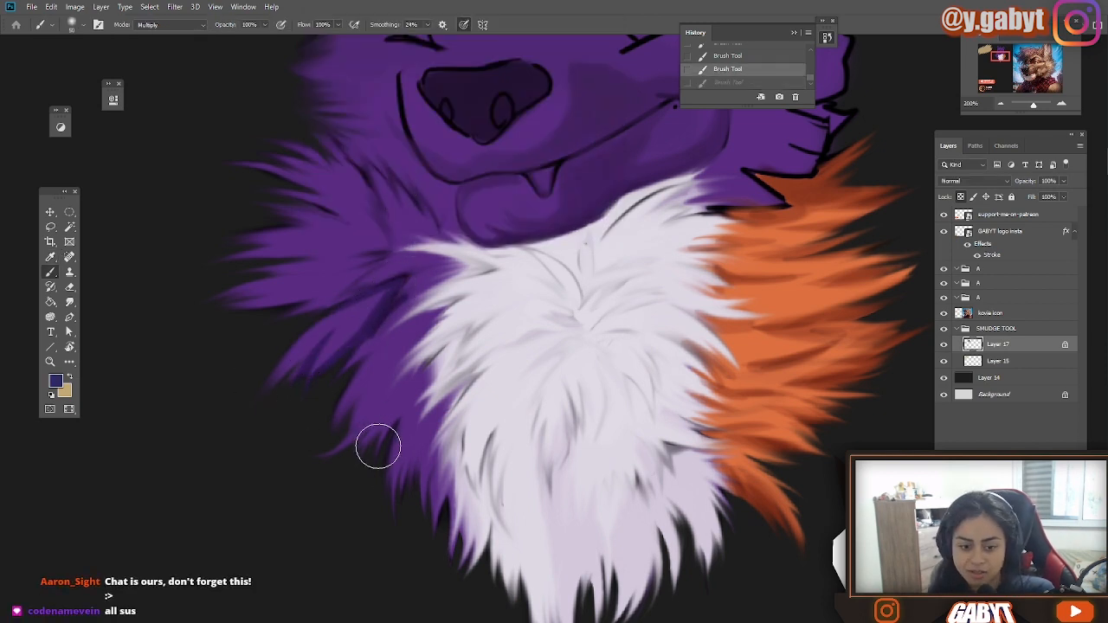
left_click_drag(448, 519, 423, 329)
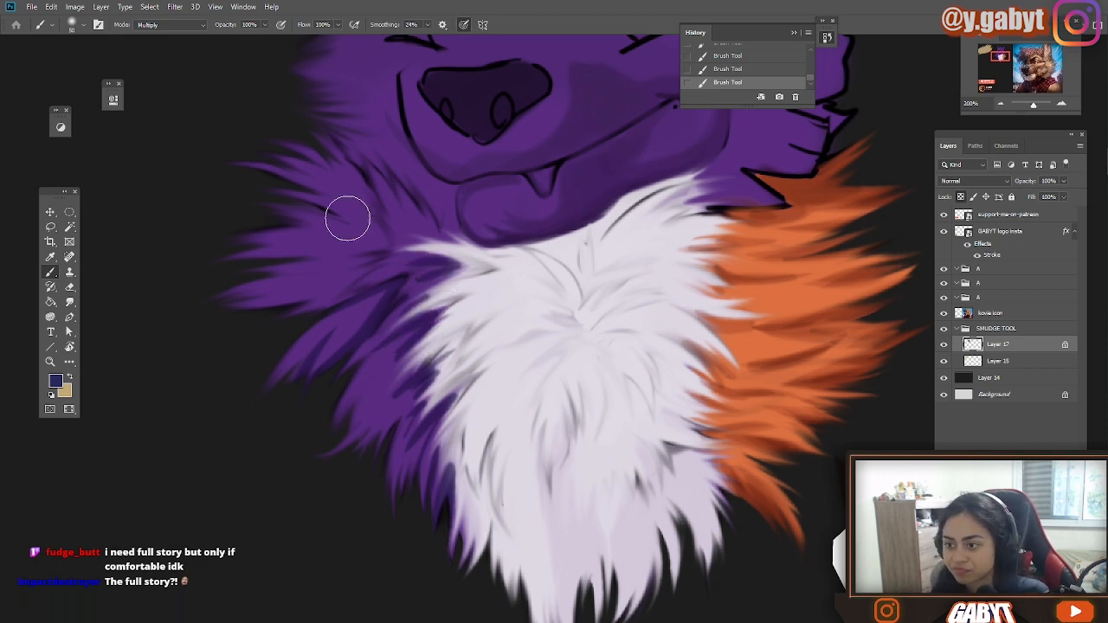
key("ctrl+z")
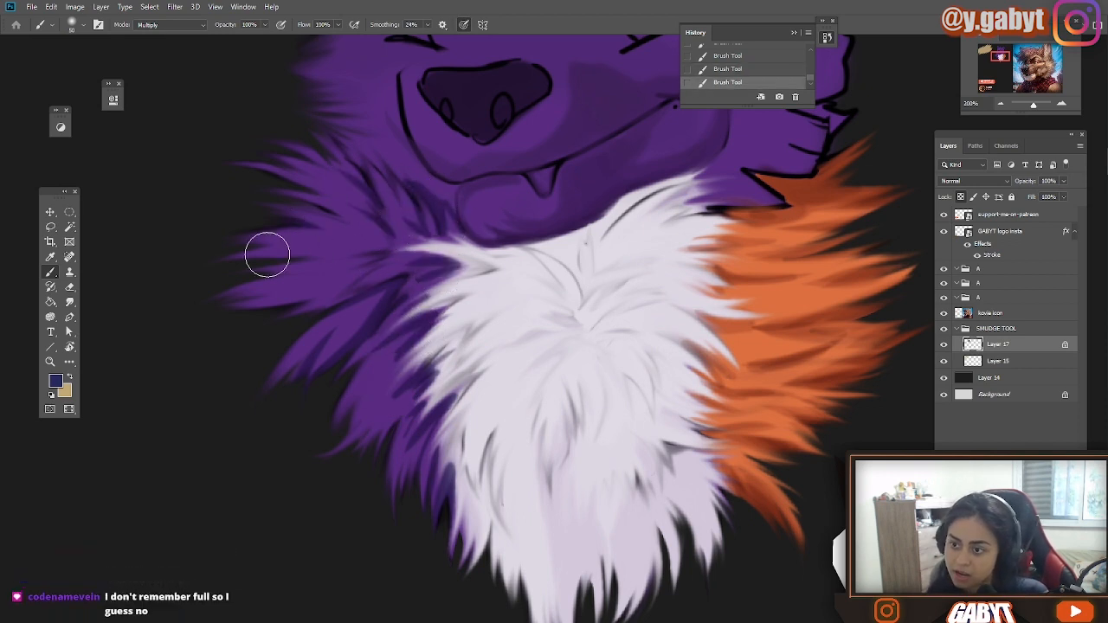
mouse_move(312, 250)
left_mouse_down()
mouse_move(253, 237)
mouse_move(357, 243)
mouse_move(343, 200)
mouse_move(289, 287)
left_mouse_up()
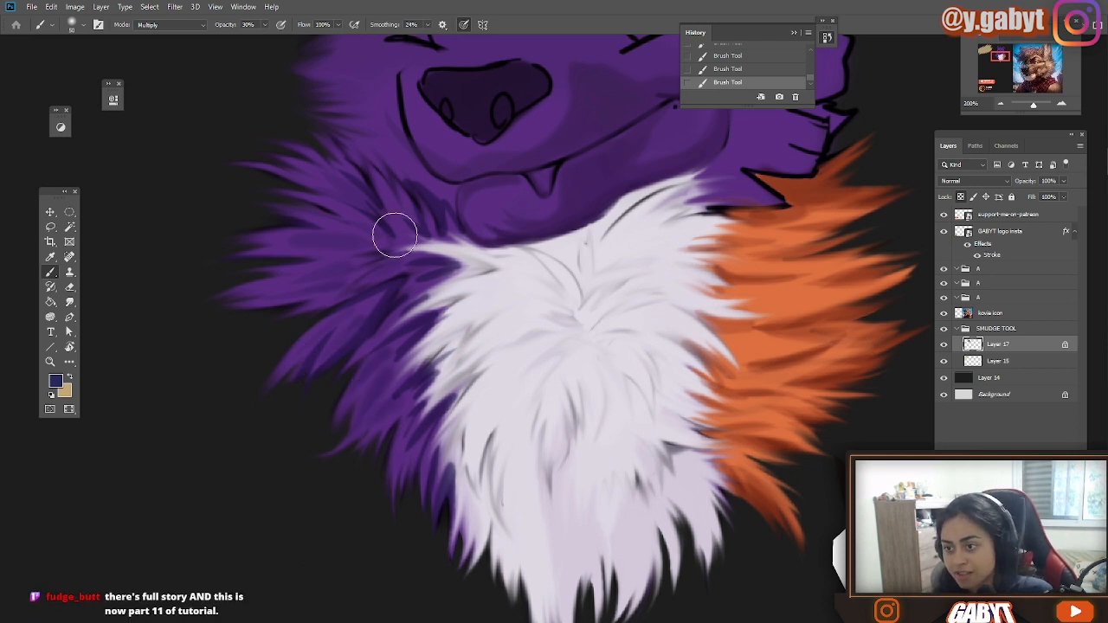
key("ctrl+z")
mouse_move(395, 206)
left_mouse_down()
mouse_move(398, 215)
mouse_move(656, 201)
mouse_move(534, 272)
mouse_move(703, 134)
left_mouse_up()
key("ctrl+z")
key("ctrl+z")
Step: Set the brush opacity to 70% and paint the chin's cast shadow along the top of the white chest
key("7")
left_click_drag(522, 229, 453, 272)
key("ctrl+z")
left_click_drag(642, 208, 532, 267)
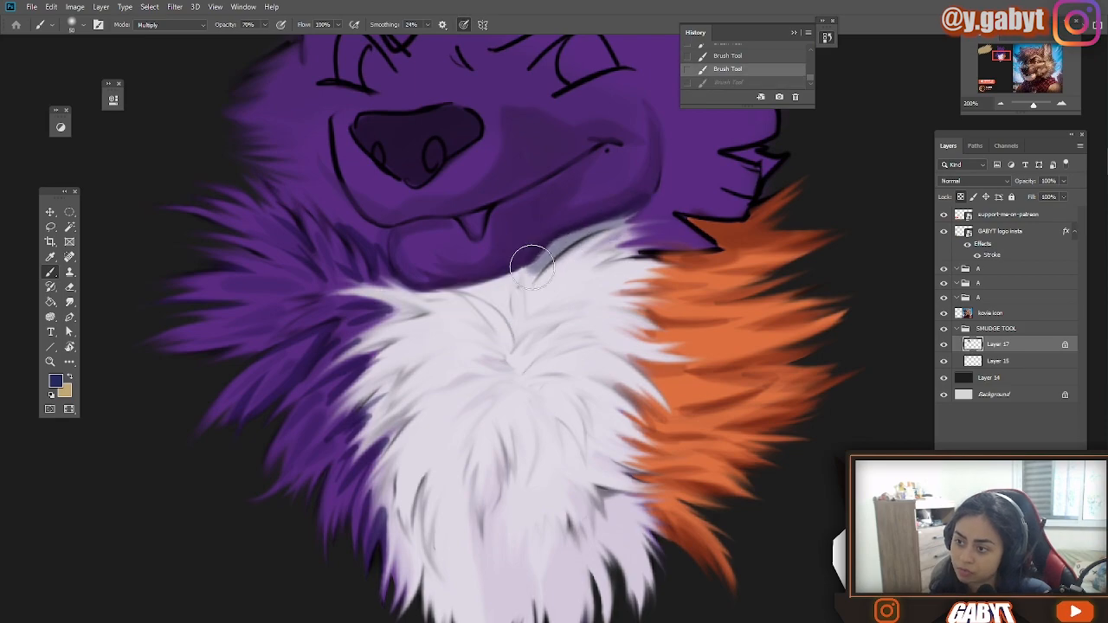
left_click_drag(373, 246, 374, 249)
Step: Darken the lower white chest with soft shading, using a much larger brush at 20% opacity
scroll(559, 335, "down", 10)
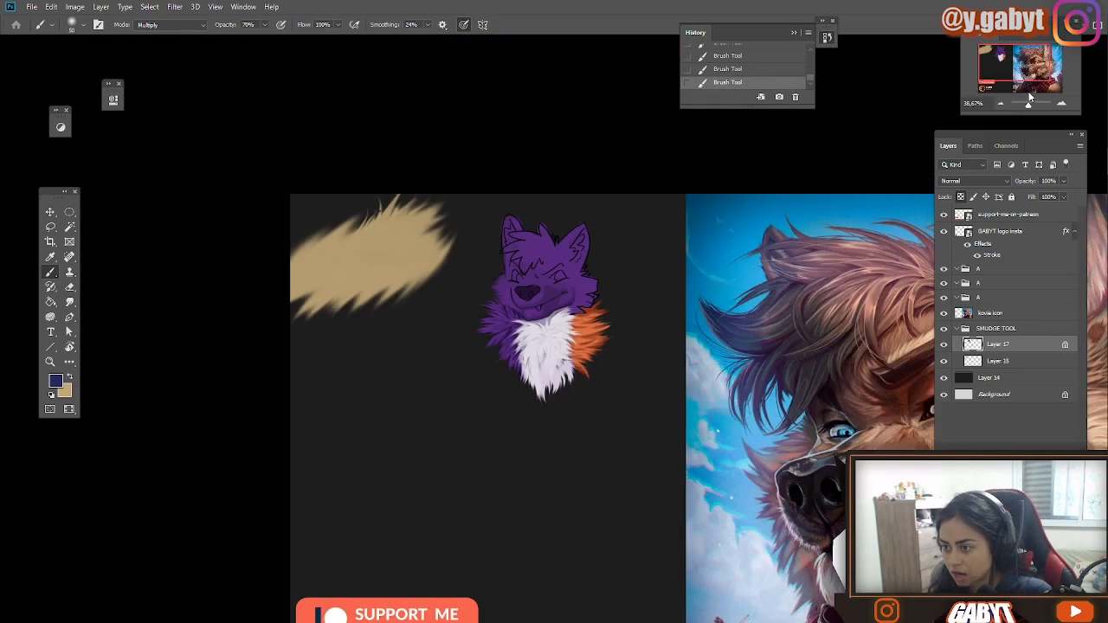
scroll(564, 350, "up", 10)
key("]")
key("]")
key("]")
key("]")
key("]")
key("]")
key("]")
key("]")
key("]")
key("]")
key("]")
key("]")
key("]")
key("]")
key("]")
key("]")
key("2")
mouse_move(490, 541)
left_mouse_down()
mouse_move(479, 403)
mouse_move(264, 400)
mouse_move(660, 389)
left_mouse_up()
key("ctrl+z")
key("ctrl+z")
Step: Reduce the brush size and paint fine shadow strands radiating from the centre of the white chest
left_click_drag(1033, 105, 1034, 105)
key("[")
key("[")
key("[")
key("[")
key("[")
key("[")
key("[")
key("[")
key("[")
key("[")
key("[")
key("[")
key("[")
key("[")
key("[")
key("[")
key("[")
key("[")
key("[")
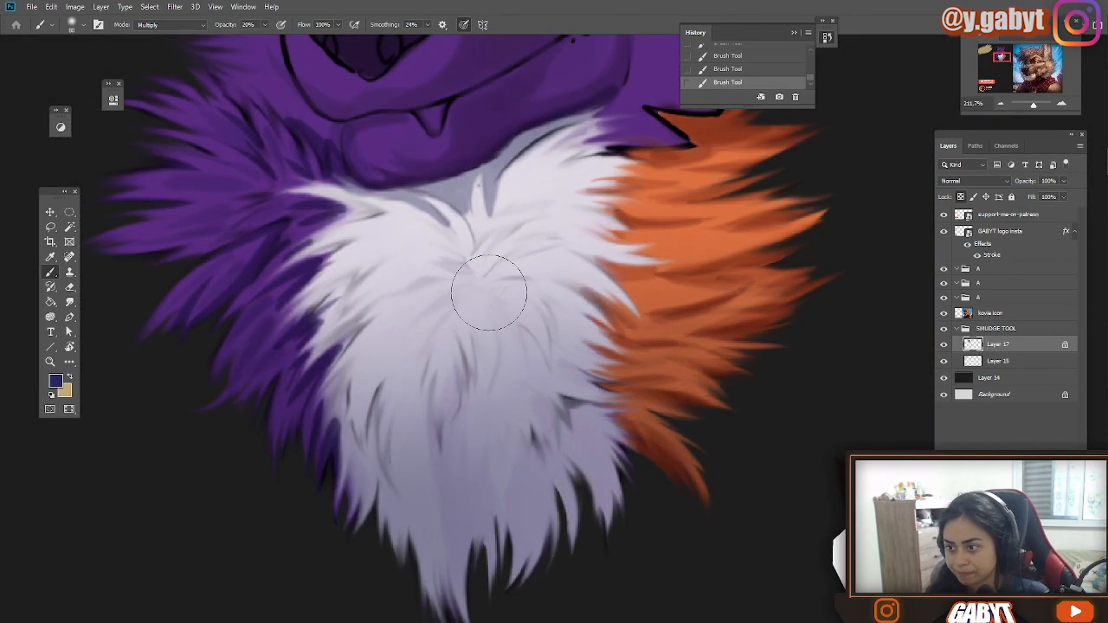
mouse_move(514, 256)
left_mouse_down()
mouse_move(495, 267)
mouse_move(487, 256)
mouse_move(463, 289)
mouse_move(564, 244)
left_mouse_up()
key("ctrl+z")
key("ctrl+z")
key("ctrl+z")
key("ctrl+z")
left_click_drag(499, 353, 483, 412)
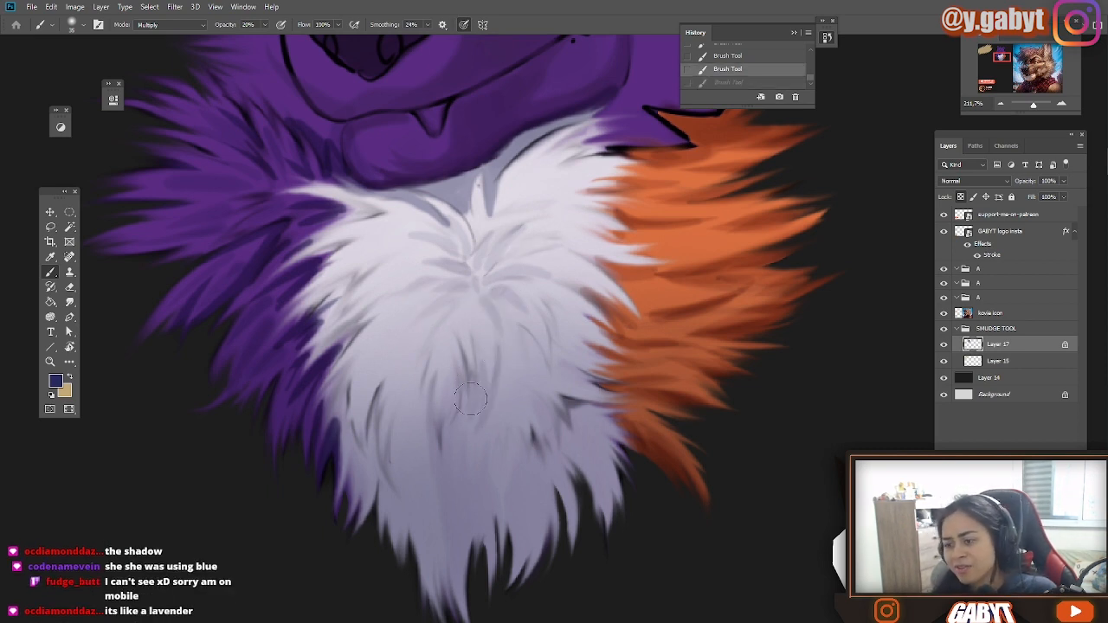
left_click_drag(504, 363, 500, 381)
key("ctrl+z")
left_click_drag(536, 316, 524, 339)
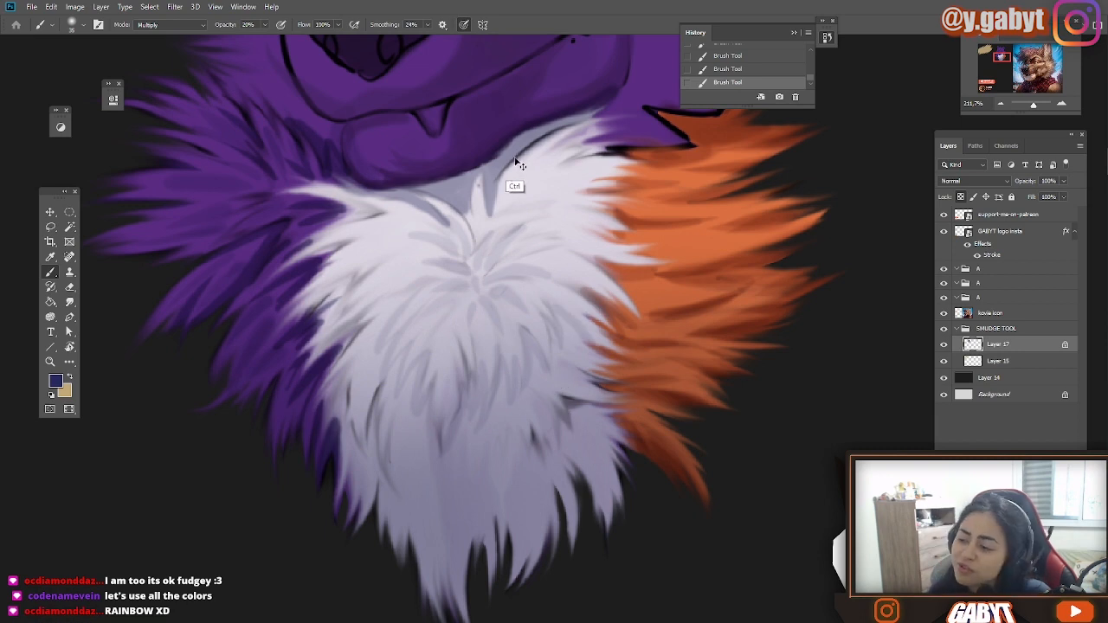
Step: Continue the shadow strands over the upper part and sides of the white chest, undoing unwanted strokes
key("ctrl+z")
left_click_drag(571, 270, 616, 298)
key("ctrl+z")
left_click_drag(476, 274, 452, 285)
key("ctrl+z")
left_click_drag(372, 266, 327, 300)
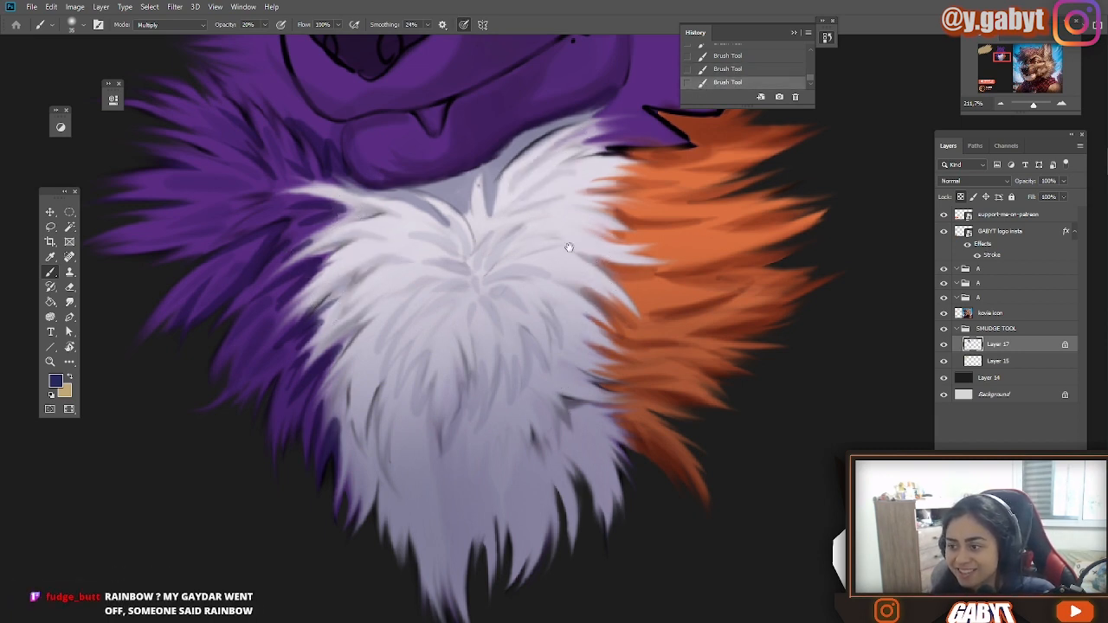
left_click_drag(566, 248, 468, 213)
mouse_move(447, 226)
left_mouse_down()
mouse_move(524, 216)
mouse_move(522, 199)
left_mouse_up()
key("ctrl+z")
Step: Fill the lower white chest and its border with the purple fur with more shadow strands at 20% opacity
mouse_move(433, 403)
left_mouse_down()
mouse_move(526, 365)
mouse_move(468, 446)
left_mouse_up()
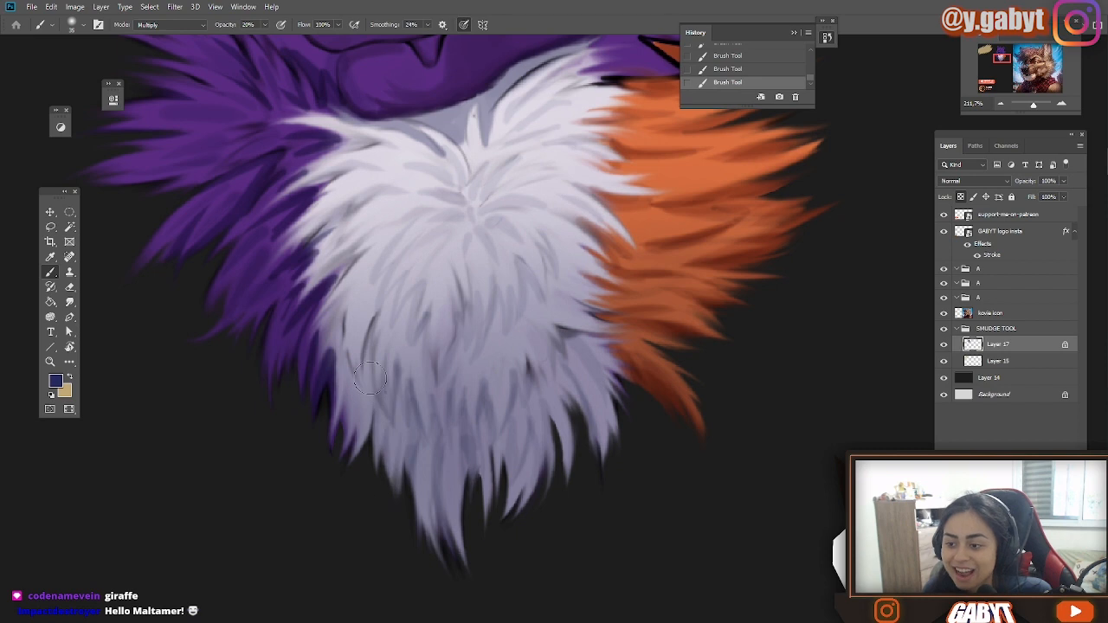
left_click_drag(573, 303, 557, 379)
mouse_move(441, 201)
left_mouse_down()
mouse_move(453, 251)
mouse_move(420, 197)
left_mouse_up()
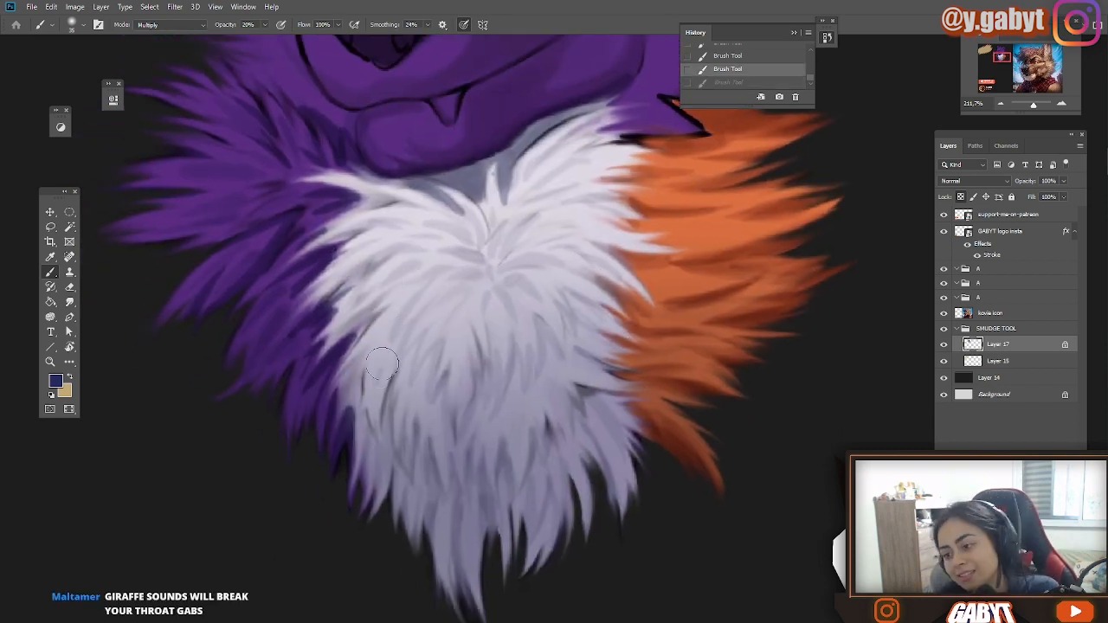
key("ctrl+z")
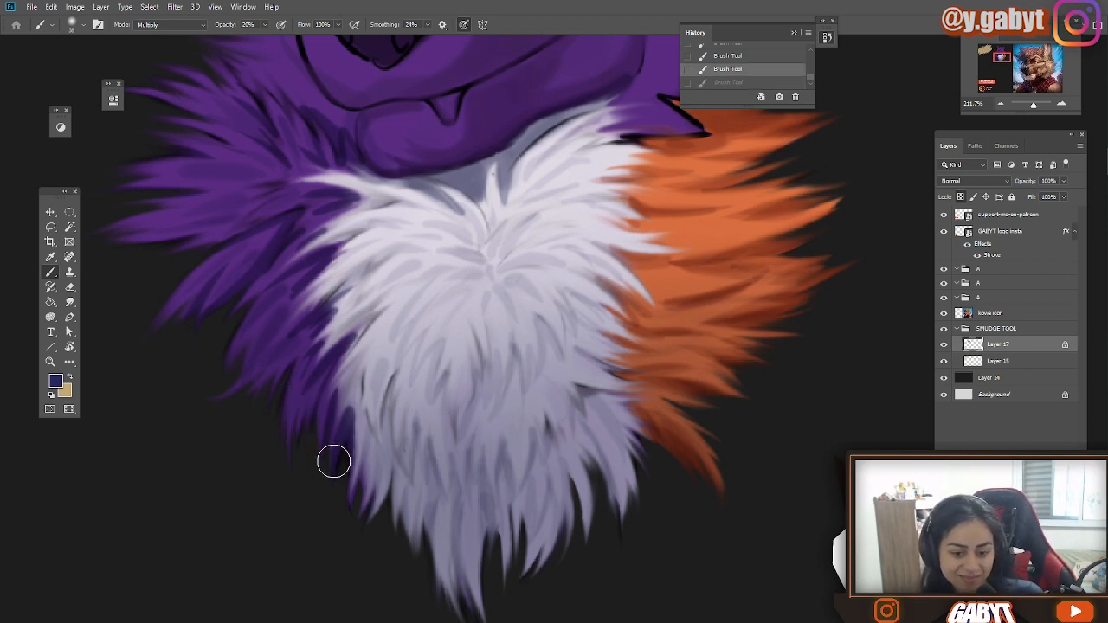
left_click_drag(342, 402, 359, 329)
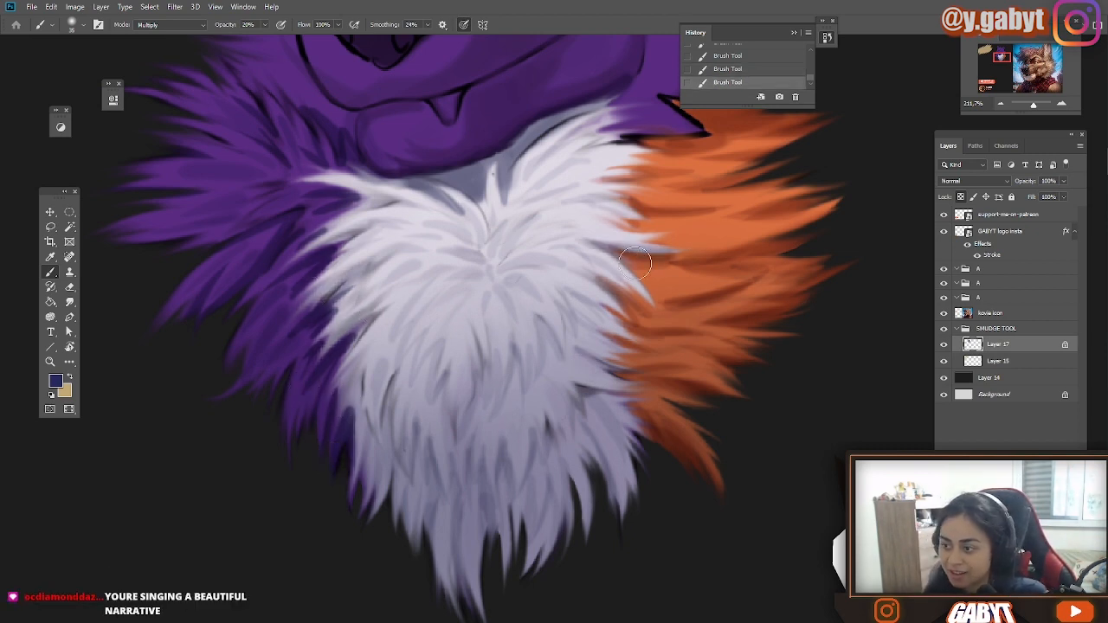
key("ctrl+z")
left_click_drag(544, 231, 512, 270)
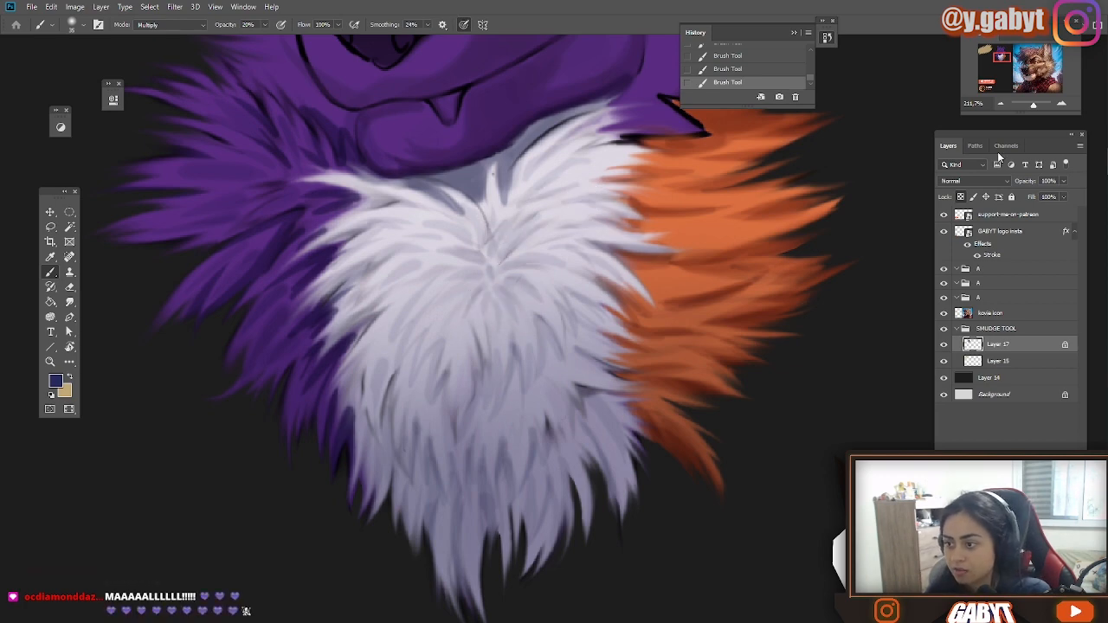
left_click_drag(1030, 104, 1034, 106)
left_click_drag(313, 431, 321, 346)
key("ctrl+z")
left_click_drag(316, 299, 323, 398)
Step: Set the brush's blending mode to Color Dodge and paint light lavender highlights on the white chest and orange fur
left_click(169, 25)
left_click(178, 132)
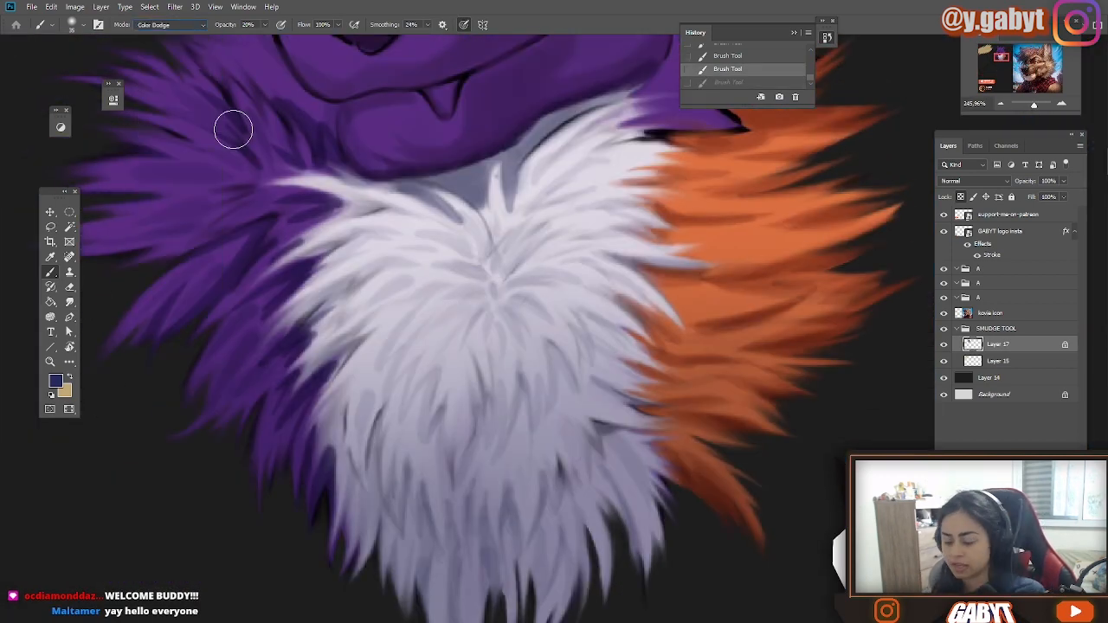
left_click_drag(590, 293, 575, 324)
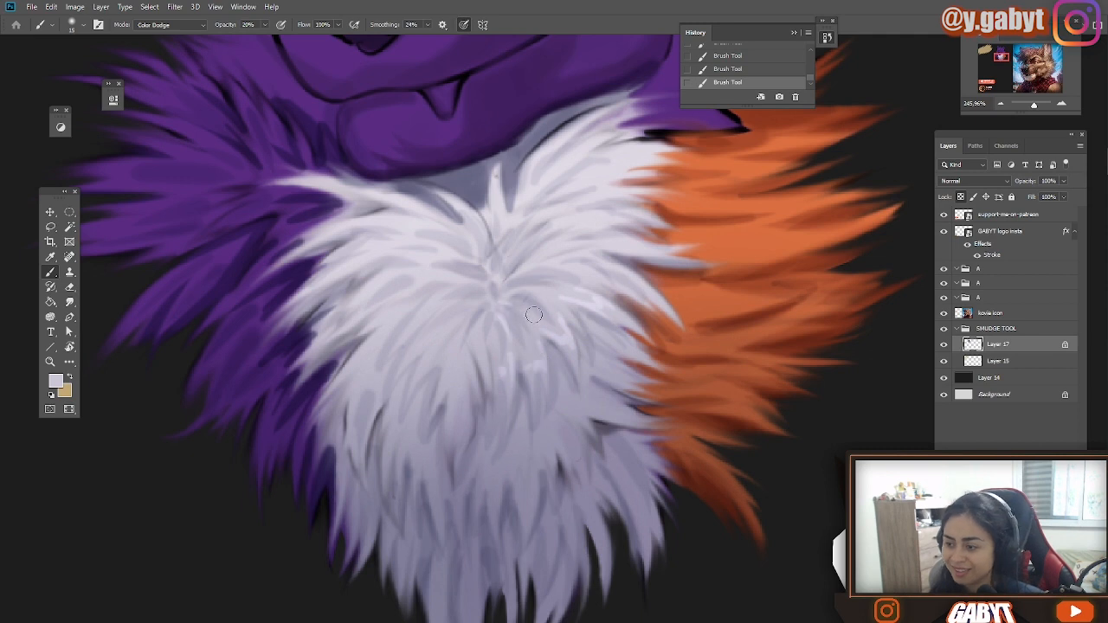
key("ctrl+z")
left_click_drag(500, 277, 543, 220)
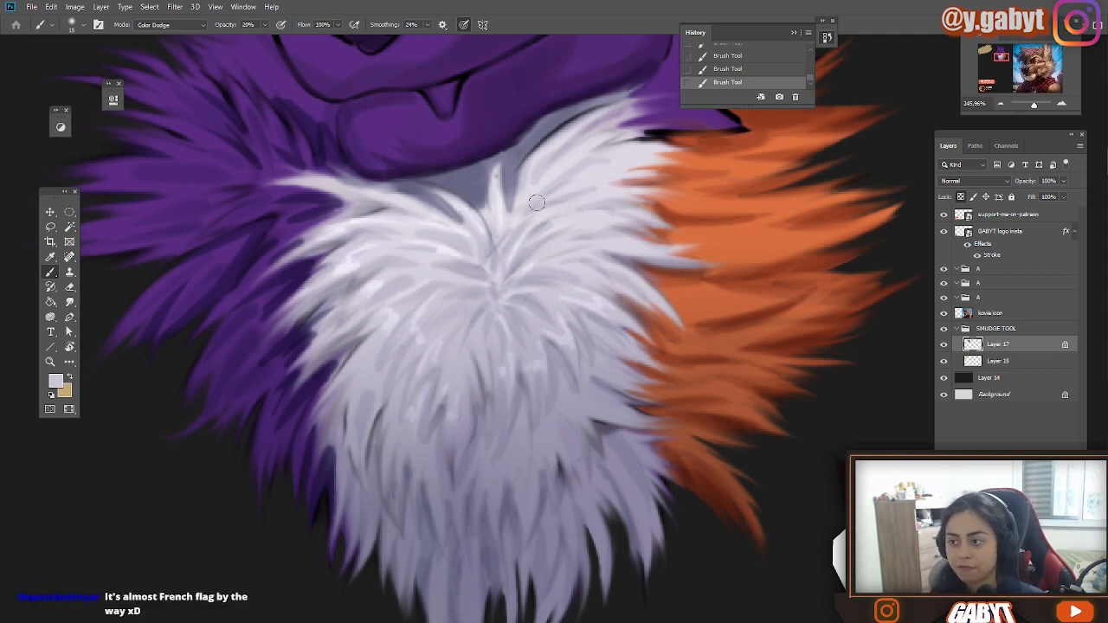
left_click_drag(445, 235, 343, 289)
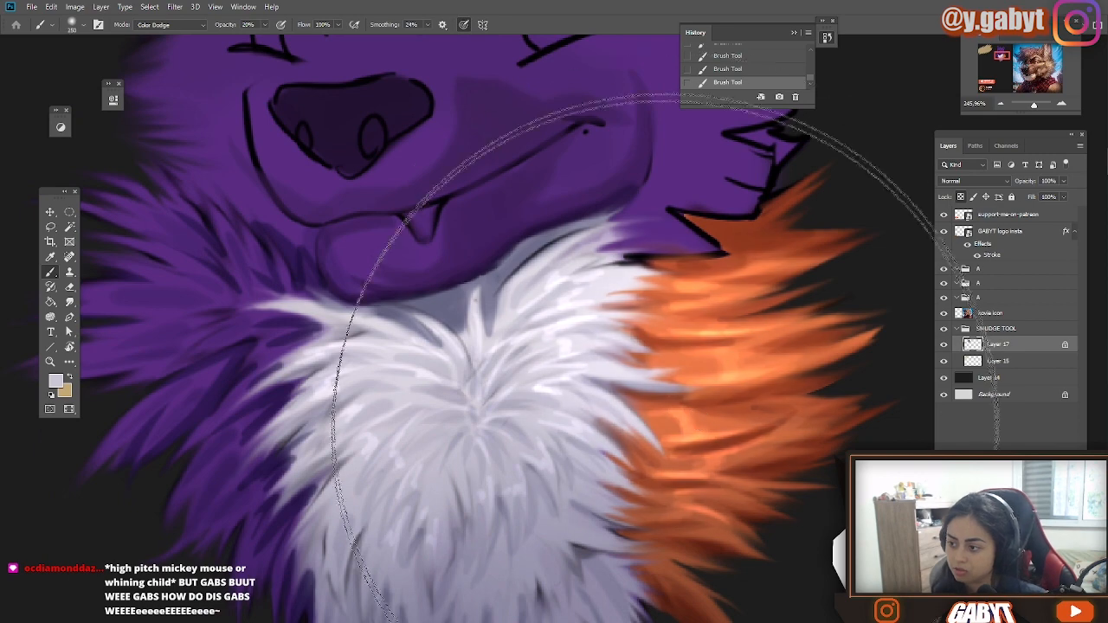
Step: Paint thin Color Dodge highlights on the purple neck tufts, chin and cheek with a smaller brush at 100% opacity
key("bracketleft")
key("bracketleft")
key("bracketleft")
key("bracketleft")
key("bracketleft")
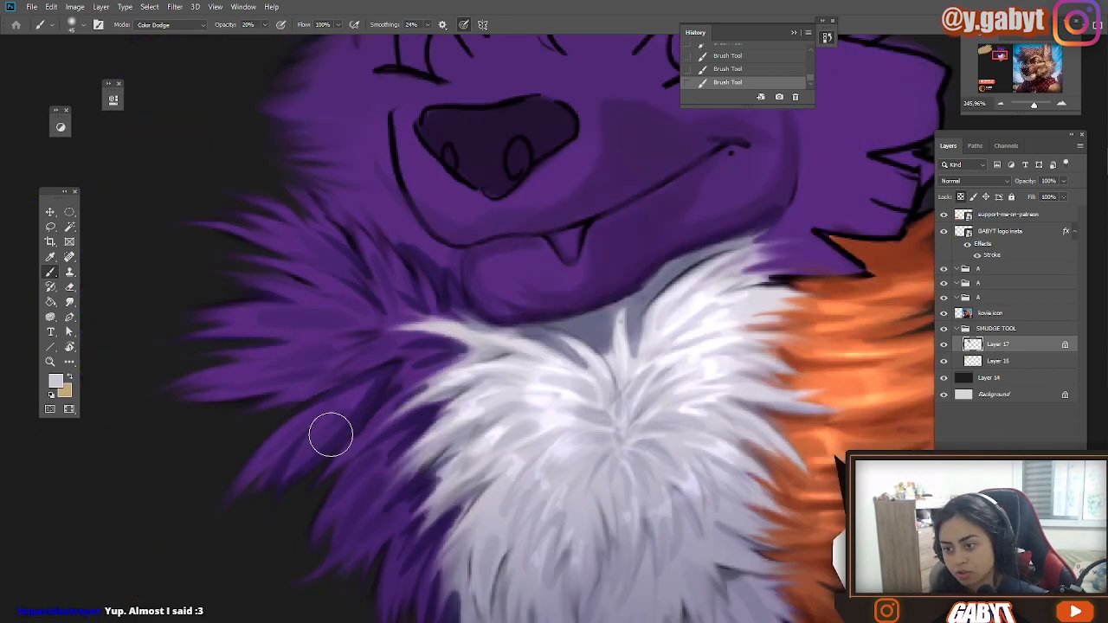
key("ctrl+z")
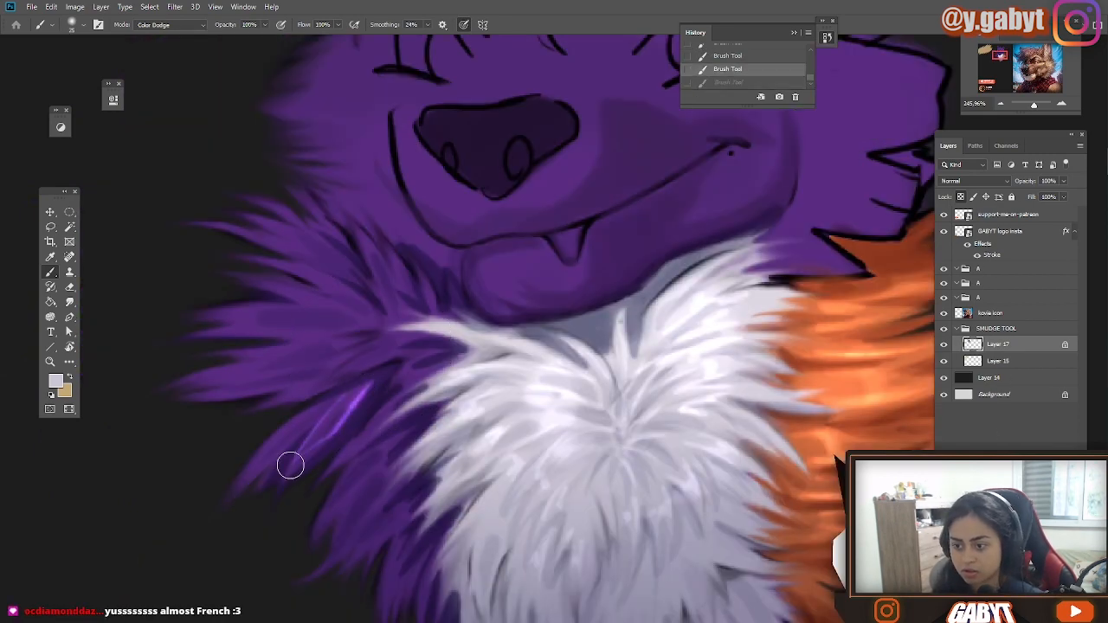
left_click_drag(290, 465, 295, 396)
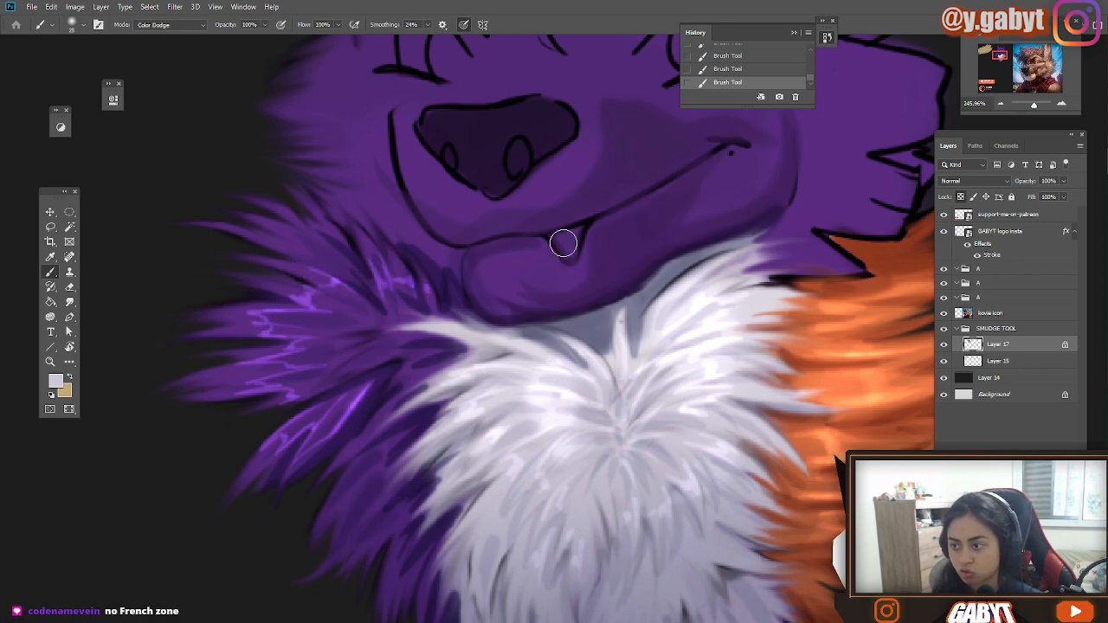
left_click_drag(604, 288, 664, 295)
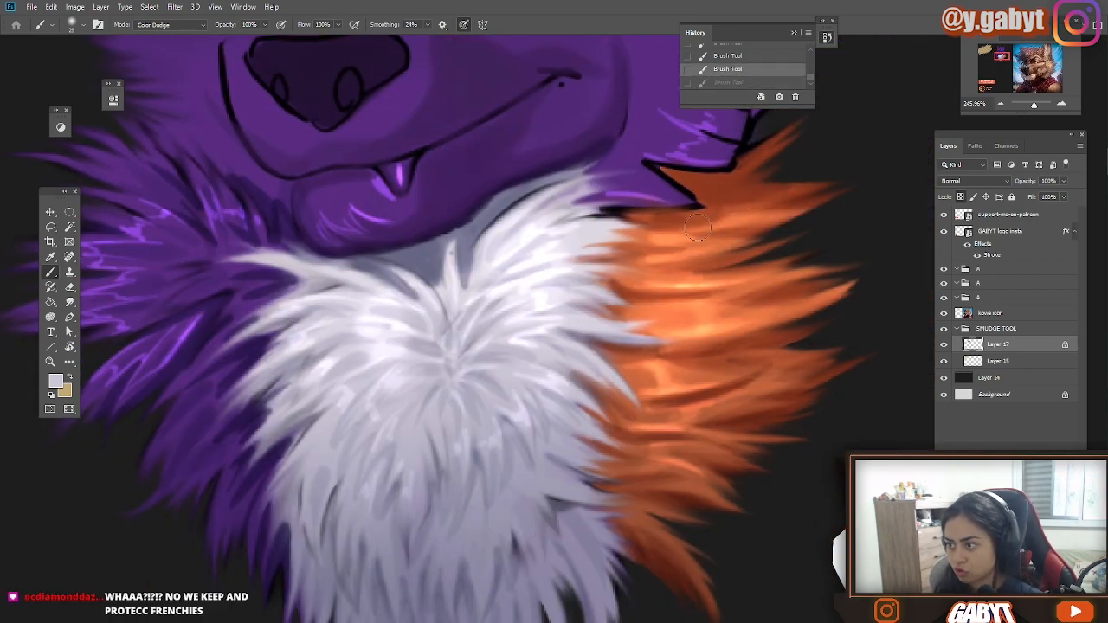
Step: Add thin bright highlight strands to the orange fur and the purple tufts beside the white chest
left_click_drag(644, 295, 790, 275)
left_click_drag(682, 338, 794, 305)
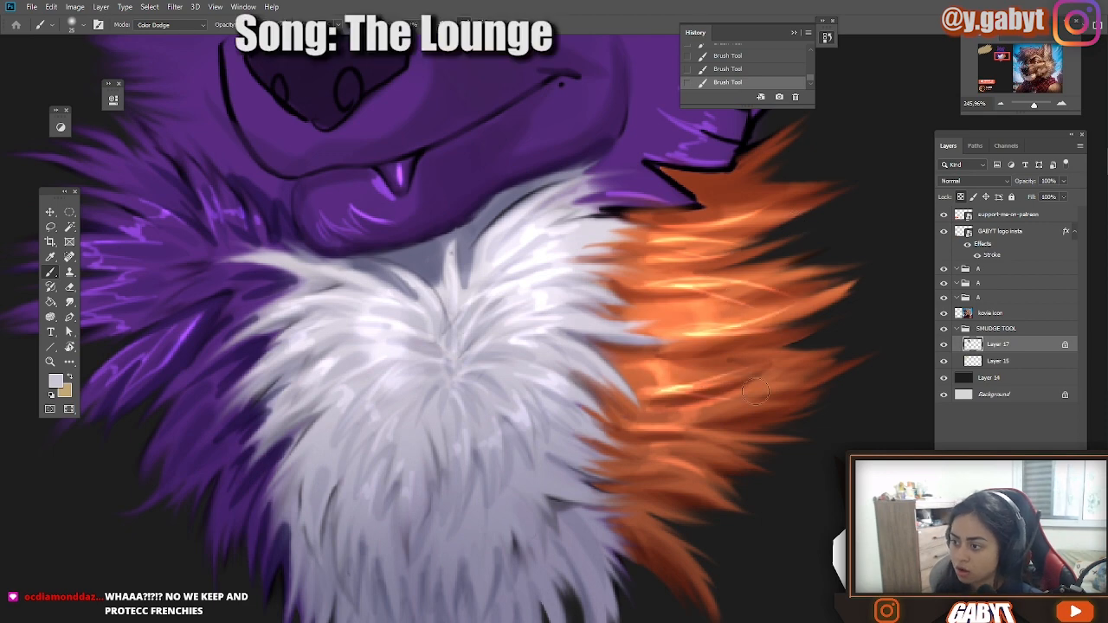
left_click_drag(818, 419, 900, 355)
key("ctrl+z")
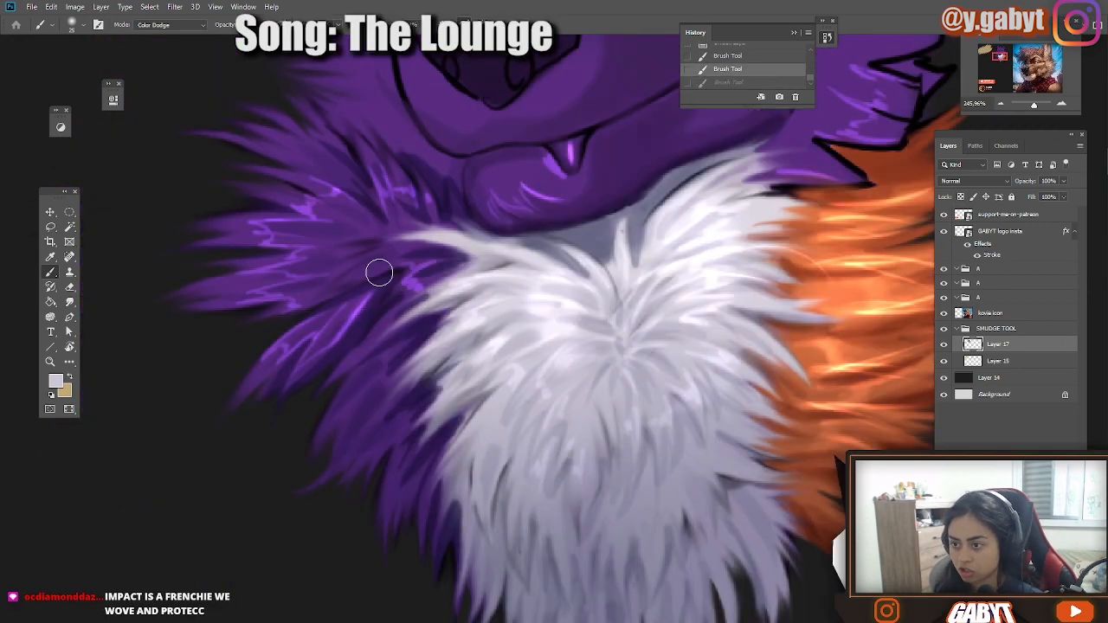
left_click_drag(365, 361, 371, 497)
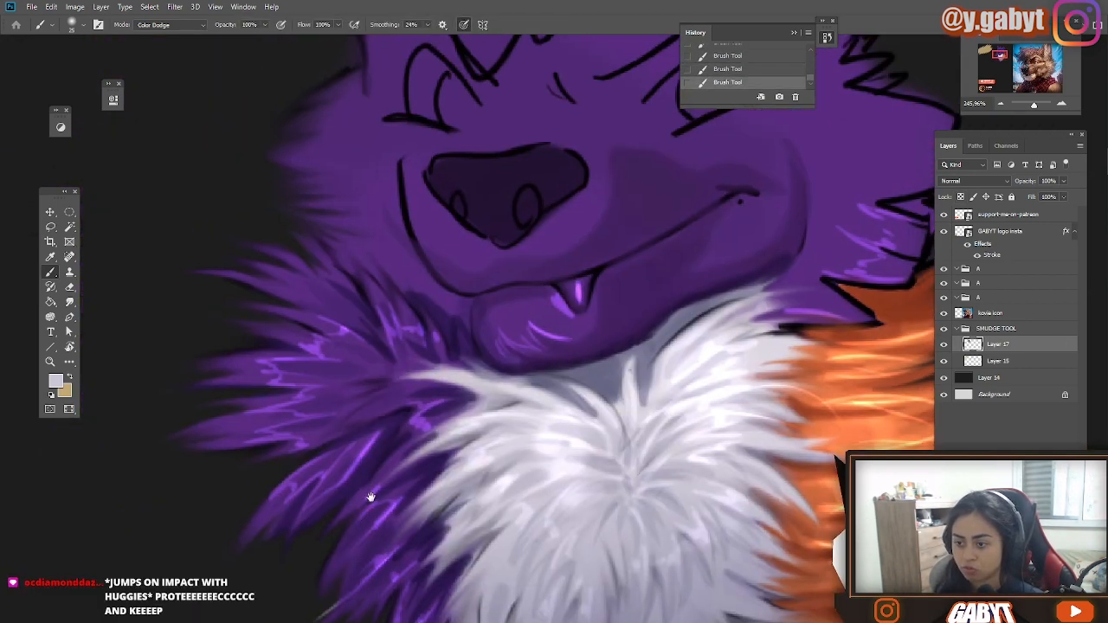
Step: Set the brush's blending mode back to Normal and paint the fang with a sampled light tone
left_click_drag(565, 320, 575, 391)
left_click(508, 305, "alt")
left_click(549, 276, "alt")
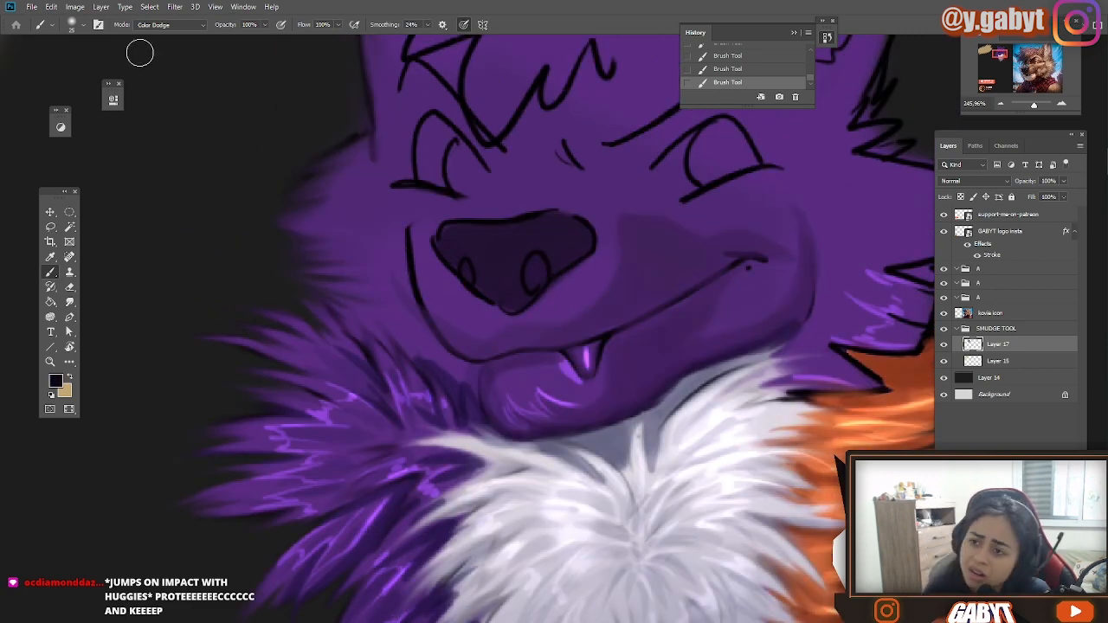
left_click(160, 25)
left_click(149, 36)
key("ctrl+z")
left_click(416, 274, "alt")
mouse_move(472, 253)
left_mouse_down()
mouse_move(472, 281)
mouse_move(533, 274)
left_mouse_up()
left_click_drag(545, 456, 535, 388)
left_click(597, 416, "alt")
mouse_move(571, 282)
left_mouse_down()
mouse_move(577, 309)
mouse_move(584, 285)
left_mouse_up()
left_click_drag(1034, 105, 1029, 103)
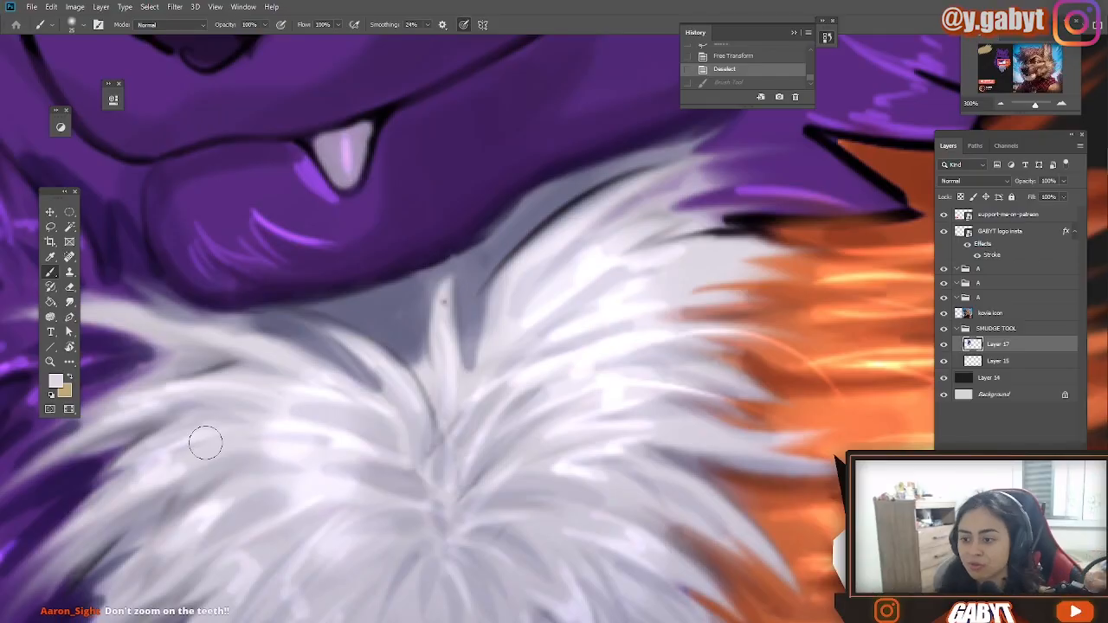
Step: Smudge the small white tuft at the chest's top centre into thin pointed strands reaching up towards the chin
key("r")
left_click_drag(448, 346, 461, 254)
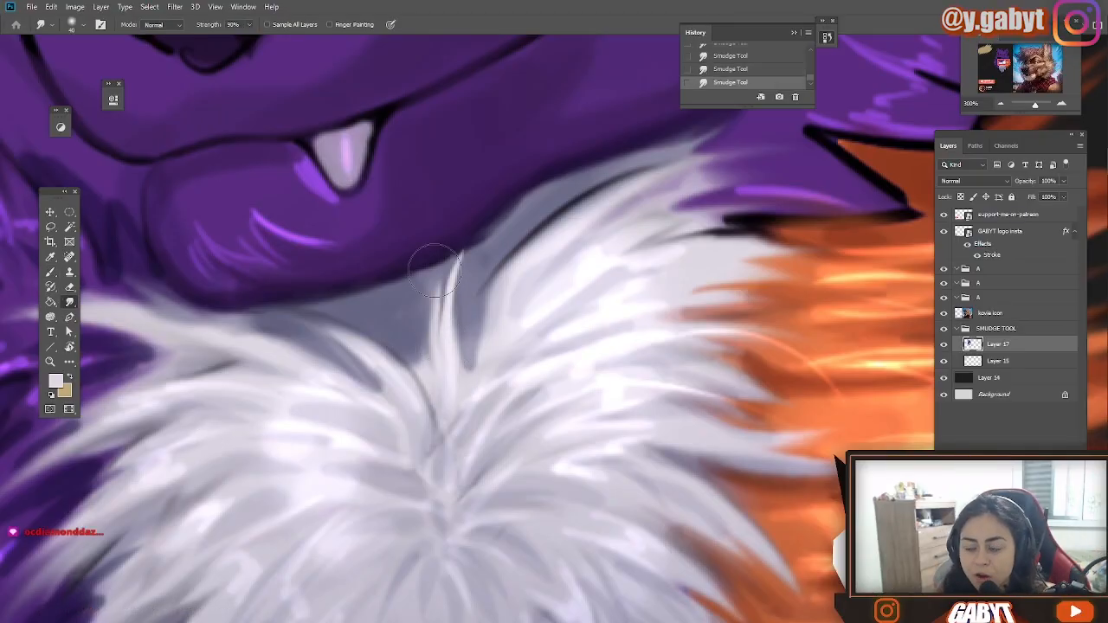
left_click_drag(433, 371, 419, 322)
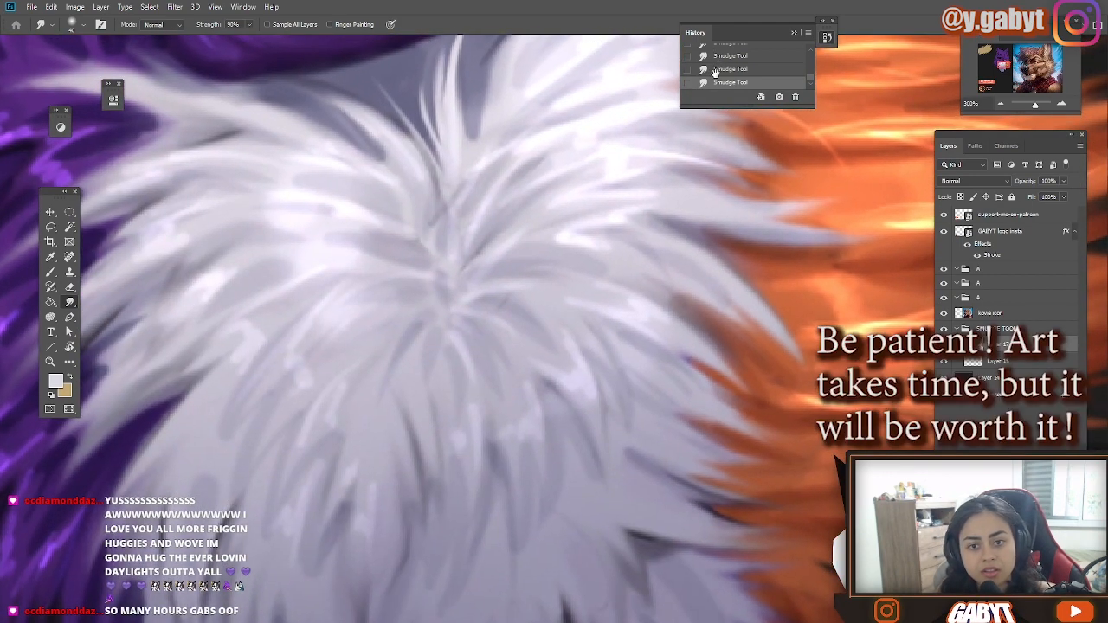
left_click_drag(673, 73, 621, 289)
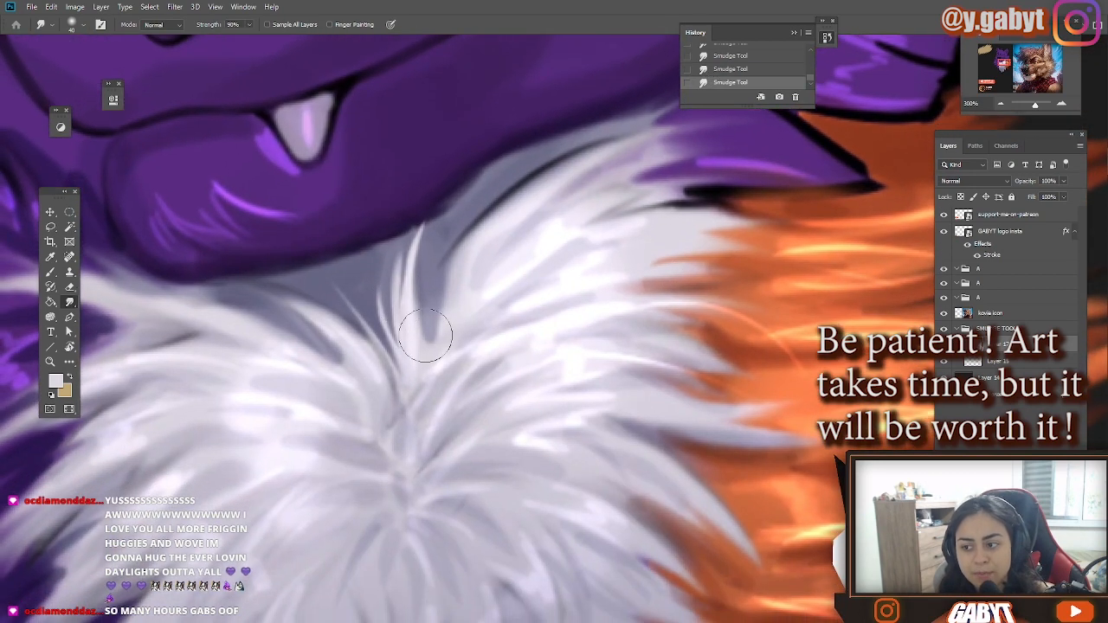
left_click_drag(414, 342, 419, 265)
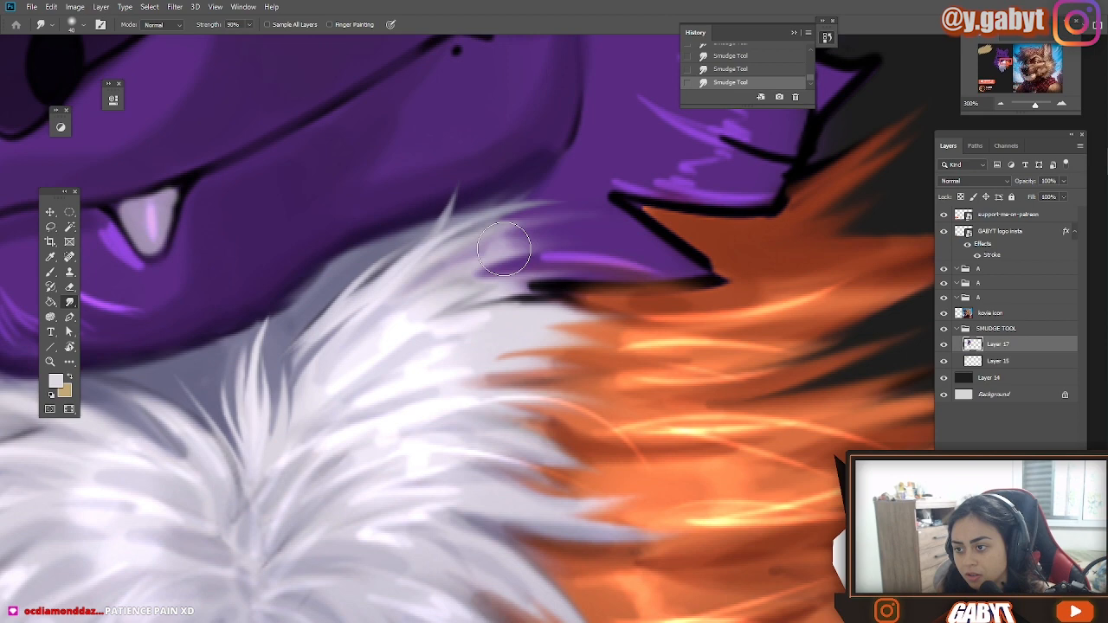
Step: Smudge the upper-right white chest fur and the adjoining purple tuft into fine strands overlapping the jaw and orange fur
left_click_drag(450, 279, 496, 251)
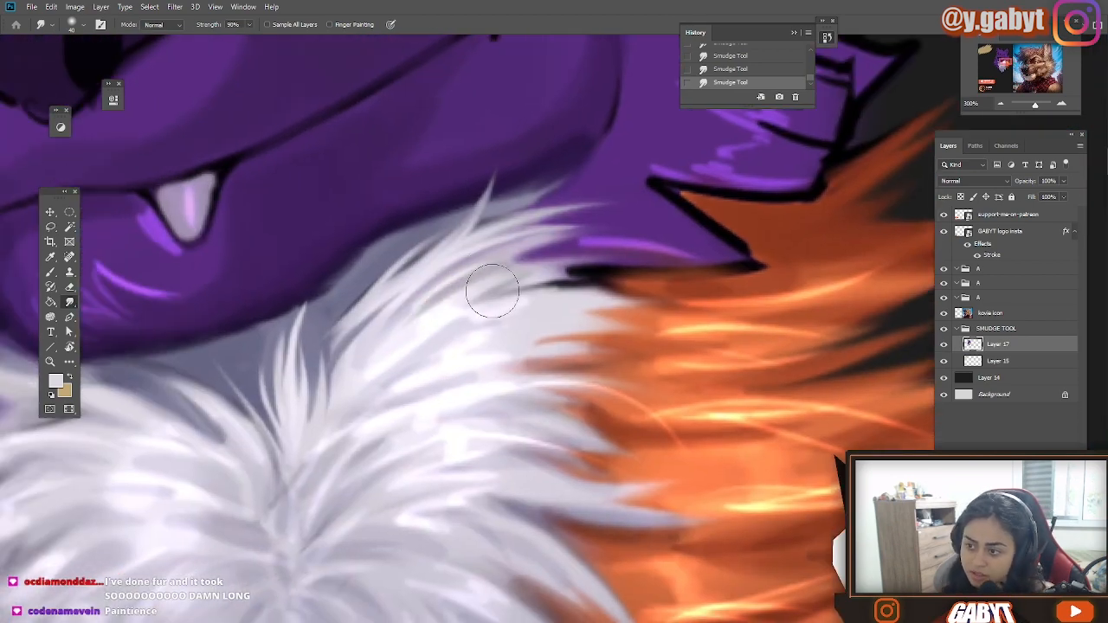
left_click_drag(495, 285, 610, 231)
left_click_drag(684, 218, 746, 254)
left_click_drag(636, 263, 746, 257)
left_click_drag(706, 186, 578, 291)
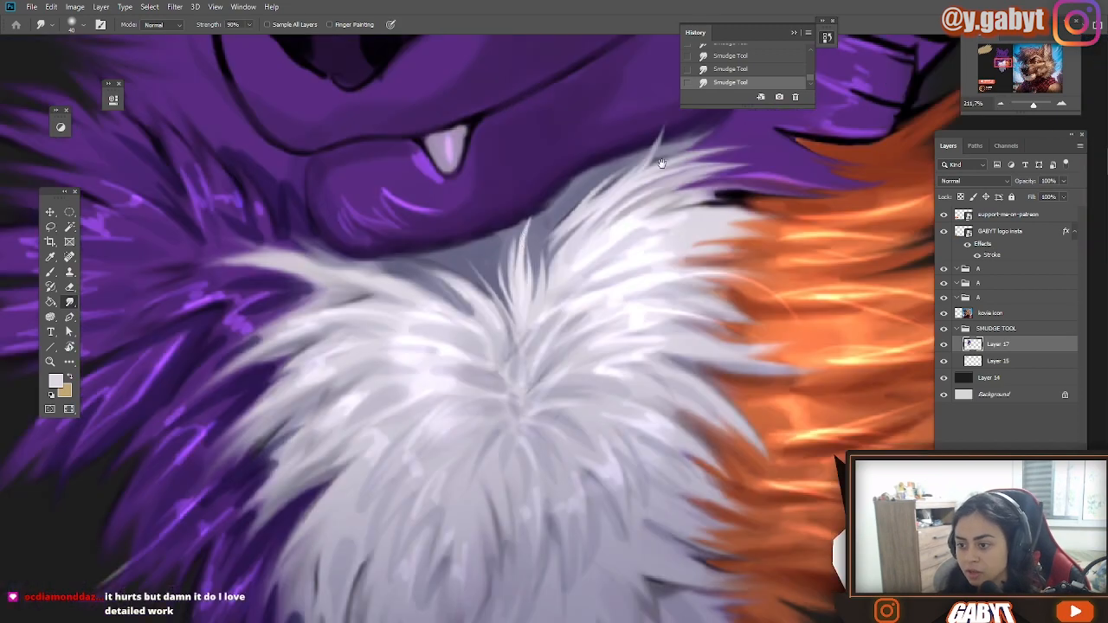
Step: Smudge the white fur below the chin, left of the central tuft, into thin strands curving out from the chest centre
left_click_drag(579, 216, 546, 251)
left_click_drag(492, 314, 457, 262)
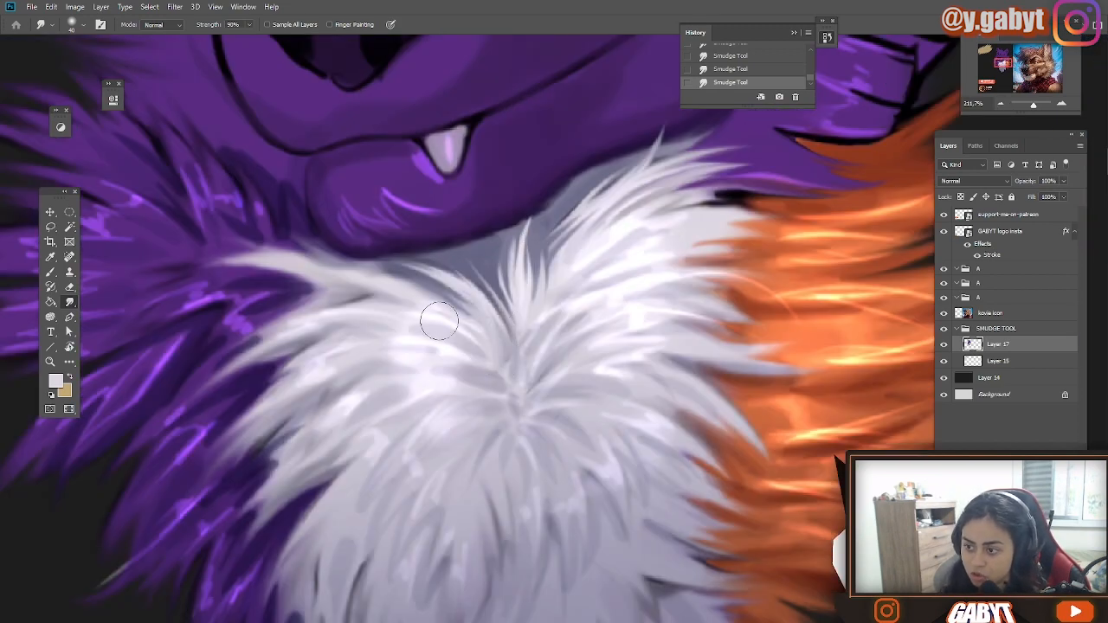
mouse_move(414, 293)
left_mouse_down()
mouse_move(348, 273)
mouse_move(407, 290)
mouse_move(343, 282)
mouse_move(413, 293)
mouse_move(308, 332)
left_mouse_up()
key("ctrl+z")
left_click_drag(419, 324, 303, 324)
left_click_drag(235, 353, 252, 347)
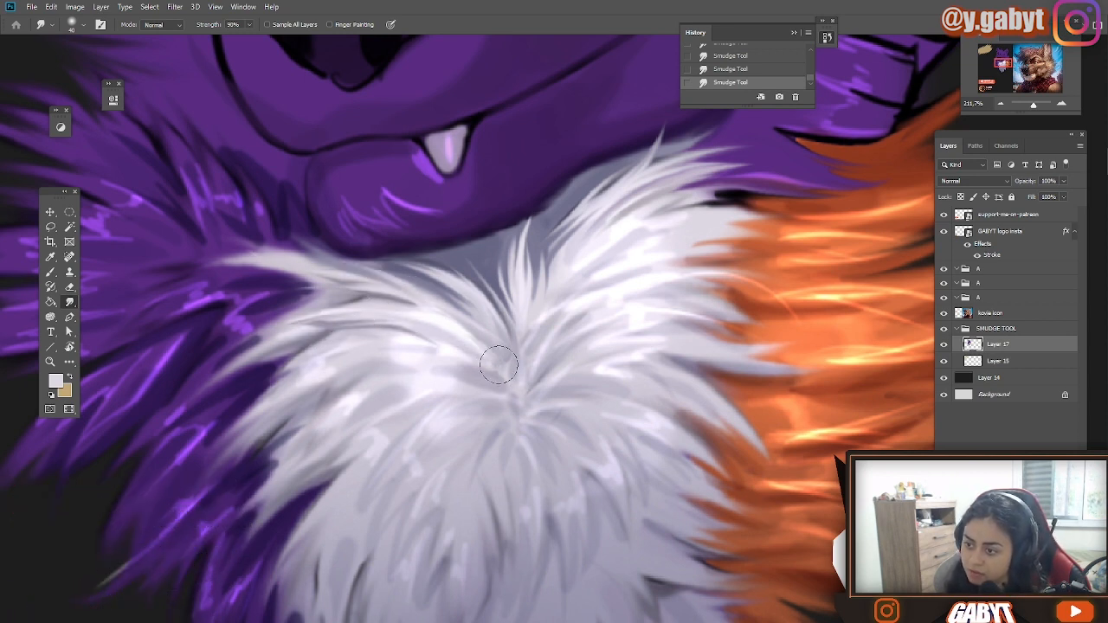
left_click_drag(498, 366, 427, 332)
left_click_drag(523, 338, 455, 362)
left_click_drag(528, 333, 469, 341)
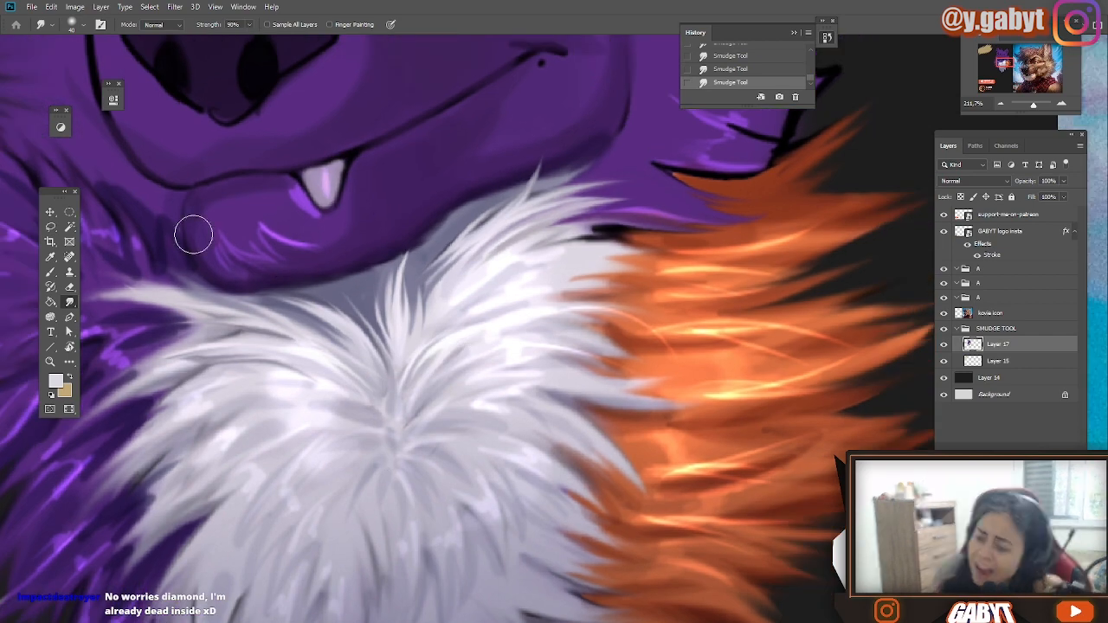
Step: Smudge the chin highlights and the chest's upper-left edge into finer strands, undoing the strokes that do not fit
left_click_drag(321, 369, 408, 265)
key("ctrl+z")
mouse_move(325, 226)
left_mouse_down()
mouse_move(380, 229)
mouse_move(486, 286)
left_mouse_up()
left_click(1064, 103)
mouse_move(411, 253)
left_mouse_down()
mouse_move(476, 268)
mouse_move(496, 289)
left_mouse_up()
key("ctrl+z")
mouse_move(329, 280)
left_mouse_down()
mouse_move(437, 292)
mouse_move(493, 316)
left_mouse_up()
mouse_move(433, 290)
left_mouse_down()
mouse_move(265, 376)
mouse_move(367, 291)
left_mouse_up()
left_click_drag(254, 388, 323, 306)
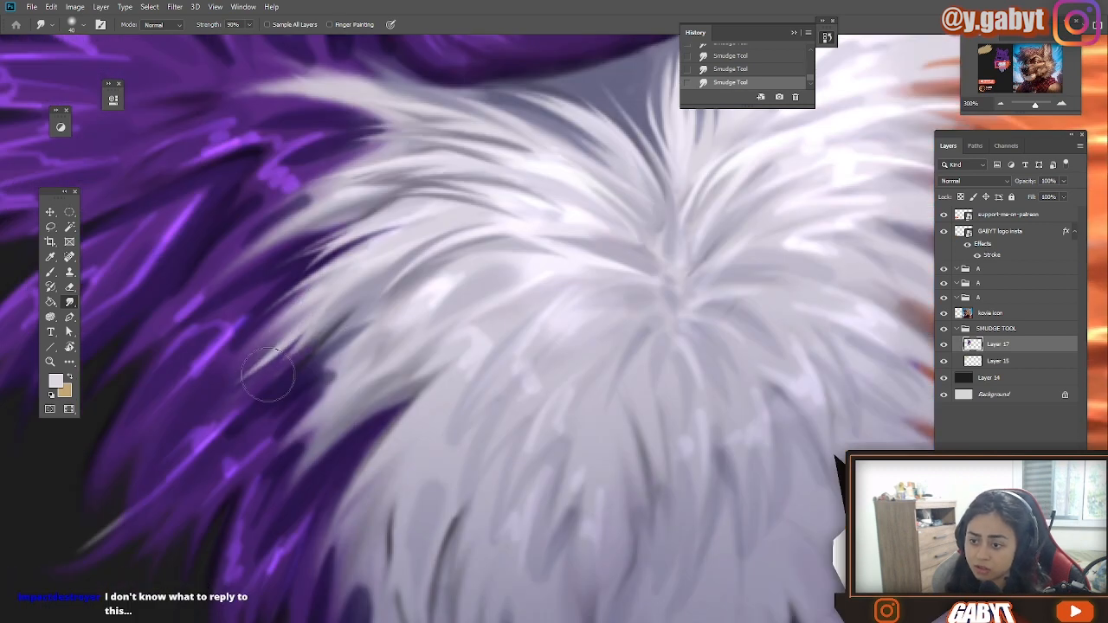
Step: Split the chest's left white tips over the purple fur and smudge the strands around the chest centre
mouse_move(268, 374)
left_mouse_down()
mouse_move(302, 366)
mouse_move(291, 364)
mouse_move(322, 327)
left_mouse_up()
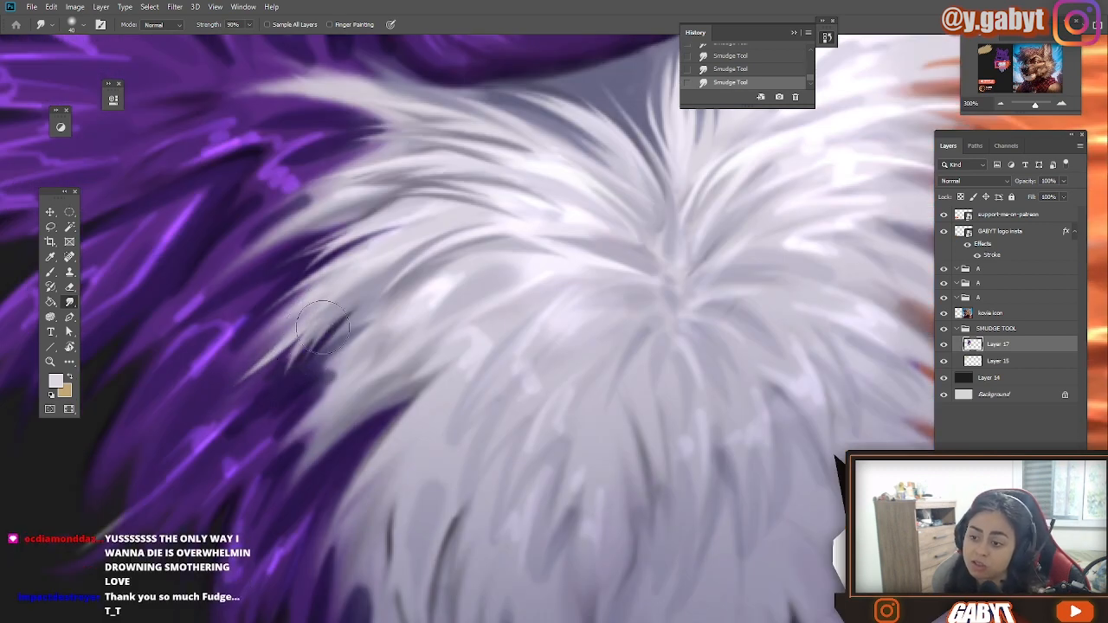
key("ctrl+z")
left_click_drag(422, 303, 537, 257)
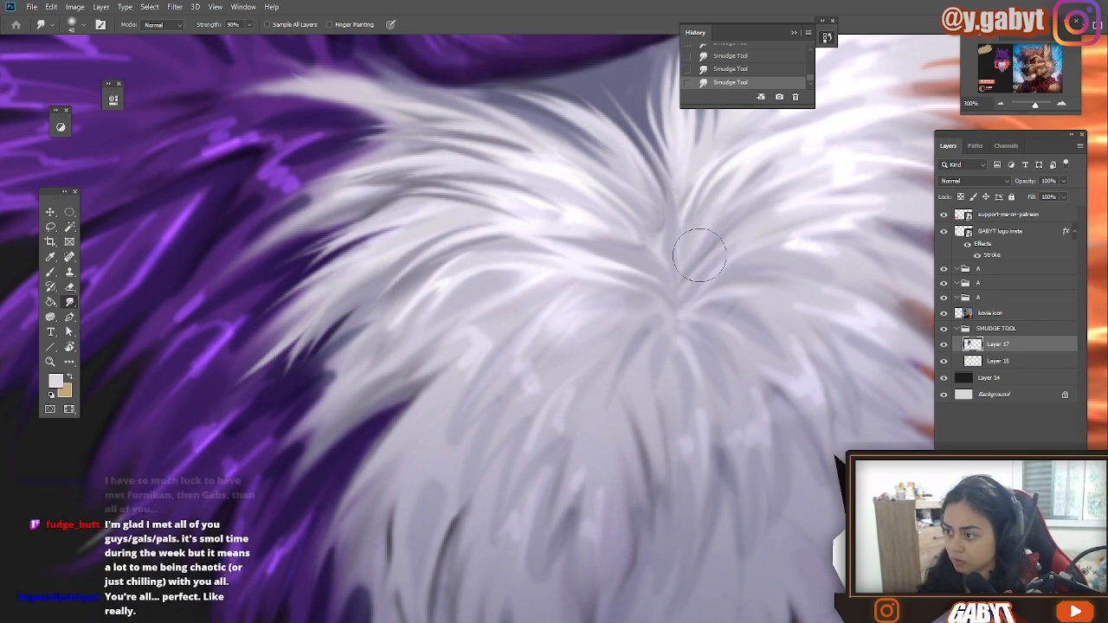
left_click_drag(773, 184, 639, 259)
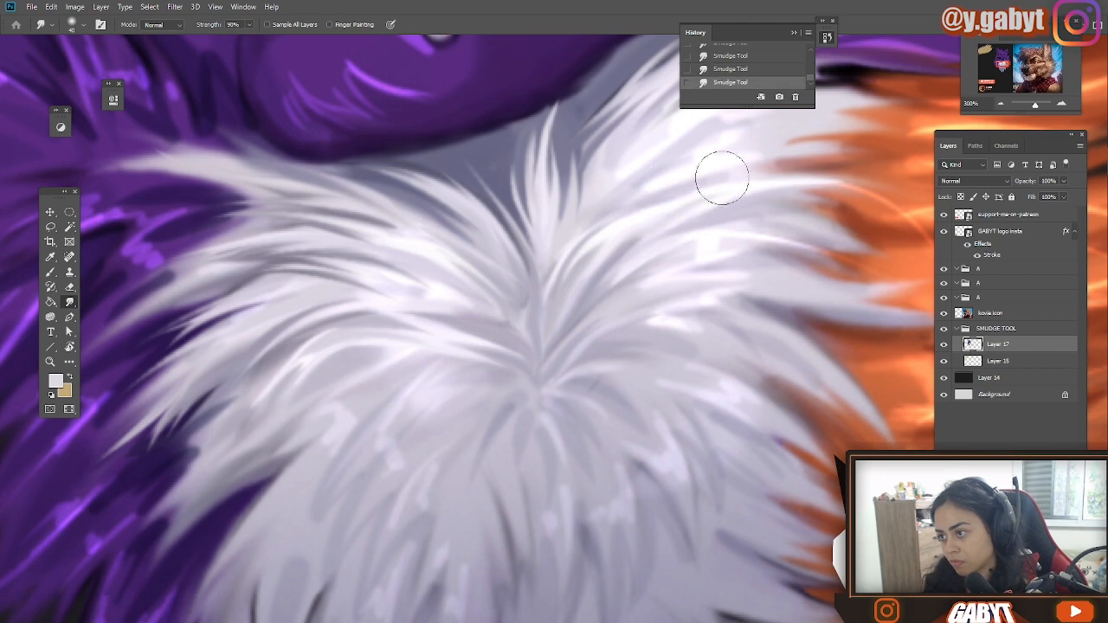
Step: Duplicate Layer 17 and hide the original, leaving the copy active for further smudging
left_click_drag(730, 147, 748, 190)
scroll(791, 68, "up", 10)
left_click(791, 69)
scroll(791, 71, "down", 10)
left_click(788, 82)
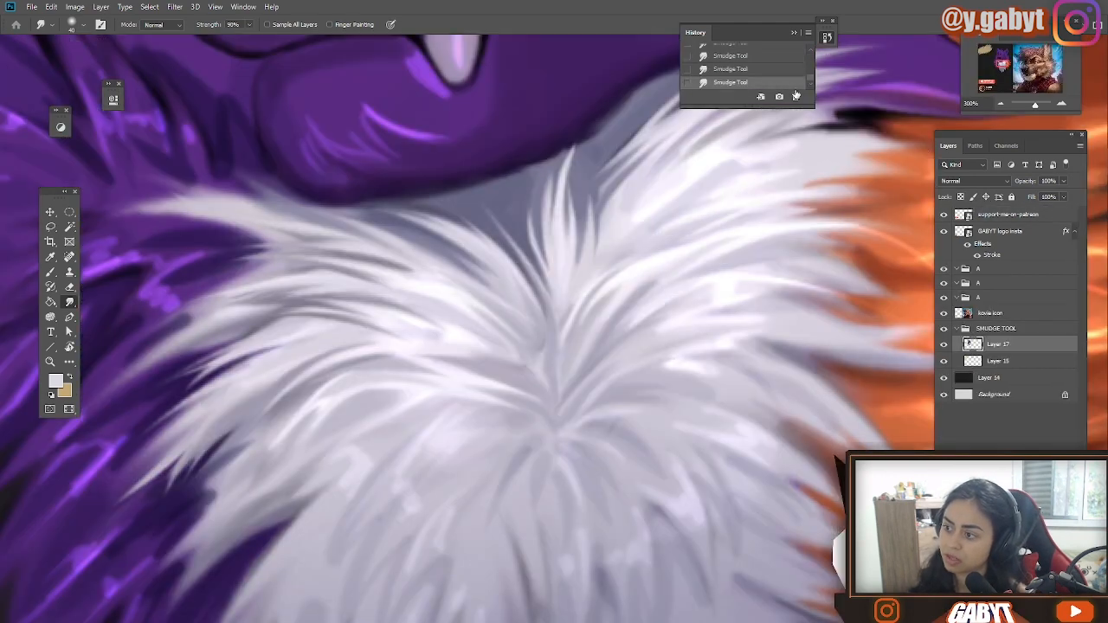
key("ctrl+j")
left_click(943, 361)
Step: Smudge the white strands along the chest's upper-right edge outward over the orange fur, redoing unsatisfactory strokes
left_click_drag(701, 290, 554, 297)
left_click_drag(636, 303, 722, 290)
key("ctrl+z")
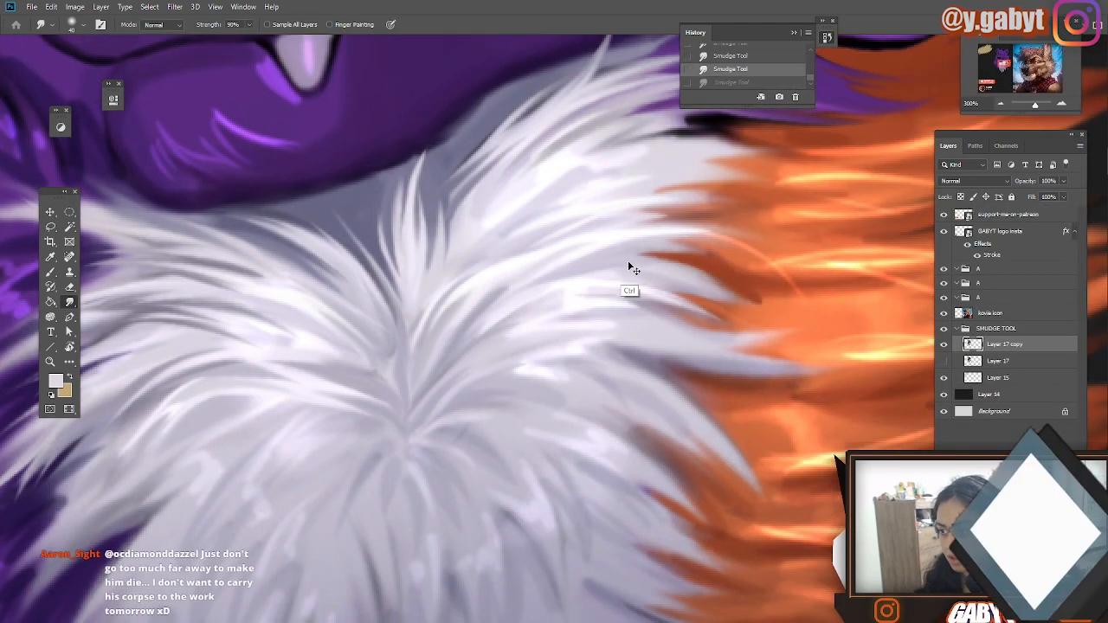
left_click_drag(631, 270, 740, 287)
key("ctrl+z")
left_click_drag(699, 362, 788, 385)
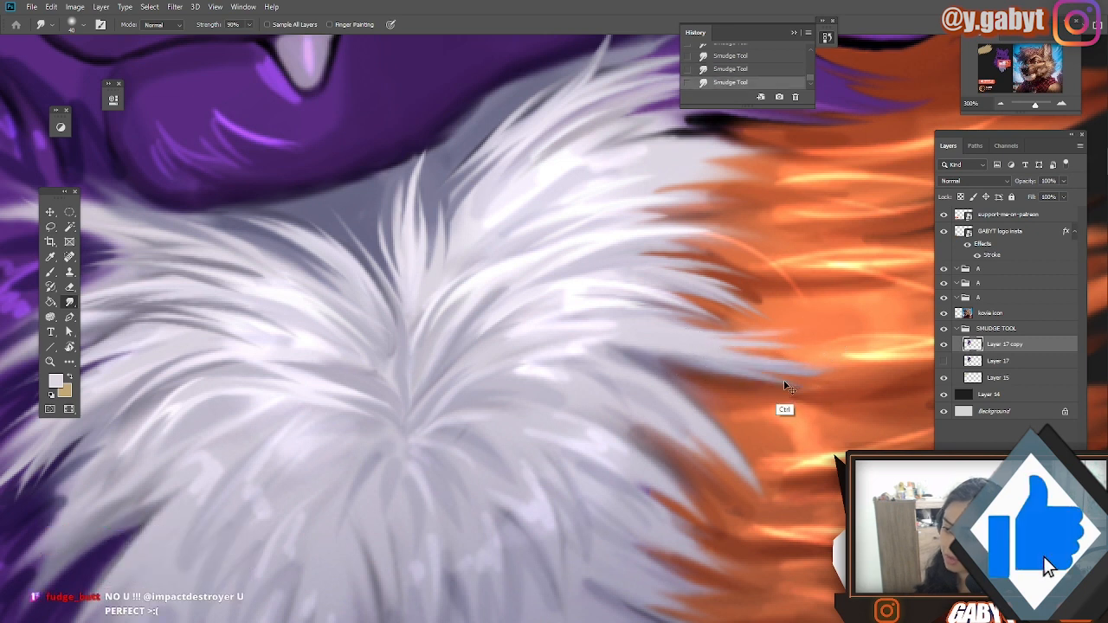
key("ctrl+z")
mouse_move(651, 338)
left_mouse_down()
mouse_move(760, 344)
mouse_move(766, 368)
left_mouse_up()
key("ctrl+z")
key("ctrl+shift+z")
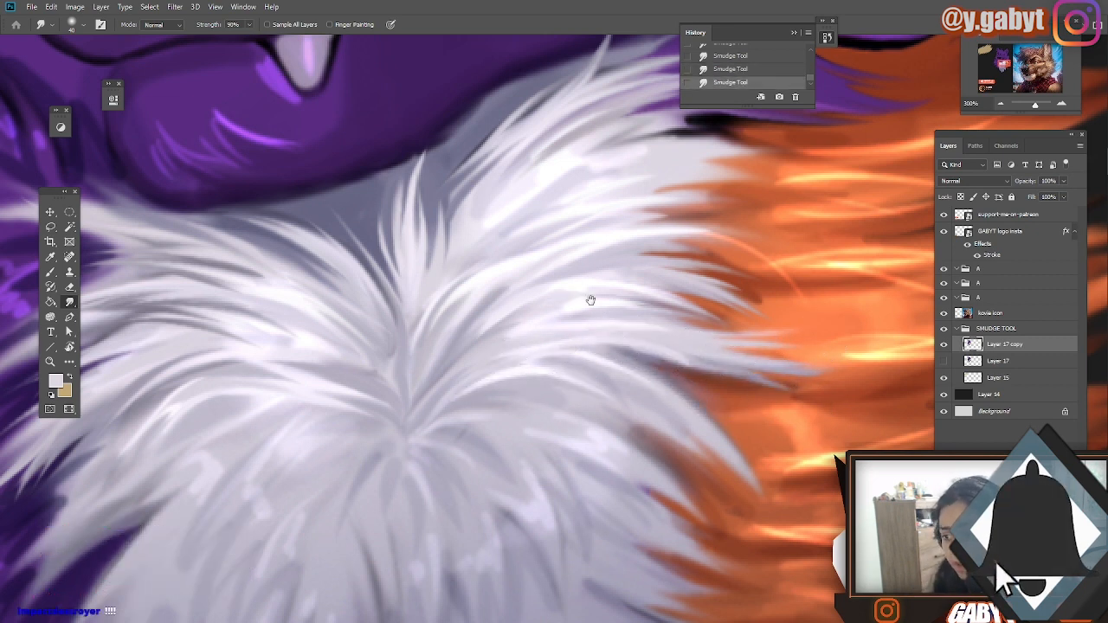
Step: Undo the last few smudge strokes and rework the white strands from the chest centre towards the right edge
left_click_drag(665, 440, 666, 302)
key("ctrl+z")
key("ctrl+z")
key("ctrl+z")
mouse_move(511, 319)
left_mouse_down()
mouse_move(536, 366)
mouse_move(537, 408)
mouse_move(525, 373)
left_mouse_up()
mouse_move(597, 303)
left_mouse_down()
mouse_move(684, 333)
mouse_move(813, 426)
left_mouse_up()
key("ctrl+z")
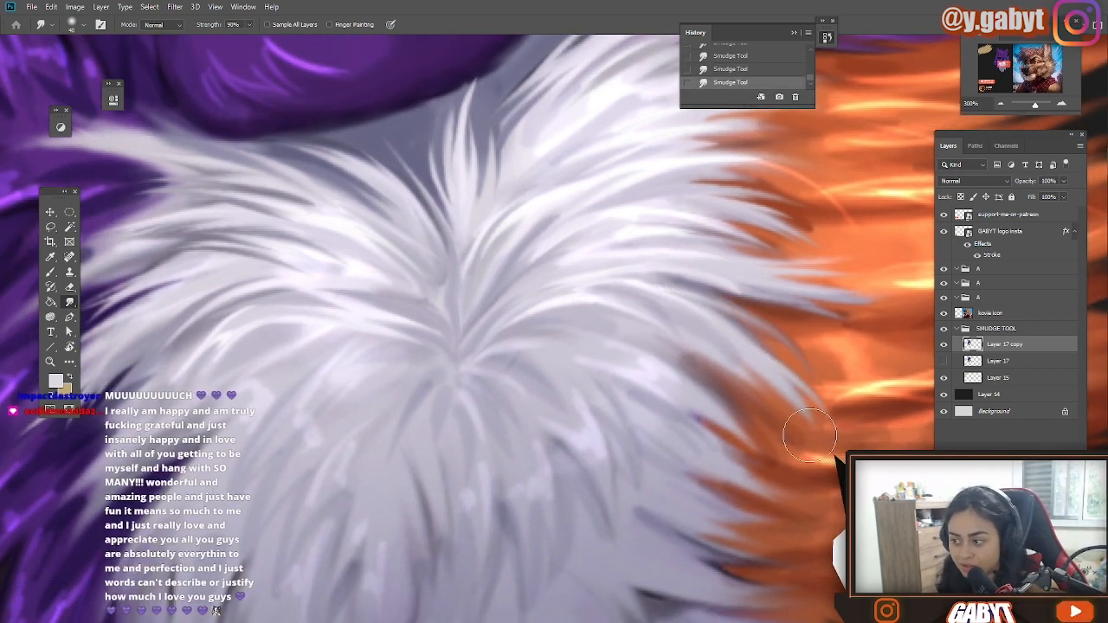
Step: Smudge the lower-right white chest tips into separate pointed strands over the orange fur
left_click_drag(700, 326, 797, 406)
key("ctrl+z")
left_click_drag(698, 372, 777, 452)
mouse_move(692, 395)
left_mouse_down()
mouse_move(775, 475)
mouse_move(745, 370)
left_mouse_up()
key("ctrl+z")
left_click_drag(713, 411, 803, 419)
mouse_move(739, 414)
left_mouse_down()
mouse_move(738, 352)
mouse_move(775, 386)
left_mouse_up()
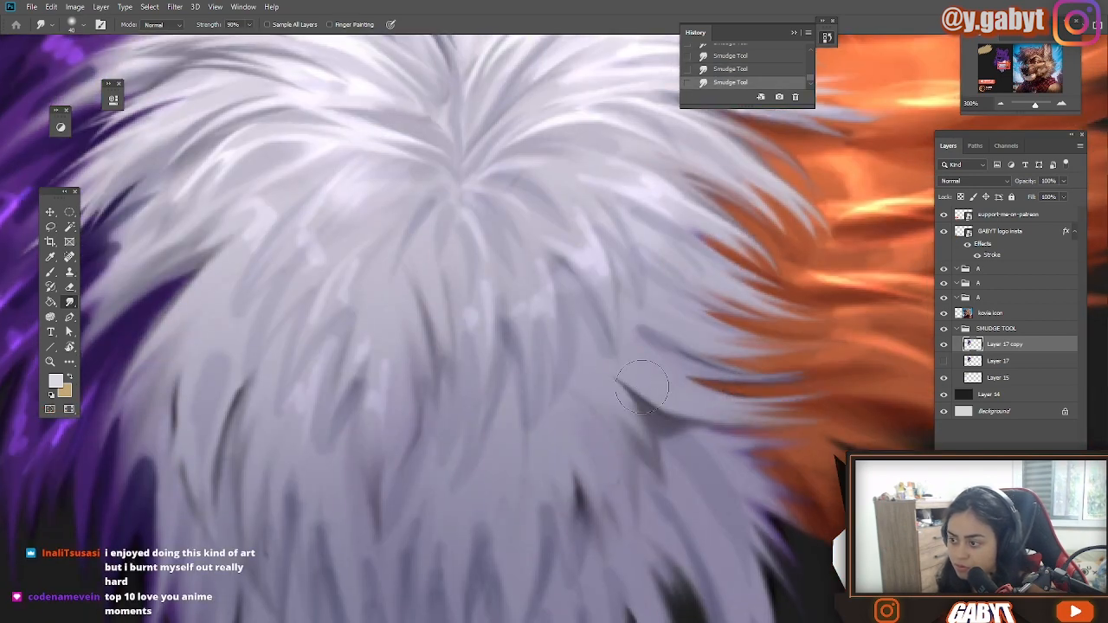
Step: Blend the dark shadow gaps in the lower-right white chest fur into thin downward strands
left_click_drag(641, 387, 725, 445)
left_click_drag(639, 413, 670, 471)
left_click_drag(628, 433, 651, 513)
mouse_move(578, 497)
left_mouse_down()
mouse_move(599, 568)
mouse_move(558, 436)
left_mouse_up()
key("ctrl+z")
left_click_drag(581, 538, 559, 440)
mouse_move(571, 502)
left_mouse_down()
mouse_move(561, 547)
mouse_move(560, 424)
left_mouse_up()
left_click_drag(517, 457, 554, 507)
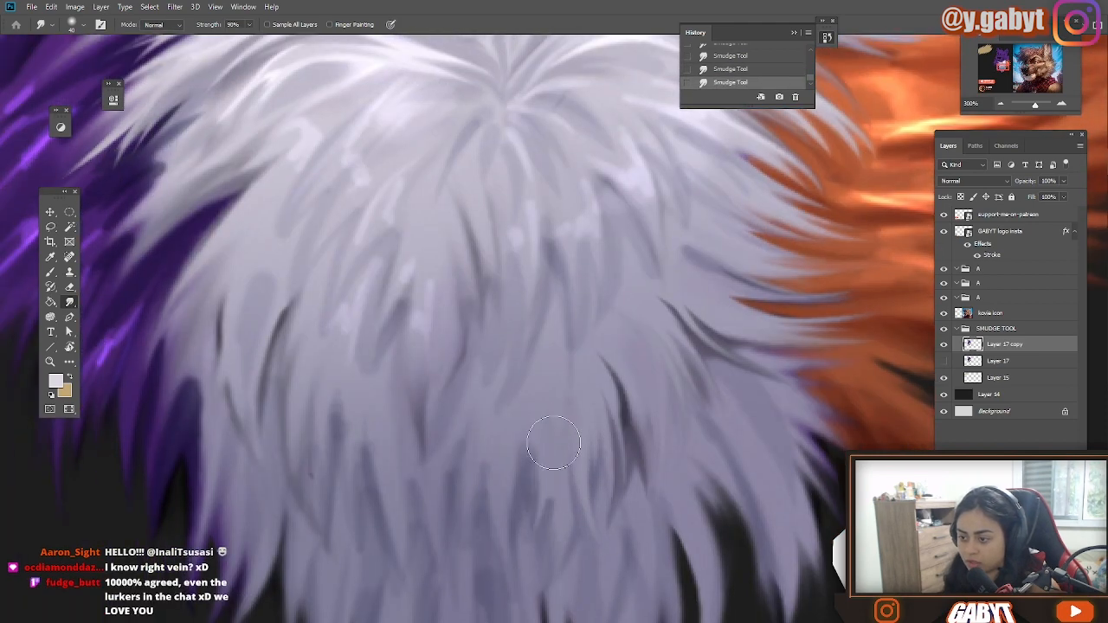
Step: Smudge short strands into the lower middle of the chest beside the dark shadow gaps, undoing misplaced strokes
left_click_drag(502, 549, 439, 567)
mouse_move(575, 485)
left_mouse_down()
mouse_move(558, 406)
mouse_move(578, 511)
left_mouse_up()
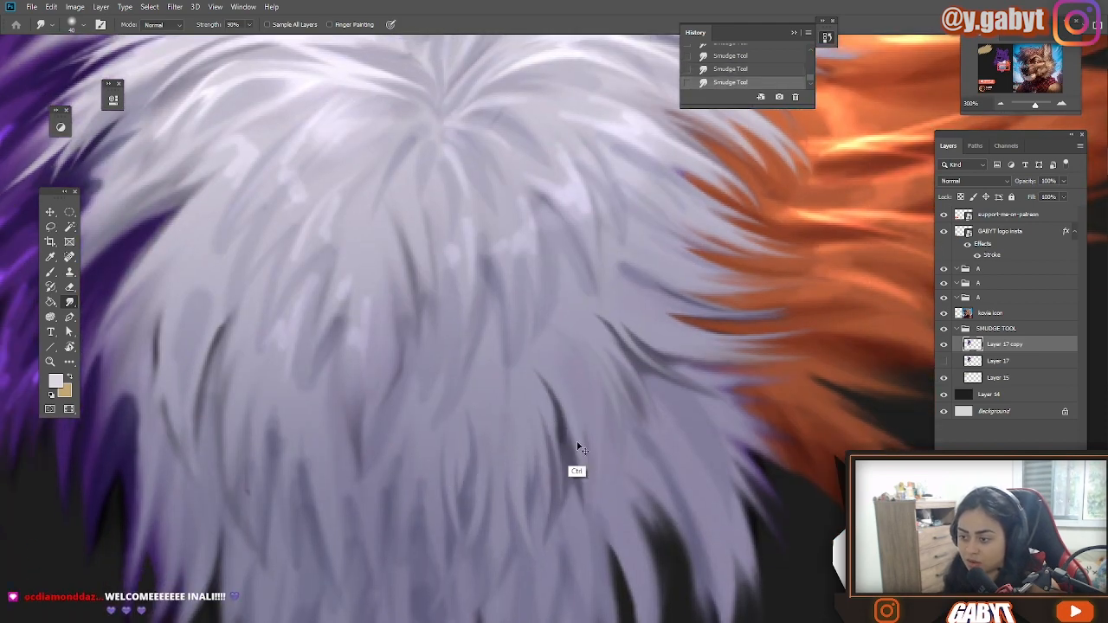
key("ctrl+z")
mouse_move(556, 411)
left_mouse_down()
mouse_move(586, 528)
mouse_move(666, 372)
left_mouse_up()
key("ctrl+z")
mouse_move(576, 363)
left_mouse_down()
mouse_move(576, 470)
mouse_move(561, 390)
left_mouse_up()
Step: Toggle the visibility of Layer 17 and its copy to compare the fur before and after smudging
left_click(943, 344)
left_click(944, 361)
left_click(944, 344)
mouse_move(744, 173)
left_mouse_down()
mouse_move(615, 438)
mouse_move(619, 312)
left_mouse_up()
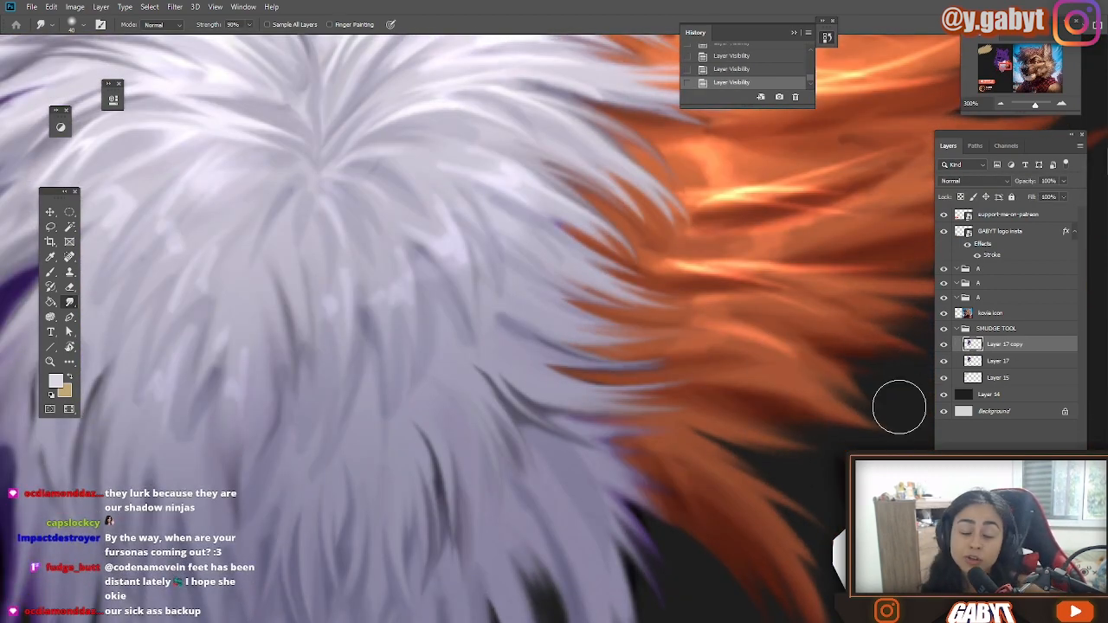
left_click(943, 344)
left_click(943, 344)
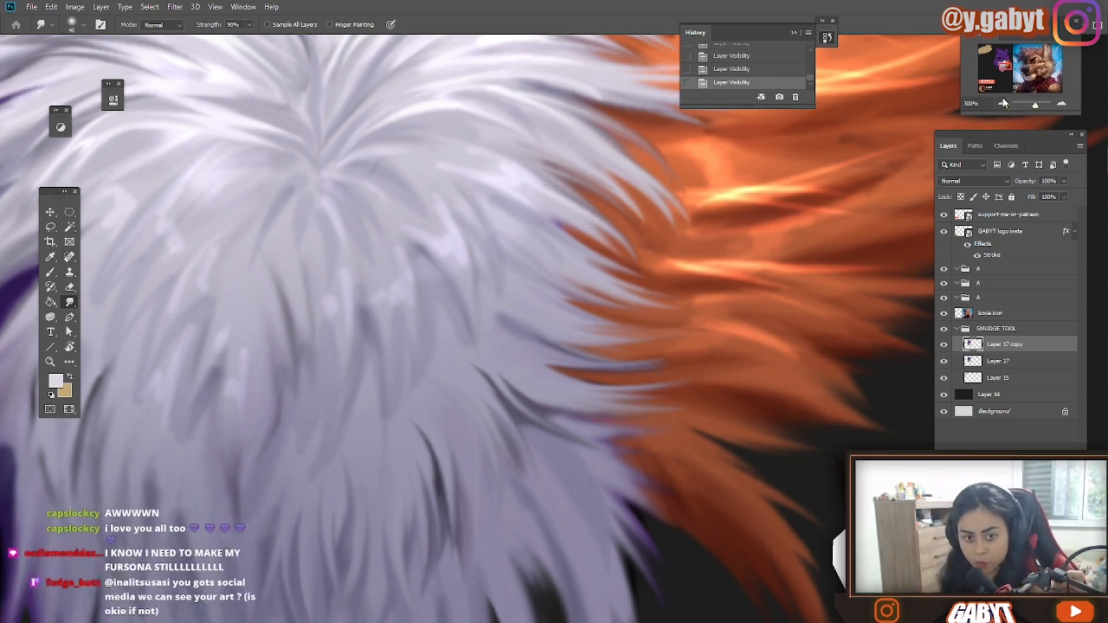
Step: Smudge the chest's lower-right lavender fur tips downward into thin points over the dark background
left_click_drag(507, 423, 577, 289)
left_click_drag(656, 418, 562, 346)
left_click_drag(592, 407, 613, 484)
left_click_drag(604, 381, 640, 488)
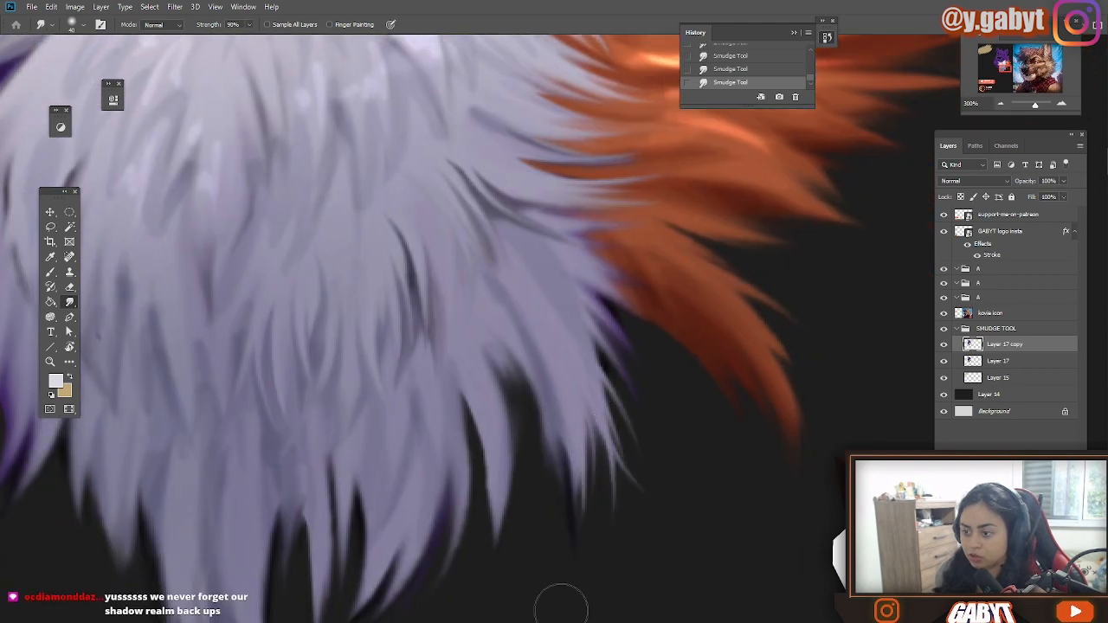
left_click_drag(535, 390, 563, 502)
left_click_drag(502, 359, 523, 483)
left_click_drag(497, 410, 491, 546)
left_click_drag(457, 452, 553, 306)
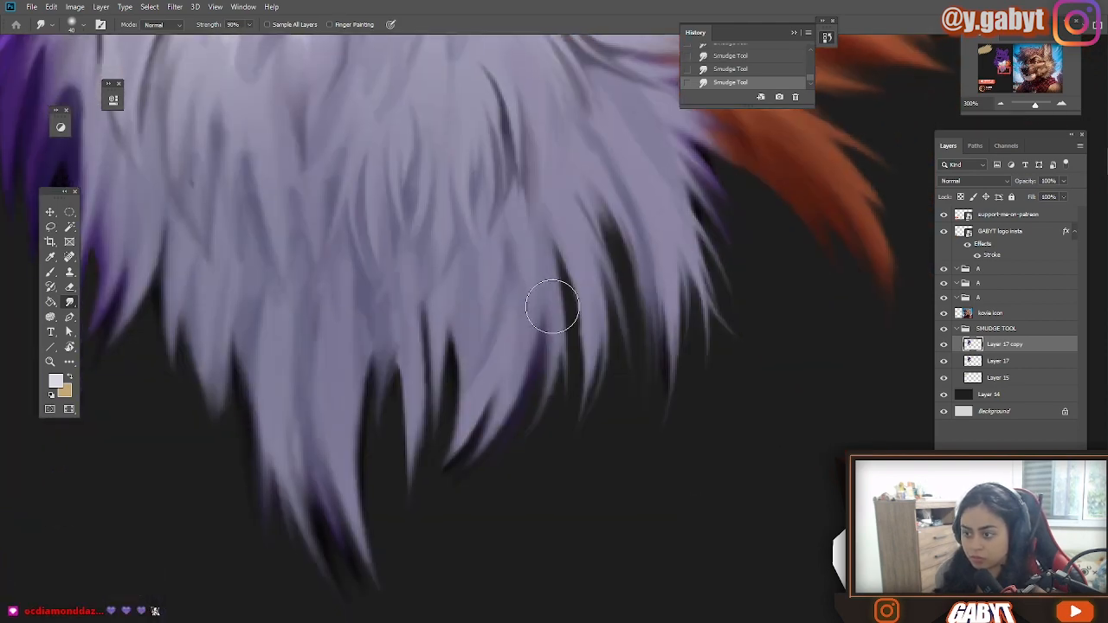
Step: Smudge the bottom-centre tips of the chest fur into narrow pointed strands, replacing one undone stroke
left_click_drag(398, 421, 402, 473)
key("ctrl+z")
left_click_drag(360, 424, 372, 573)
mouse_move(333, 469)
left_mouse_down()
mouse_move(425, 447)
mouse_move(450, 541)
left_mouse_up()
left_click_drag(403, 395, 467, 548)
Step: Hide the original Layer 17 and refine the lowest chest tuft with long downward smudge strokes
left_click(943, 361)
left_click_drag(409, 303, 449, 474)
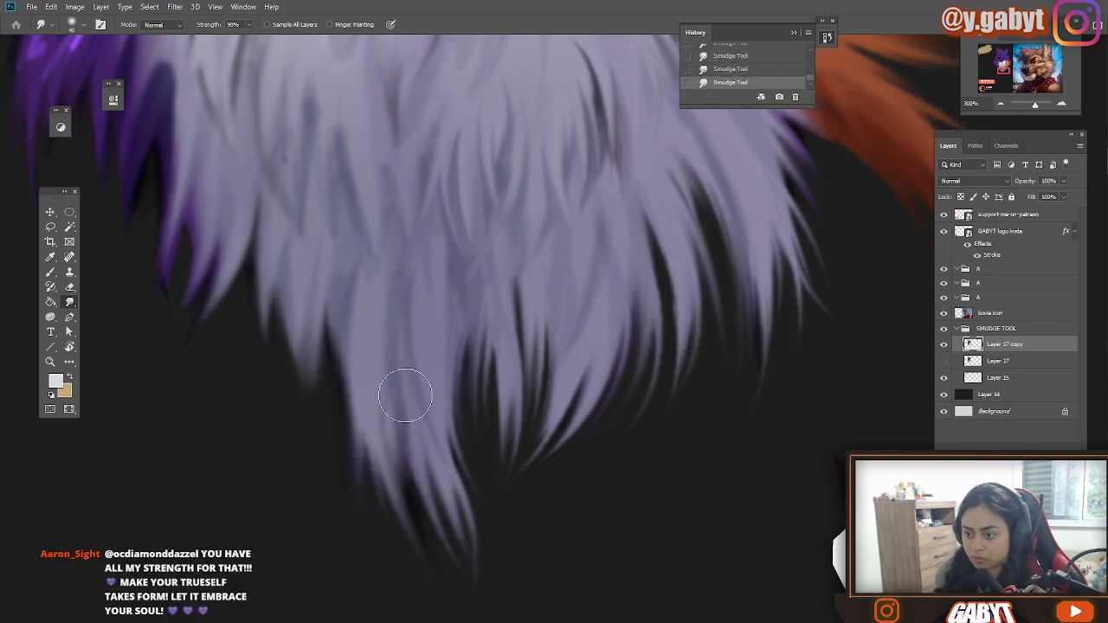
left_click_drag(346, 344, 344, 439)
left_click_drag(375, 410, 445, 413)
left_click_drag(511, 275, 500, 419)
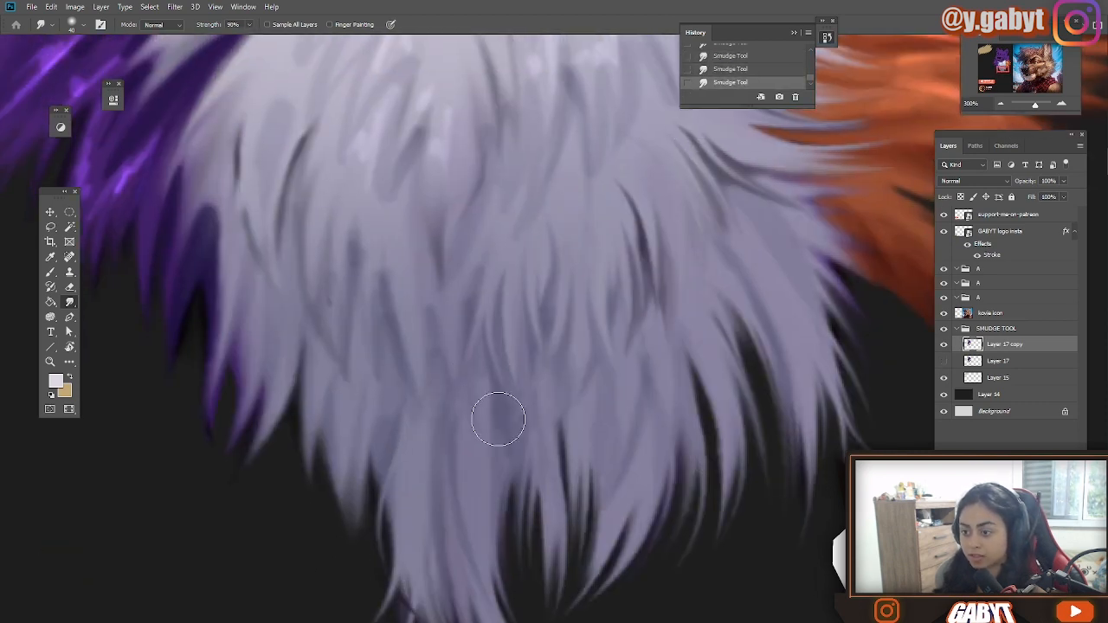
Step: Undo the last smudge stroke and soften the fur in the middle of the chest
key("ctrl+z")
left_click_drag(645, 309, 506, 352)
key("ctrl+shift+z")
key("ctrl+z")
left_click_drag(497, 242, 659, 377)
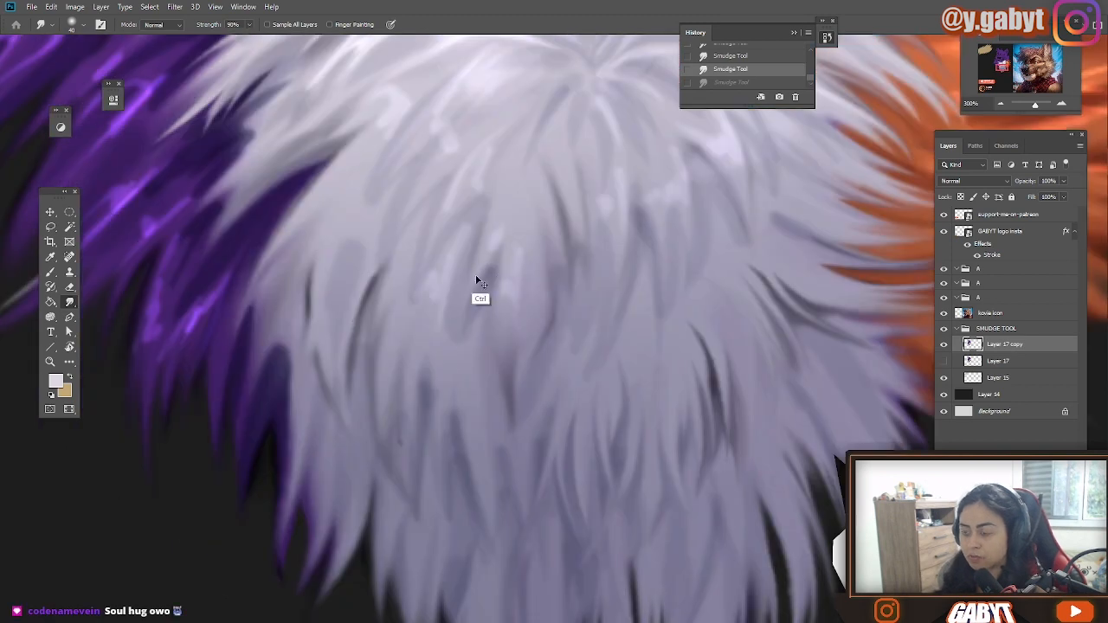
mouse_move(480, 299)
left_mouse_down()
mouse_move(488, 235)
mouse_move(488, 290)
left_mouse_up()
Step: Smudge the white tufts on the chest's left edge into tapered tips over the purple fur
mouse_move(431, 132)
left_mouse_down()
mouse_move(481, 202)
mouse_move(475, 210)
mouse_move(444, 213)
mouse_move(457, 176)
left_mouse_up()
key("ctrl+z")
left_click_drag(385, 205, 454, 159)
mouse_move(336, 275)
left_mouse_down()
mouse_move(373, 227)
mouse_move(314, 222)
mouse_move(340, 250)
left_mouse_up()
mouse_move(343, 236)
left_mouse_down()
mouse_move(392, 216)
mouse_move(401, 189)
left_mouse_up()
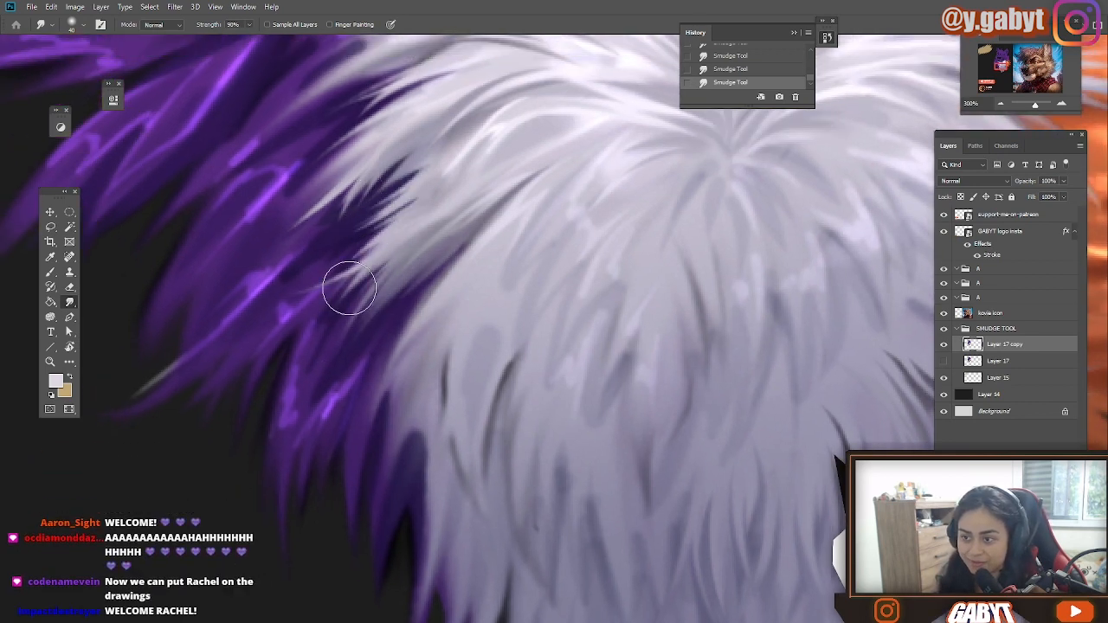
left_click_drag(349, 288, 266, 172)
Step: Smudge the lower-left white chest fur into long thin strands and blend its dark shadow gaps
left_click_drag(342, 207, 303, 260)
key("ctrl+z")
left_click_drag(338, 192, 303, 267)
left_click_drag(329, 227, 316, 295)
left_click_drag(356, 234, 340, 334)
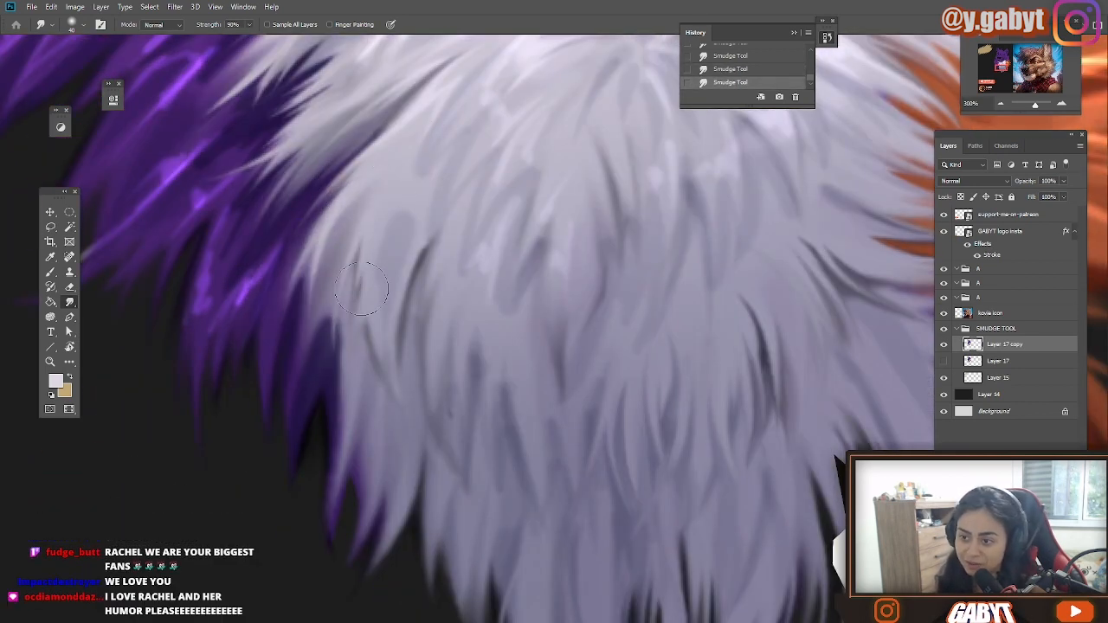
left_click_drag(362, 288, 374, 381)
left_click_drag(377, 279, 398, 389)
left_click_drag(408, 183, 352, 307)
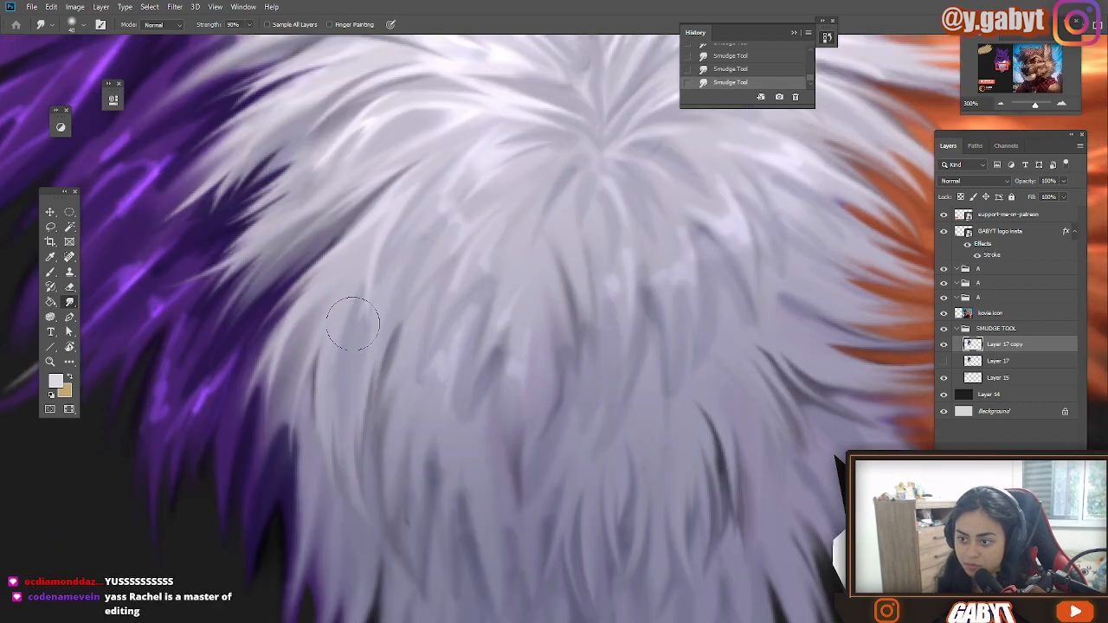
Step: Smudge the tips at the chest's bottom-left edge into fine points over the dark background
left_click_drag(302, 484, 366, 211)
left_click_drag(441, 330, 406, 402)
key("ctrl+z")
left_click_drag(440, 359, 477, 450)
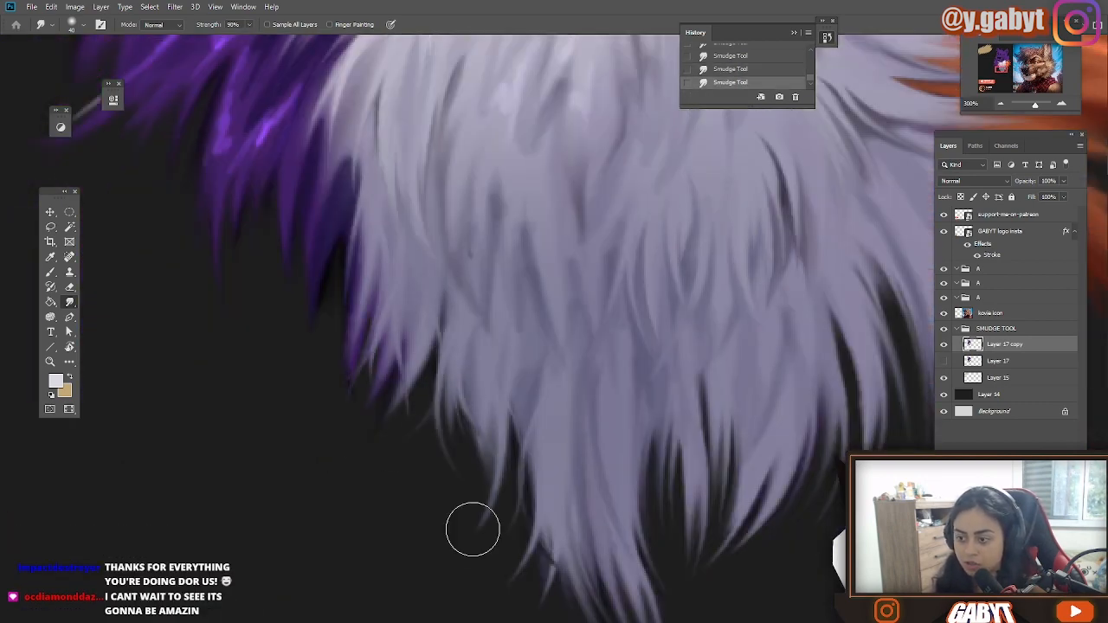
Step: Smudge the purple tufts and their bright highlights beside the chest's left edge into pointed strands
left_click_drag(328, 183, 416, 339)
left_click_drag(349, 339, 267, 421)
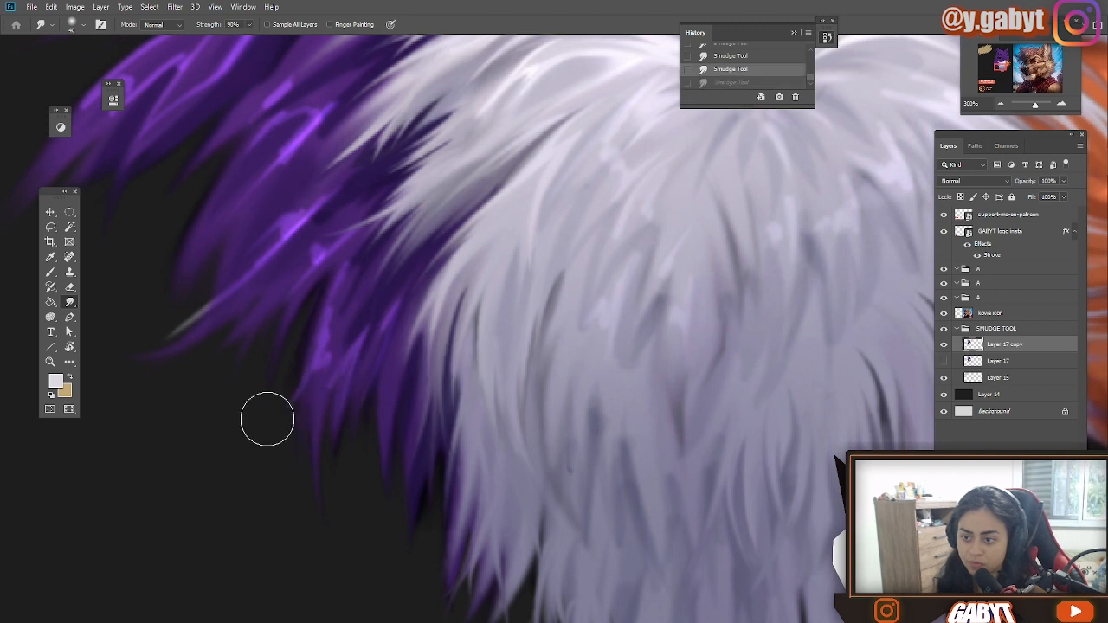
mouse_move(342, 235)
left_mouse_down()
mouse_move(348, 302)
mouse_move(258, 307)
left_mouse_up()
left_click_drag(344, 227, 404, 293)
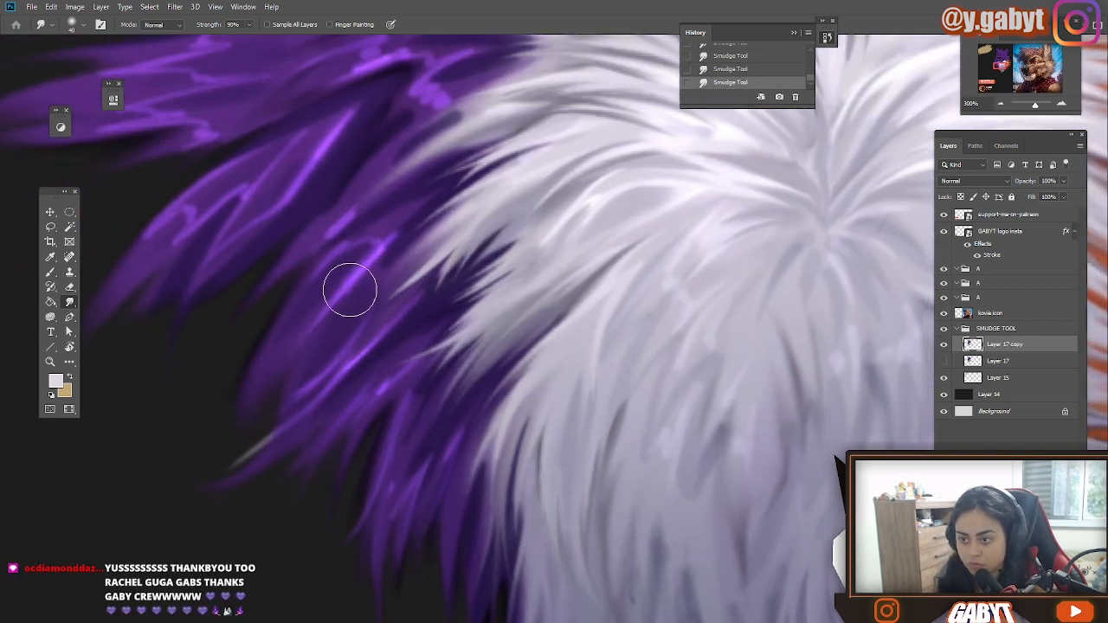
mouse_move(388, 238)
left_mouse_down()
mouse_move(329, 324)
mouse_move(392, 277)
left_mouse_up()
left_click_drag(461, 233, 403, 262)
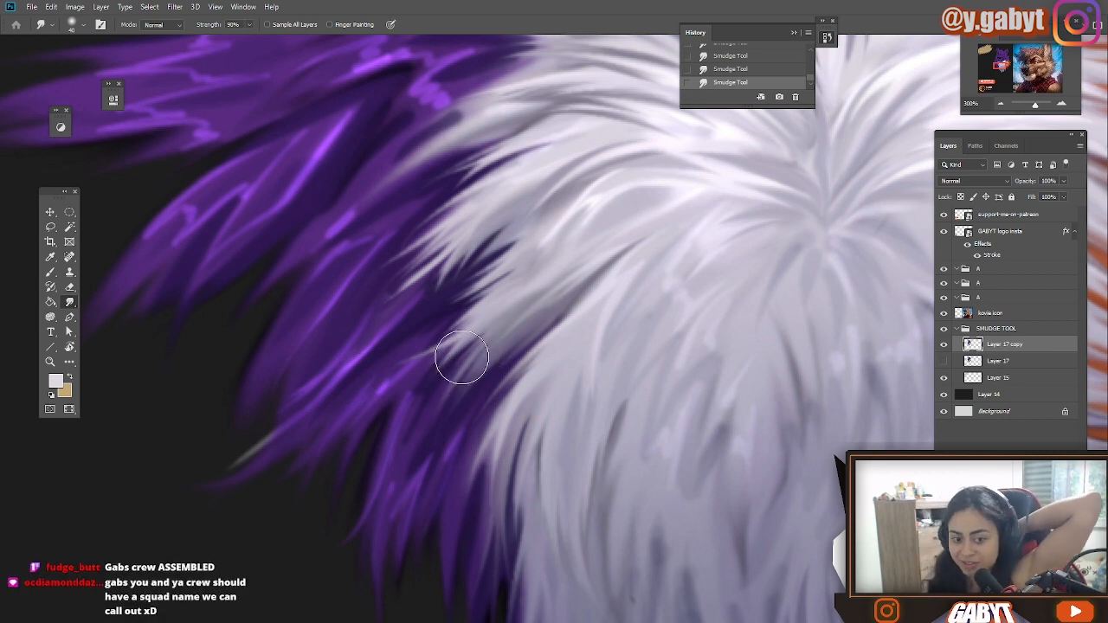
Step: Smudge the long purple tufts left of the chest and their highlights into tapered strands
mouse_move(341, 269)
left_mouse_down()
mouse_move(299, 265)
mouse_move(309, 300)
left_mouse_up()
key("ctrl+z")
left_click_drag(201, 410, 246, 492)
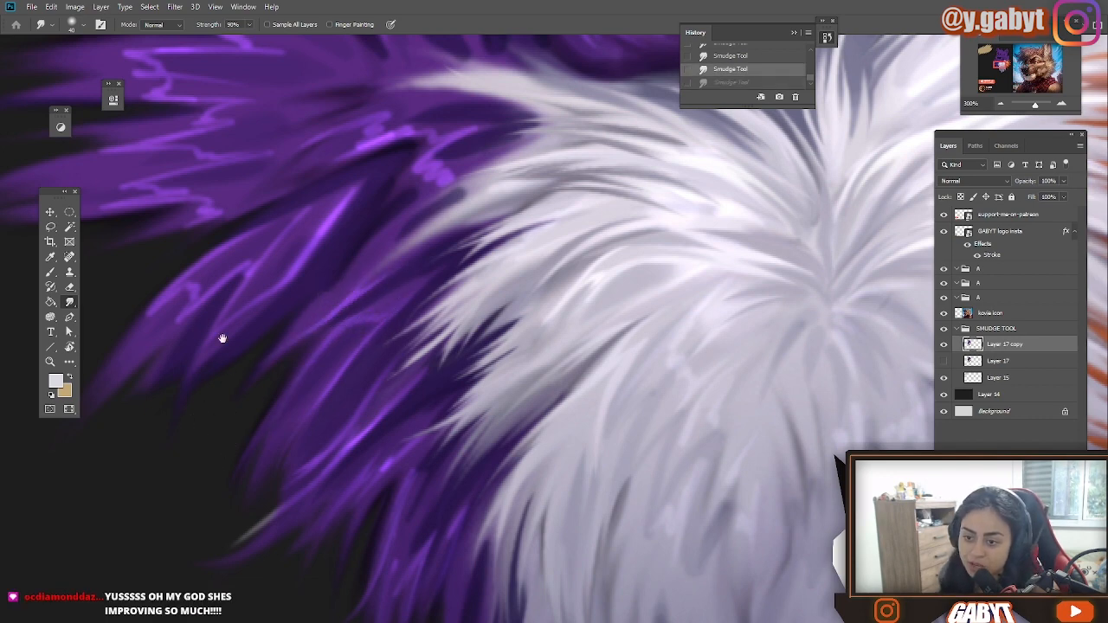
scroll(268, 336, "up", 3)
left_click_drag(289, 357, 256, 371)
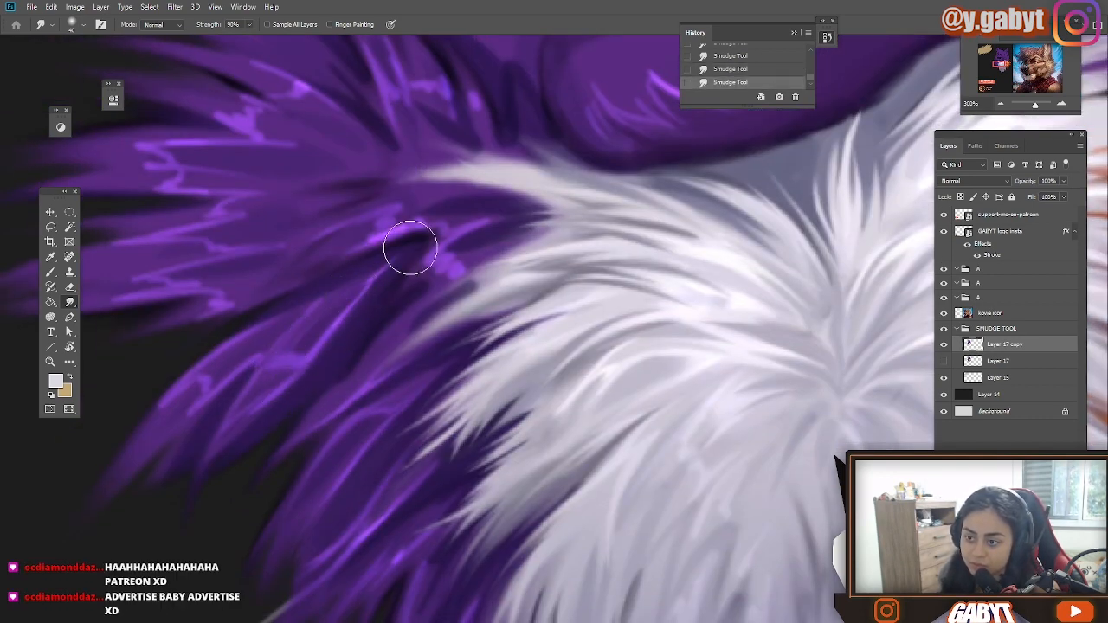
Step: Blend the bright scribbled highlights where the purple tufts meet the chest's upper-left edge into thin curved strands
left_click_drag(411, 248, 360, 288)
mouse_move(404, 313)
left_mouse_down()
mouse_move(346, 337)
mouse_move(363, 317)
left_mouse_up()
left_click_drag(238, 319, 433, 281)
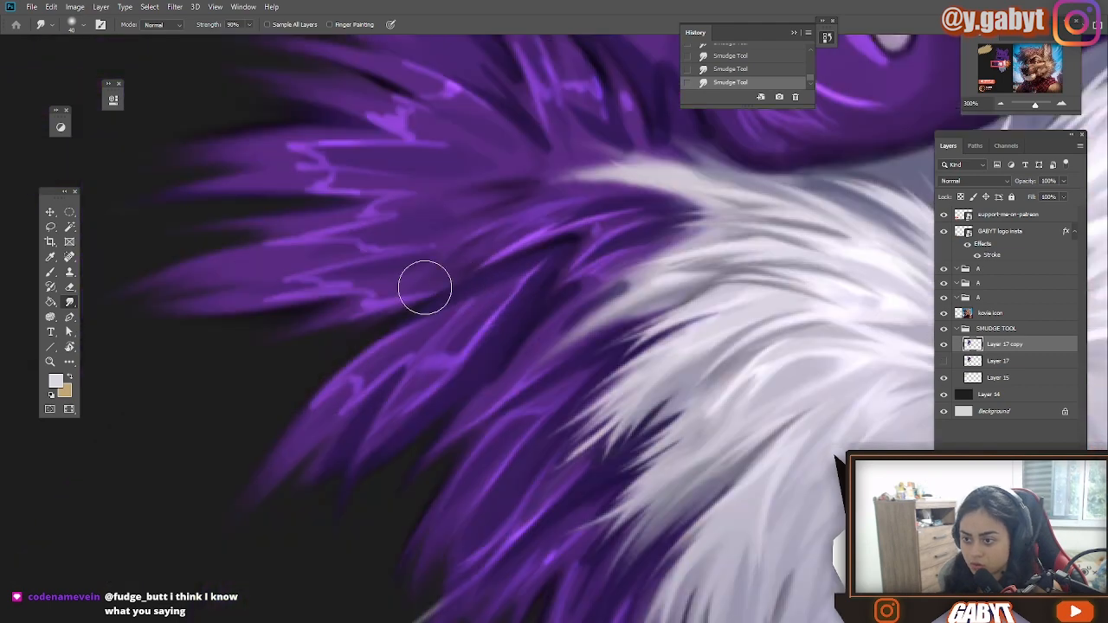
left_click_drag(580, 225, 492, 265)
left_click_drag(510, 330, 440, 416)
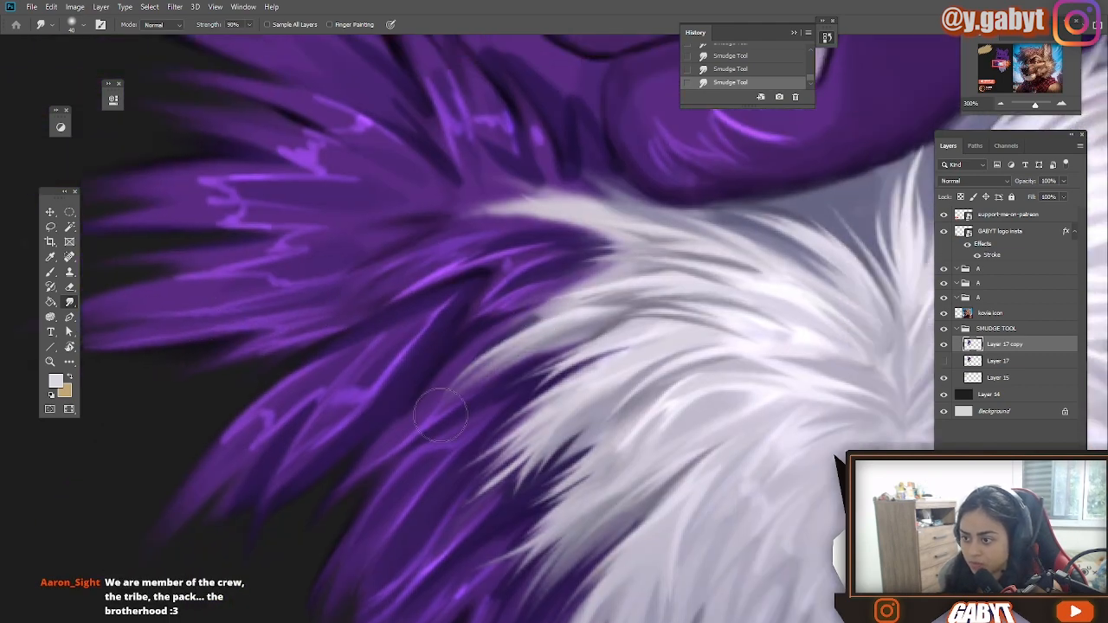
Step: Smudge the white fur at the chest's top-left corner into pointed tips over the purple fur and towards the jaw
left_click_drag(610, 238, 423, 233)
mouse_move(606, 209)
left_mouse_down()
mouse_move(559, 181)
mouse_move(501, 175)
left_mouse_up()
left_click_drag(588, 212, 459, 197)
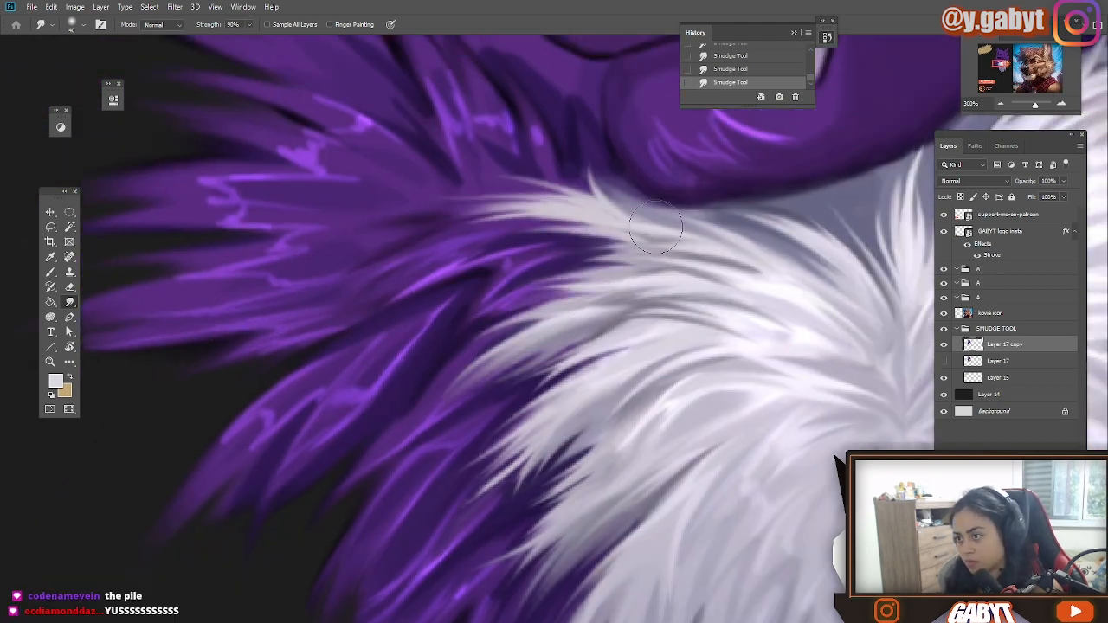
left_click_drag(641, 223, 599, 103)
Step: Smudge the pale highlights just right of the white chest's centre into a curved, pointed strand
left_click_drag(1034, 105, 1033, 105)
left_click_drag(833, 248, 325, 213)
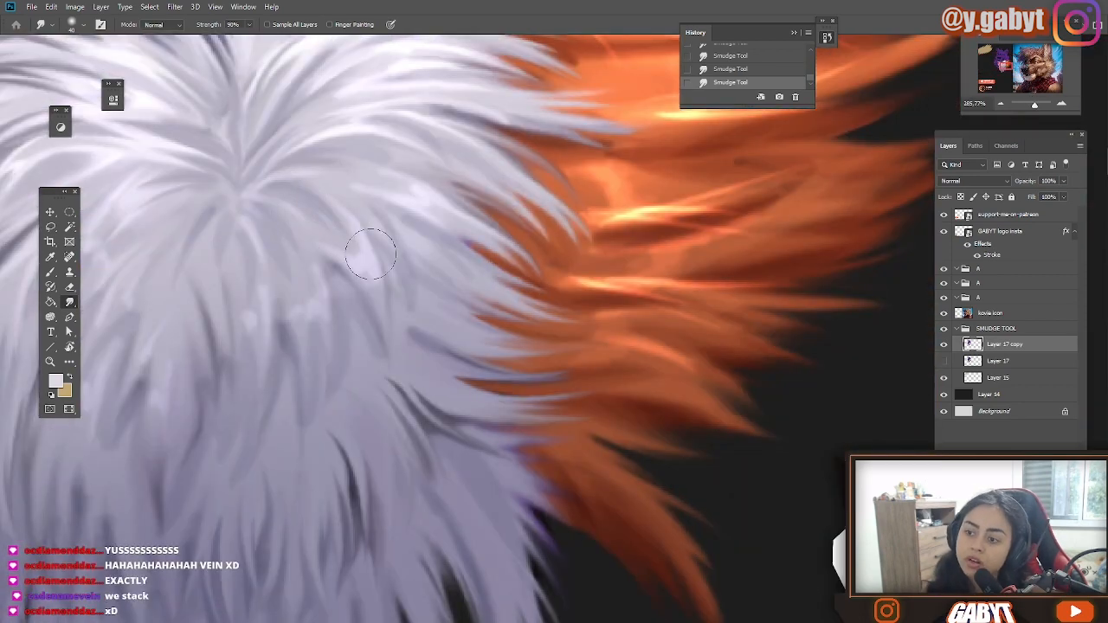
left_click_drag(371, 253, 395, 275)
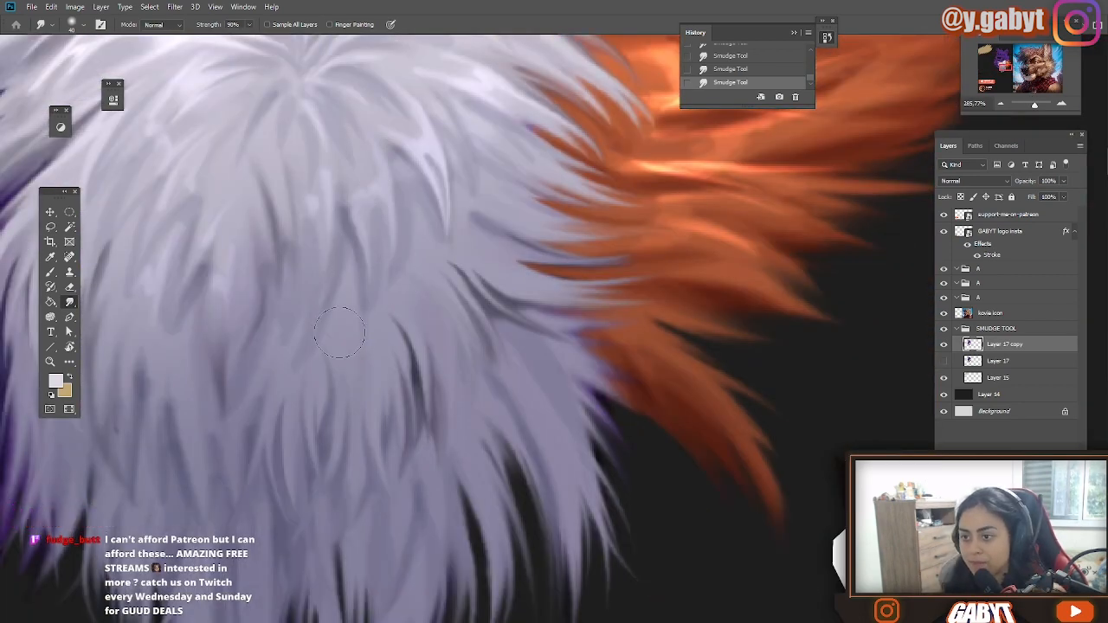
left_click_drag(325, 212, 353, 262)
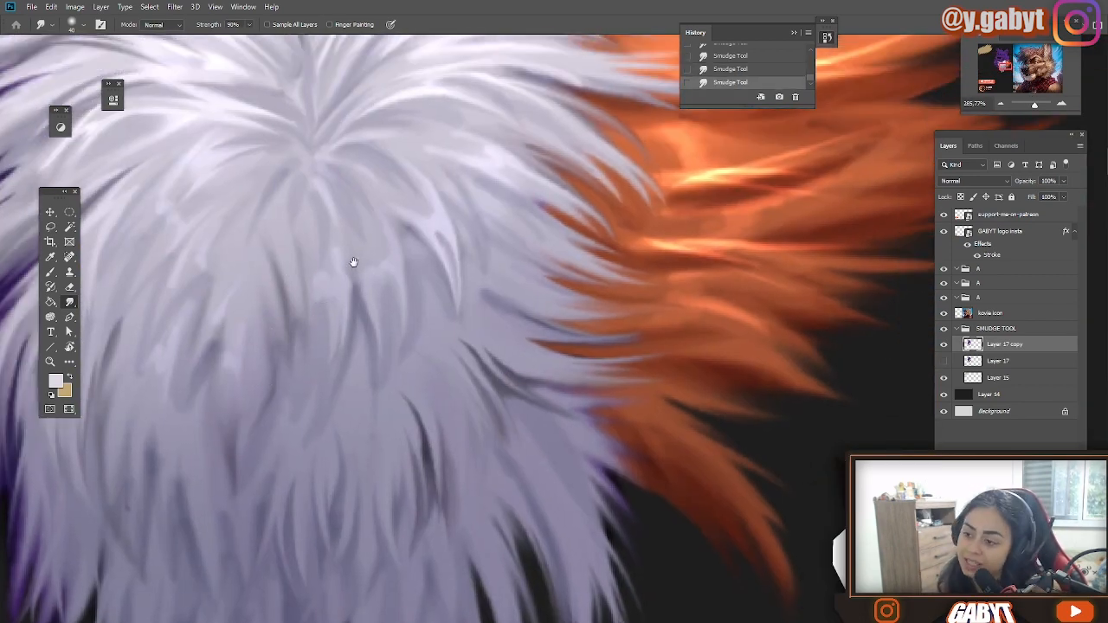
left_click_drag(440, 231, 381, 294)
mouse_move(467, 241)
left_mouse_down()
mouse_move(494, 198)
mouse_move(543, 208)
mouse_move(600, 281)
left_mouse_up()
key("ctrl+z")
key("ctrl+z")
left_click_drag(563, 195, 603, 284)
key("ctrl+z")
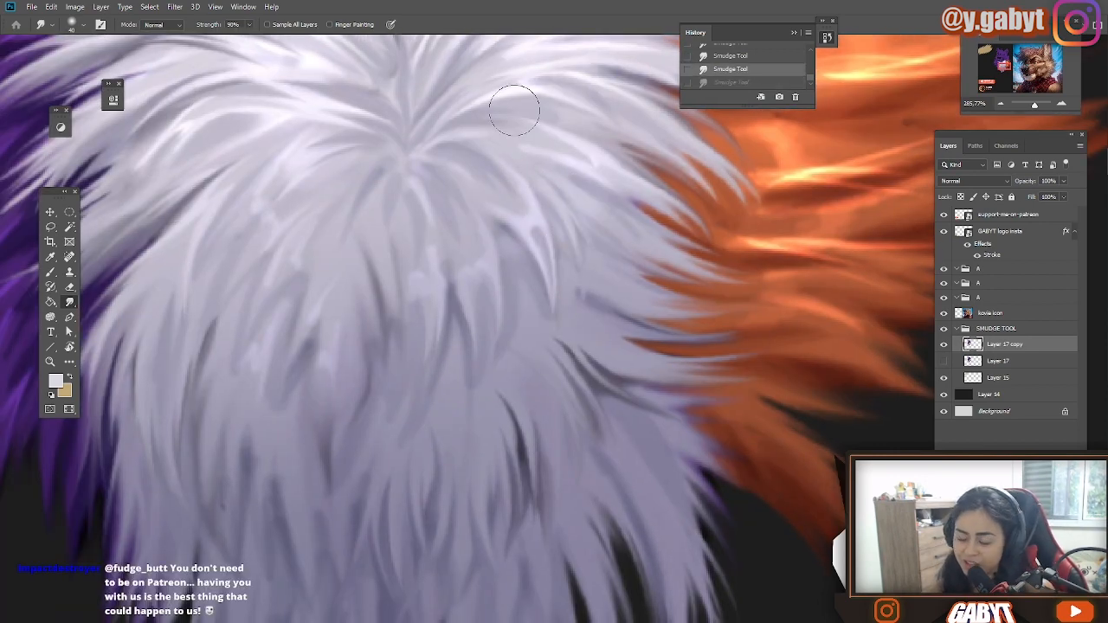
Step: Smudge the highlights and shadows in the middle of the white chest into layered, tapered tufts
left_click_drag(549, 177, 607, 296)
left_click_drag(521, 423, 658, 290)
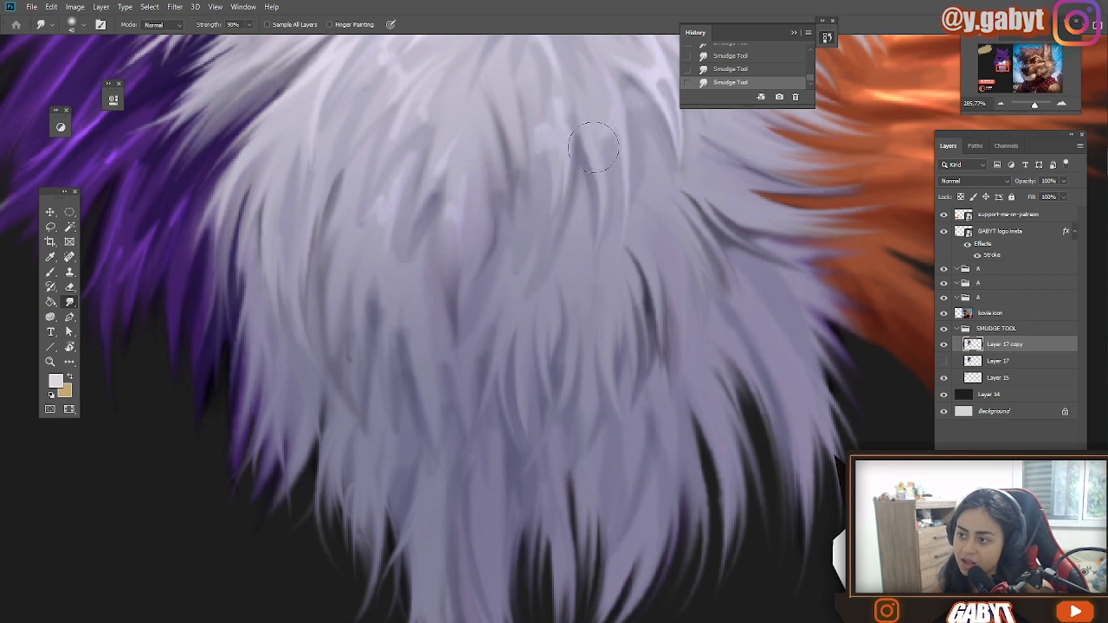
left_click_drag(520, 162, 503, 90)
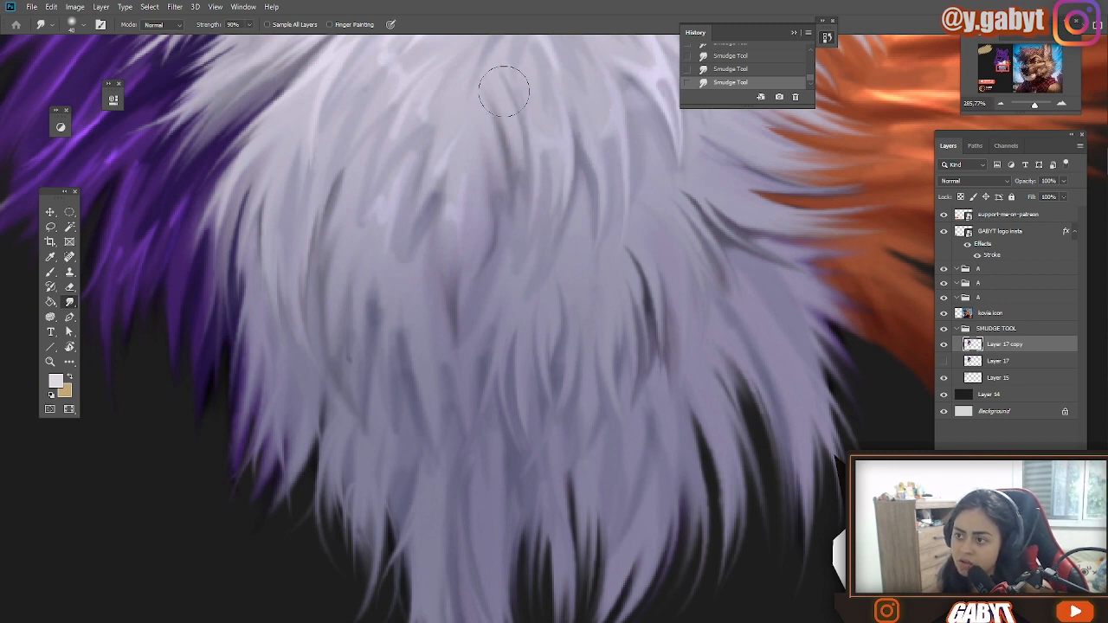
mouse_move(482, 158)
left_mouse_down()
mouse_move(481, 228)
mouse_move(455, 240)
left_mouse_up()
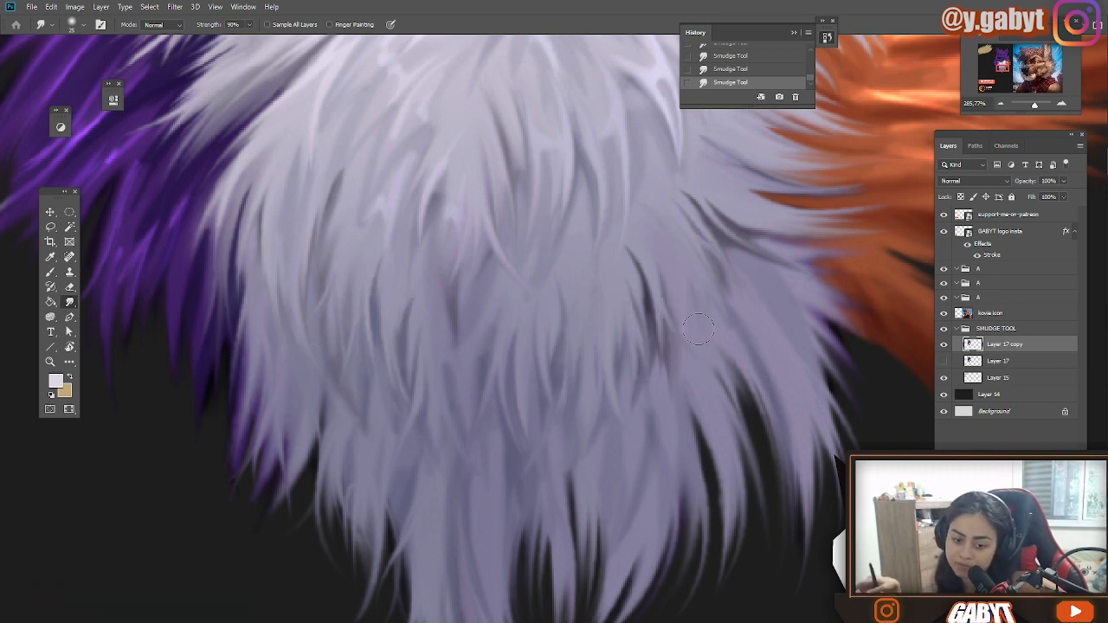
left_click_drag(651, 288, 540, 306)
left_click_drag(691, 387, 632, 397)
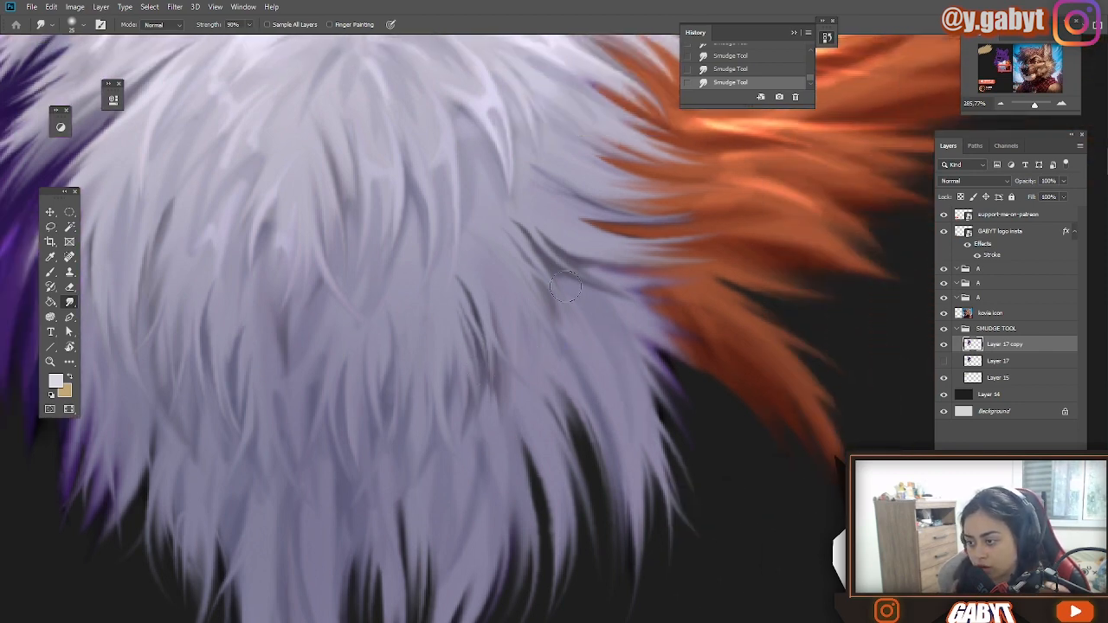
Step: Smudge the lilac fur below the chest's centre into fine downward strands
left_click_drag(285, 288, 404, 119)
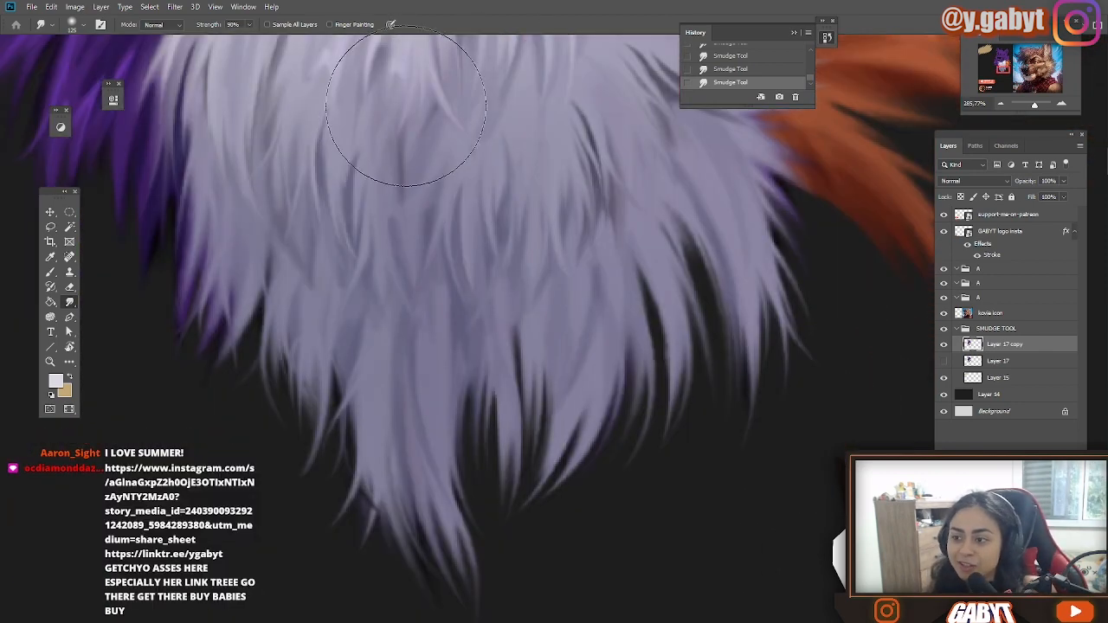
key("ctrl+z")
left_click_drag(428, 173, 417, 234)
left_click_drag(415, 154, 388, 179)
mouse_move(485, 152)
left_mouse_down()
mouse_move(396, 201)
mouse_move(394, 229)
left_mouse_up()
mouse_move(483, 165)
left_mouse_down()
mouse_move(426, 142)
mouse_move(485, 228)
left_mouse_up()
key("ctrl+z")
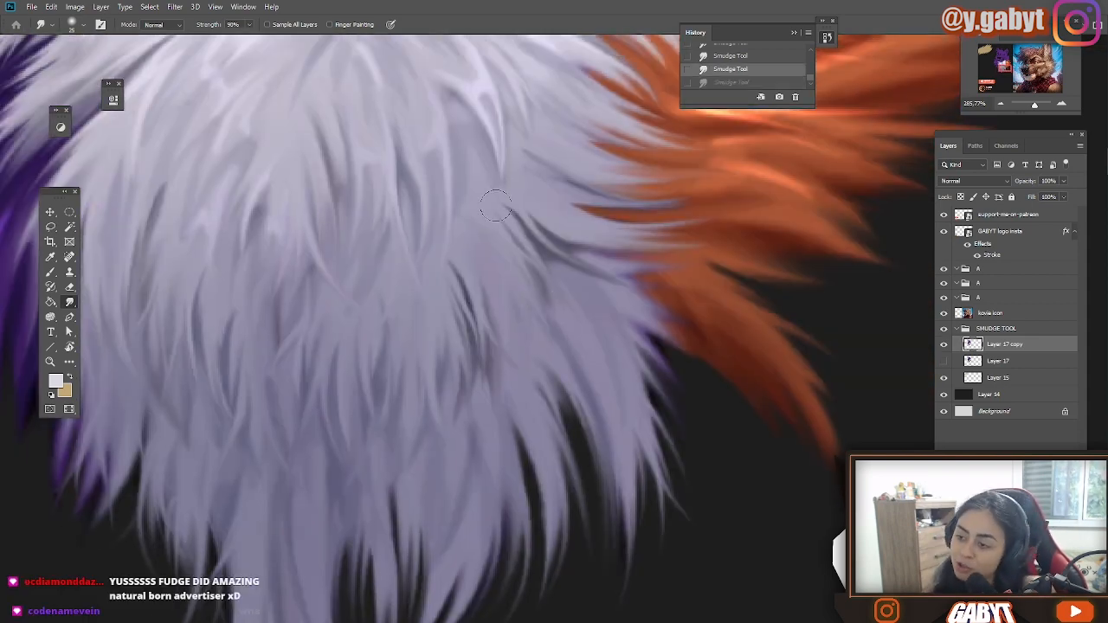
Step: Blend the dark shadow gaps on the chest's lower-right side into thin strands between the tufts
left_click_drag(510, 489, 536, 545)
left_click_drag(566, 563, 585, 386)
key("ctrl+z")
mouse_move(493, 291)
left_mouse_down()
mouse_move(495, 313)
mouse_move(484, 304)
left_mouse_up()
mouse_move(299, 369)
left_mouse_down()
mouse_move(522, 251)
mouse_move(549, 332)
left_mouse_up()
left_click_drag(501, 241, 524, 292)
Step: Smudge the remaining highlights on the long purple tuft beside the chest into slim pointed strands
mouse_move(356, 93)
left_mouse_down()
mouse_move(334, 275)
mouse_move(468, 433)
left_mouse_up()
left_click_drag(323, 255, 436, 394)
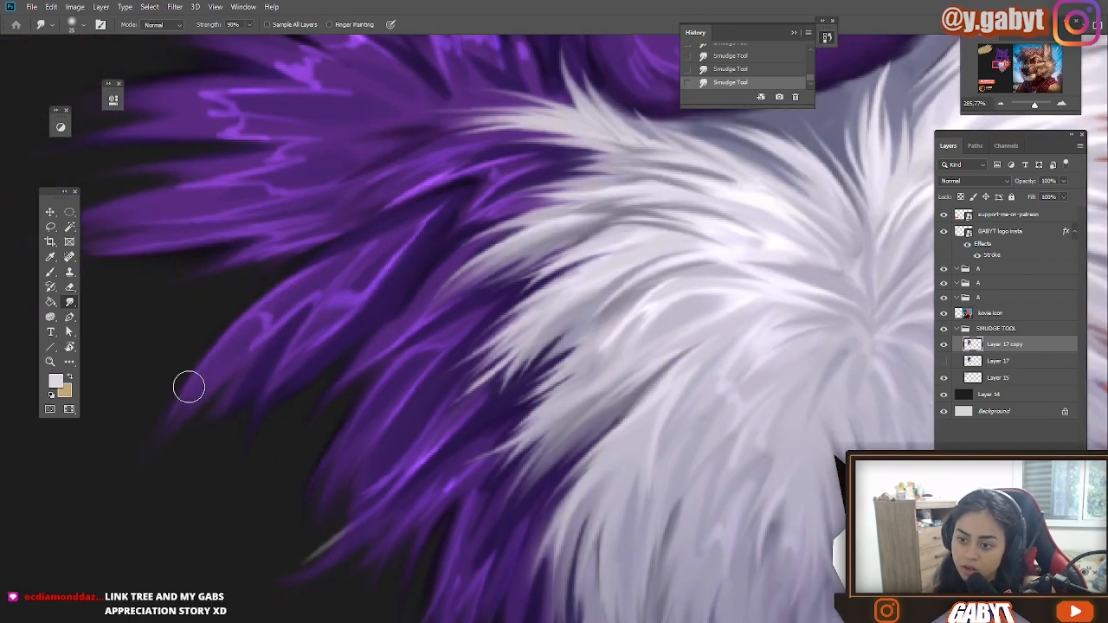
left_click_drag(332, 317, 400, 372)
key("ctrl+z")
mouse_move(571, 227)
left_mouse_down()
mouse_move(453, 249)
mouse_move(366, 224)
mouse_move(436, 259)
left_mouse_up()
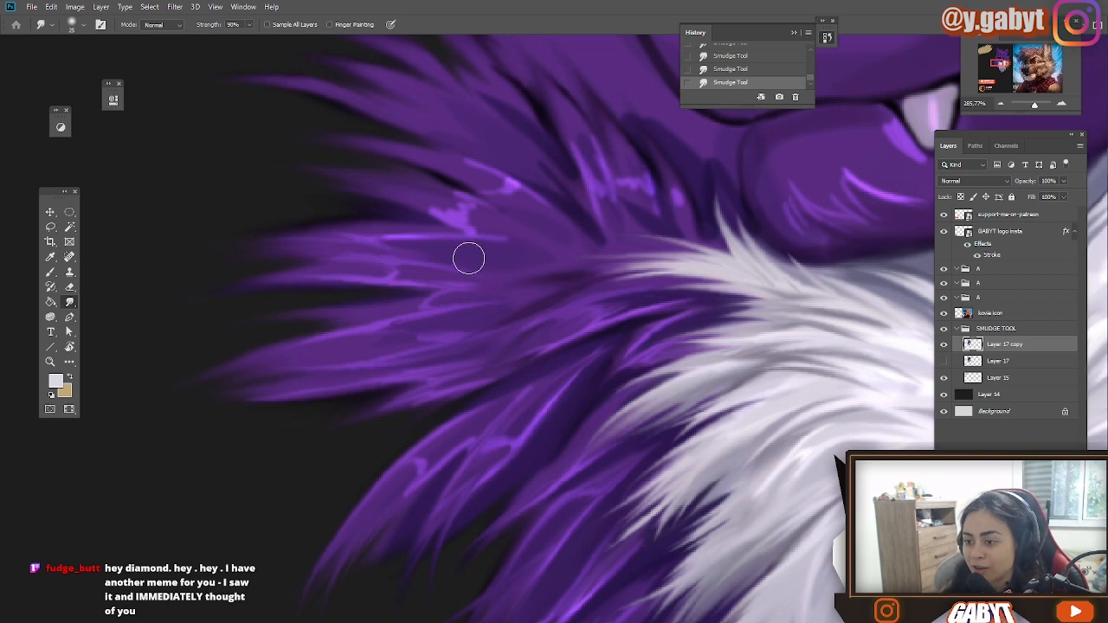
Step: Smudge the zigzag highlights on the horizontal purple tufts of the left neck fur into thin outward strands
left_click_drag(426, 237, 252, 242)
left_click_drag(466, 225, 442, 284)
left_click_drag(440, 283, 354, 255)
key("ctrl+z")
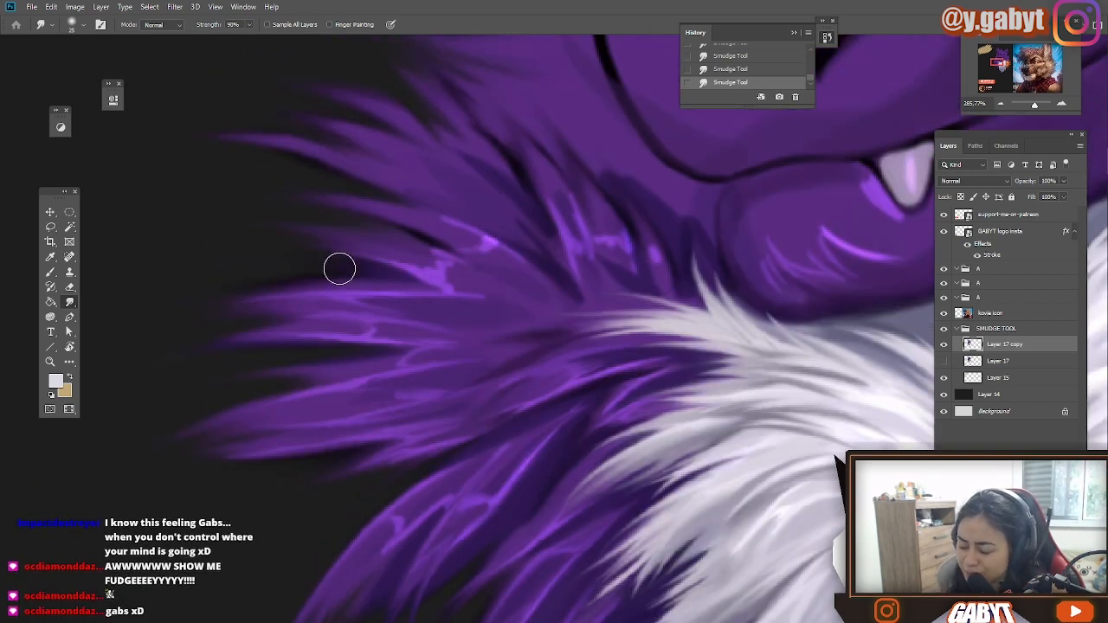
mouse_move(487, 304)
left_mouse_down()
mouse_move(505, 327)
mouse_move(374, 279)
mouse_move(460, 297)
mouse_move(467, 355)
left_mouse_up()
key("ctrl+z")
left_click_drag(566, 342, 491, 278)
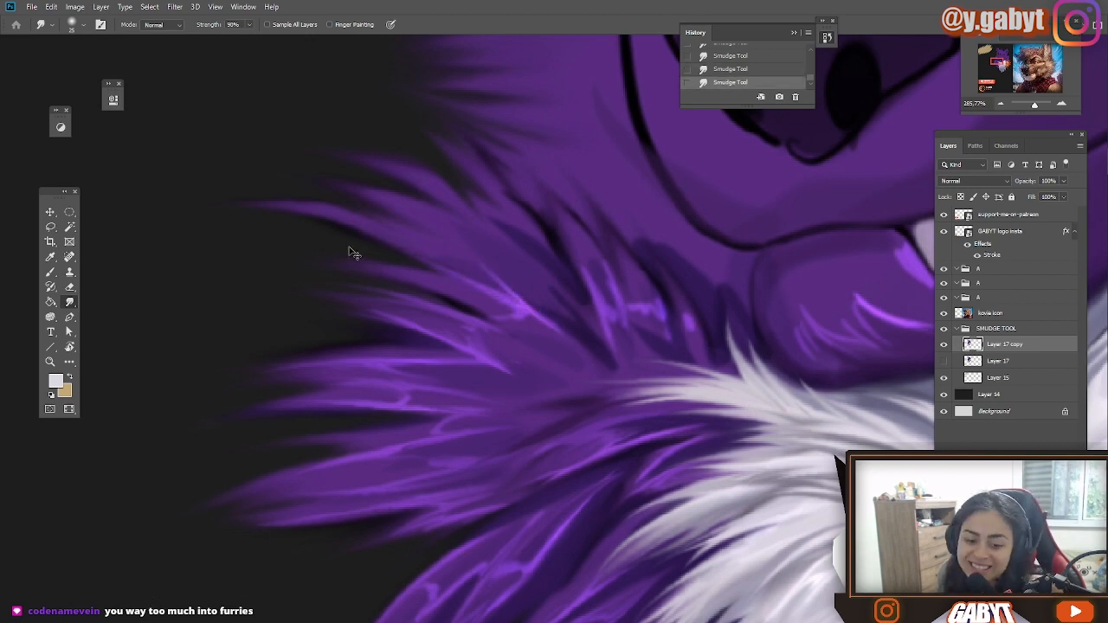
Step: Smudge the upper purple neck tufts below the cheek into fine tips and stretch their highlights along the fur
scroll(574, 217, "down", 2)
left_click_drag(513, 206, 557, 330)
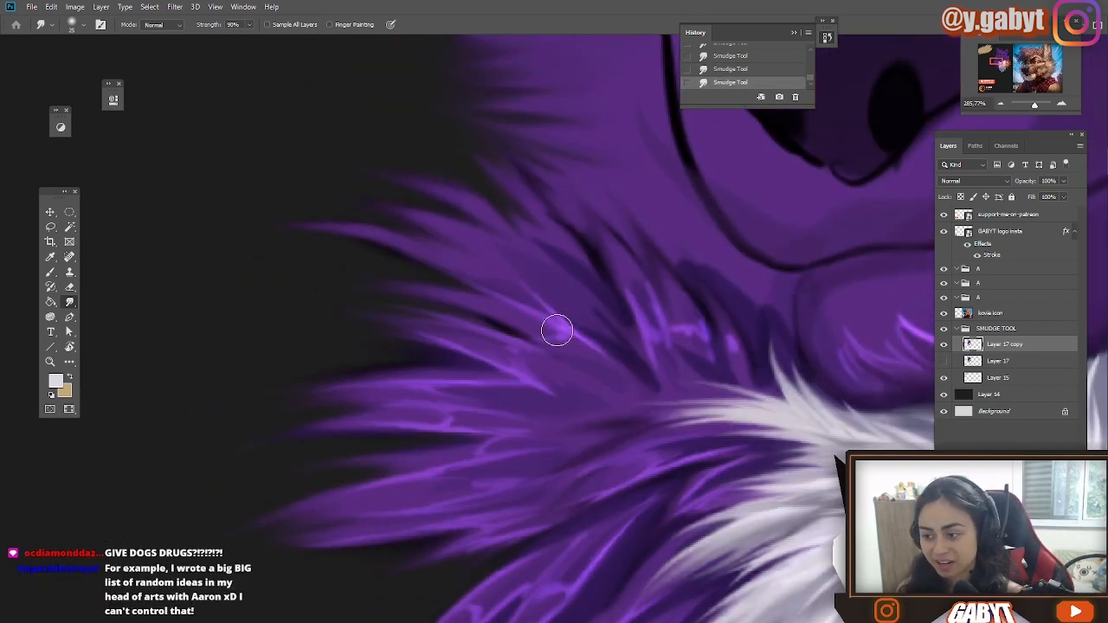
key("ctrl+z")
left_click_drag(487, 319, 526, 344)
left_click_drag(450, 258, 261, 229)
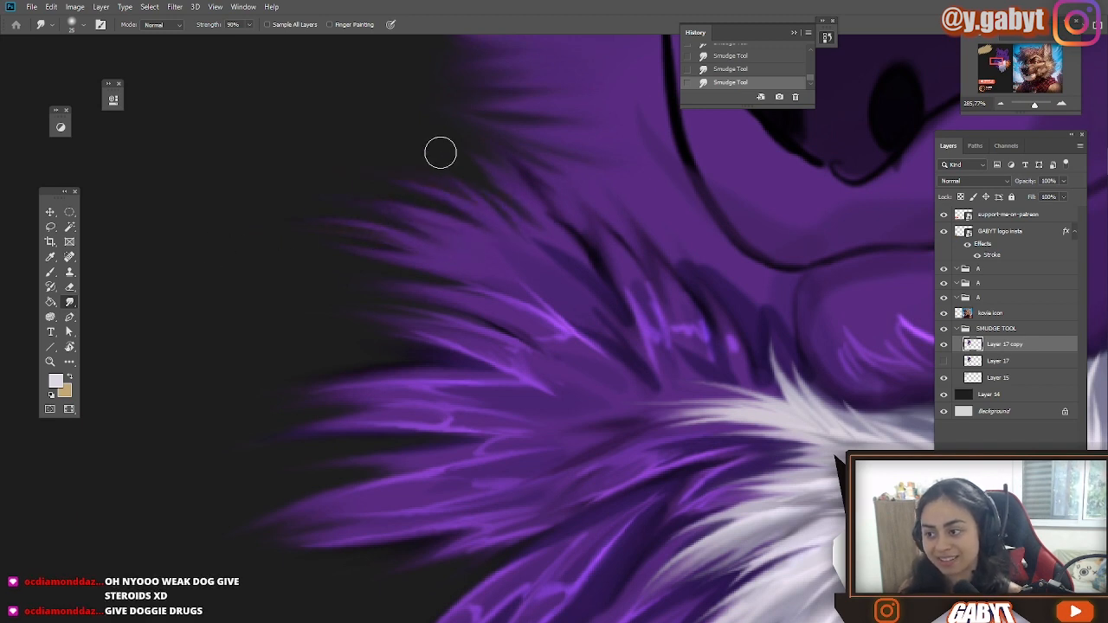
left_click_drag(584, 288, 458, 130)
left_click_drag(523, 169, 510, 134)
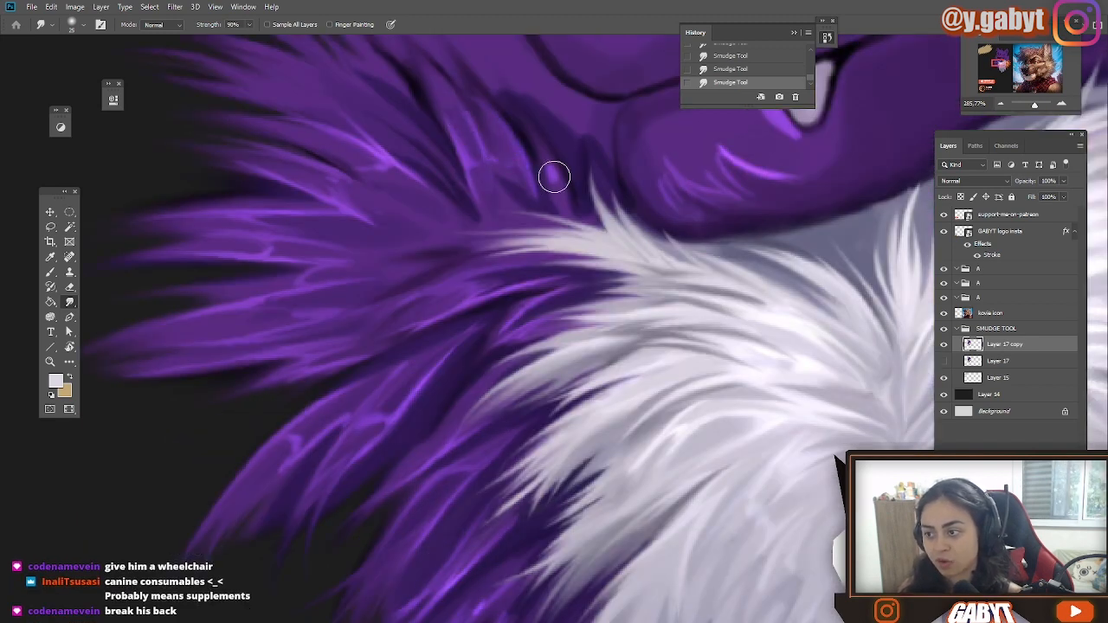
Step: Smudge the purple highlights and shadows beside the jaw and on the chin into short pointed fur strands
left_click_drag(543, 203, 508, 206)
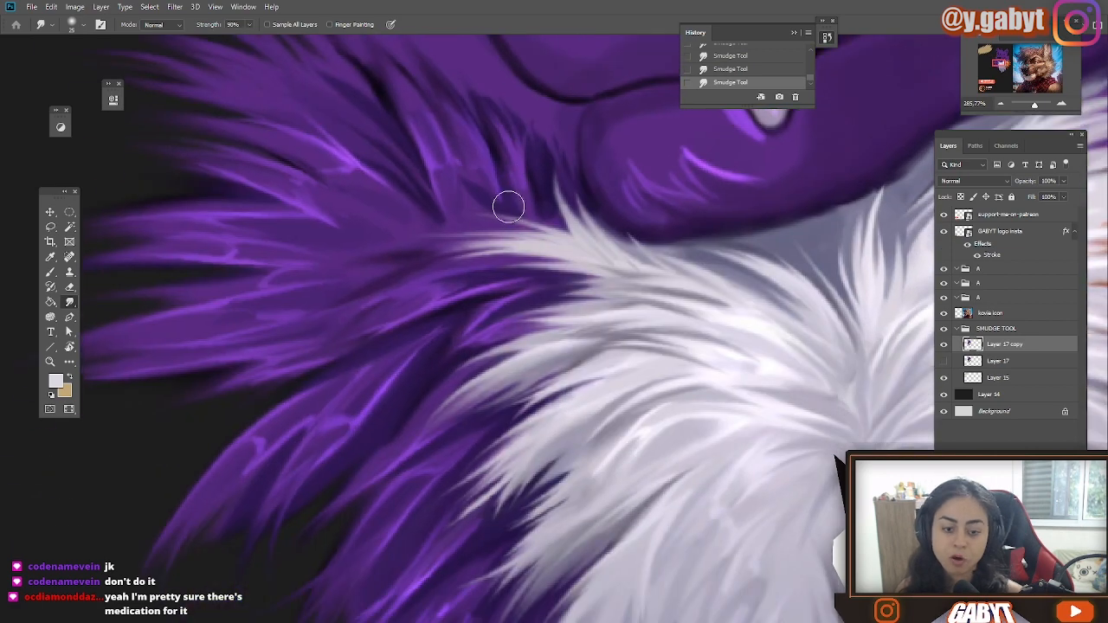
left_click_drag(632, 189, 586, 257)
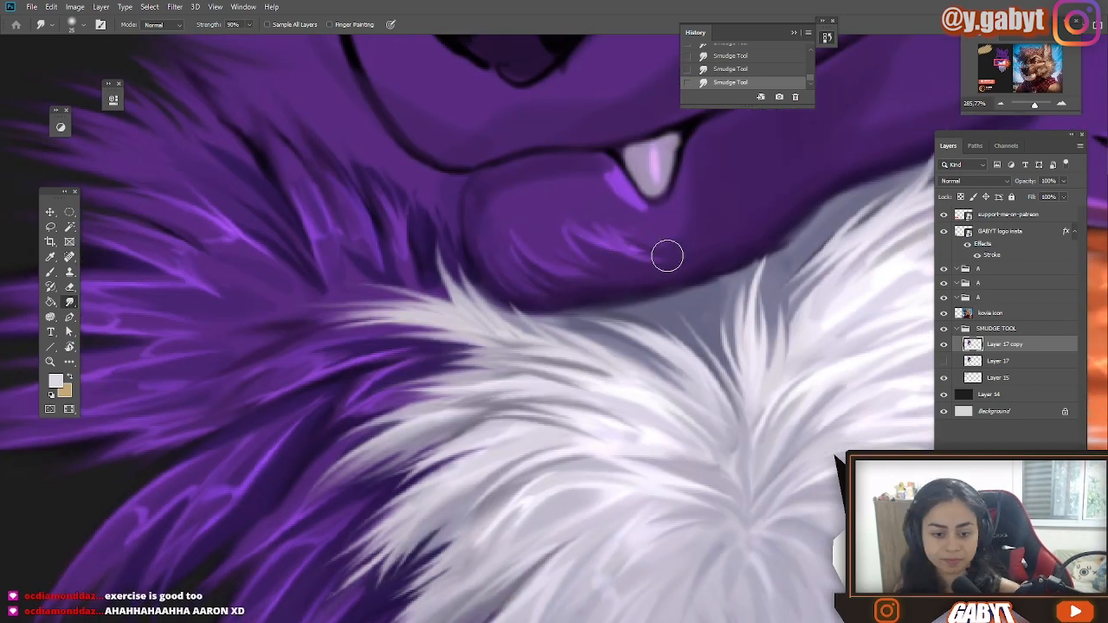
left_click_drag(570, 263, 457, 315)
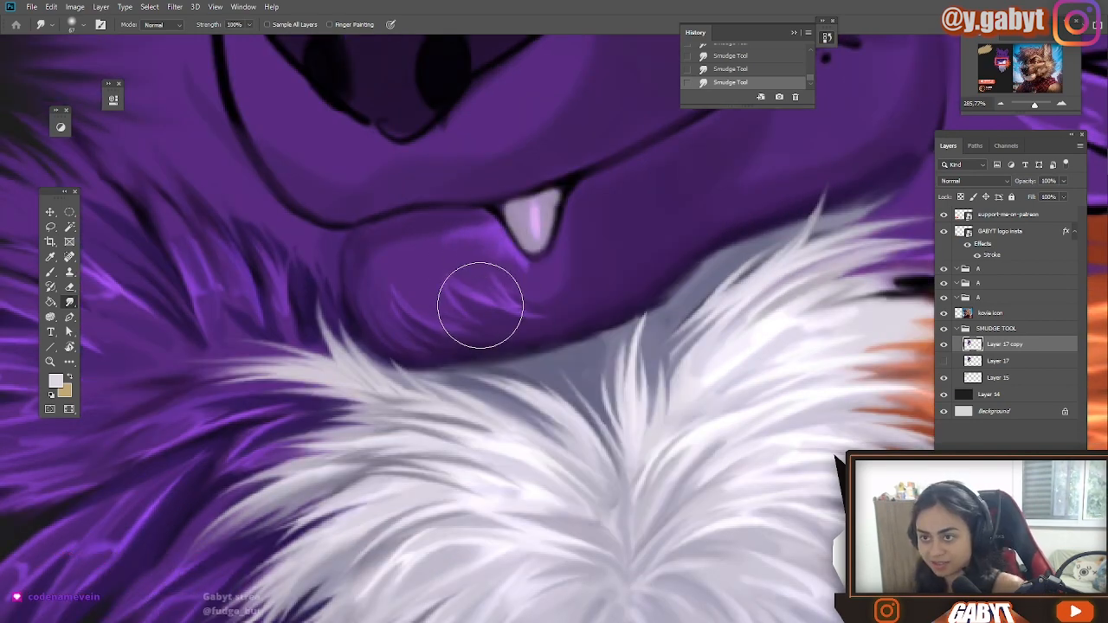
mouse_move(8, 395)
left_mouse_down()
mouse_move(103, 294)
mouse_move(484, 384)
left_mouse_up()
key("ctrl+z")
key("7")
mouse_move(558, 315)
left_mouse_down()
mouse_move(545, 259)
mouse_move(430, 171)
left_mouse_up()
Step: Show Layer 17 and toggle the visibility of Layer 17 copy to compare the fur before and after smudging
key("ctrl+minus")
key("ctrl+minus")
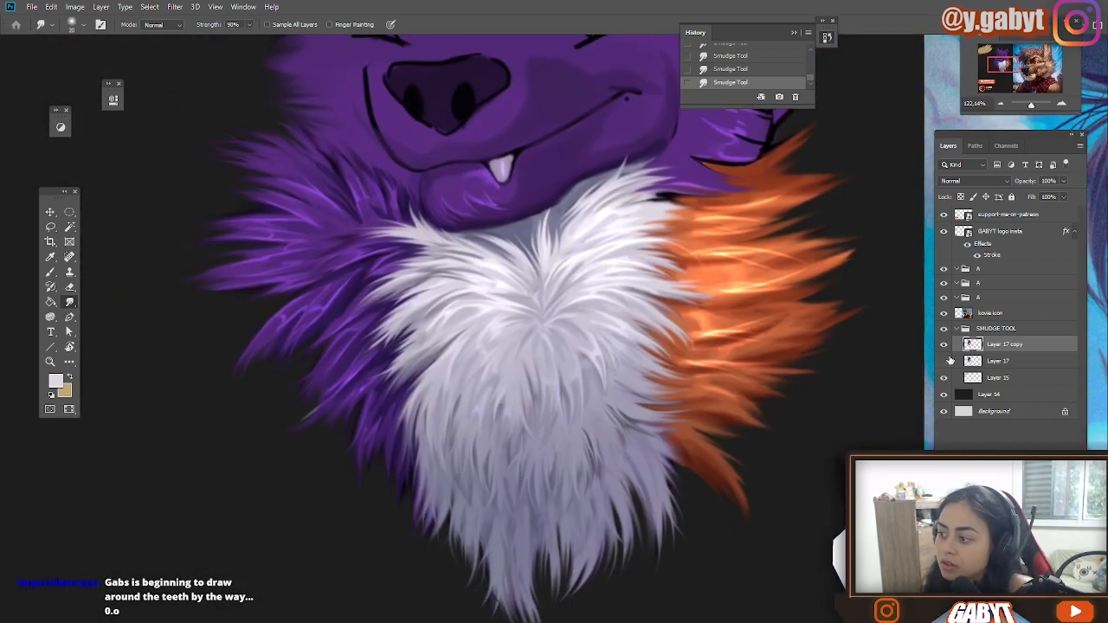
left_click(943, 361)
left_click(943, 345)
left_click(943, 345)
key("ctrl+plus")
left_click(943, 344)
left_click(941, 346)
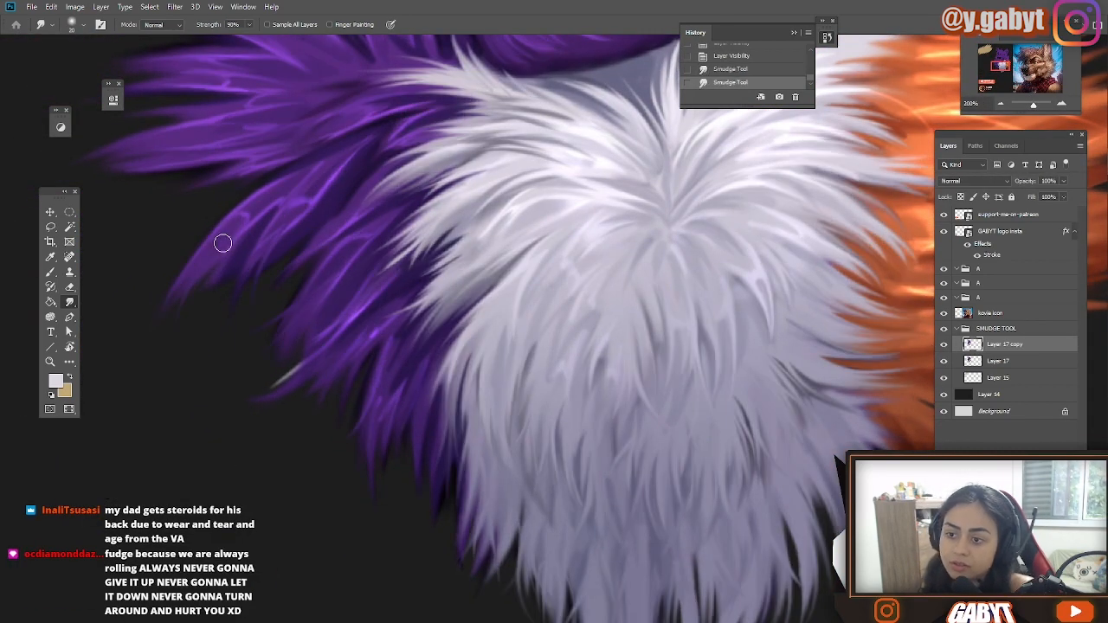
Step: Repaint the wolf's fang with short light strokes using the Brush tool
left_click_drag(246, 245, 235, 353)
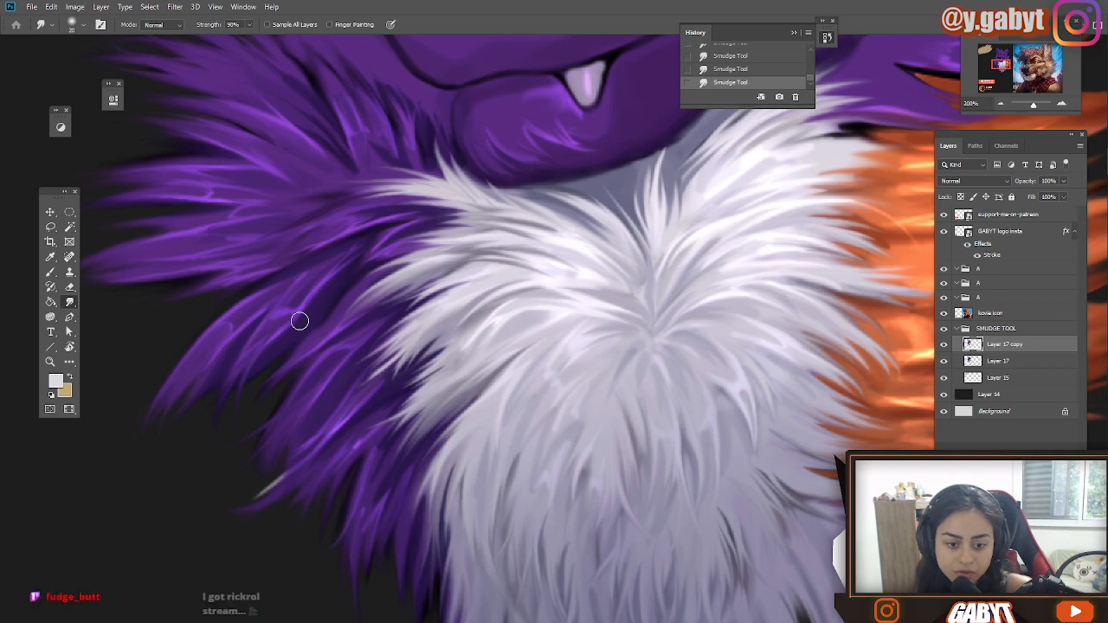
mouse_move(543, 129)
left_mouse_down()
mouse_move(404, 470)
mouse_move(450, 198)
left_mouse_up()
key("b")
left_click_drag(504, 145, 497, 171)
left_click_drag(495, 147, 495, 174)
left_click_drag(481, 152, 495, 175)
left_click_drag(521, 140, 509, 175)
mouse_move(514, 172)
left_mouse_down()
mouse_move(559, 326)
mouse_move(401, 158)
mouse_move(366, 155)
left_mouse_up()
Step: Brush sampled light highlights around the nostrils and refine the wolf's nose
left_click(538, 316, "alt")
left_click_drag(408, 203, 399, 220)
left_click_drag(455, 207, 464, 231)
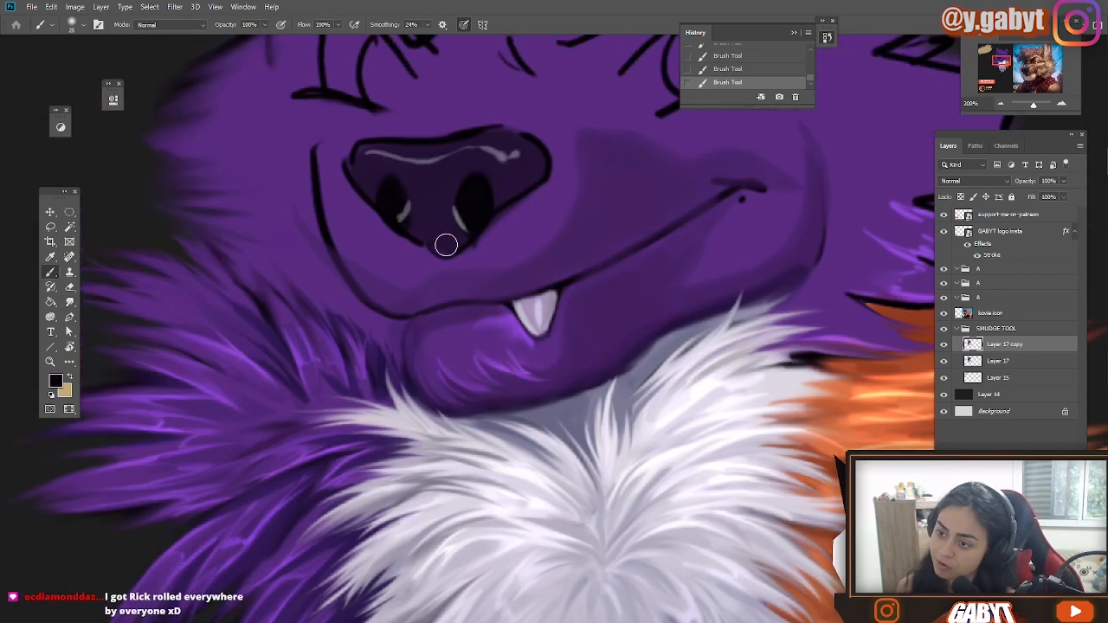
left_click_drag(447, 178, 446, 294)
left_click_drag(489, 302, 440, 309)
key("ctrl+minus")
key("ctrl+minus")
left_click_drag(615, 279, 615, 213)
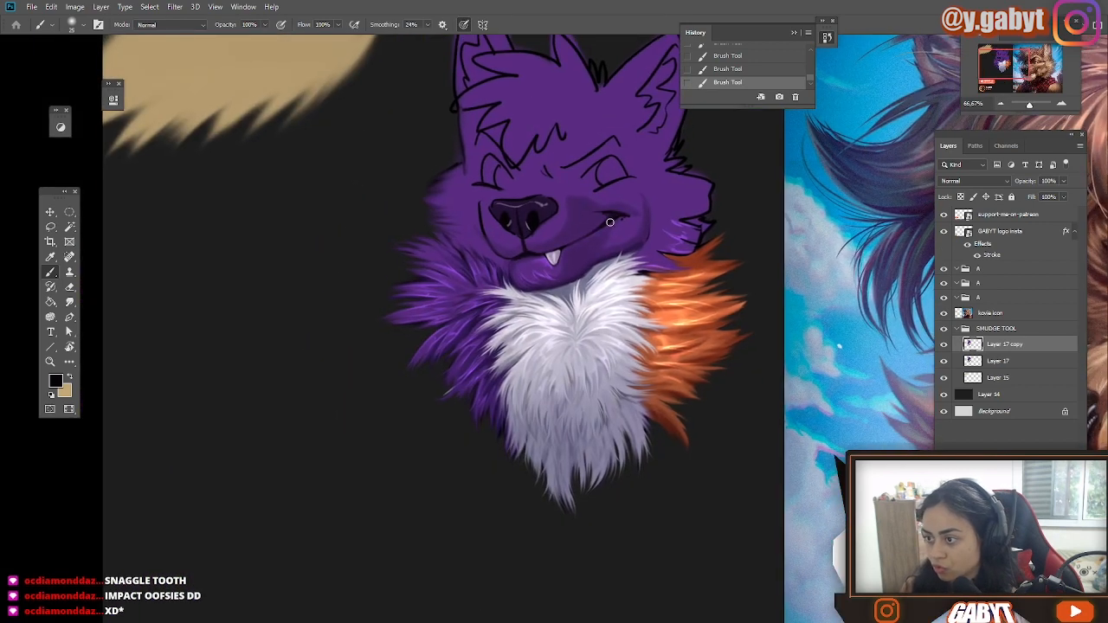
left_click_drag(514, 193, 486, 203)
left_click(542, 193, "alt")
key("ctrl+plus")
key("ctrl+plus")
mouse_move(705, 441)
left_mouse_down()
mouse_move(539, 202)
mouse_move(478, 290)
left_mouse_up()
key("bracketleft")
key("bracketleft")
key("bracketleft")
left_click(493, 394, "alt")
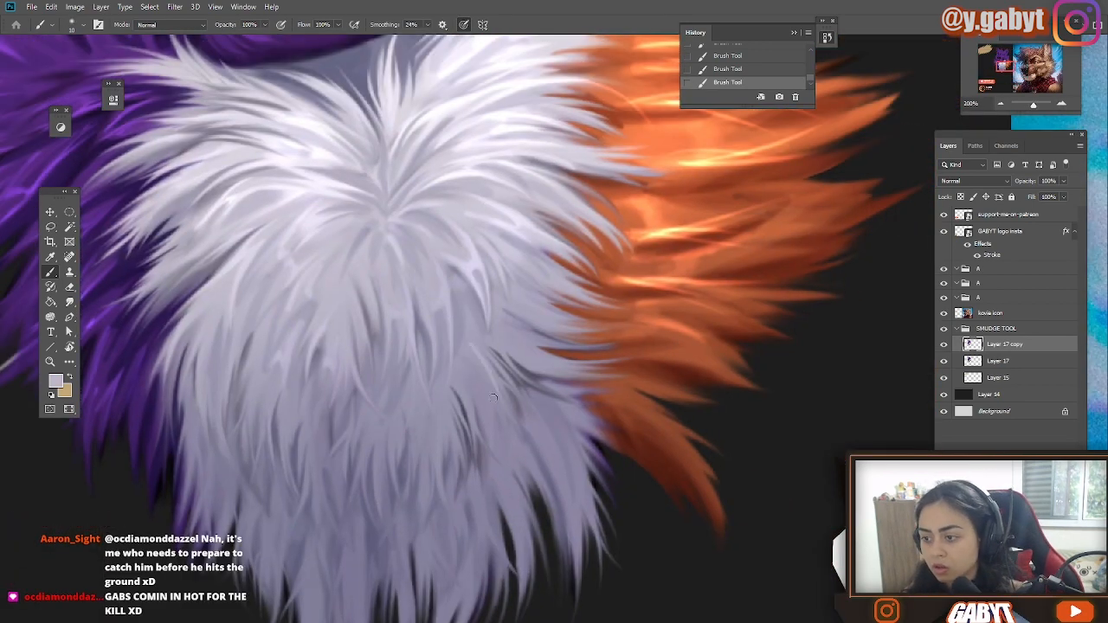
key("ctrl+z")
Step: Smudge the upper orange tufts right of the chest and their glowing highlights into pointed strands
left_click(70, 302)
mouse_move(667, 121)
left_mouse_down()
mouse_move(534, 235)
mouse_move(494, 331)
left_mouse_up()
mouse_move(592, 278)
left_mouse_down()
mouse_move(638, 257)
mouse_move(600, 270)
mouse_move(653, 222)
left_mouse_up()
mouse_move(523, 264)
left_mouse_down()
mouse_move(596, 253)
mouse_move(611, 237)
left_mouse_up()
left_click_drag(533, 198, 436, 182)
mouse_move(392, 251)
left_mouse_down()
mouse_move(427, 240)
mouse_move(552, 274)
mouse_move(587, 236)
left_mouse_up()
mouse_move(509, 364)
left_mouse_down()
mouse_move(585, 291)
mouse_move(647, 296)
left_mouse_up()
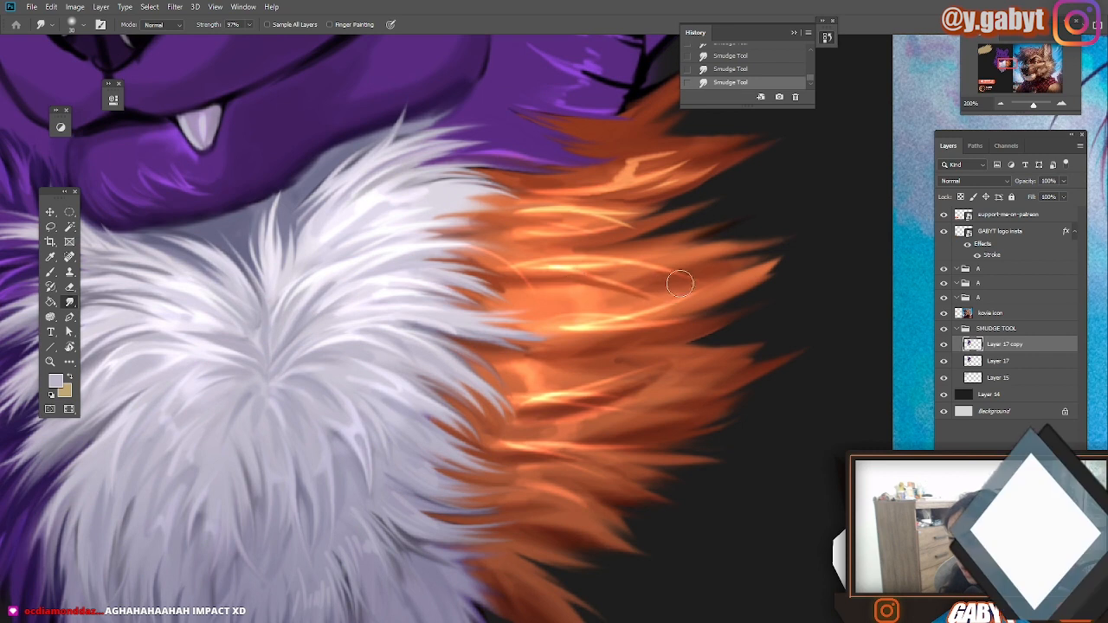
Step: Pull the orange highlights outward into long fine tips over the dark background with the Smudge tool, and hide Layer 17
mouse_move(568, 266)
left_mouse_down()
mouse_move(634, 283)
mouse_move(789, 235)
left_mouse_up()
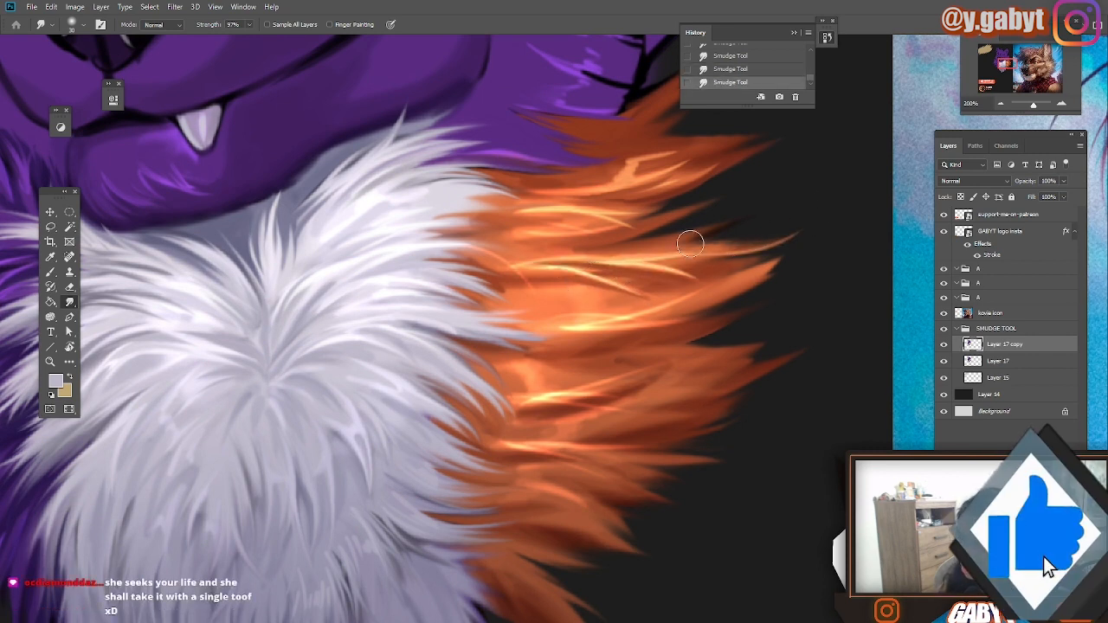
left_click(944, 361)
left_click_drag(682, 250, 752, 216)
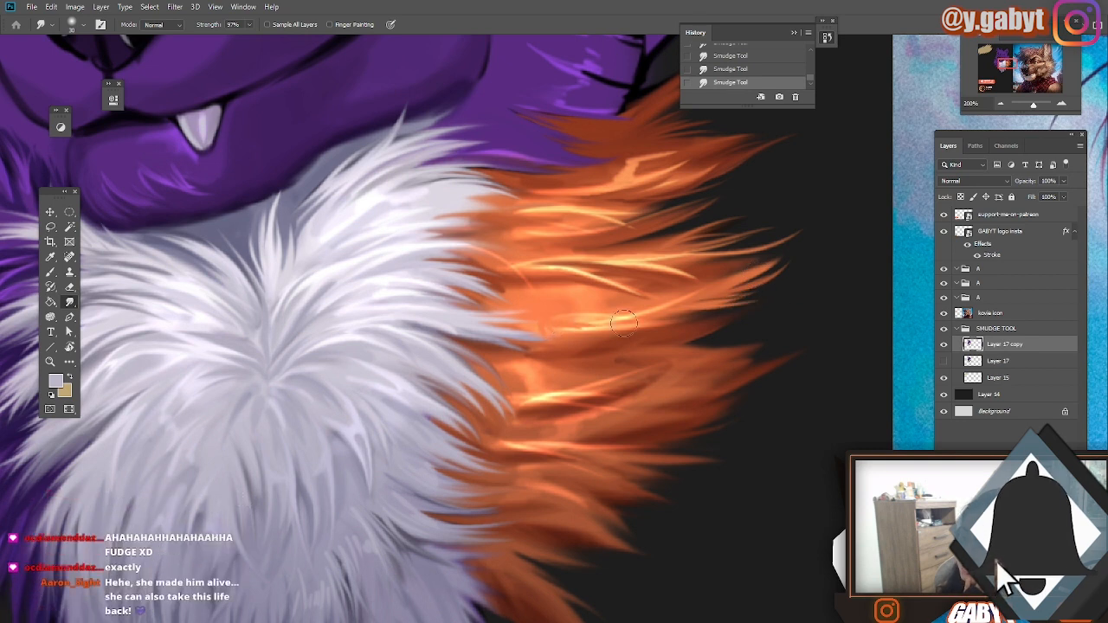
left_click_drag(624, 323, 731, 334)
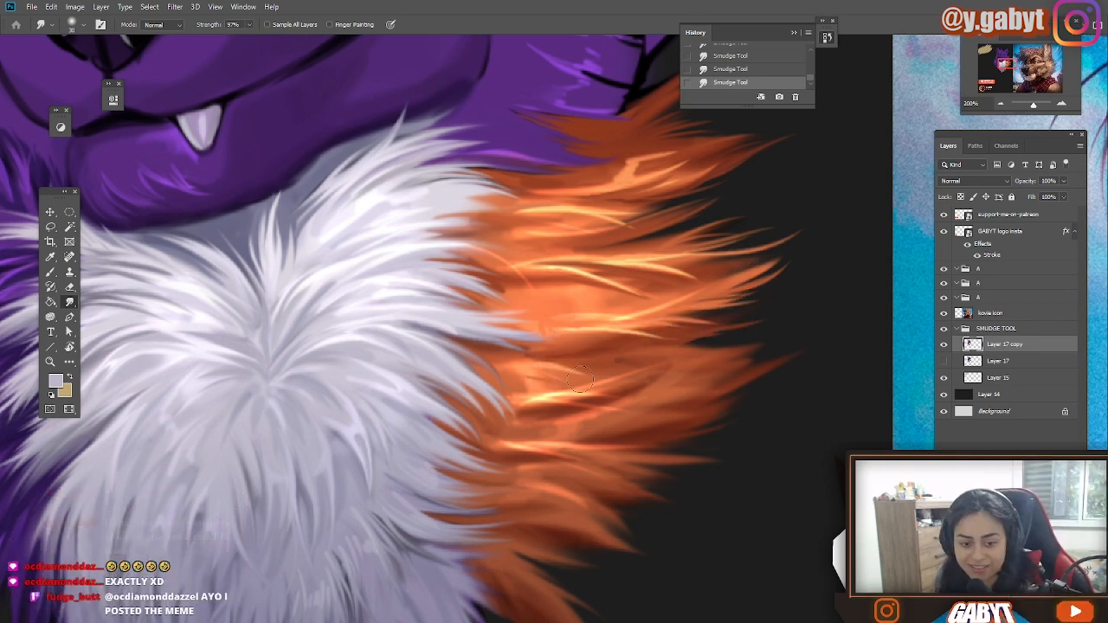
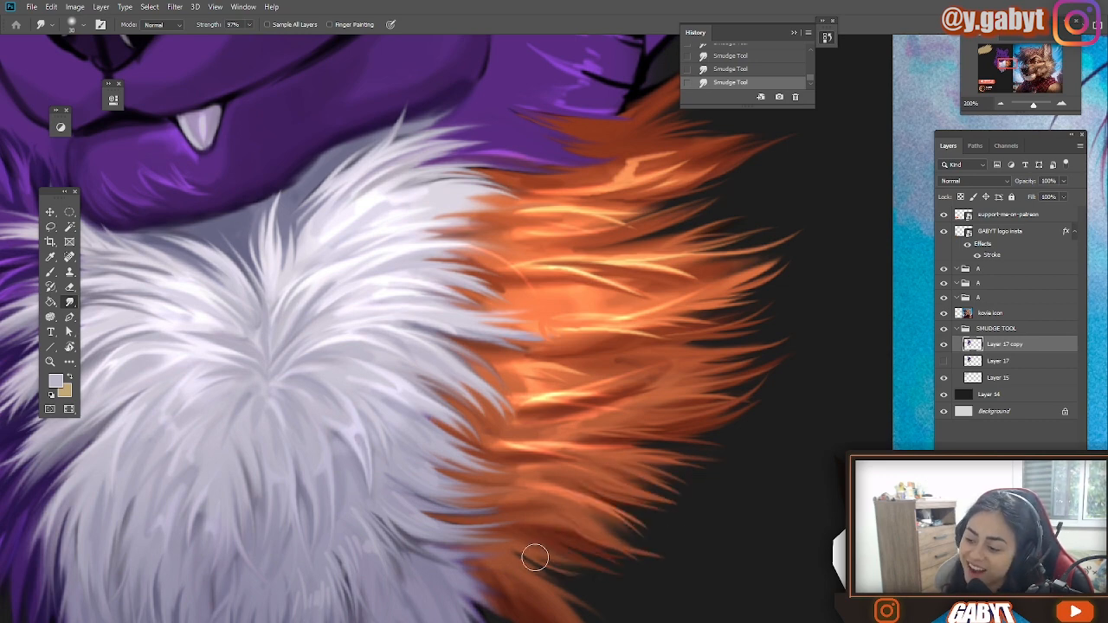
Step: Smudge the lower orange tufts beside the white chest into tapered strands, undoing the stray strokes
mouse_move(525, 445)
left_mouse_down()
mouse_move(599, 476)
mouse_move(525, 372)
mouse_move(571, 403)
left_mouse_up()
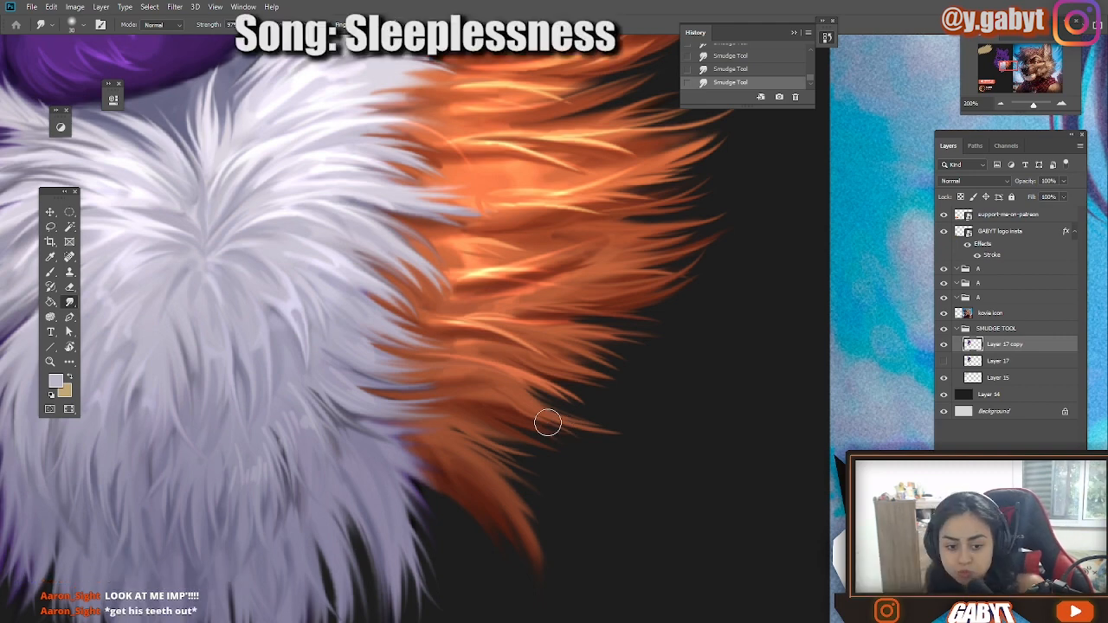
left_click_drag(429, 391, 436, 362)
mouse_move(501, 405)
left_mouse_down()
mouse_move(447, 378)
mouse_move(486, 377)
mouse_move(487, 457)
mouse_move(509, 436)
left_mouse_up()
key("ctrl+z")
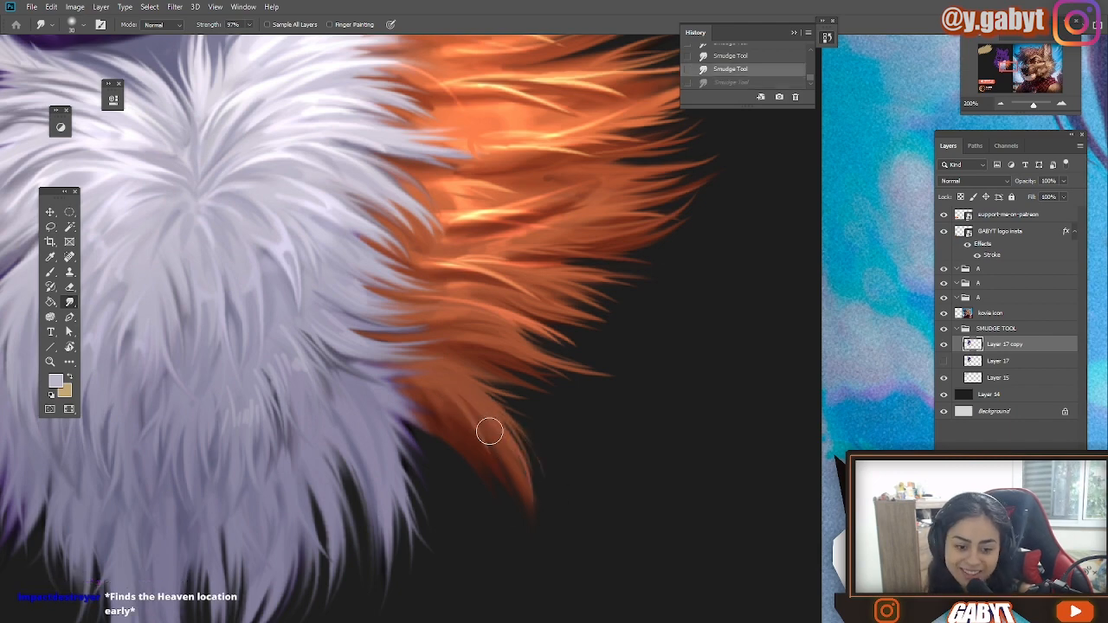
mouse_move(413, 418)
left_mouse_down()
mouse_move(448, 364)
mouse_move(484, 357)
left_mouse_up()
key("ctrl+z")
Step: Pull the edges of the lowest orange tuft outward and downward into finer tips with the Smudge tool
mouse_move(371, 339)
left_mouse_down()
mouse_move(383, 346)
mouse_move(401, 273)
left_mouse_up()
left_click_drag(474, 279, 507, 298)
left_click_drag(541, 333, 561, 395)
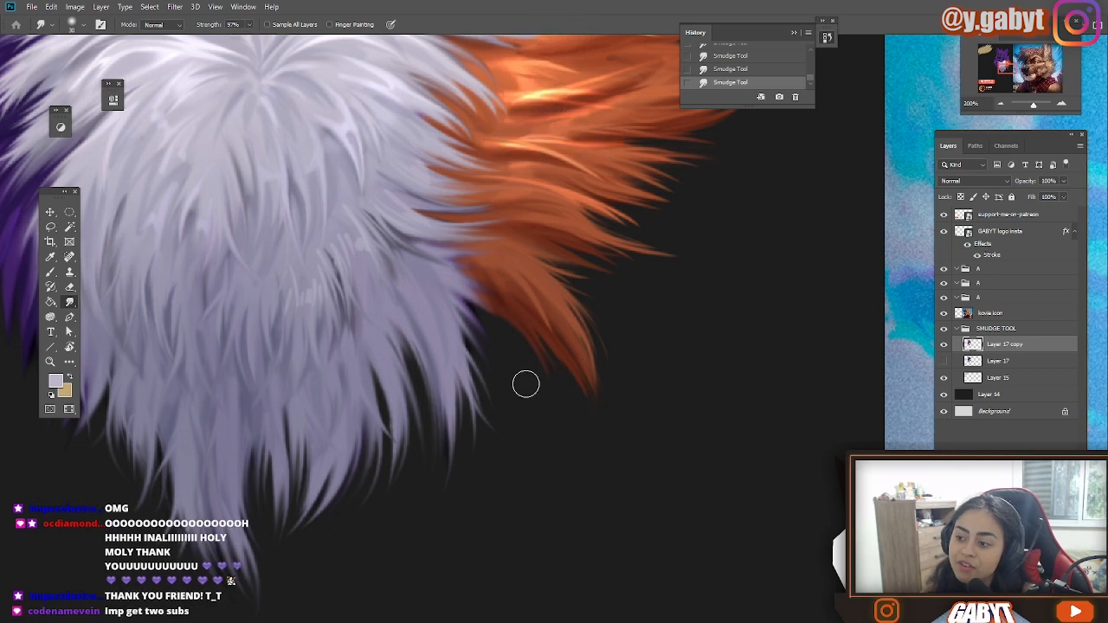
left_click_drag(463, 282, 505, 296)
mouse_move(458, 271)
left_mouse_down()
mouse_move(495, 288)
mouse_move(540, 261)
left_mouse_up()
mouse_move(507, 294)
left_mouse_down()
mouse_move(551, 310)
mouse_move(522, 420)
mouse_move(572, 391)
left_mouse_up()
left_click_drag(718, 229, 594, 349)
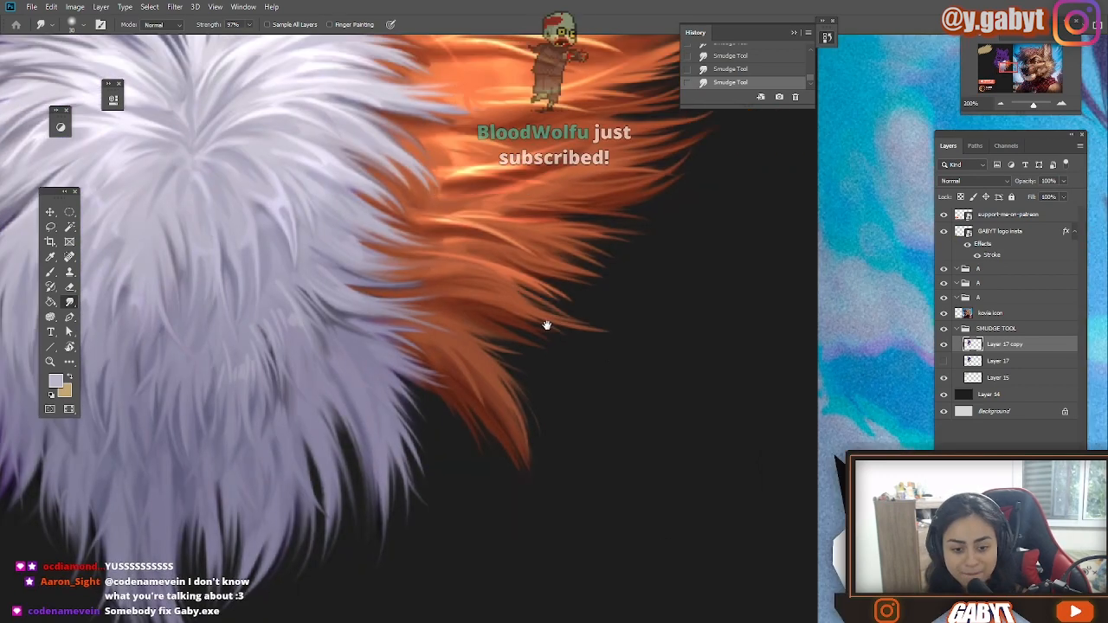
Step: Blend the shading within the lower orange fur using curved Smudge strokes, and undo the last one
left_click_drag(546, 319, 569, 277)
mouse_move(308, 353)
left_mouse_down()
mouse_move(428, 300)
mouse_move(428, 216)
left_mouse_up()
key("ctrl+z")
mouse_move(562, 213)
left_mouse_down()
mouse_move(540, 264)
mouse_move(583, 315)
mouse_move(595, 379)
left_mouse_up()
mouse_move(657, 379)
left_mouse_down()
mouse_move(618, 482)
mouse_move(416, 509)
left_mouse_up()
left_click_drag(491, 365, 606, 363)
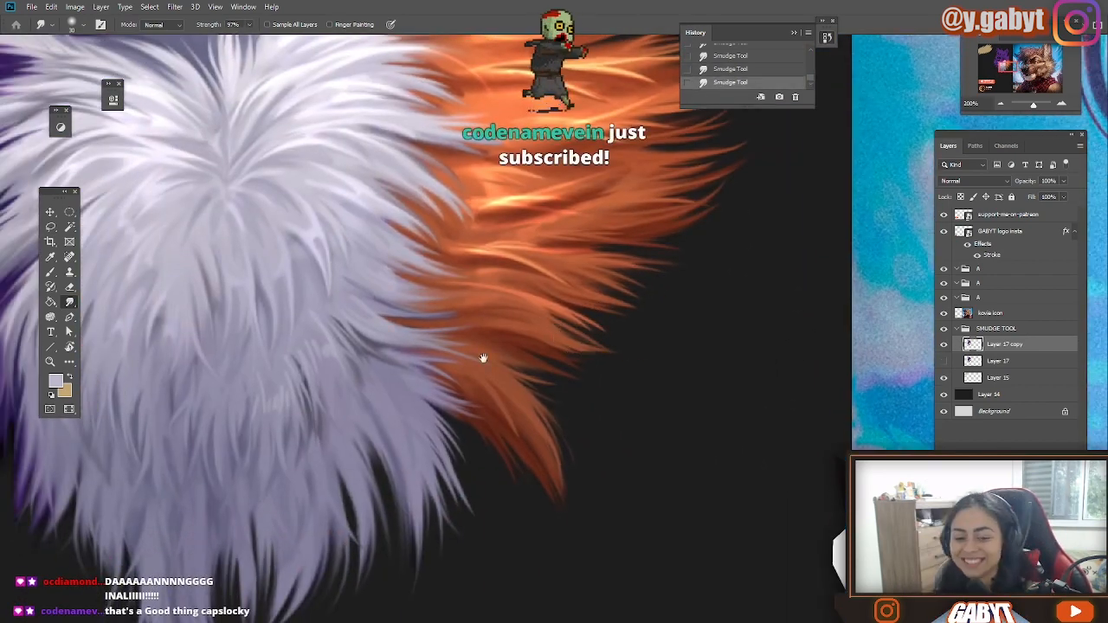
left_click_drag(482, 358, 470, 440)
left_click_drag(546, 383, 465, 519)
key("ctrl+z")
Step: Lower the Smudge strength to 90%, redo the undone stroke and smudge the glowing highlight in the middle of the orange fur
key("6")
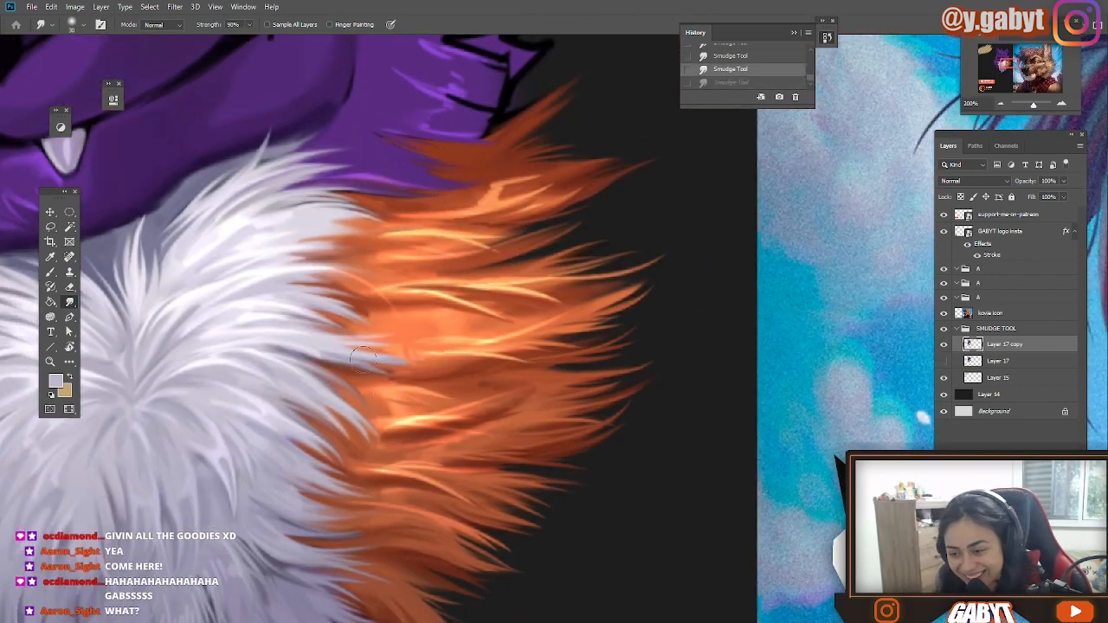
key("9")
key("8")
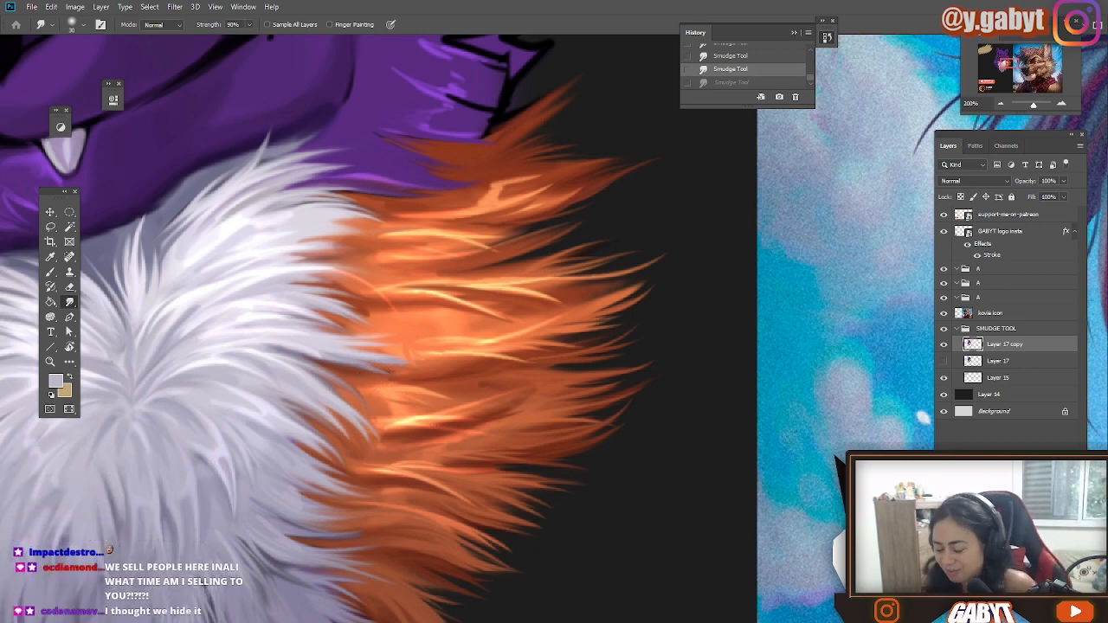
key("ctrl+shift+z")
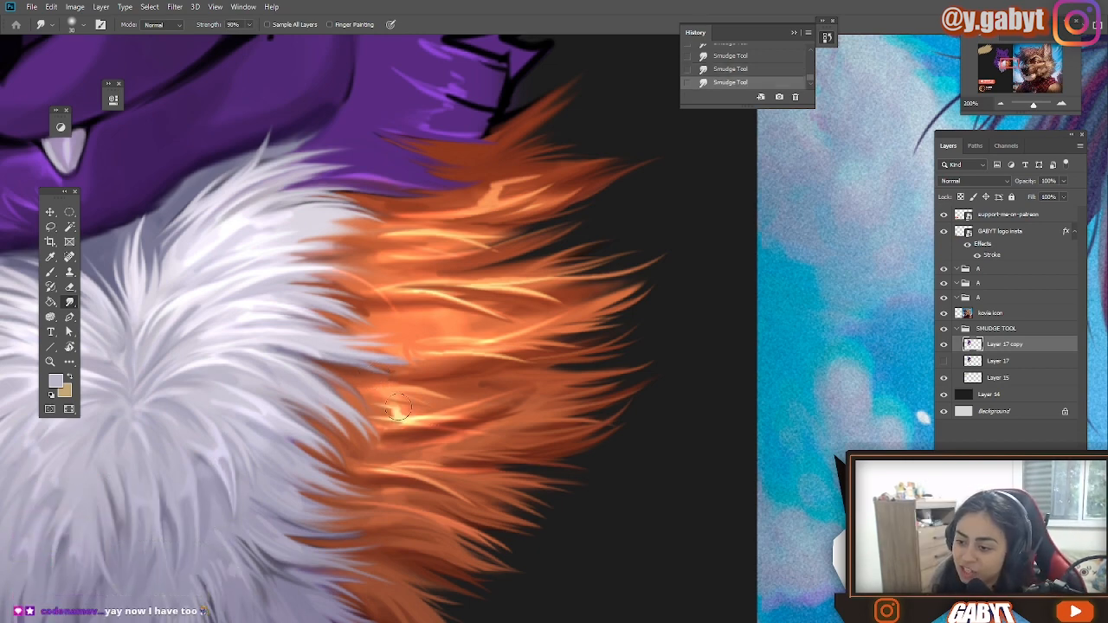
left_click_drag(398, 407, 446, 396)
left_click_drag(418, 352, 464, 380)
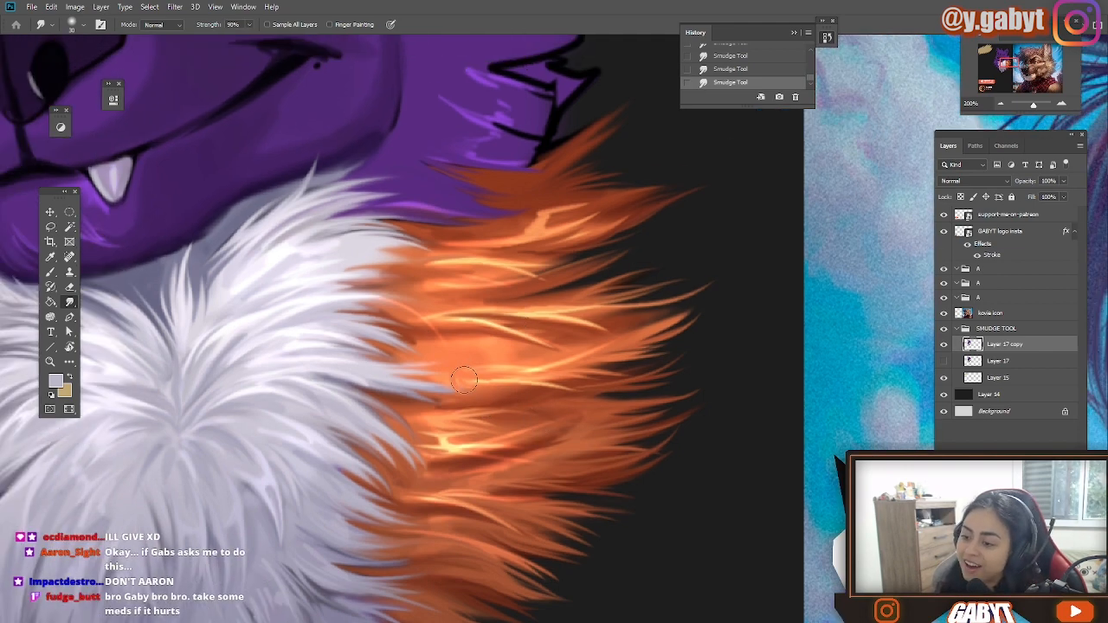
left_click_drag(514, 266, 505, 325)
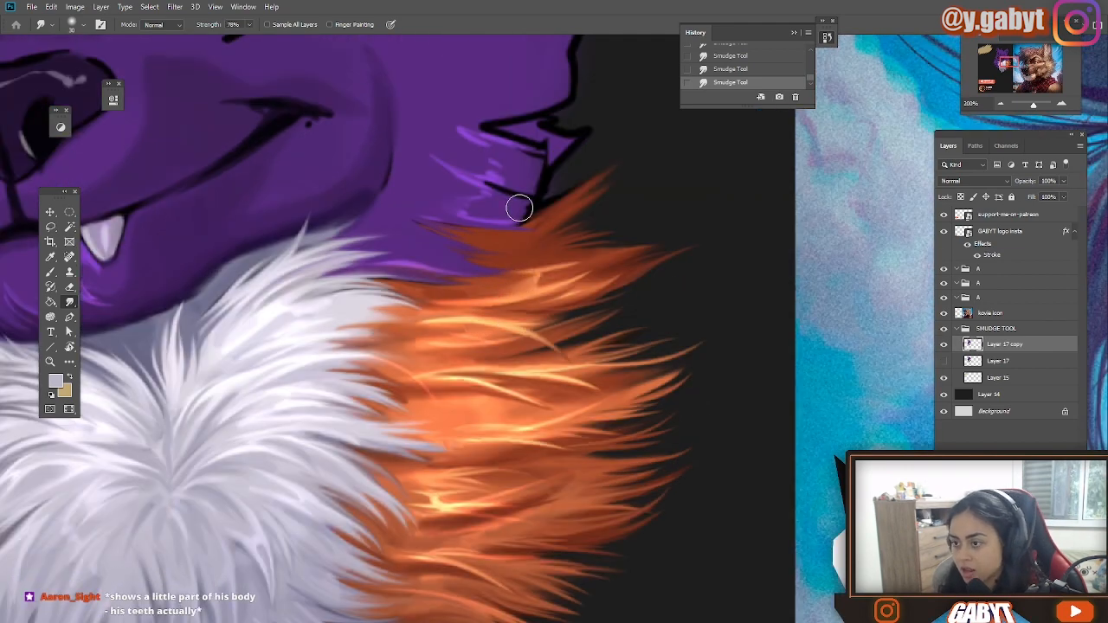
Step: Repaint the wolf's mouth line near its corner in black with the Brush tool
left_click_drag(257, 106, 464, 110)
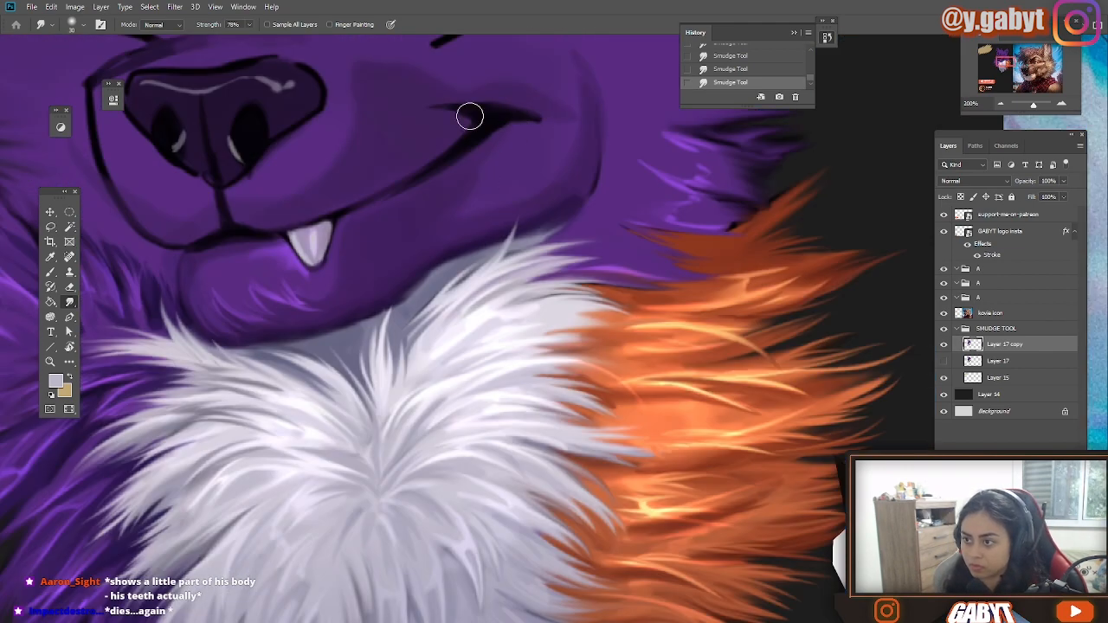
left_click_drag(521, 300, 623, 266)
key("b")
left_click_drag(601, 124, 536, 254)
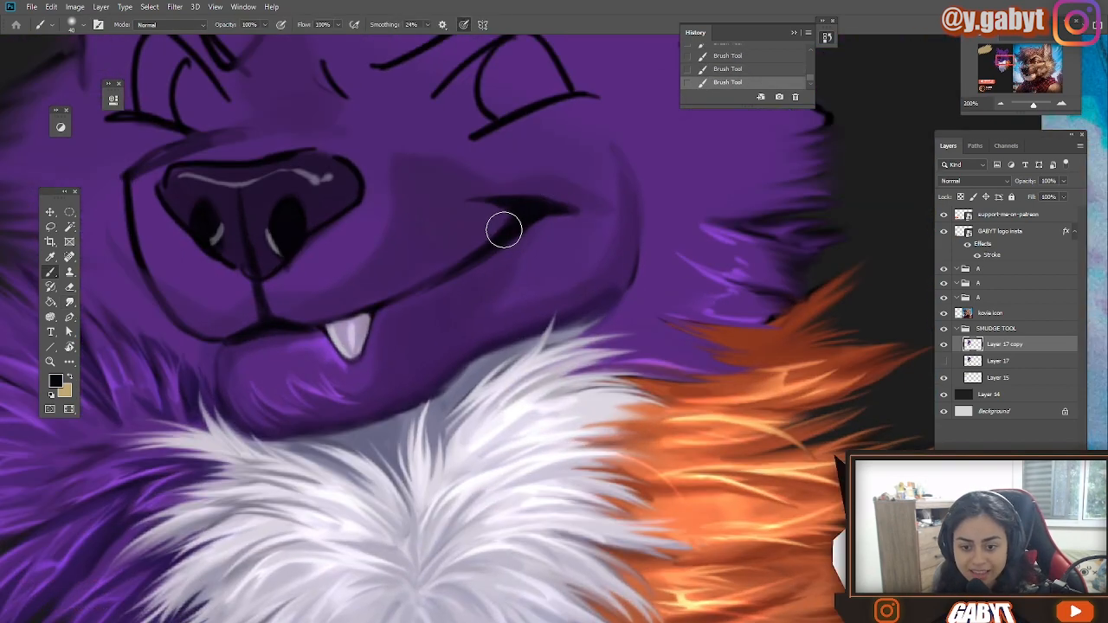
key("alt+Tab")
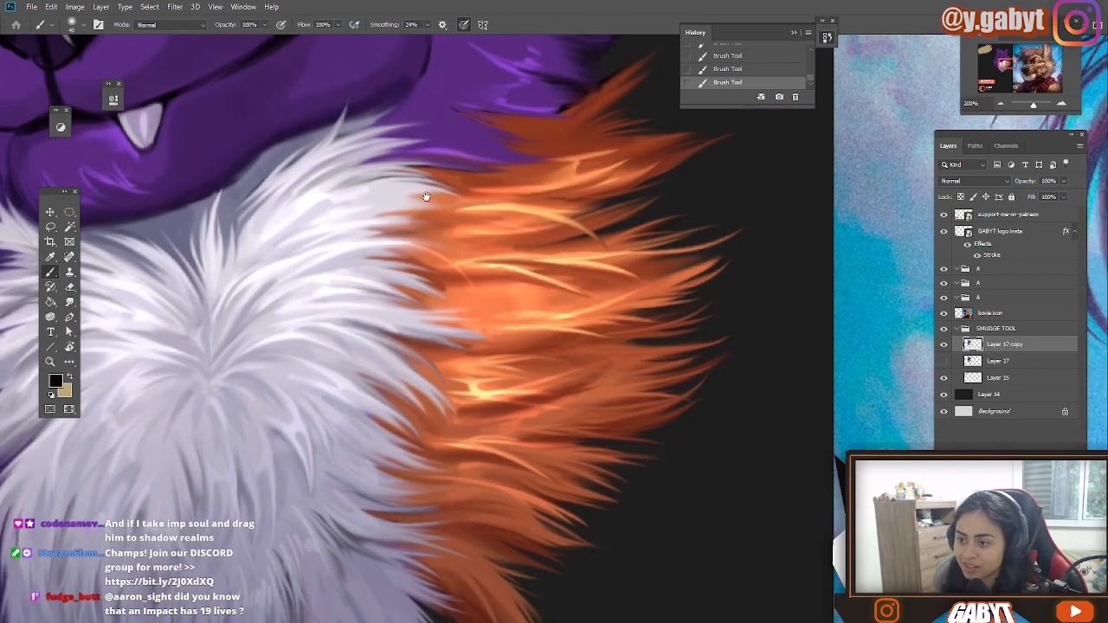
Step: Smudge the bright highlights in the middle orange fur at 78% strength so they blend into strands
left_click_drag(481, 306, 500, 248)
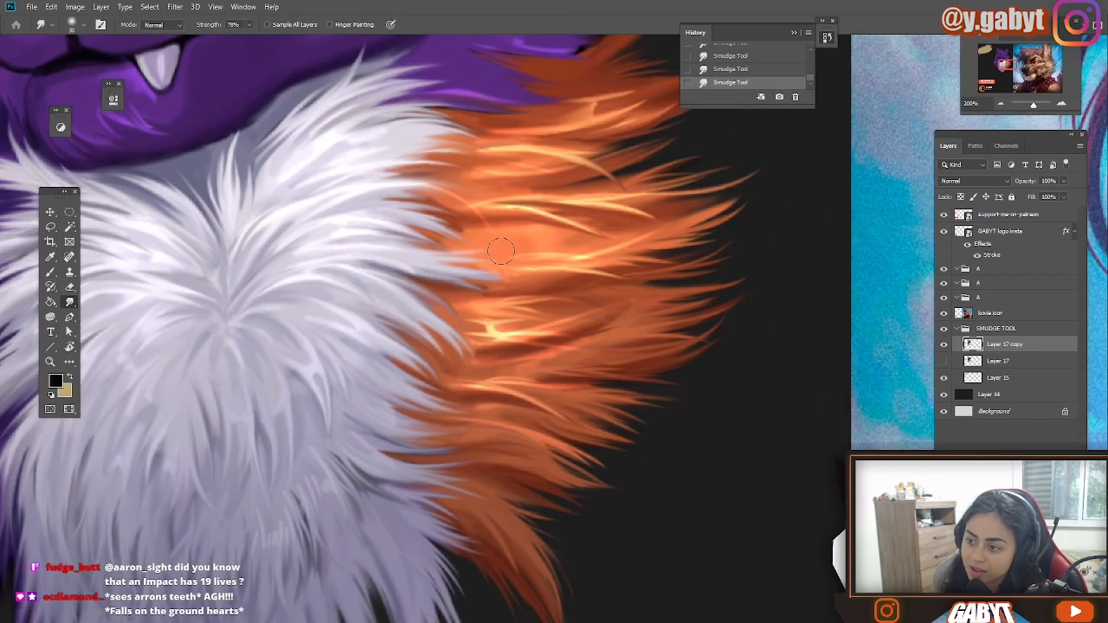
left_click_drag(574, 333, 545, 267)
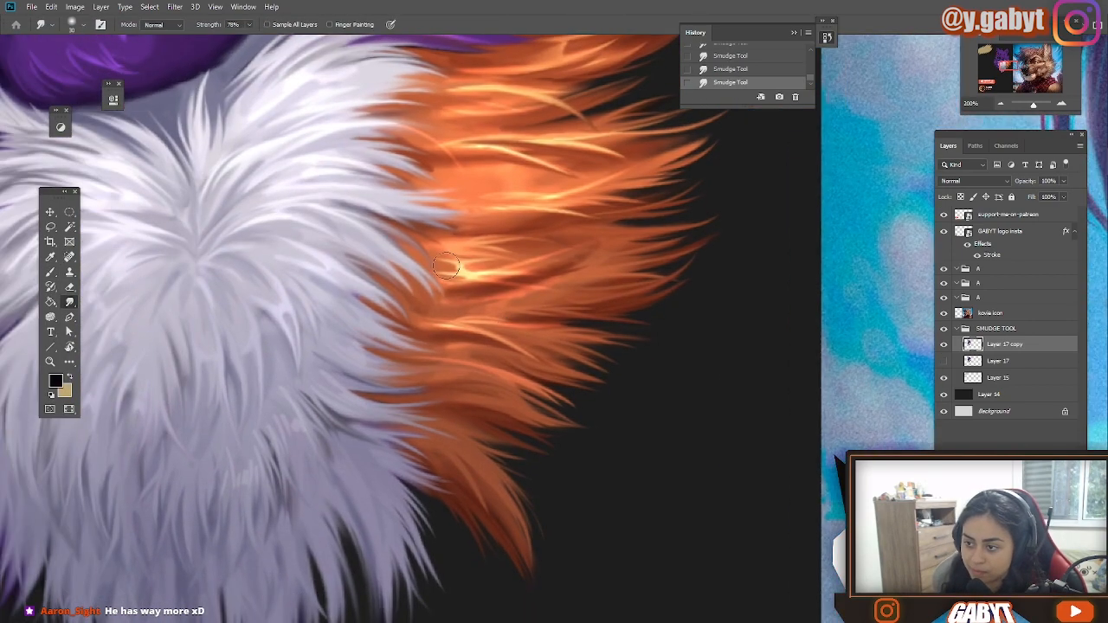
left_click_drag(452, 261, 481, 269)
mouse_move(544, 190)
left_mouse_down()
mouse_move(525, 274)
mouse_move(459, 260)
mouse_move(511, 276)
mouse_move(452, 278)
mouse_move(553, 375)
mouse_move(497, 261)
left_mouse_up()
mouse_move(490, 327)
left_mouse_down()
mouse_move(561, 317)
mouse_move(745, 352)
left_mouse_up()
Step: Brush sampled light orange highlight strands into the orange fur, undoing the stray strokes
key("b")
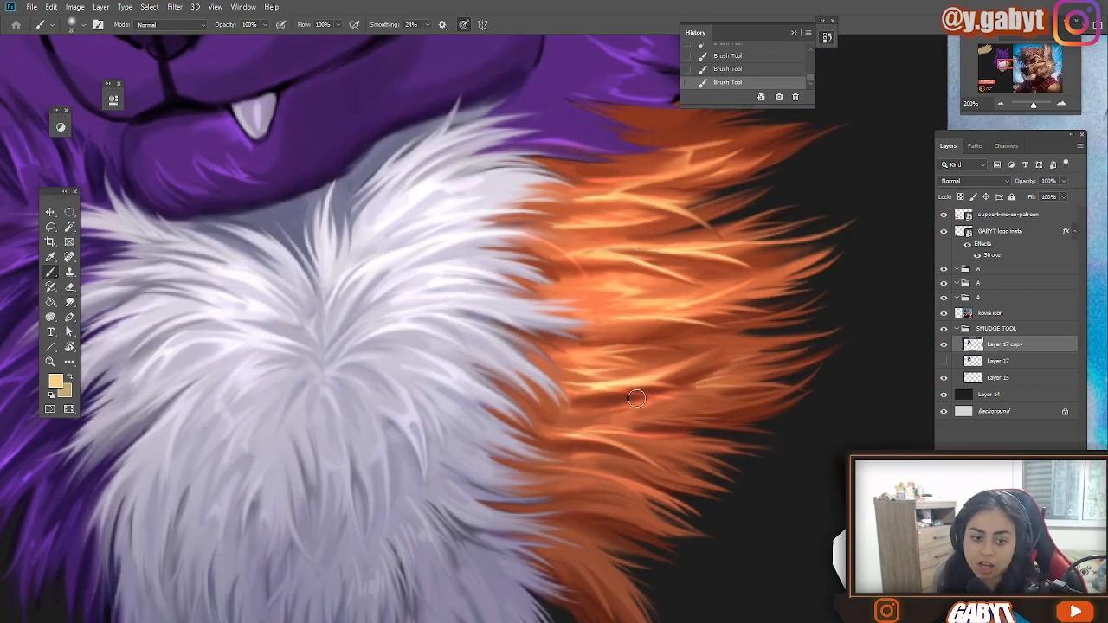
left_click_drag(175, 144, 189, 200)
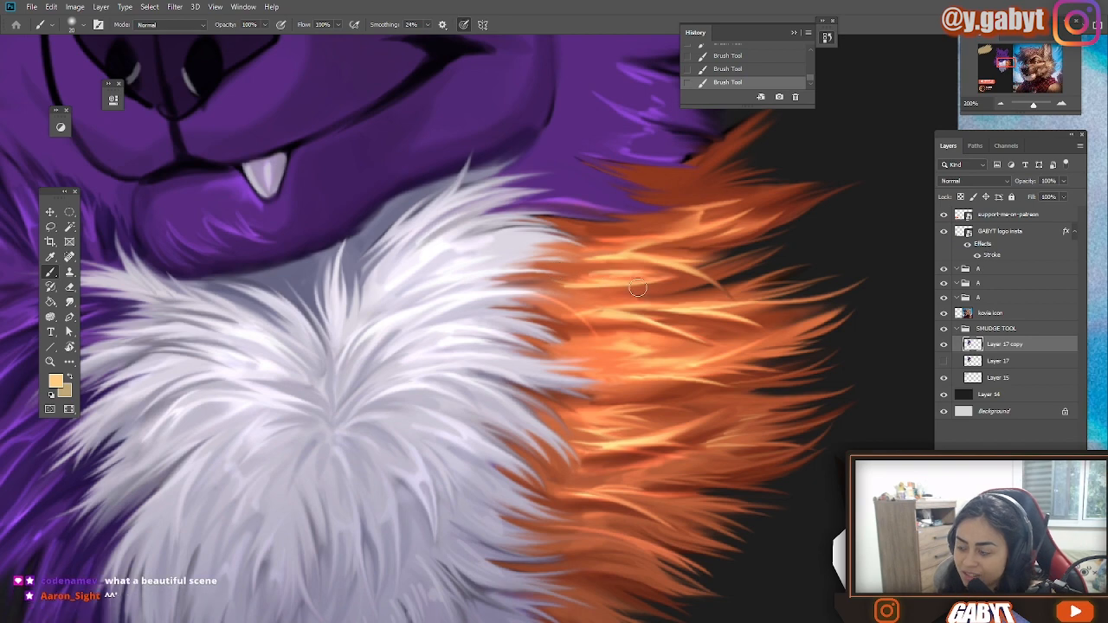
left_click_drag(632, 249, 573, 308)
left_click(597, 303, "alt")
key("ctrl+z")
left_click_drag(643, 291, 612, 334)
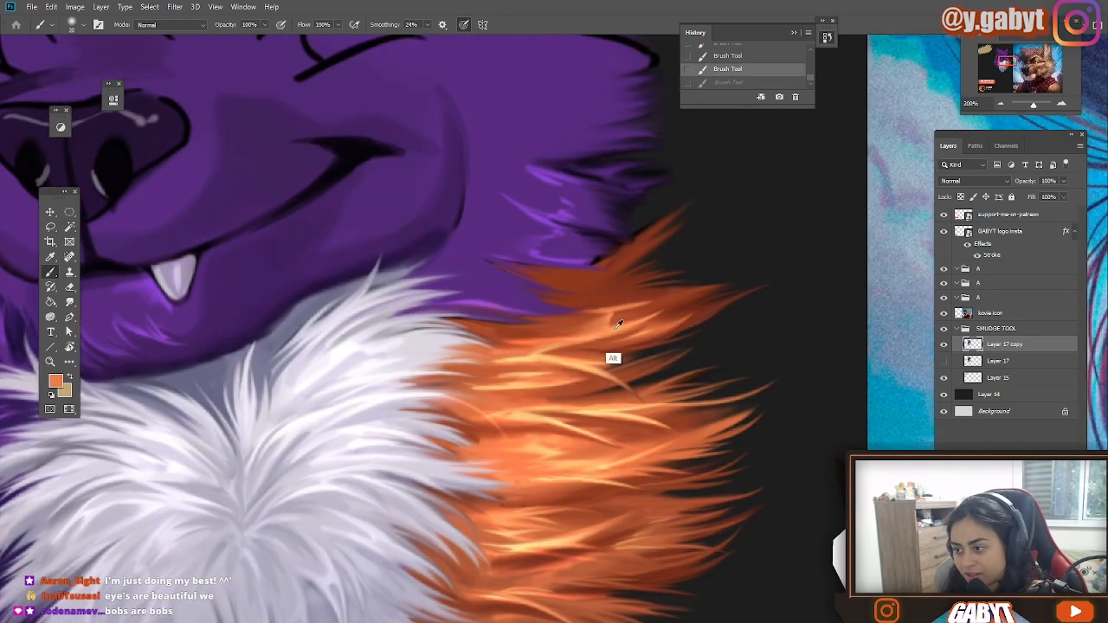
mouse_move(570, 298)
left_mouse_down()
mouse_move(634, 283)
mouse_move(544, 272)
left_mouse_up()
key("ctrl+z")
Step: Sample orange tones from the uppermost tuft and rework its blocky highlight into thin brushed strands
right_click(604, 310, "alt")
left_click(615, 312, "alt")
key("ctrl+z")
left_click(623, 286, "alt")
mouse_move(572, 390)
left_mouse_down()
mouse_move(537, 220)
mouse_move(579, 237)
left_mouse_up()
key("ctrl+z")
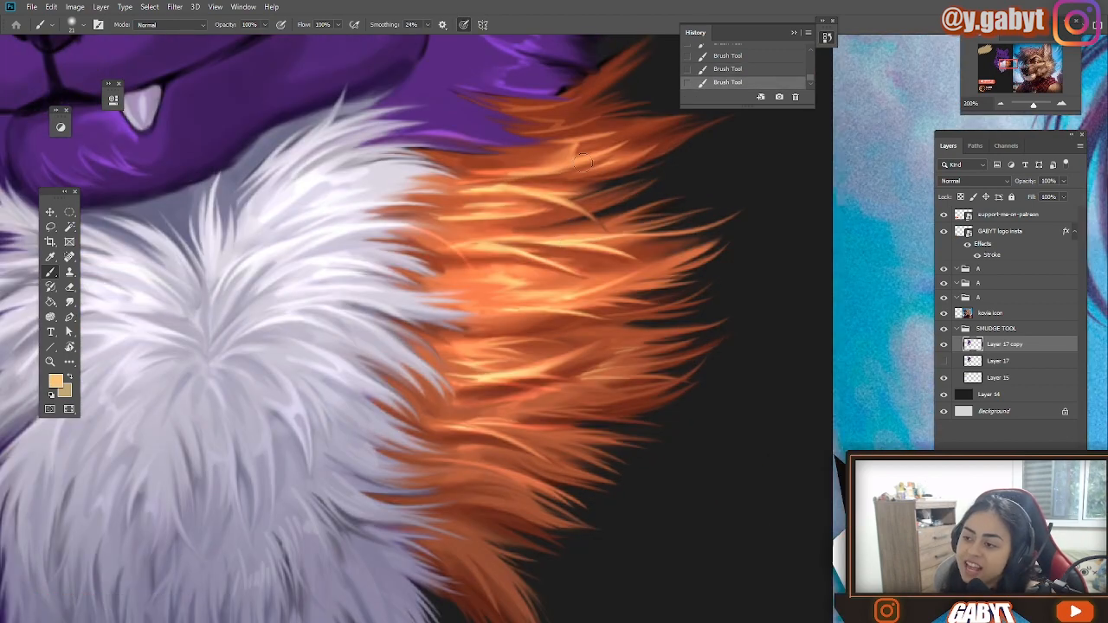
Step: Sample a light yellow and brush highlight strands across the middle of the orange fur
left_click_drag(398, 147, 421, 201)
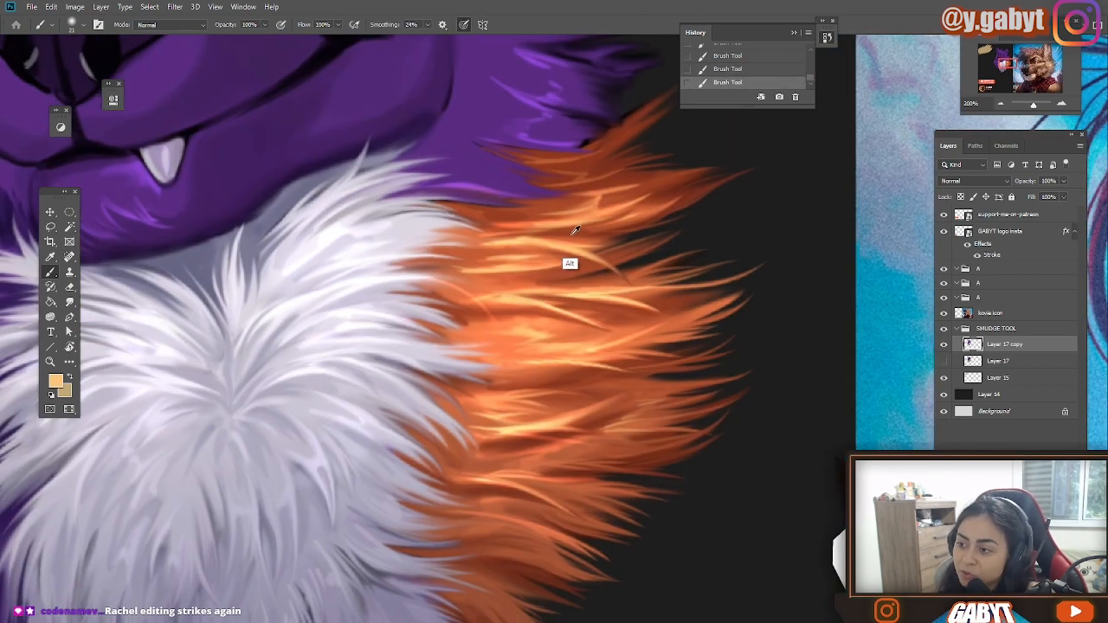
left_click_drag(479, 265, 476, 240)
left_click(504, 405, "alt")
left_click_drag(508, 406, 575, 396)
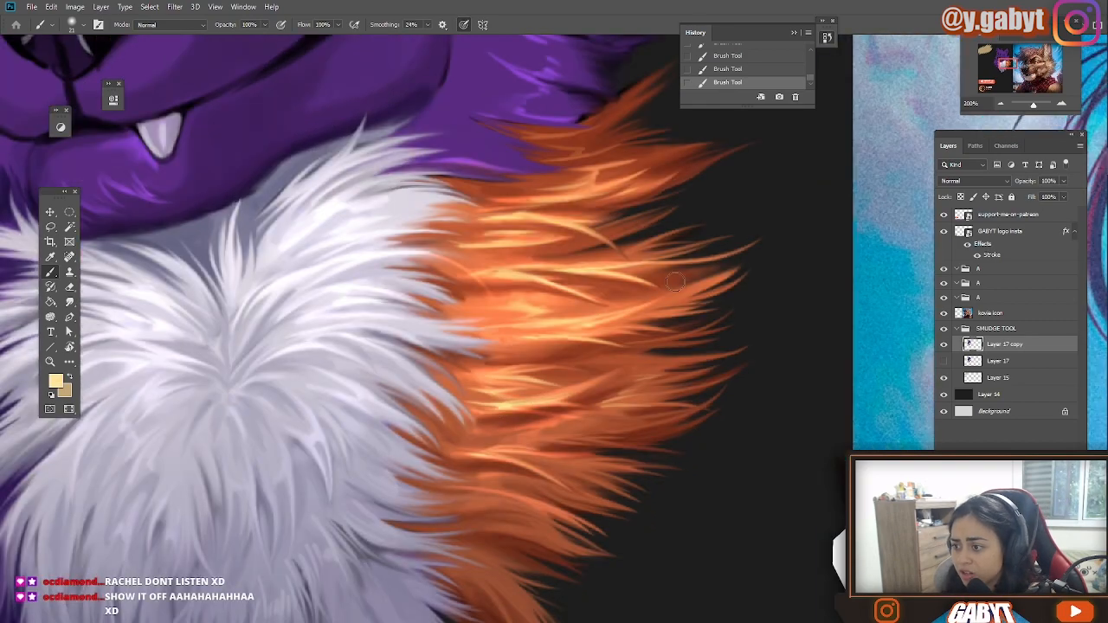
left_click_drag(675, 282, 699, 160)
left_click_drag(475, 381, 583, 388)
Step: Resample the fur colour and add small highlight strands to the orange fur with the Brush tool
left_click(542, 466, "alt")
left_click_drag(1032, 105, 1032, 105)
left_click(537, 290, "alt")
key("ctrl+z")
left_click_drag(536, 290, 586, 302)
Step: Set white as foreground and black as background colour, and brush fine white strands at the centre of the chest
key("d")
key("ctrl+z")
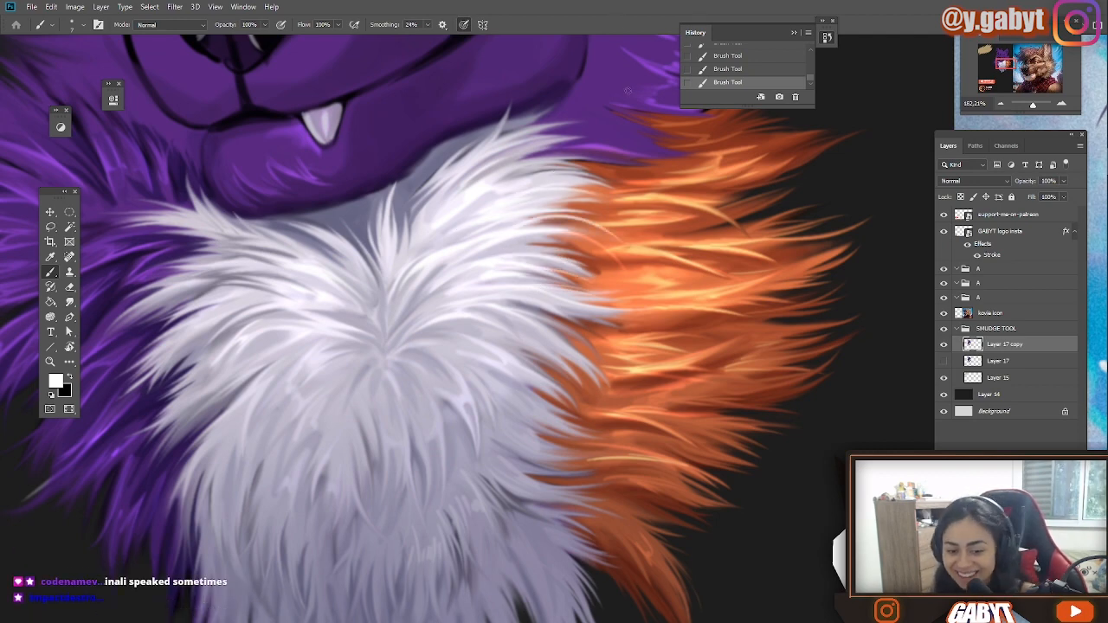
mouse_move(312, 389)
left_mouse_down()
mouse_move(403, 309)
mouse_move(437, 381)
left_mouse_up()
mouse_move(484, 216)
left_mouse_down()
mouse_move(521, 269)
mouse_move(588, 203)
left_mouse_up()
key("ctrl+z")
key("ctrl+z")
mouse_move(511, 336)
left_mouse_down()
mouse_move(413, 325)
mouse_move(406, 302)
left_mouse_up()
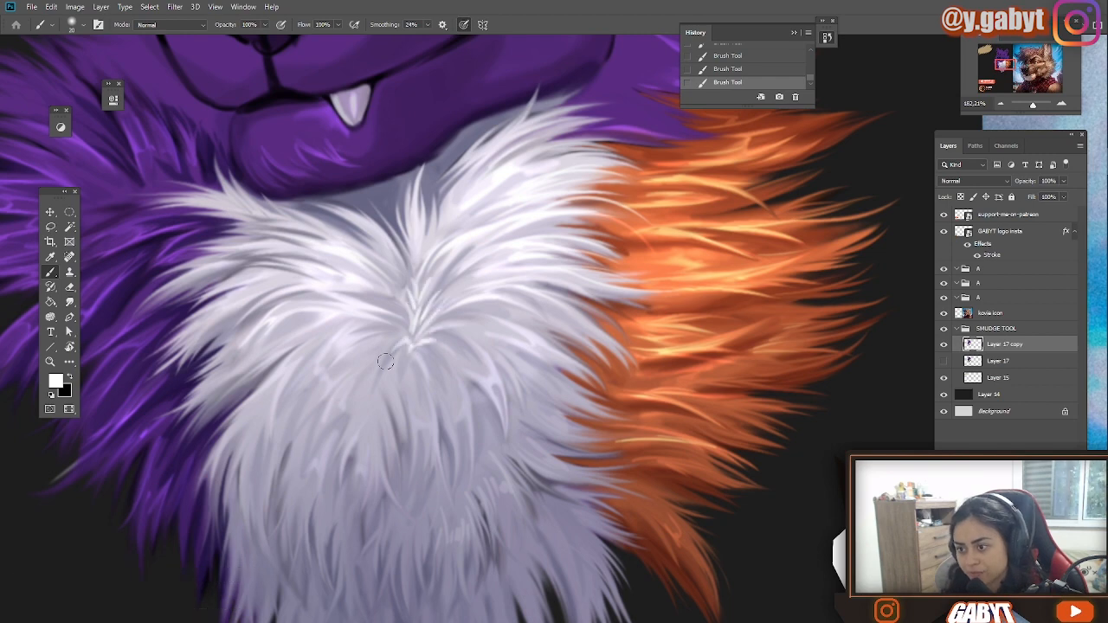
Step: Reduce the brush size and paint thin white strands on the upper right of the white chest, undoing failed strokes
left_click_drag(1032, 104, 1030, 105)
key("bracketleft")
key("bracketleft")
key("bracketleft")
key("ctrl+z")
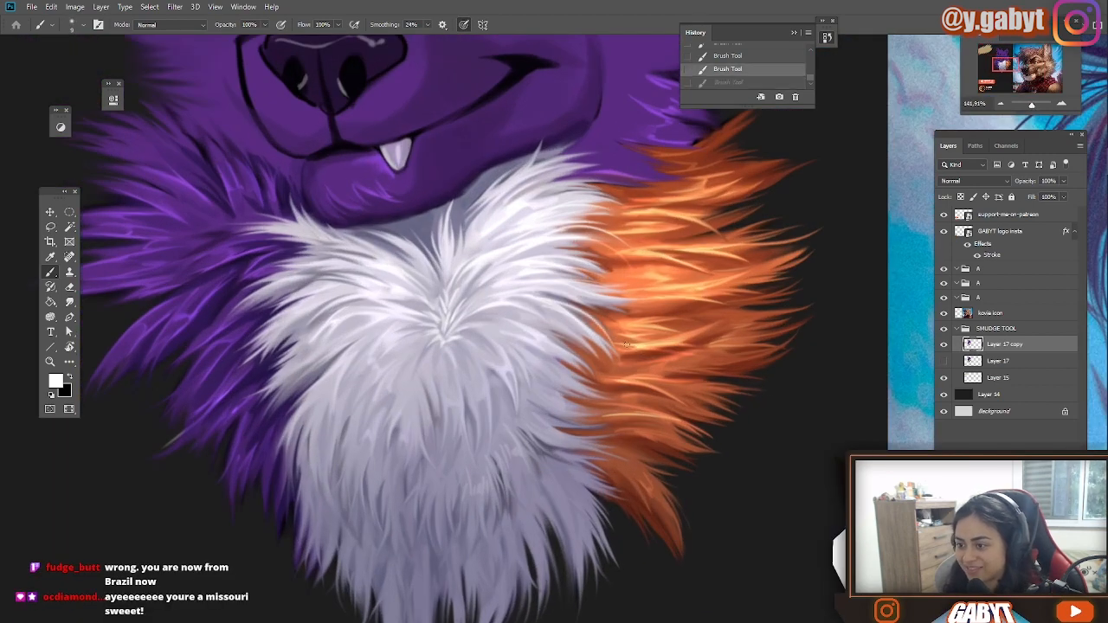
mouse_move(543, 334)
left_mouse_down()
mouse_move(599, 369)
mouse_move(554, 433)
left_mouse_up()
key("ctrl+z")
left_click(1062, 104)
left_click(1061, 104)
left_click_drag(556, 287, 656, 320)
key("ctrl+z")
left_click_drag(476, 247, 688, 266)
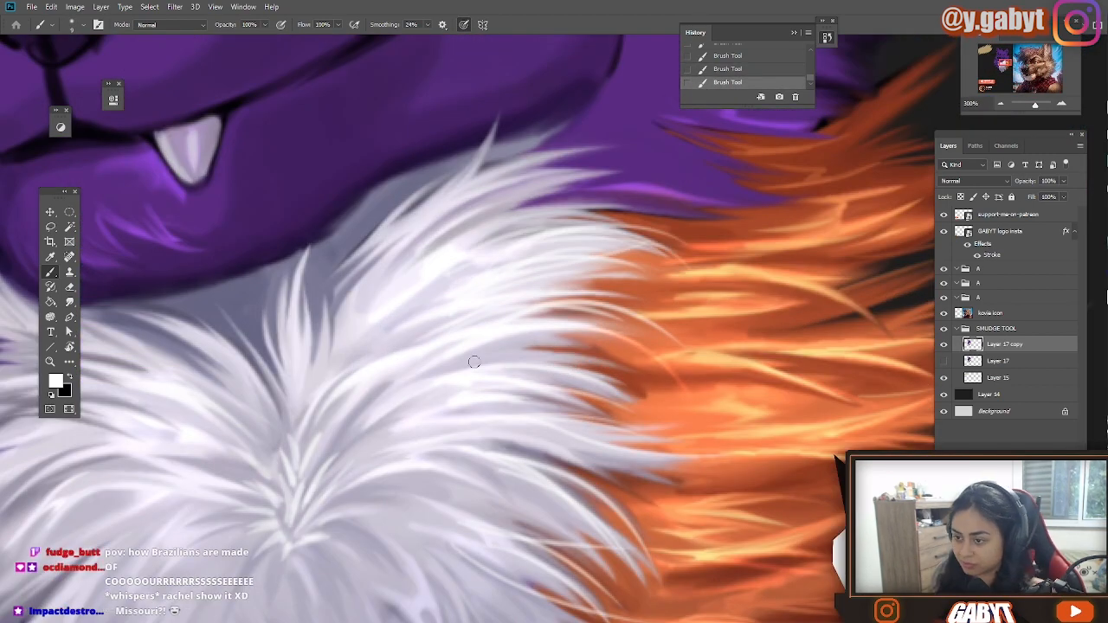
Step: Paint long thin white hairs from the upper chest fur out over the purple and orange fur
left_click_drag(443, 377, 620, 351)
key("ctrl+z")
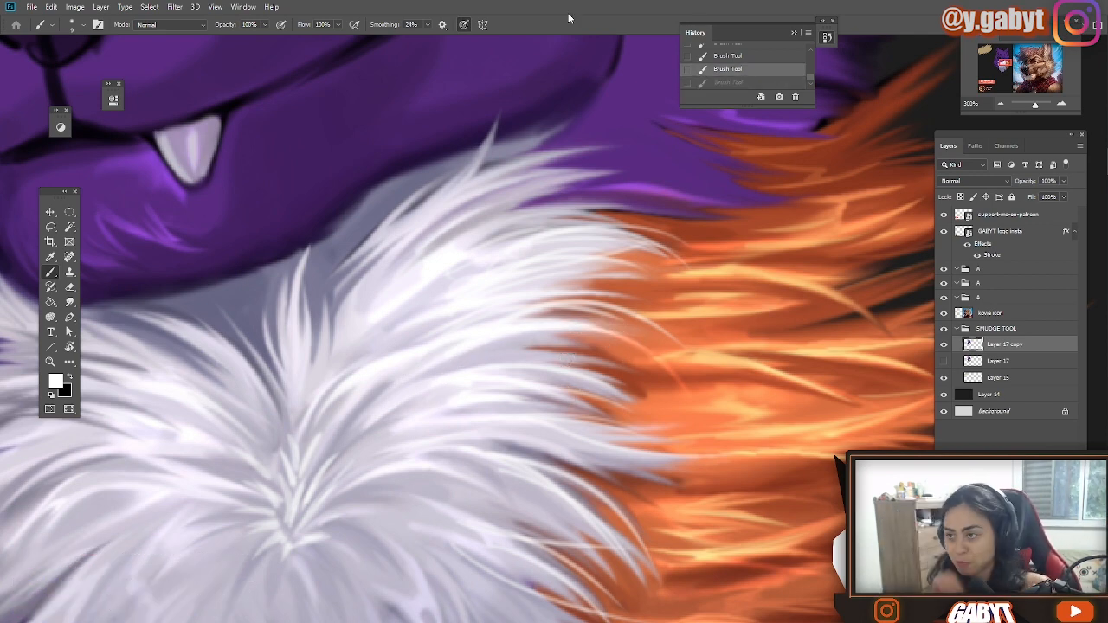
left_click_drag(552, 265, 675, 254)
key("ctrl+z")
left_click_drag(436, 239, 607, 135)
left_click_drag(541, 257, 698, 192)
left_click_drag(530, 356, 443, 236)
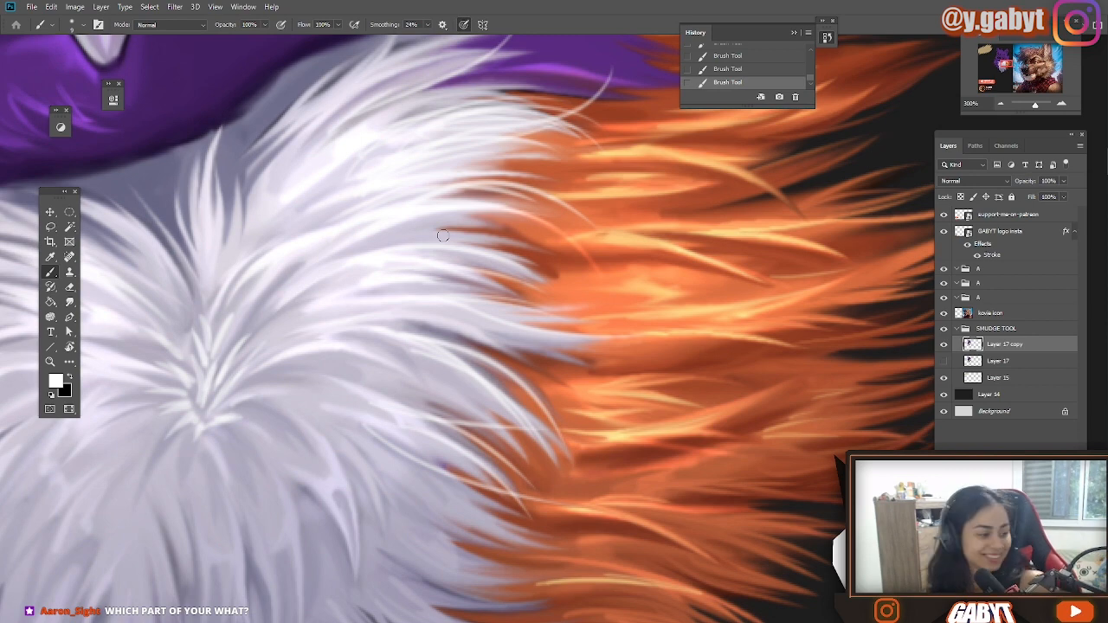
Step: Undo the stray hairs over the orange fur and brush thin white strands along the chest's right edge
left_click_drag(458, 302, 380, 251)
left_click_drag(642, 305, 831, 257)
key("ctrl+z")
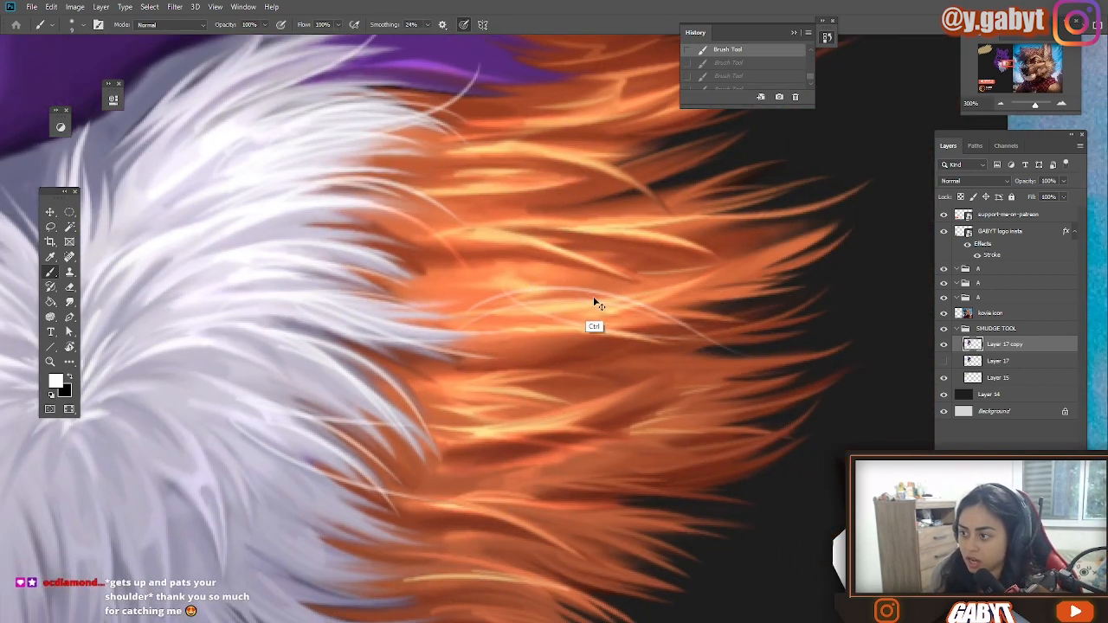
left_click_drag(504, 337, 708, 292)
left_click_drag(353, 162, 487, 185)
left_click_drag(554, 390, 528, 294)
left_click_drag(384, 263, 566, 340)
left_click_drag(393, 511, 542, 534)
left_click_drag(424, 550, 448, 448)
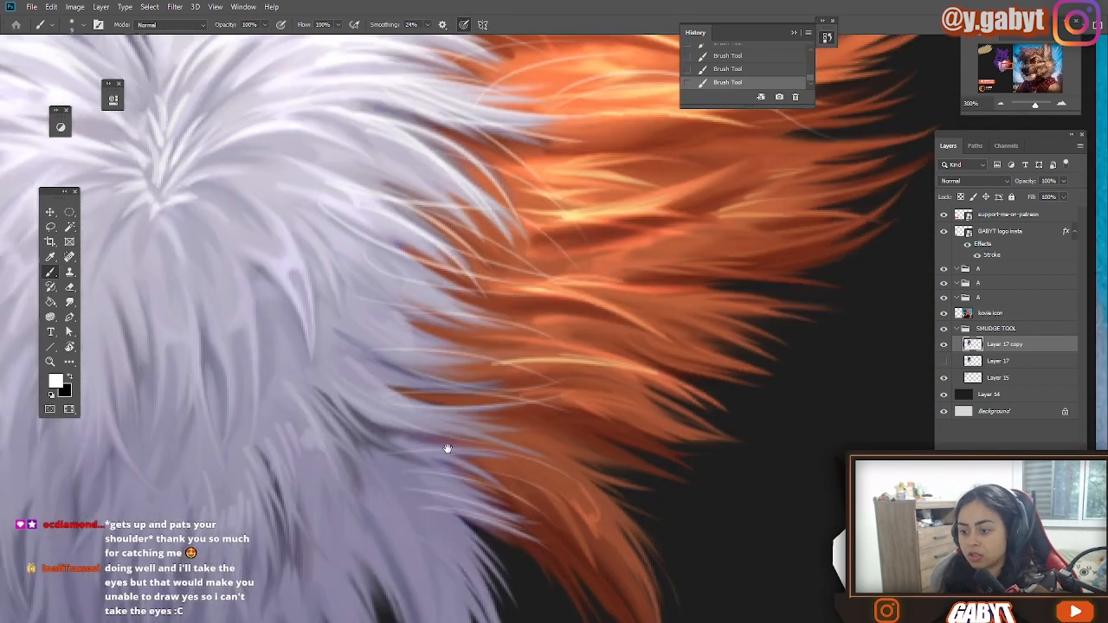
Step: Add fine light hairs along the lower edge of the chest and the bottom orange tuft
left_click_drag(485, 502, 459, 346)
left_click_drag(507, 370, 581, 513)
left_click_drag(419, 435, 481, 554)
left_click_drag(346, 554, 442, 424)
Step: Brush thin strands in sampled purple tones along the edges and highlights of the purple fur left of the chest
left_click_drag(285, 173, 779, 520)
left_click_drag(347, 279, 261, 440)
left_click_drag(247, 207, 326, 387)
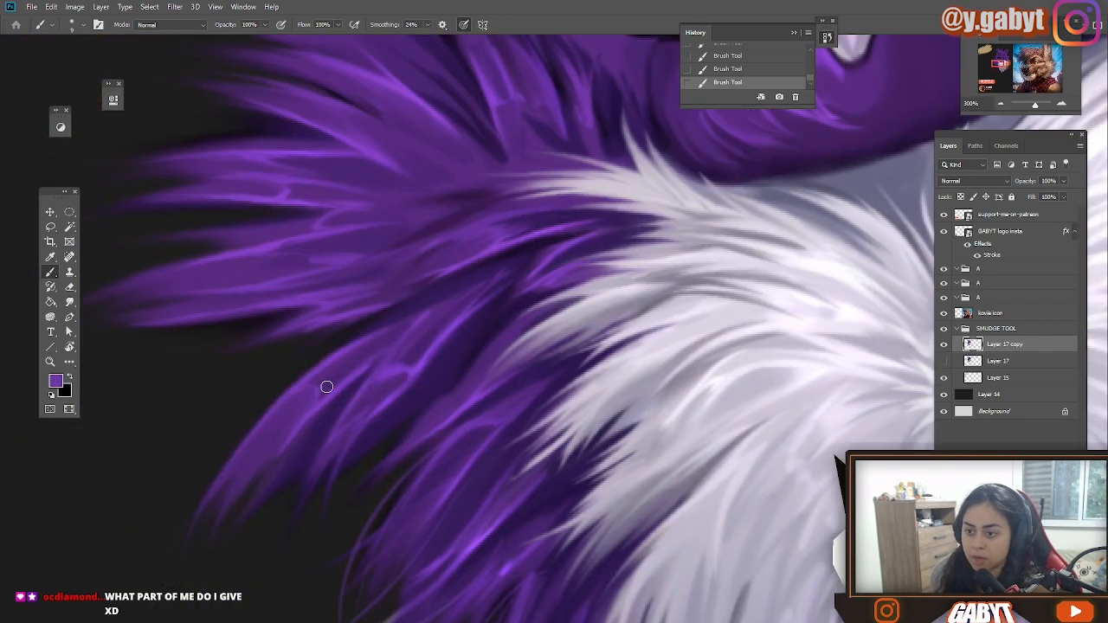
left_click_drag(204, 256, 316, 353)
left_click_drag(384, 232, 455, 382)
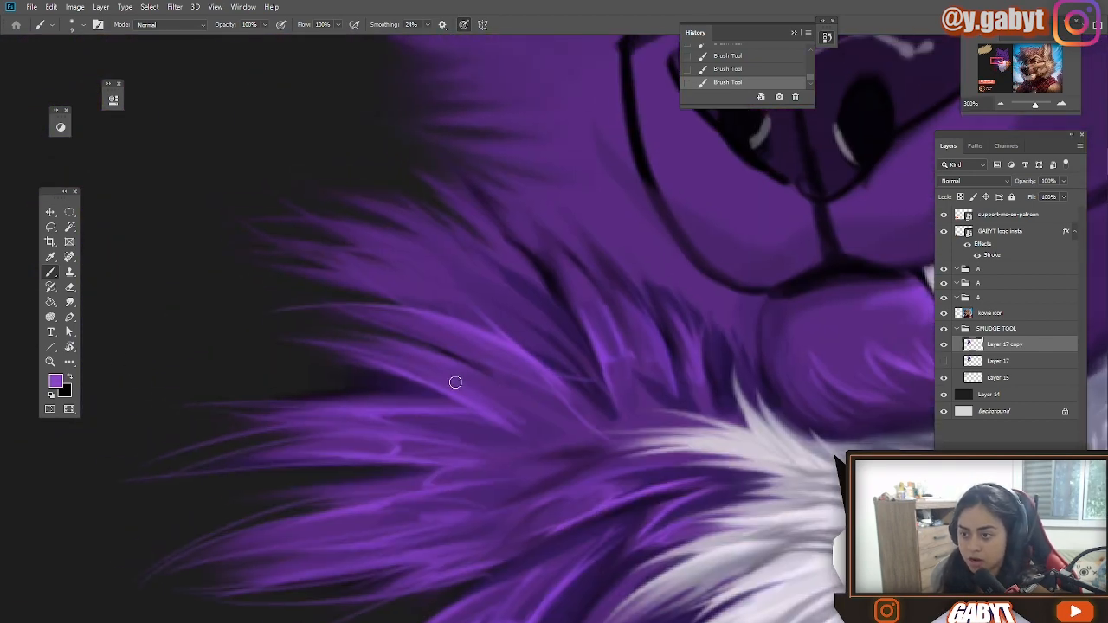
left_click_drag(605, 347, 491, 222)
left_click_drag(550, 318, 436, 237)
Step: Enlarge the Smudge brush and soften the underside of the wolf's jaw into short fur over the grey area
left_click_drag(888, 317, 454, 257)
key("bracketright")
key("bracketright")
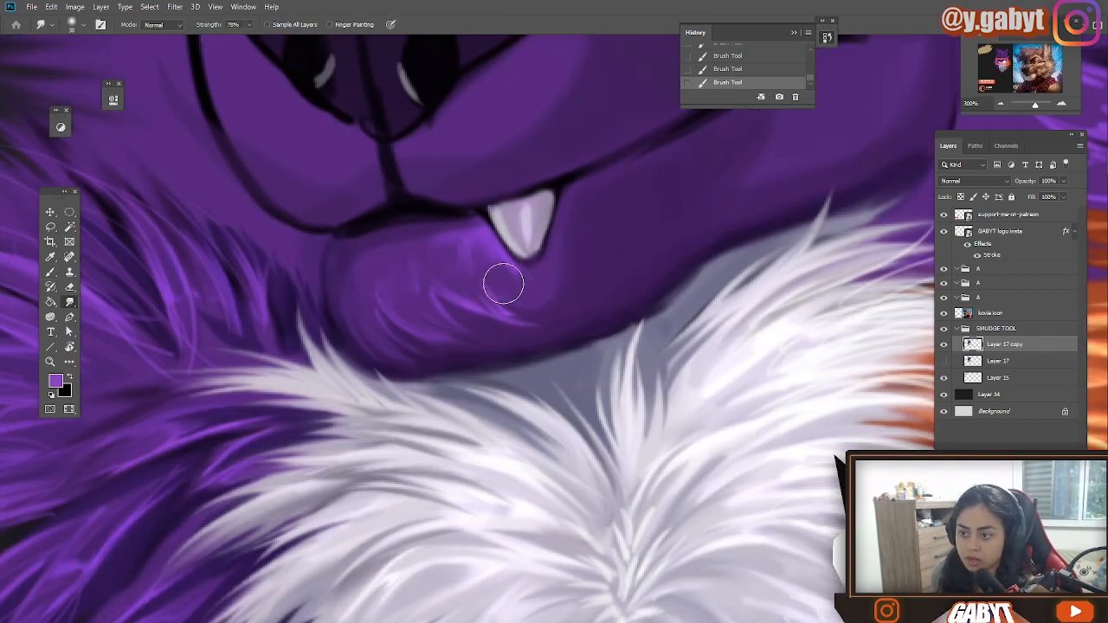
left_click_drag(463, 379, 473, 405)
left_click_drag(484, 385, 533, 397)
left_click_drag(515, 381, 552, 389)
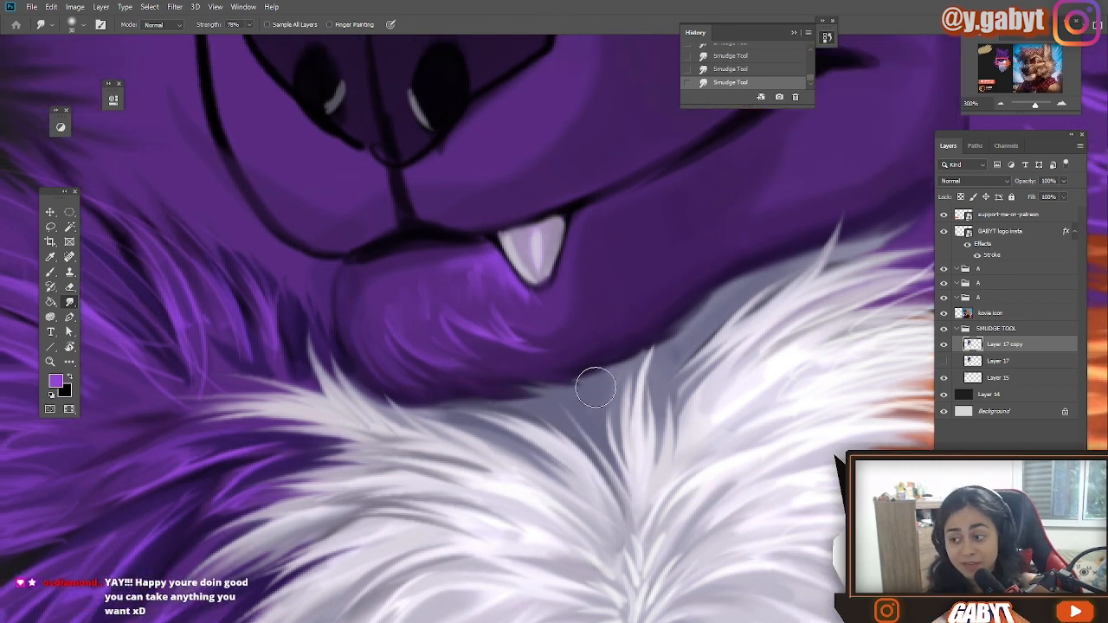
left_click_drag(695, 306, 761, 284)
left_click_drag(684, 211, 741, 202)
Step: Toggle the visibility of Layer 17 copy to compare the refined fur with the earlier version
left_click_drag(1036, 105, 1030, 104)
left_click(944, 344)
left_click(943, 344)
left_click(944, 345)
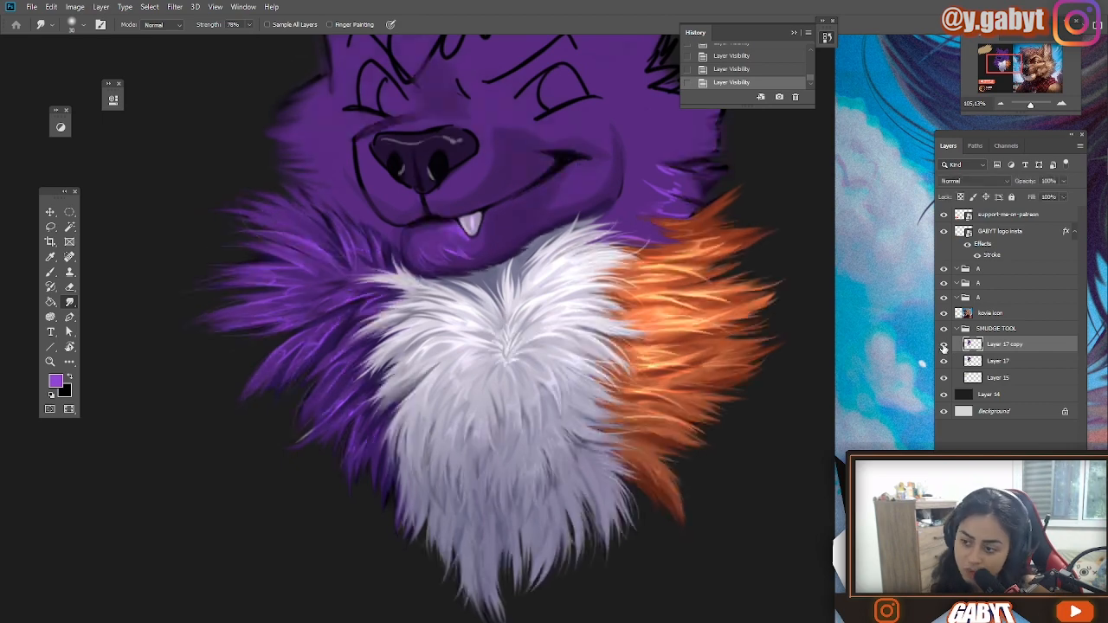
Step: Hide and show Layer 17 copy again to compare the refined fur with the original layer
left_click(944, 345)
left_click(944, 345)
left_click(948, 347)
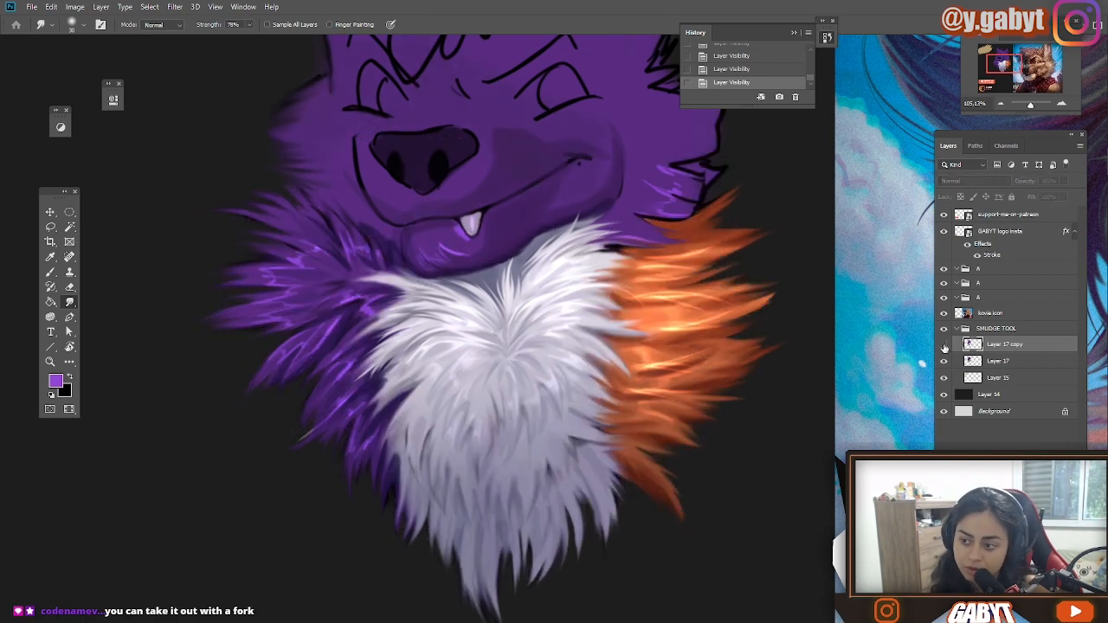
left_click(943, 346)
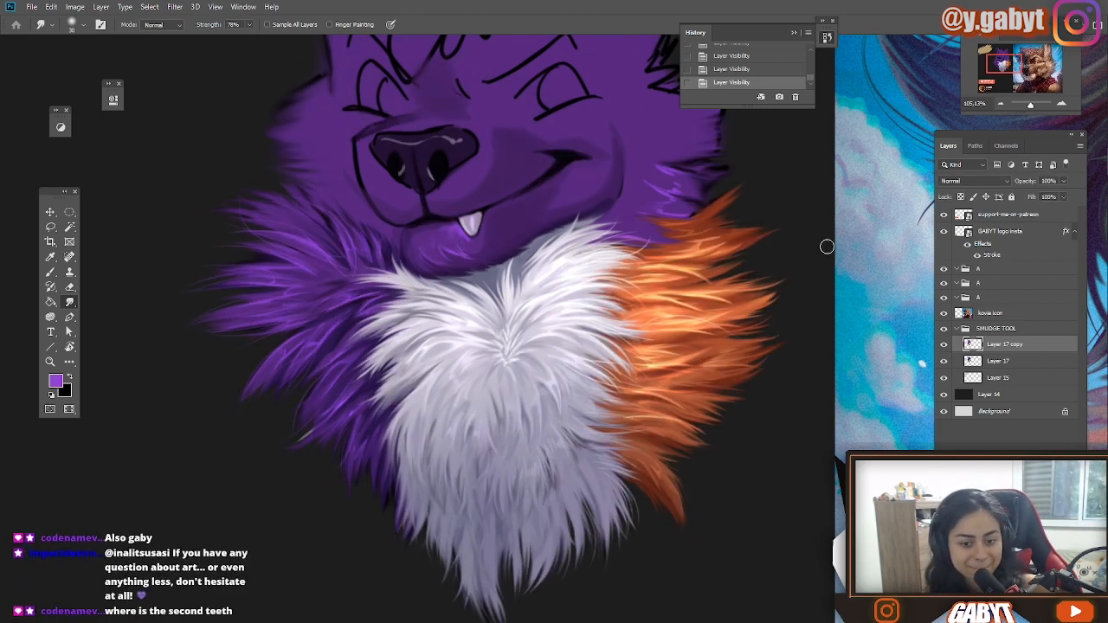
Step: Brush sampled purple tones over the muzzle, chin and mouth to soften the black line art
key("ctrl+plus")
key("ctrl+plus")
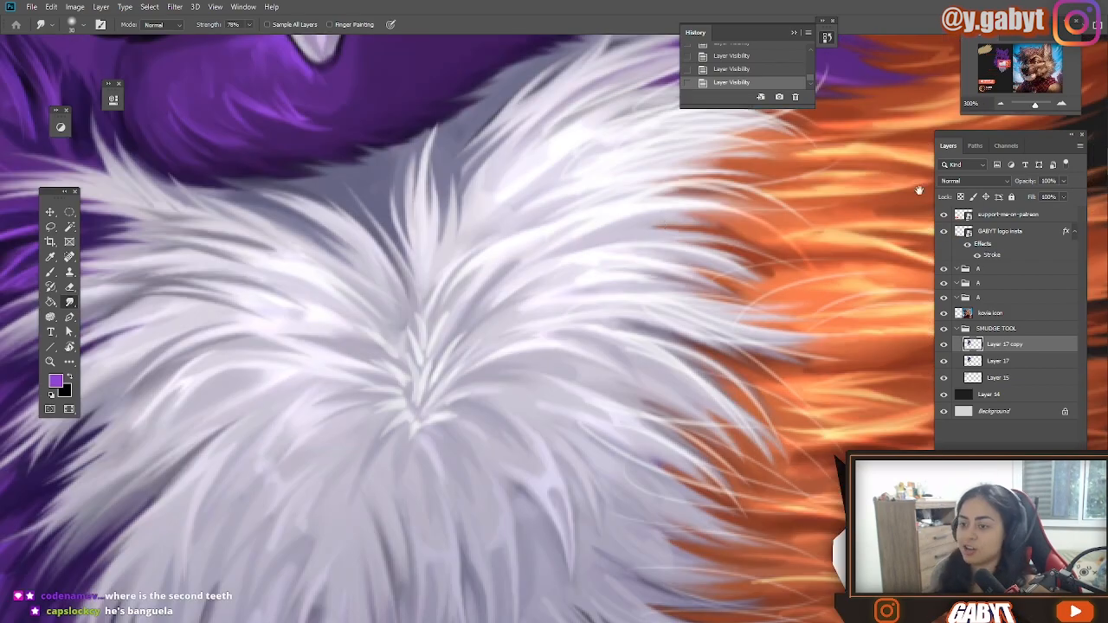
mouse_move(284, 130)
left_mouse_down()
mouse_move(499, 351)
mouse_move(493, 452)
left_mouse_up()
key("b")
left_click(499, 351, "alt")
mouse_move(431, 276)
left_mouse_down()
mouse_move(521, 289)
mouse_move(592, 186)
left_mouse_up()
left_click_drag(563, 137, 596, 100)
left_click(441, 187, "alt")
mouse_move(459, 188)
left_mouse_down()
mouse_move(265, 140)
mouse_move(438, 214)
left_mouse_up()
left_click_drag(535, 139, 312, 112)
left_click_drag(334, 271, 397, 187)
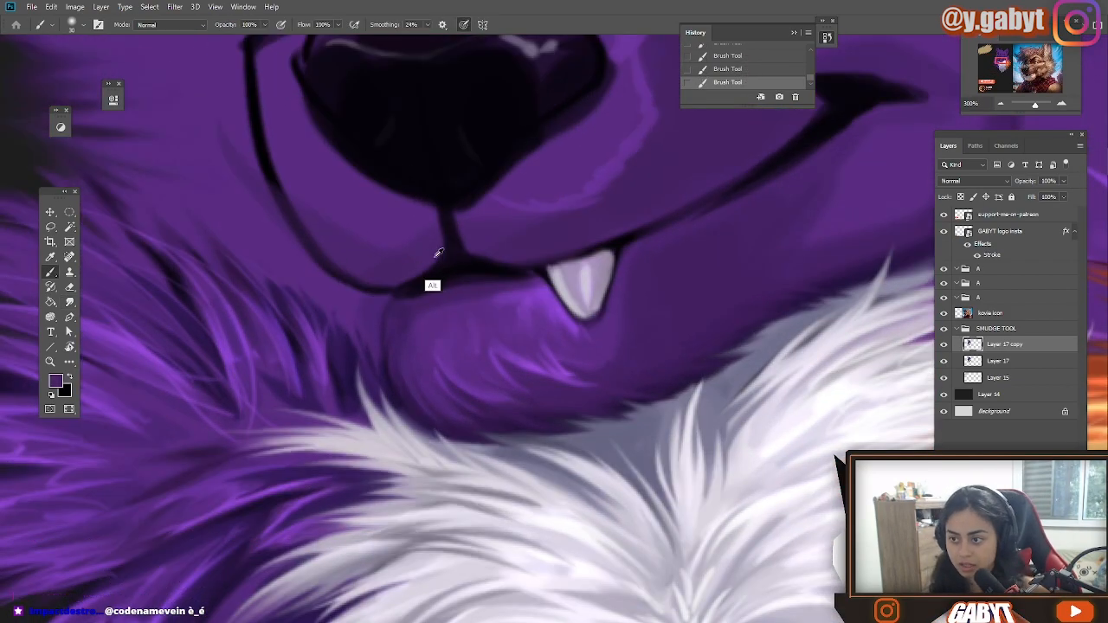
left_click_drag(386, 264, 309, 232)
Step: Hide Layer 17 beneath the working copy and touch up the lower tips of the purple chest fur
key("ctrl+minus")
key("ctrl+minus")
key("ctrl+minus")
key("ctrl+plus")
key("ctrl+plus")
mouse_move(471, 426)
left_mouse_down()
mouse_move(522, 312)
mouse_move(502, 324)
left_mouse_up()
left_click(943, 361)
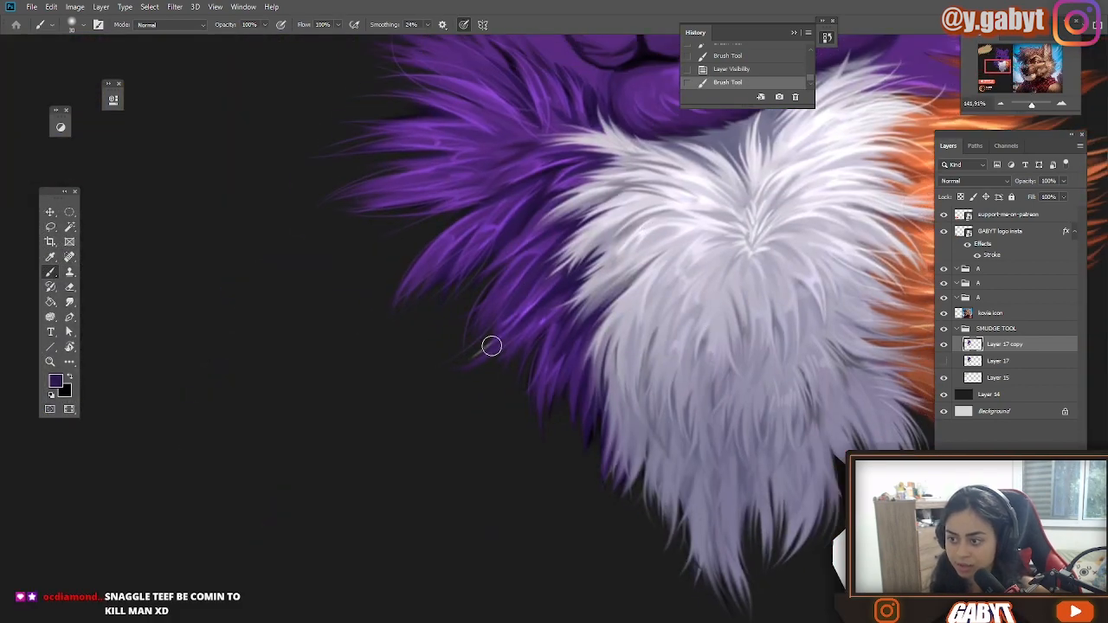
Step: Paint the wolf's nose with sampled dark tones and refine the shapes around its highlights
key("ctrl+minus")
mouse_move(560, 133)
left_mouse_down()
mouse_move(378, 483)
mouse_move(391, 516)
left_mouse_up()
left_click(494, 240, "alt")
left_click_drag(476, 283, 500, 281)
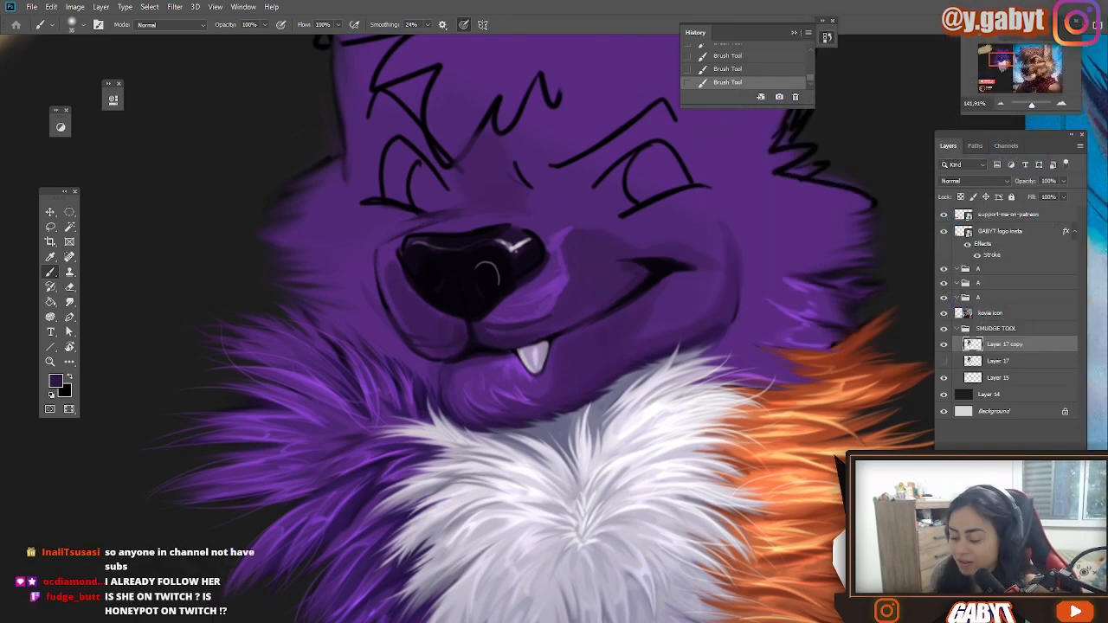
key("alt+Tab")
key("alt+Tab")
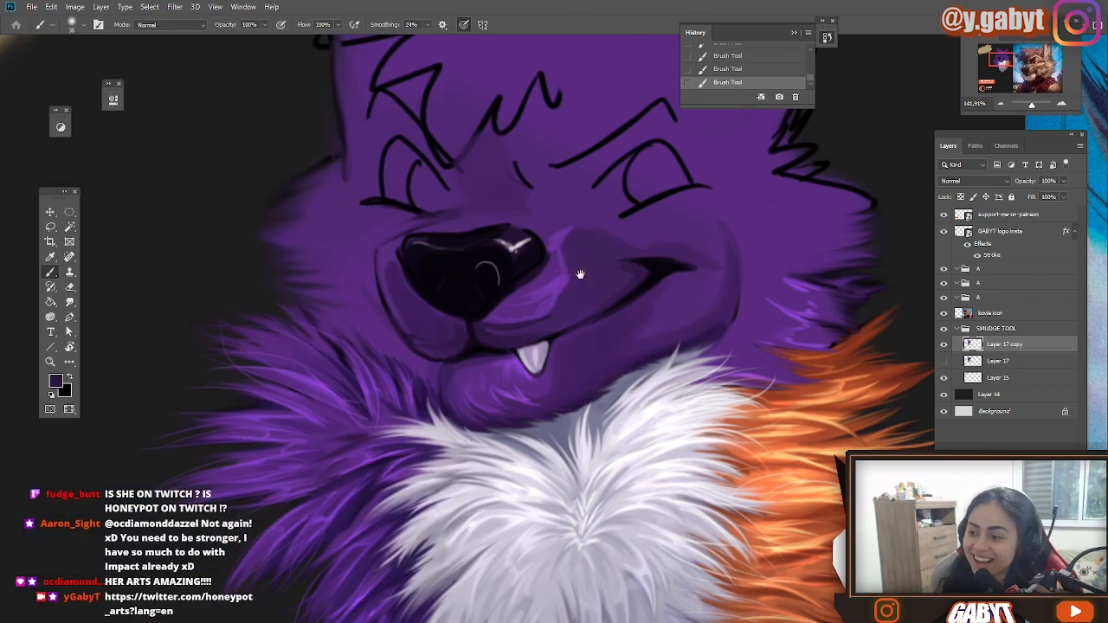
Step: Blend the muzzle around the nose and mouth with sampled purple and dark tones
left_click_drag(579, 275, 486, 230)
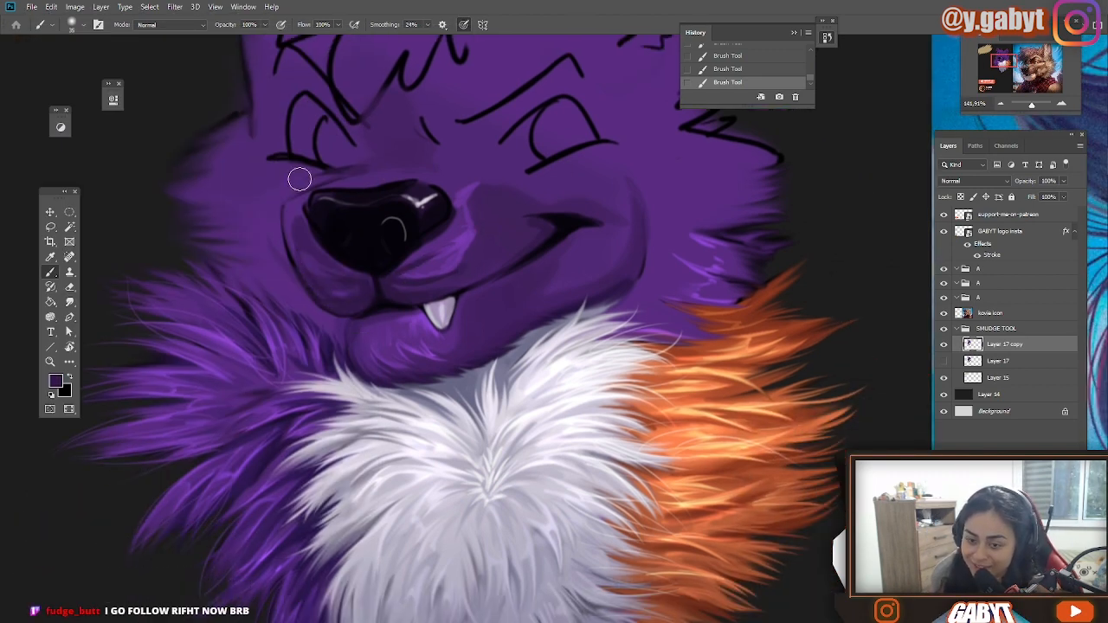
left_click_drag(269, 326, 280, 349)
left_click(470, 252, "alt")
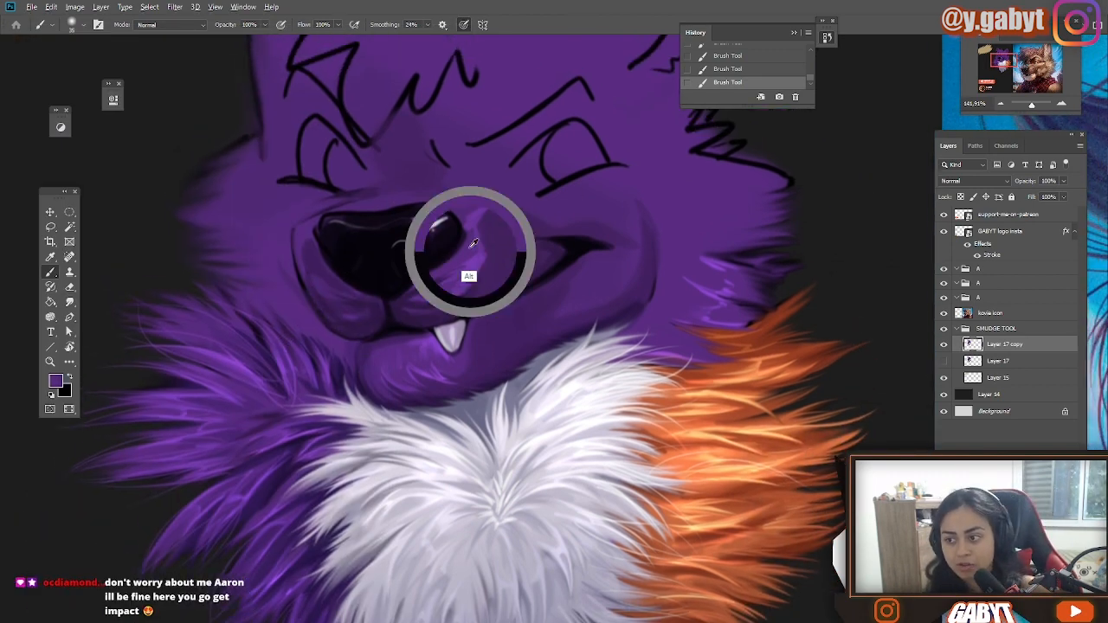
mouse_move(454, 206)
left_mouse_down()
mouse_move(445, 234)
mouse_move(421, 240)
left_mouse_up()
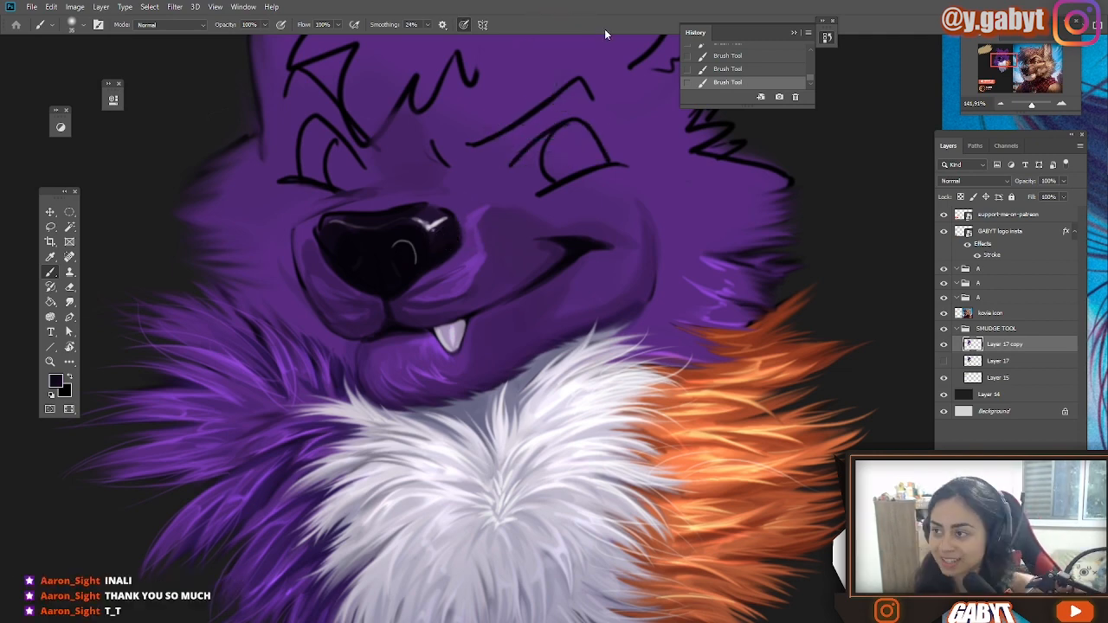
key("ctrl+z")
left_click_drag(557, 245, 635, 221)
Step: Add a small pale highlight on the muzzle beside the nose and dot dark whisker spots above the mouth
left_click(508, 295, "alt")
left_click(520, 302, "alt")
key("ctrl+z")
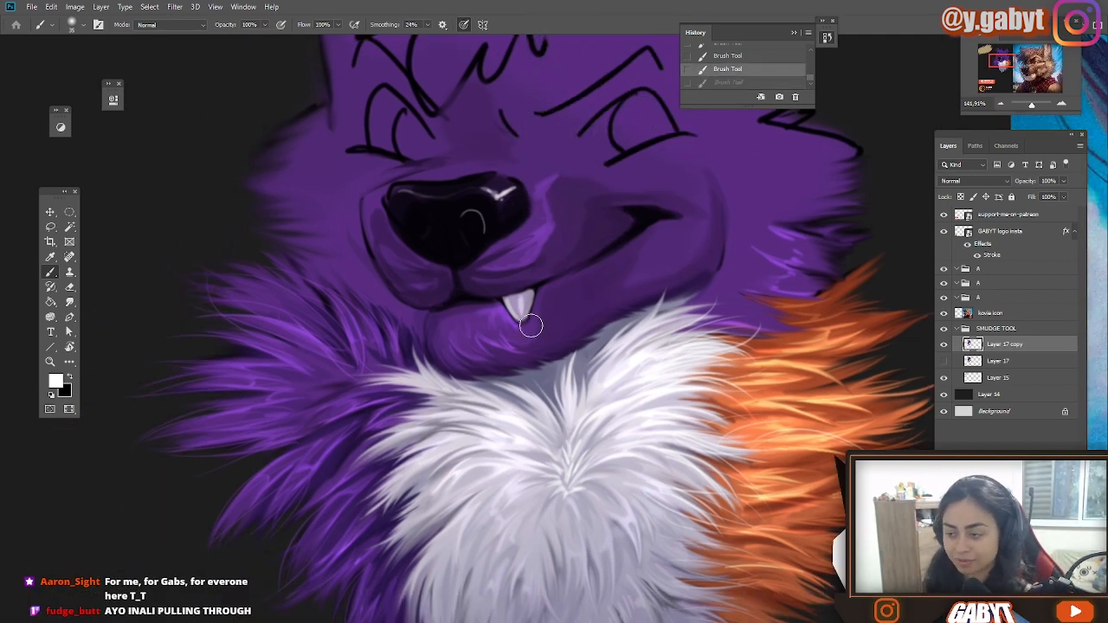
left_click_drag(547, 214, 552, 229)
left_click(400, 253, "alt")
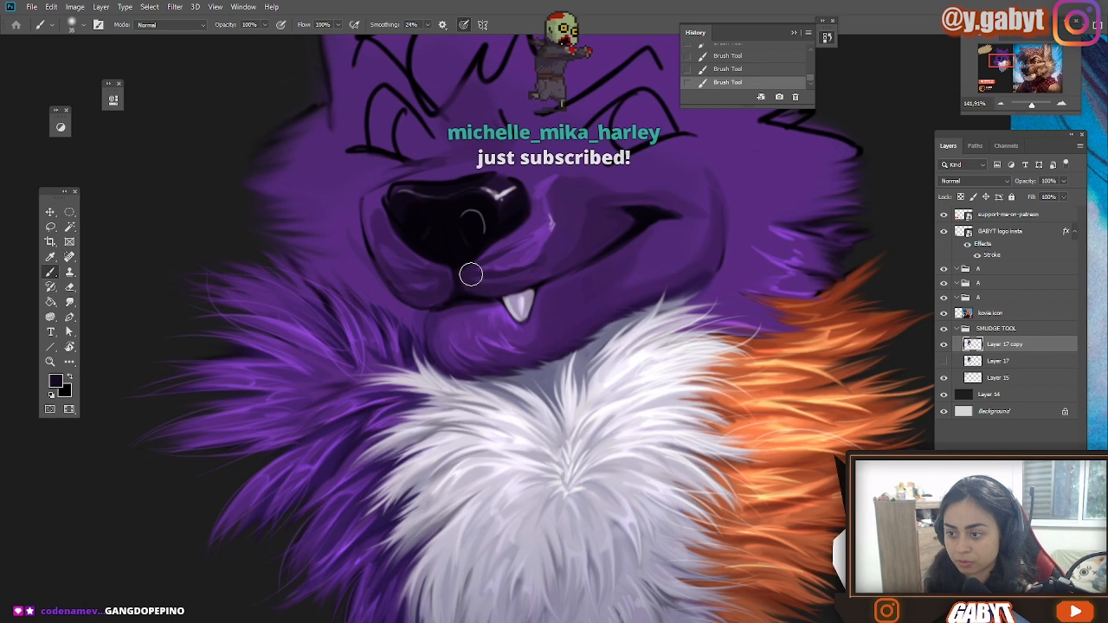
left_click(549, 258)
left_click(552, 246)
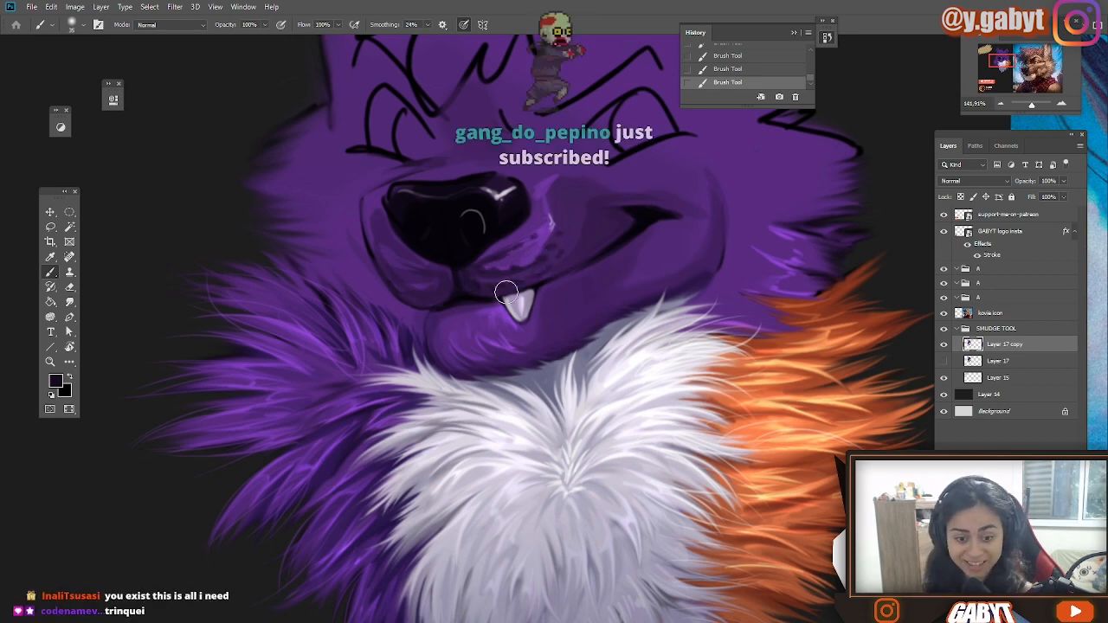
key("ctrl+z")
mouse_move(420, 335)
left_mouse_down()
mouse_move(460, 222)
mouse_move(515, 257)
left_mouse_up()
Step: Paint a dark purple shadow with a larger brush around the outer side of the muzzle
left_click(386, 227, "alt")
left_click_drag(381, 230, 338, 215)
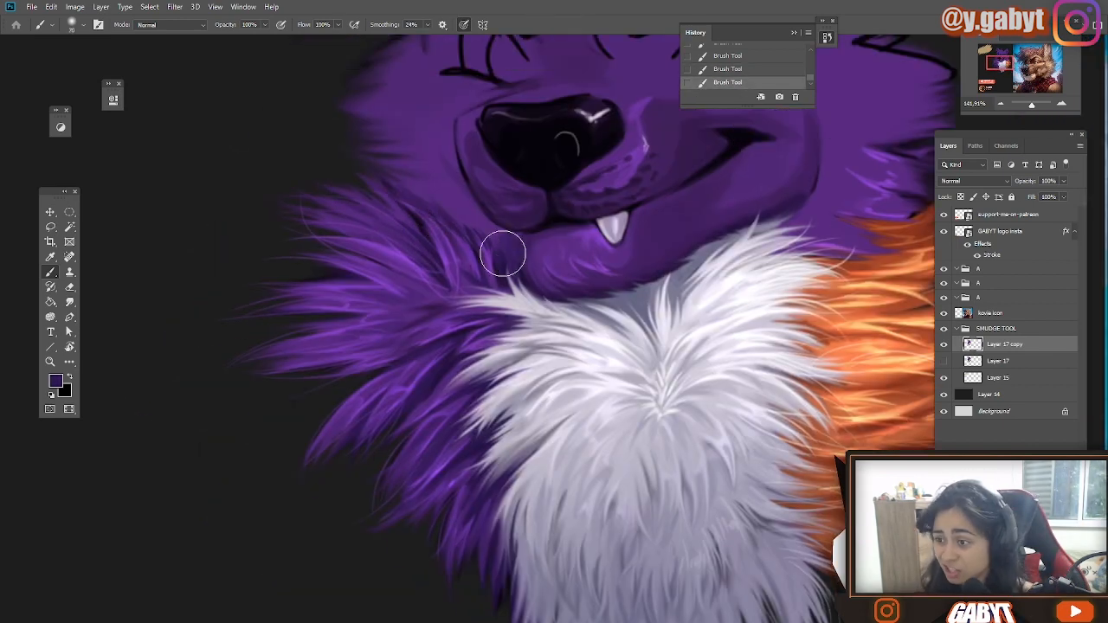
mouse_move(503, 254)
left_mouse_down()
mouse_move(477, 96)
mouse_move(415, 232)
left_mouse_up()
left_click_drag(588, 131, 712, 99)
left_click(553, 234, "alt")
key("ctrl+z")
Step: Refine the face with sampled tones, blocking in a pale eye white and deepening the purple under the chin
mouse_move(522, 337)
left_mouse_down()
mouse_move(470, 289)
mouse_move(502, 185)
mouse_move(520, 176)
left_mouse_up()
left_click_drag(522, 328, 369, 258)
left_click(369, 257, "alt")
mouse_move(473, 305)
left_mouse_down()
mouse_move(521, 305)
mouse_move(544, 291)
left_mouse_up()
key("ctrl+z")
left_click(468, 282, "alt")
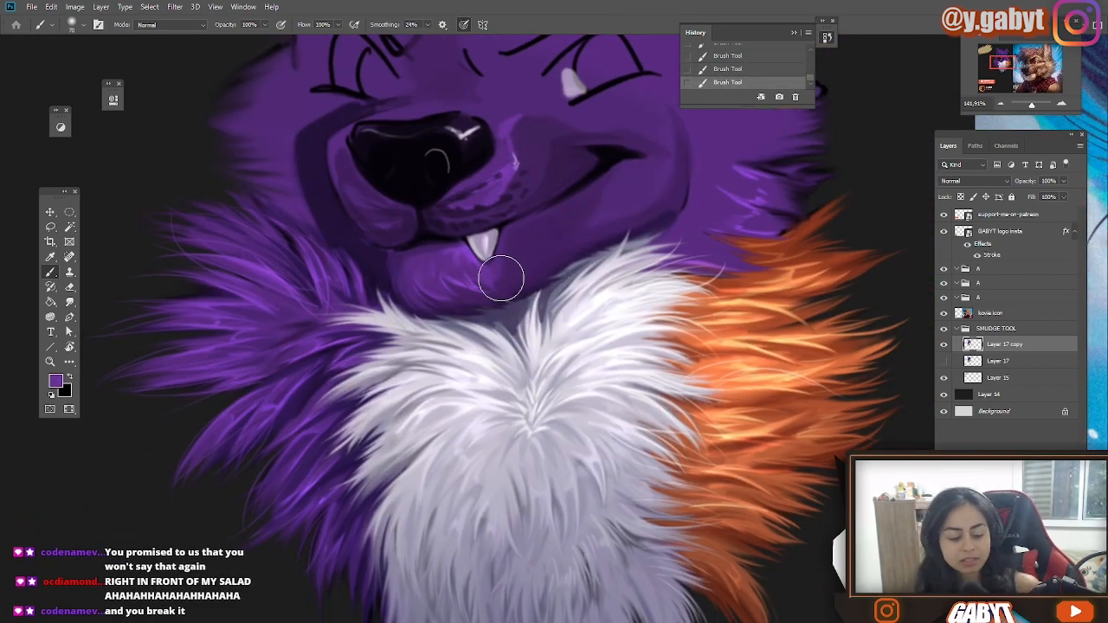
left_click_drag(380, 311, 327, 370)
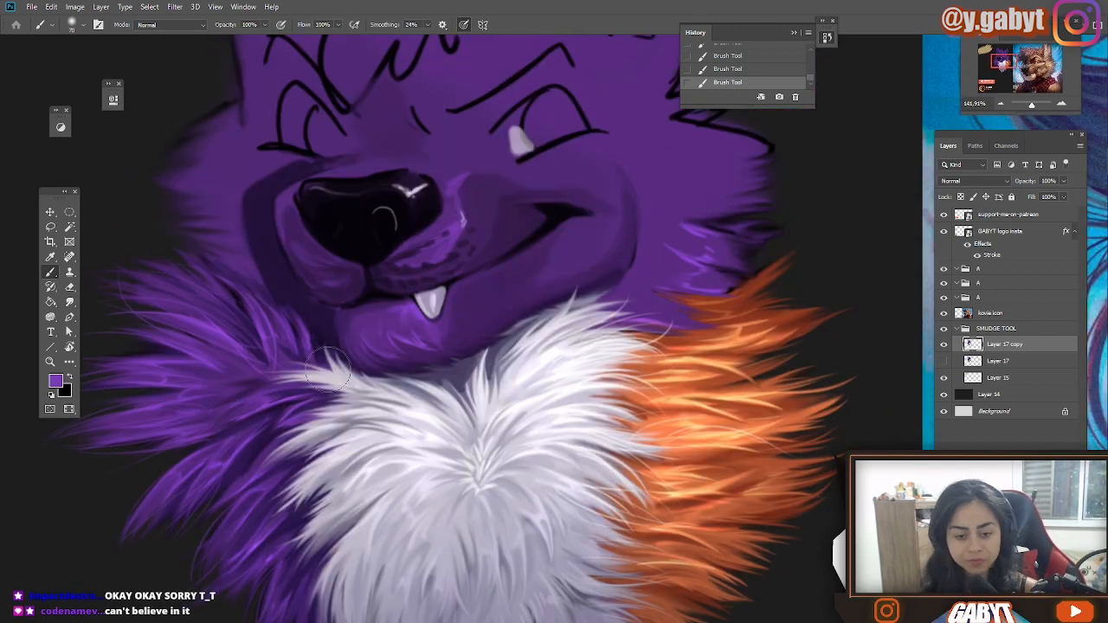
Step: Sample a bright orange and brush fine curved strands over the orange chest fur
left_click_drag(408, 358, 390, 211)
left_click(684, 207, "alt")
key("ctrl+z")
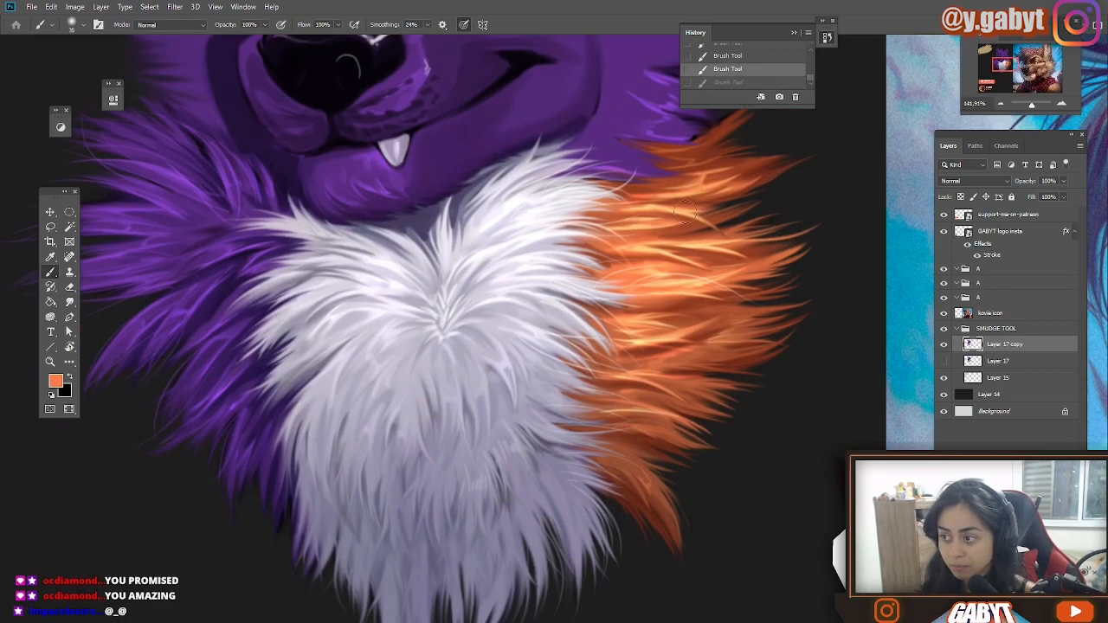
left_click_drag(684, 208, 610, 192)
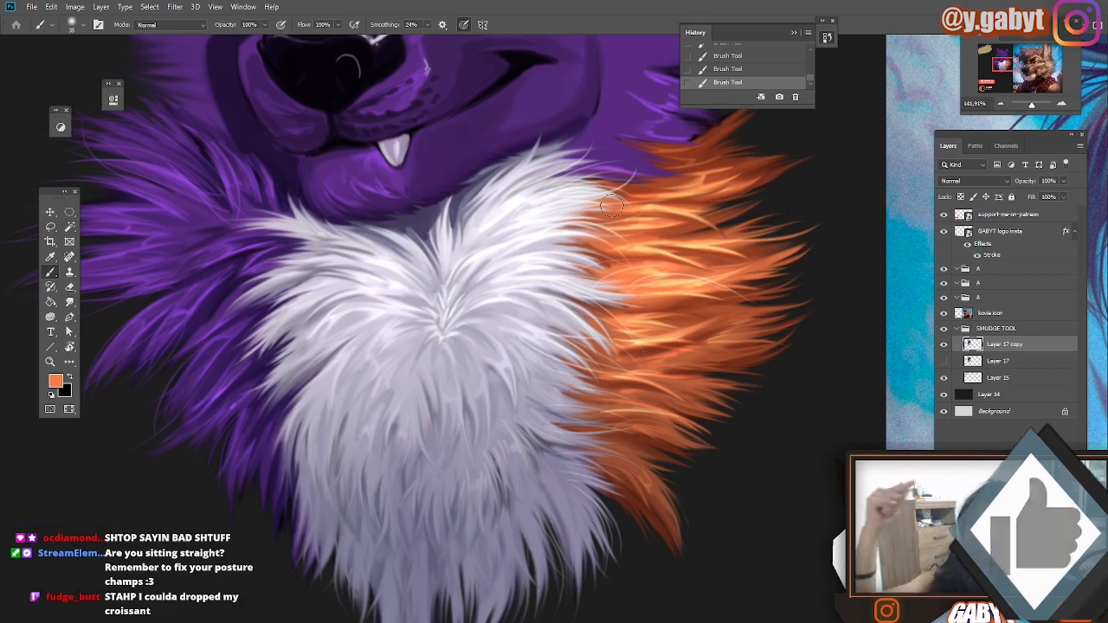
left_click_drag(534, 329, 548, 337)
Step: Paint both eyes with pale lavender whites, dark irises and small light reflections
key("ctrl+minus")
left_click(465, 234, "alt")
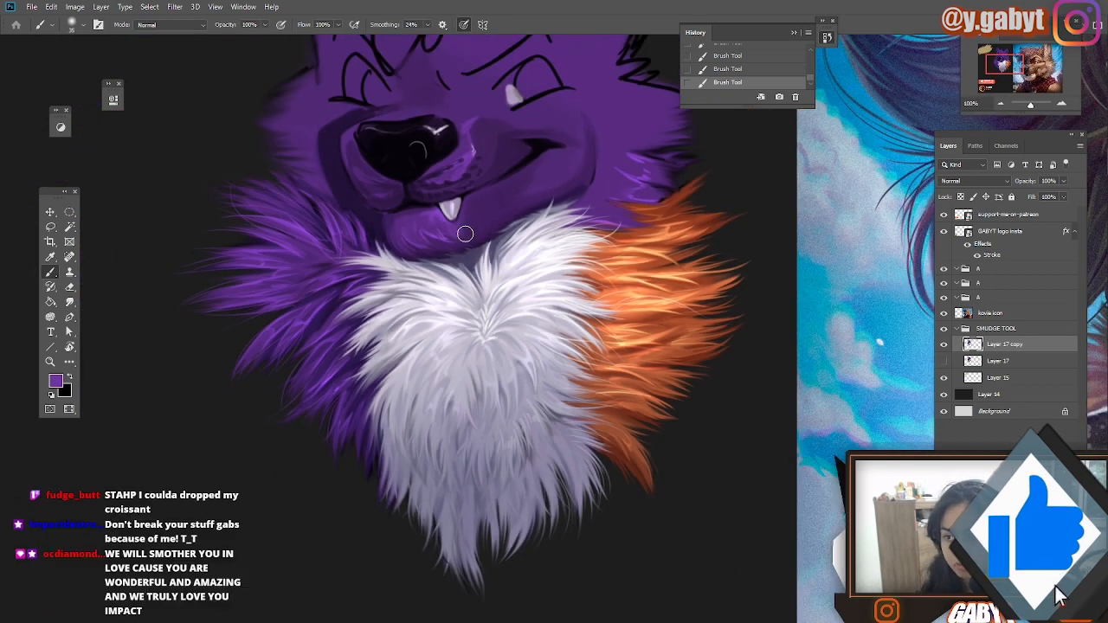
left_click_drag(466, 155, 456, 225)
left_click(502, 162, "alt")
left_click_drag(346, 136, 344, 168)
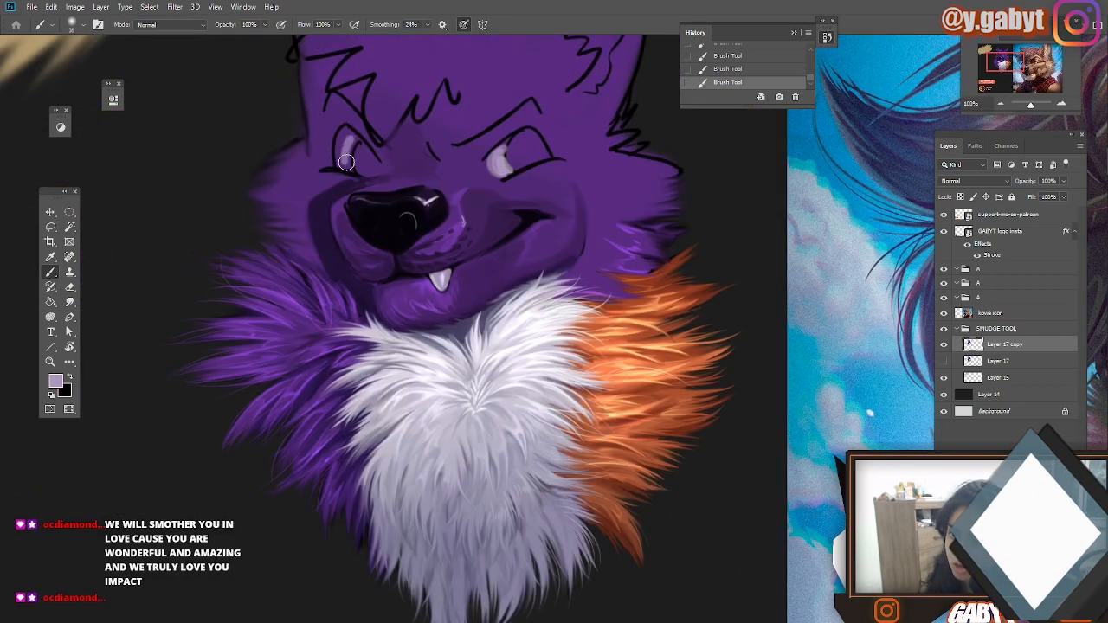
left_click(398, 220, "alt")
left_click_drag(524, 141, 526, 149)
left_click_drag(370, 161, 369, 168)
left_click(502, 164, "alt")
left_click(525, 142)
left_click(369, 163)
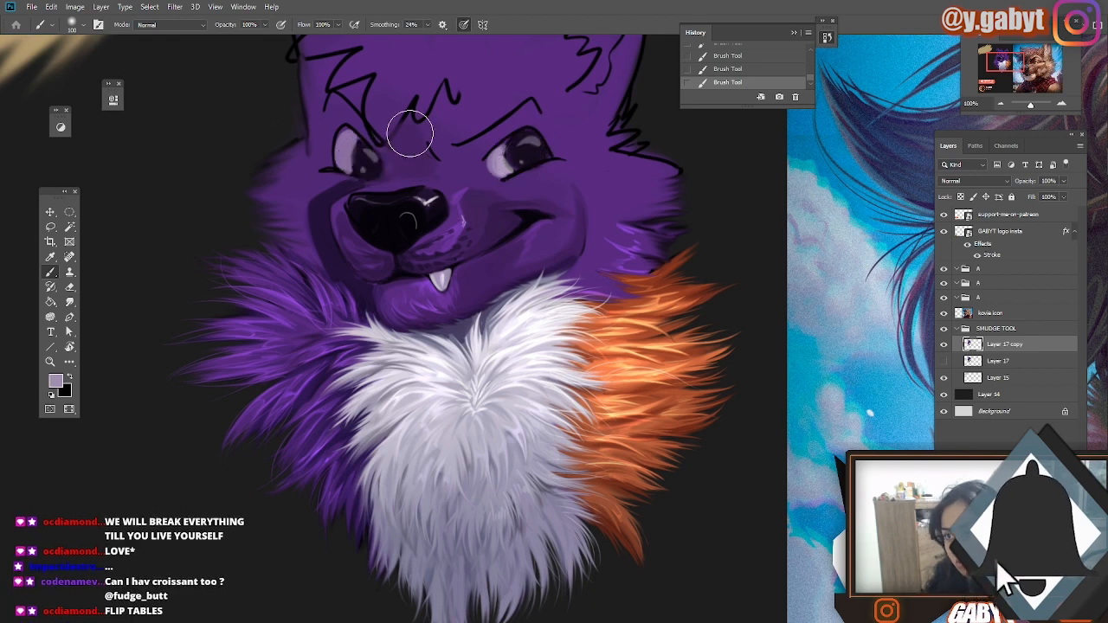
Step: Shade the brow and cheeks with broad strokes in sampled purple tones, redoing the unwanted strokes
left_click_drag(408, 134, 429, 102)
left_click(601, 189, "alt")
left_click_drag(608, 190, 581, 113)
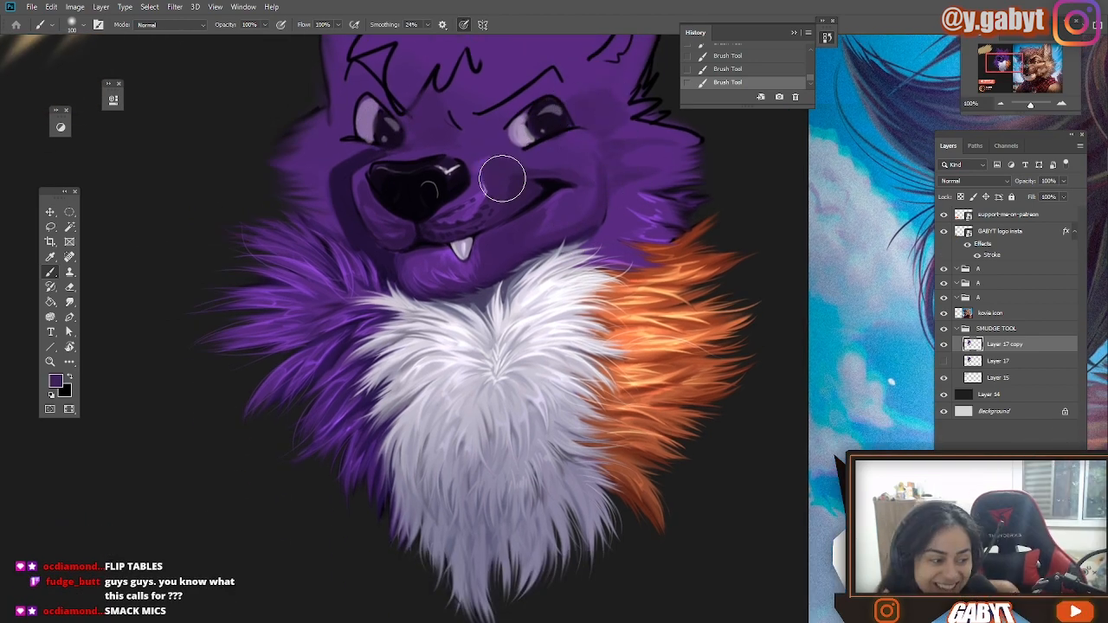
left_click(591, 232, "alt")
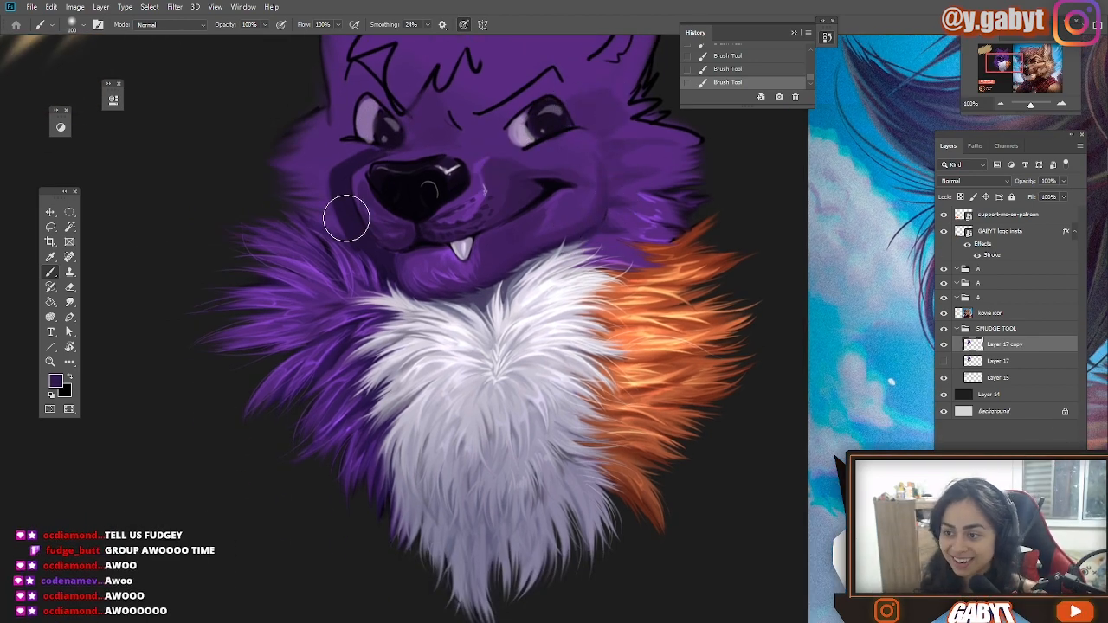
key("ctrl+z")
key("ctrl+z")
key("ctrl+z")
left_click_drag(368, 108, 388, 148)
mouse_move(513, 123)
left_mouse_down()
mouse_move(486, 131)
mouse_move(445, 233)
left_mouse_up()
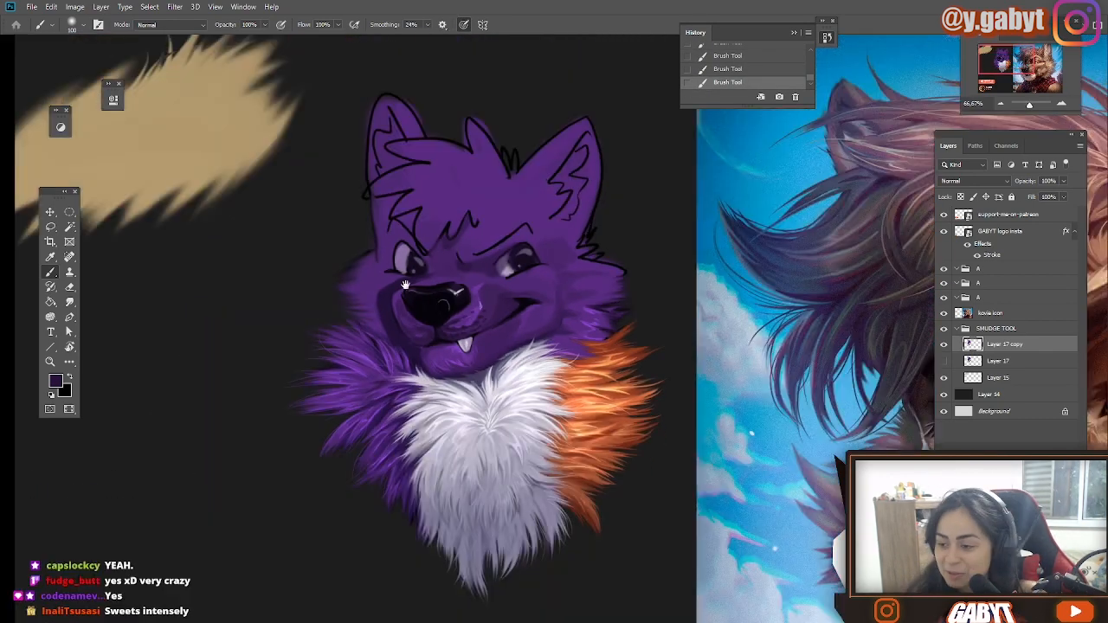
Step: Undo the last broad strokes and shade the ears, hair and forehead with a smaller brush in sampled purples
mouse_move(520, 363)
left_mouse_down()
mouse_move(491, 307)
mouse_move(450, 290)
left_mouse_up()
key("ctrl+z")
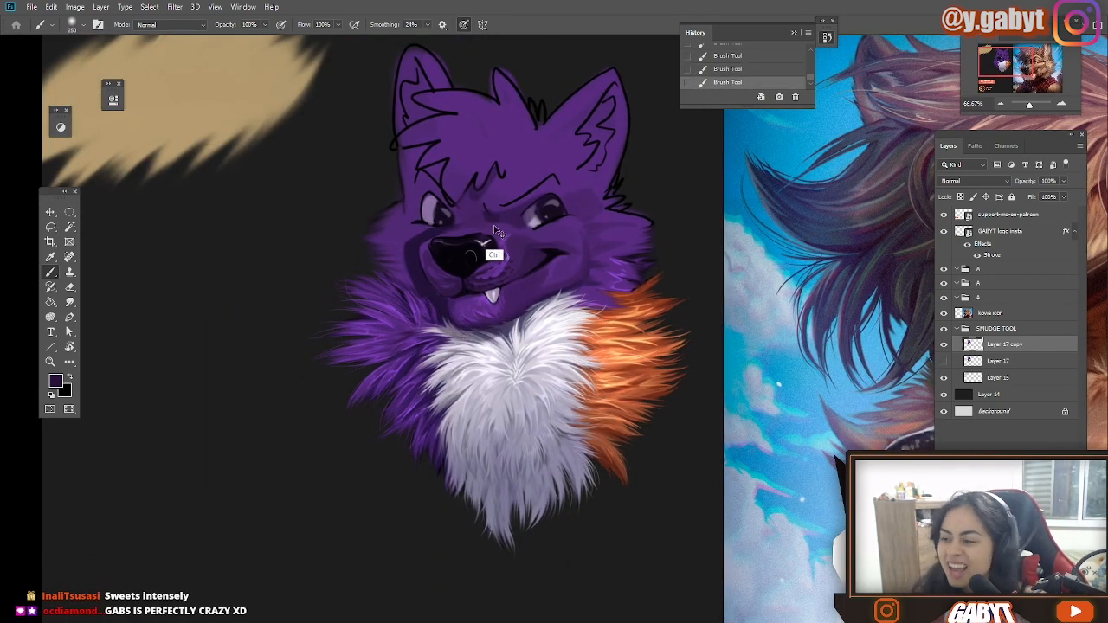
key("ctrl+z")
key("ctrl+z")
left_click(490, 246, "alt")
key("bracketleft")
key("bracketleft")
key("bracketleft")
mouse_move(481, 116)
left_mouse_down()
mouse_move(510, 129)
mouse_move(519, 154)
left_mouse_up()
left_click_drag(605, 139, 611, 111)
left_click(556, 300, "alt")
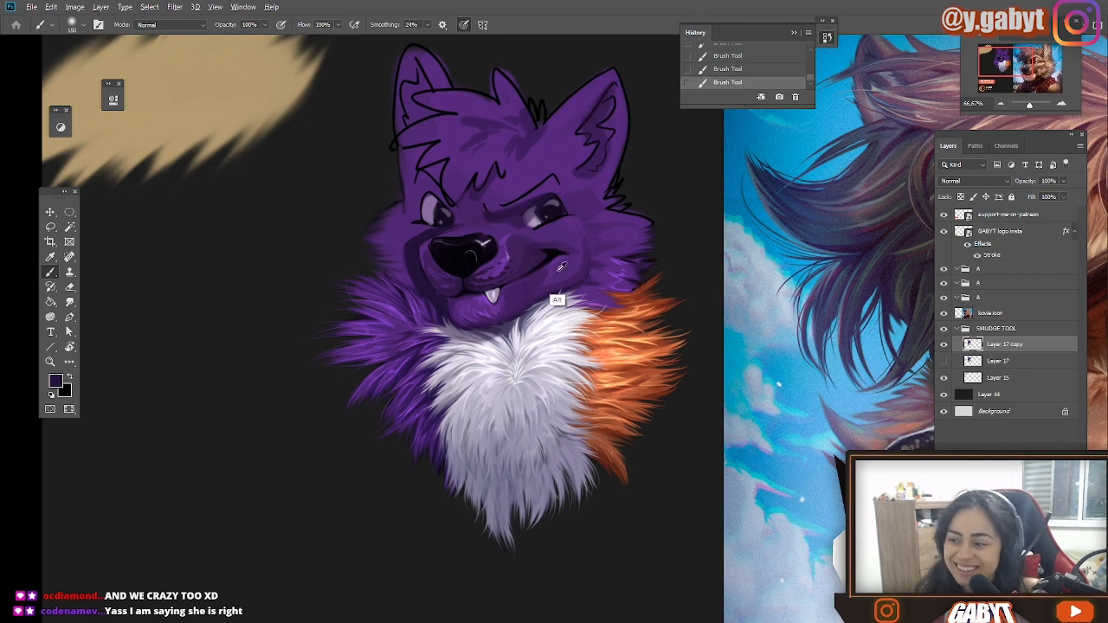
left_click(507, 268, "alt")
left_click(521, 143, "alt")
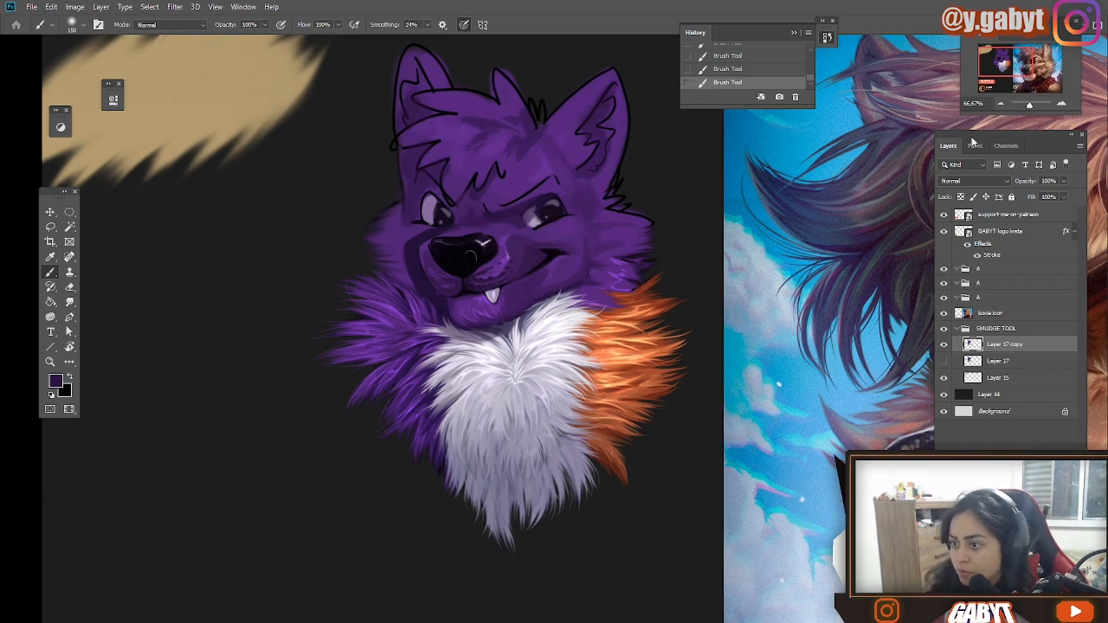
Step: Choose a light purple foreground color and set the brush's blending mode to Color Dodge
key("ctrl+minus")
key("ctrl+plus")
key("ctrl+plus")
left_click_drag(707, 236, 721, 175)
left_click(55, 381)
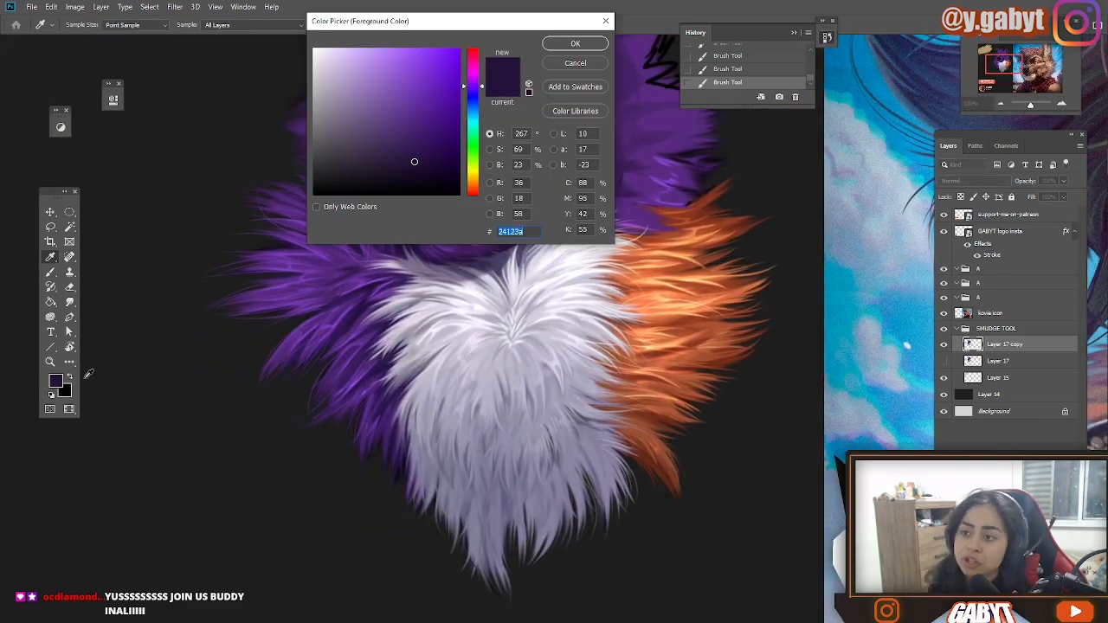
left_click_drag(396, 16, 758, 180)
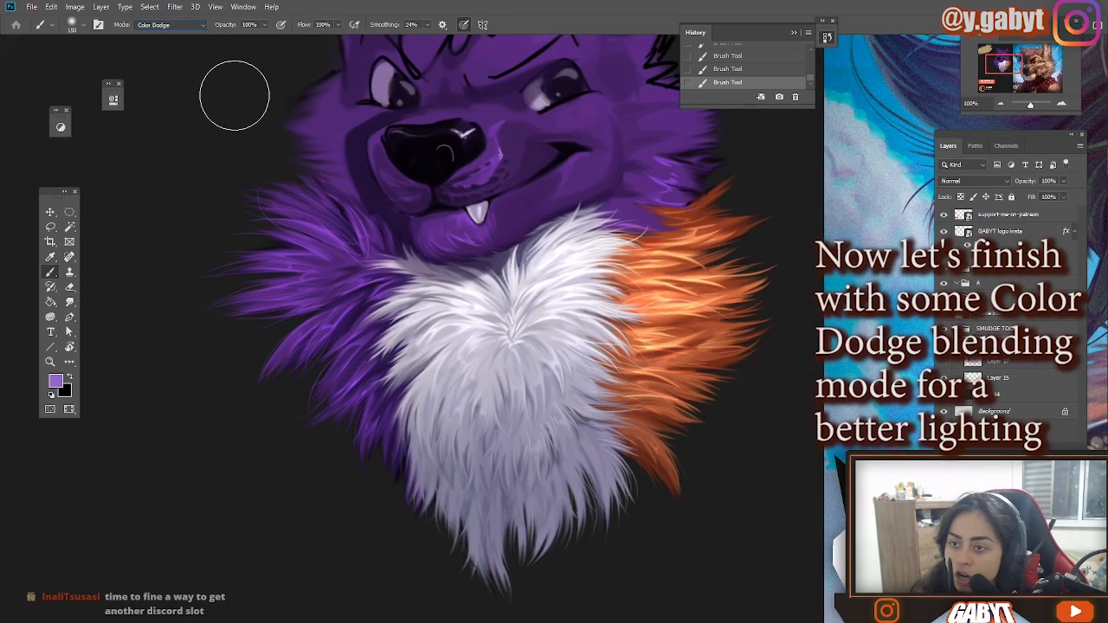
Step: Brush a soft Color Dodge glow at 20% opacity over the chest fur, using a large brush and sampled light tones
left_click(445, 309)
key("ctrl+z")
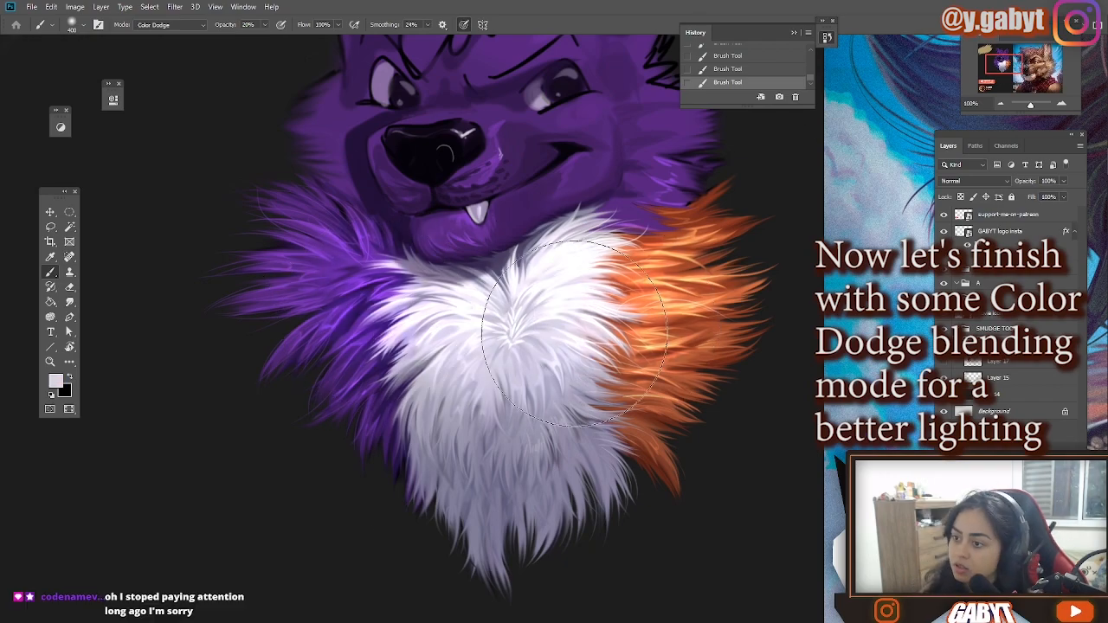
scroll(574, 334, "up", 2)
left_click_drag(449, 208, 527, 301)
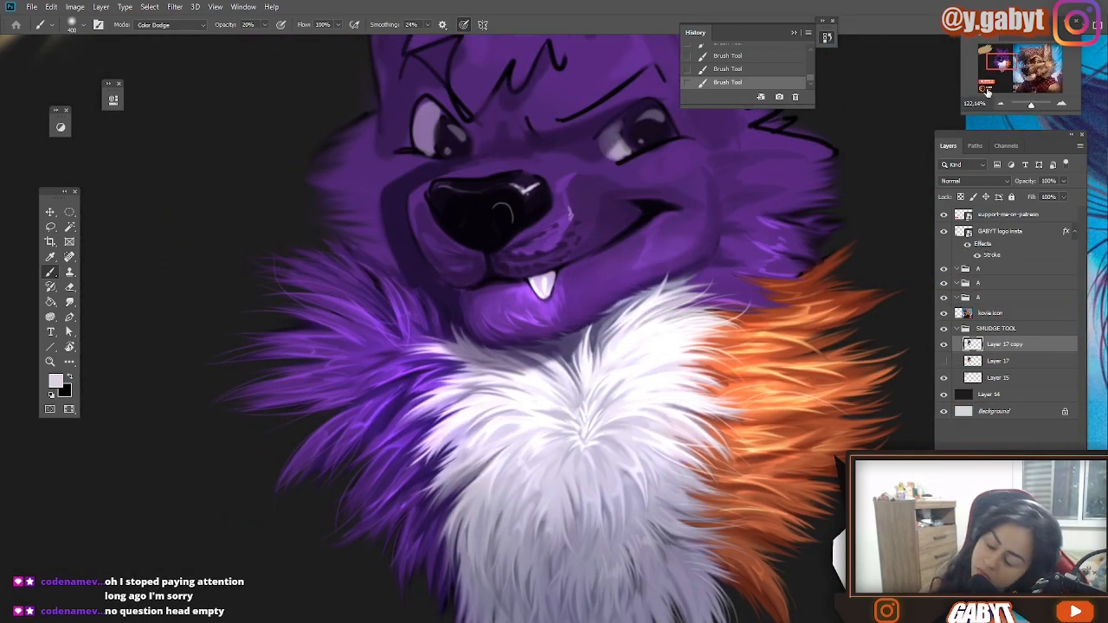
mouse_move(502, 211)
left_mouse_down()
mouse_move(476, 204)
mouse_move(424, 102)
left_mouse_up()
right_click(649, 185)
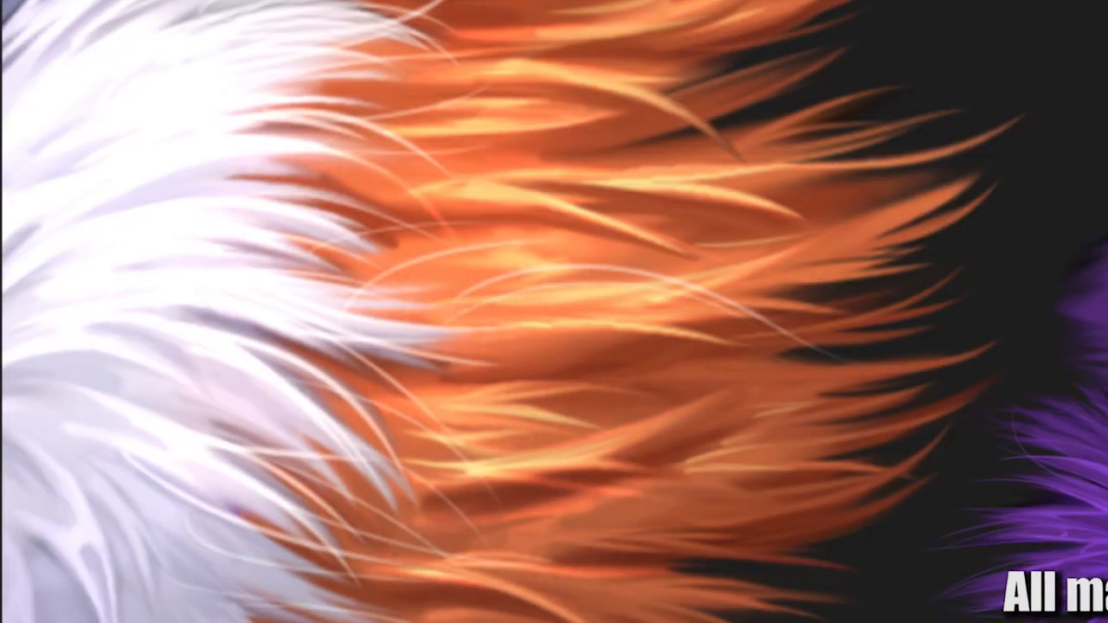